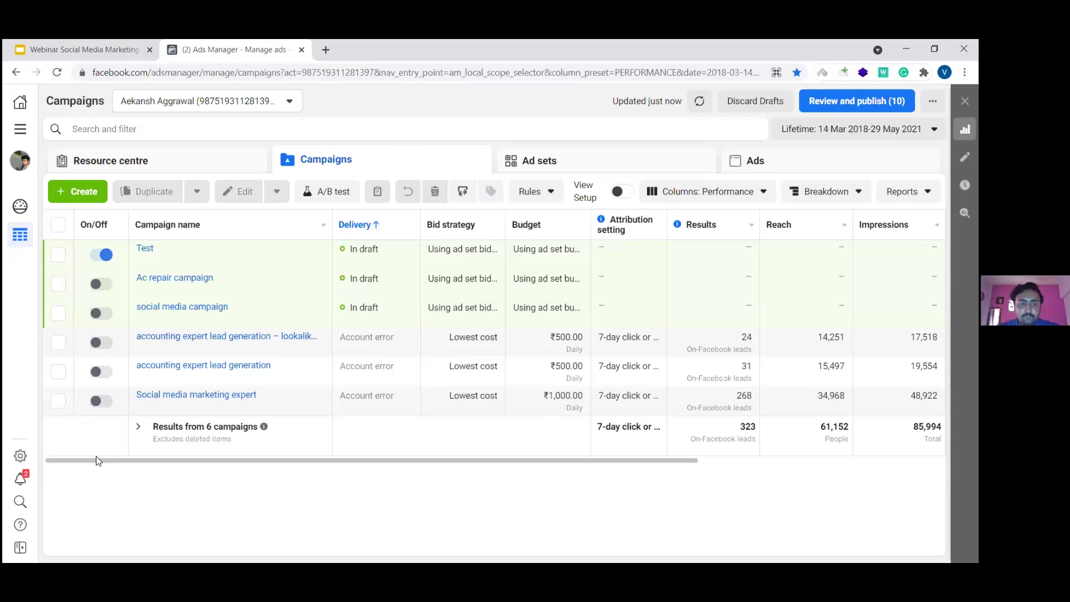
Step: Create a new campaign and pick Lead Generation as its objective
click(87, 196)
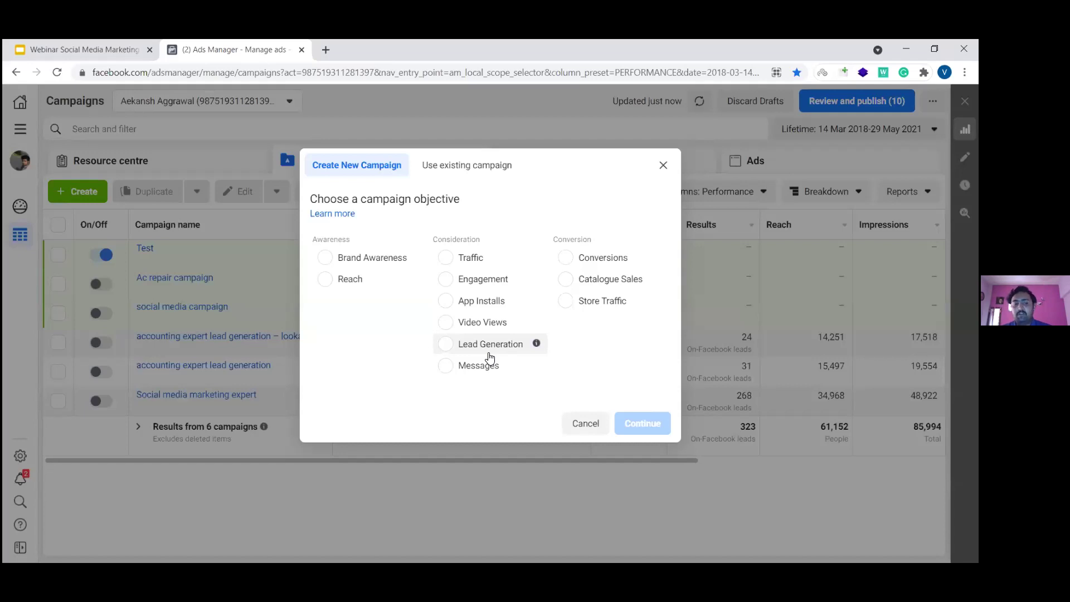
click(480, 345)
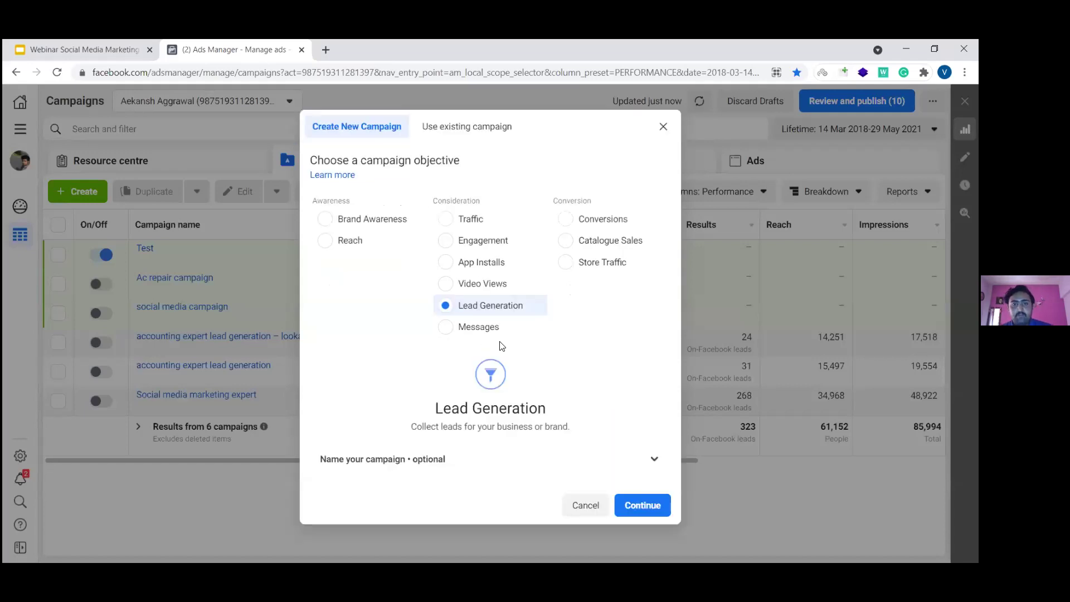
mouse_move(474, 220)
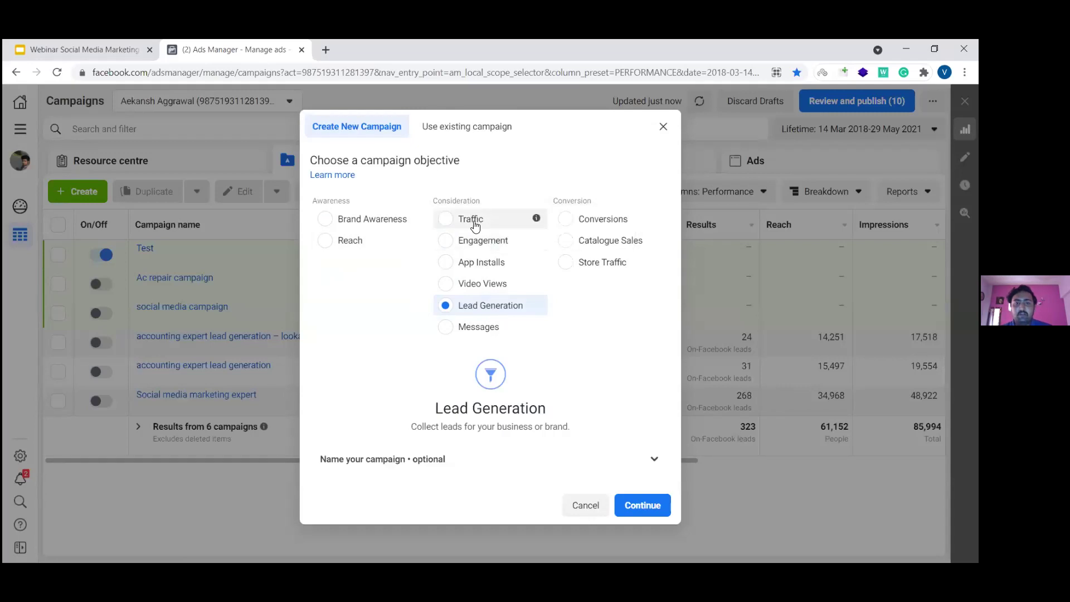
mouse_move(536, 224)
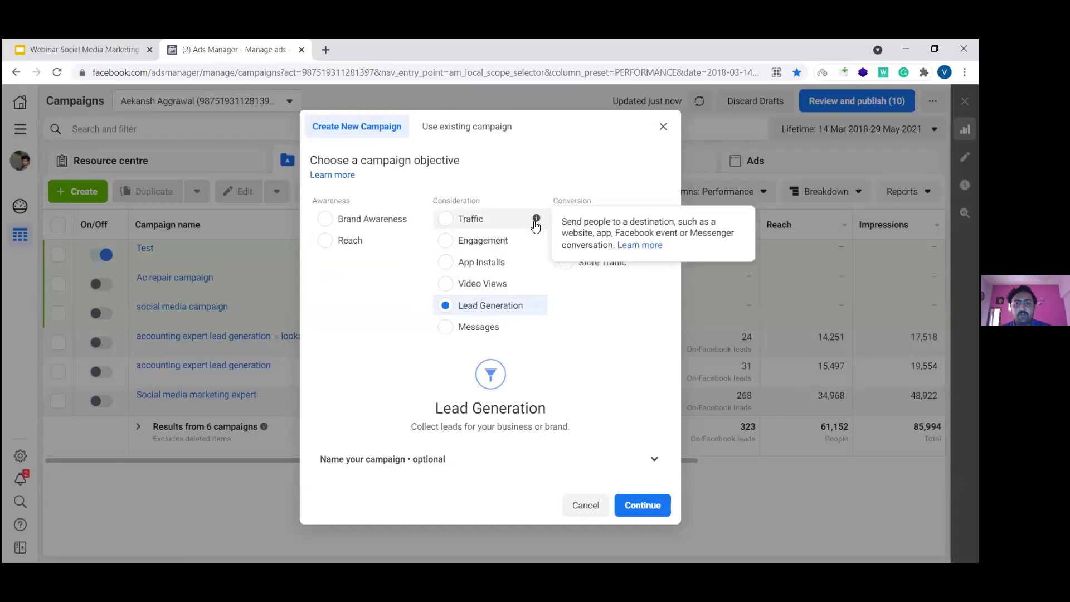
mouse_move(533, 267)
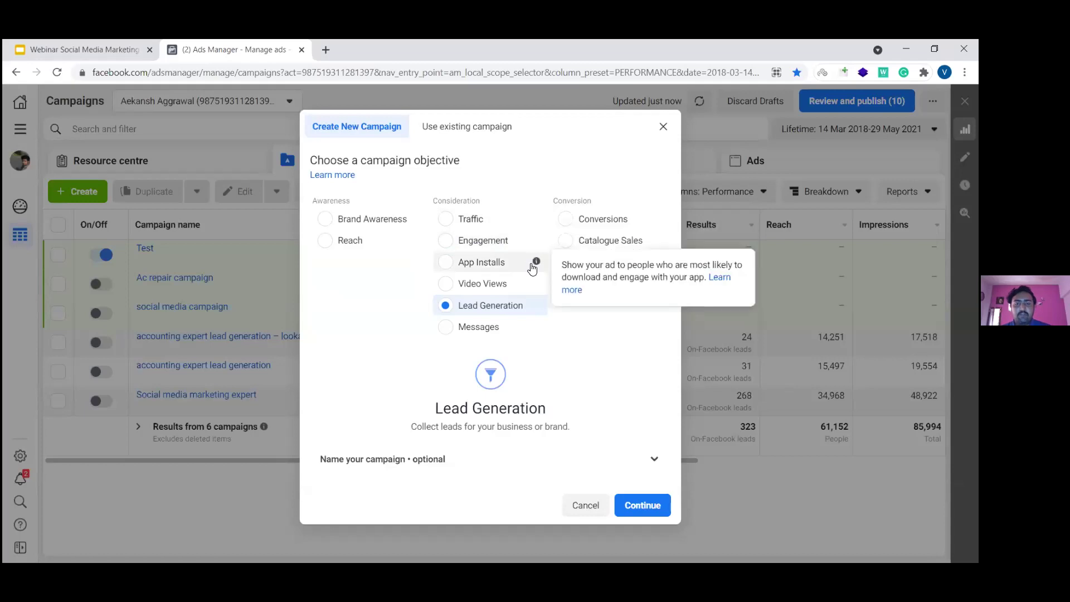
mouse_move(537, 285)
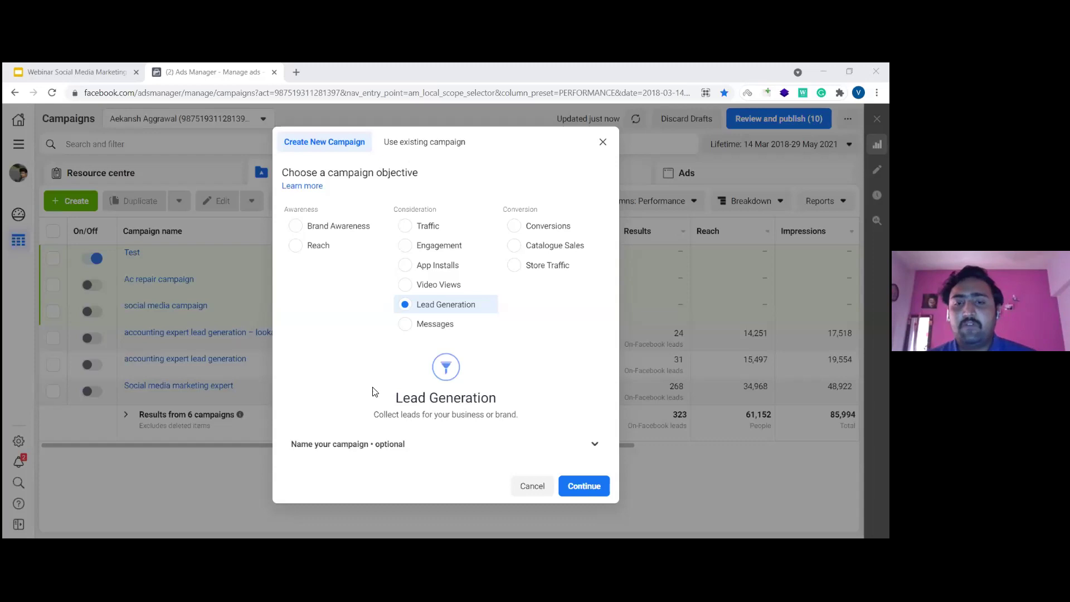
click(597, 486)
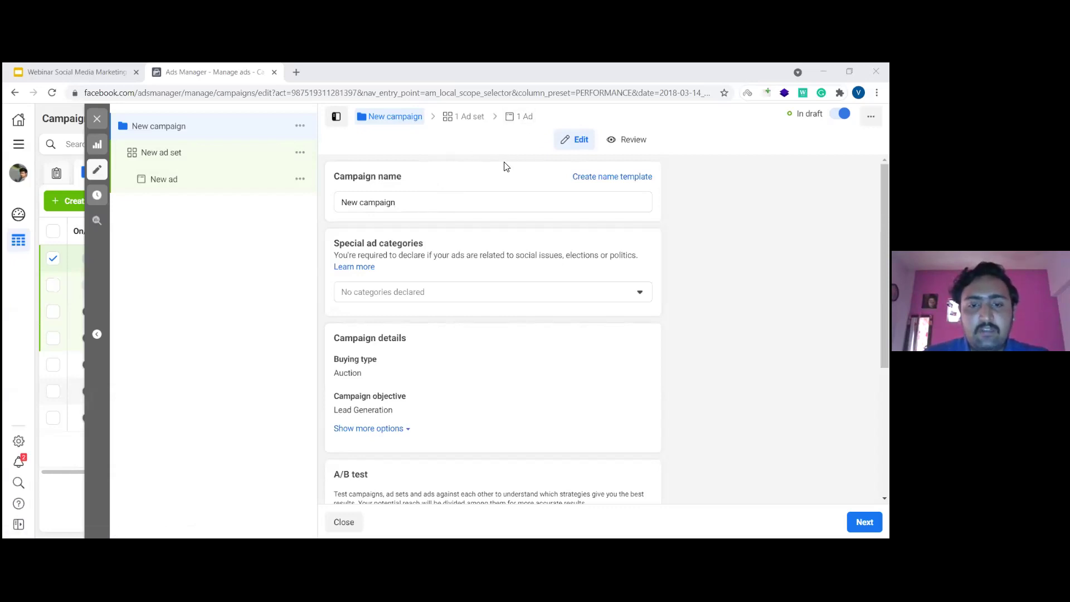
Step: Rename the campaign to 'Real estate campaign' and open the special ad categories list
triple_click(420, 203)
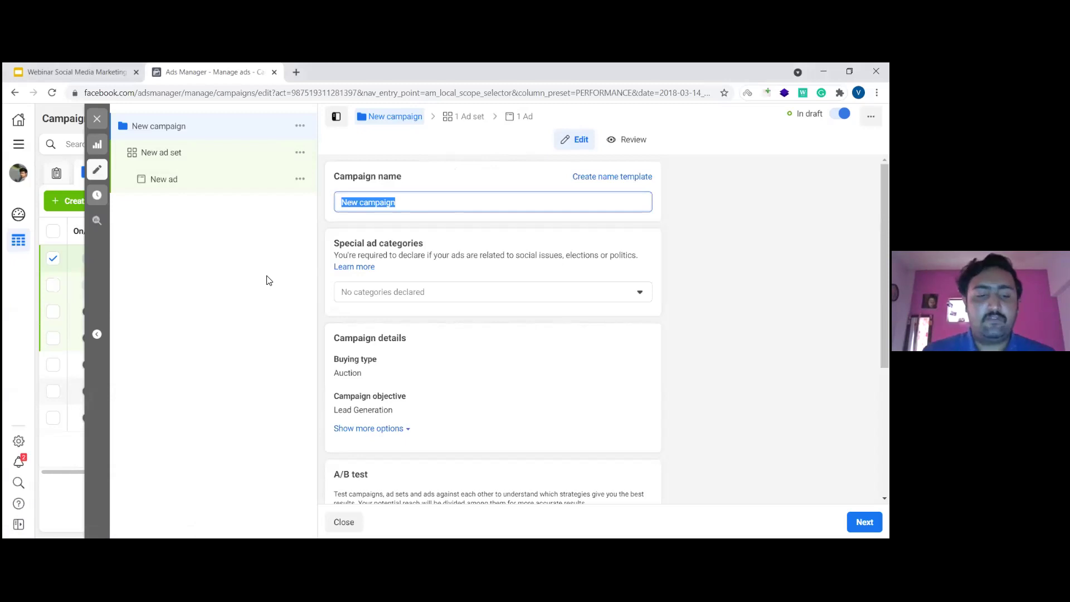
text(Real )
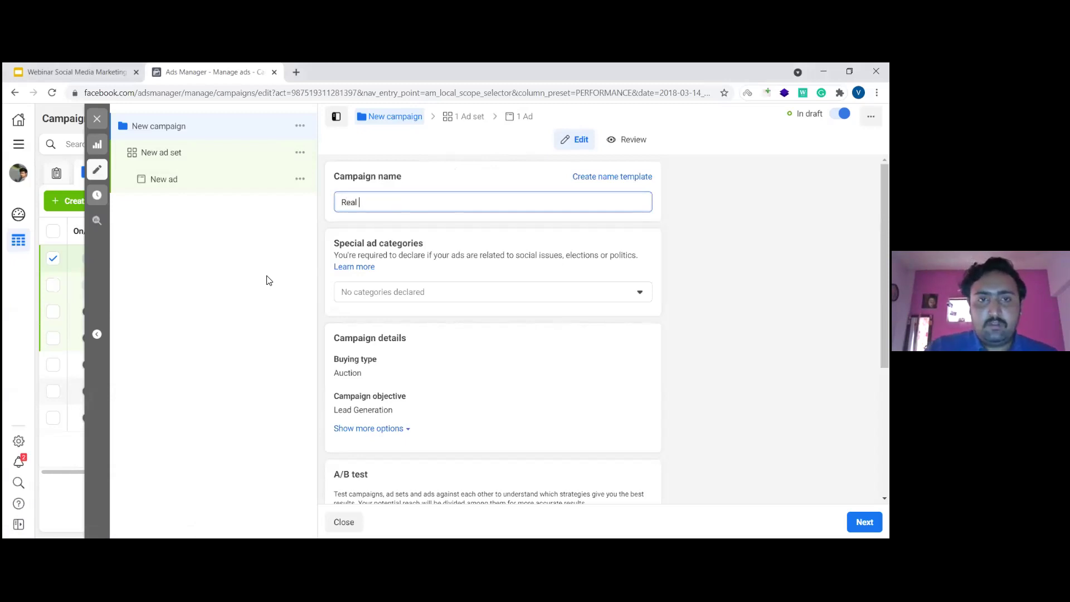
text(estate campaign)
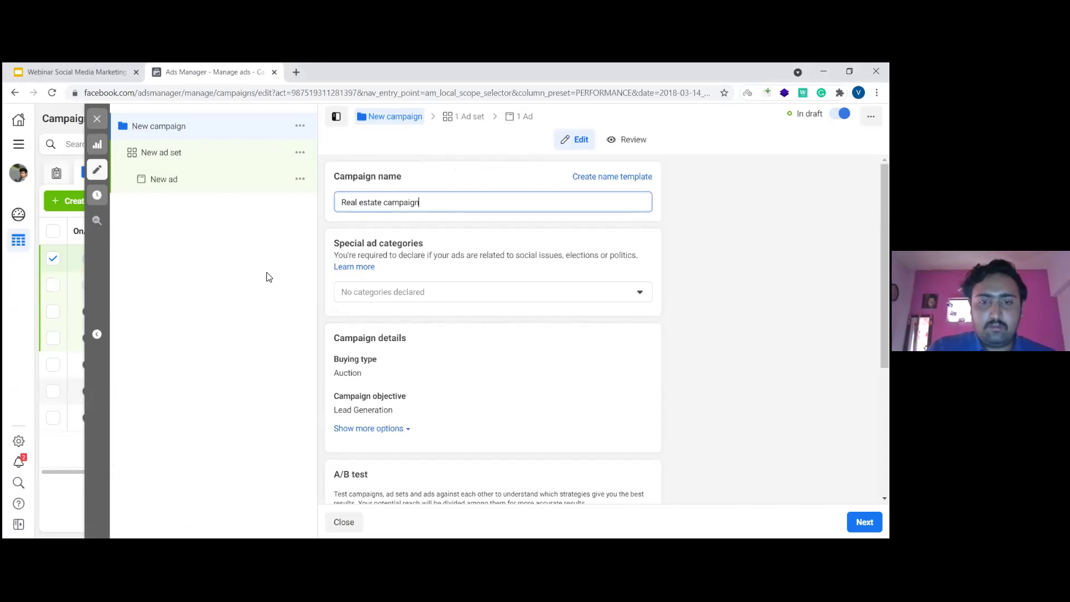
click(233, 271)
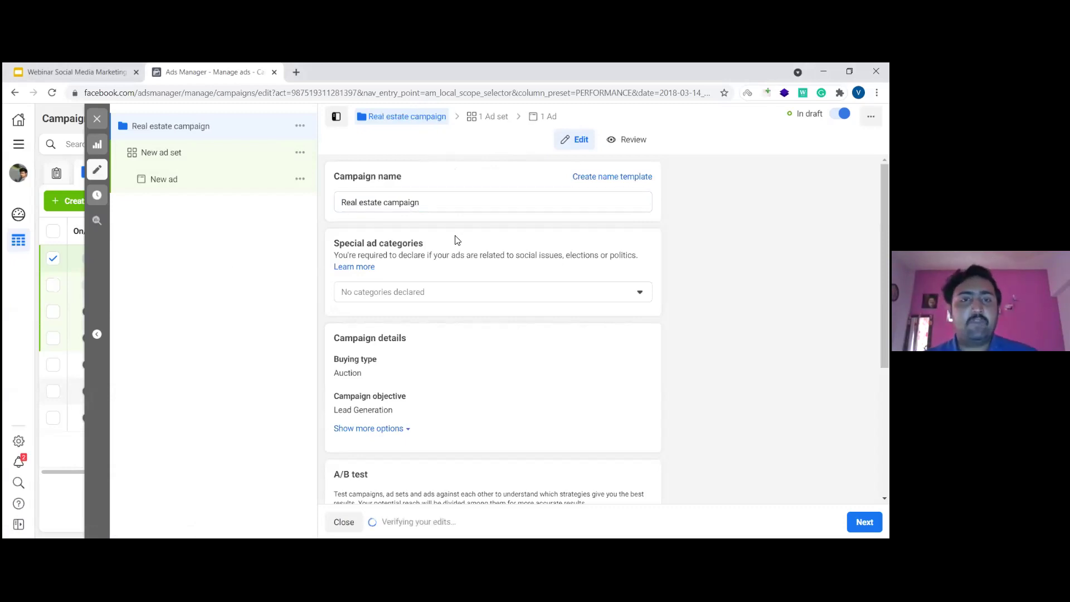
scroll(454, 250, down, 2)
scroll(406, 240, up, 2)
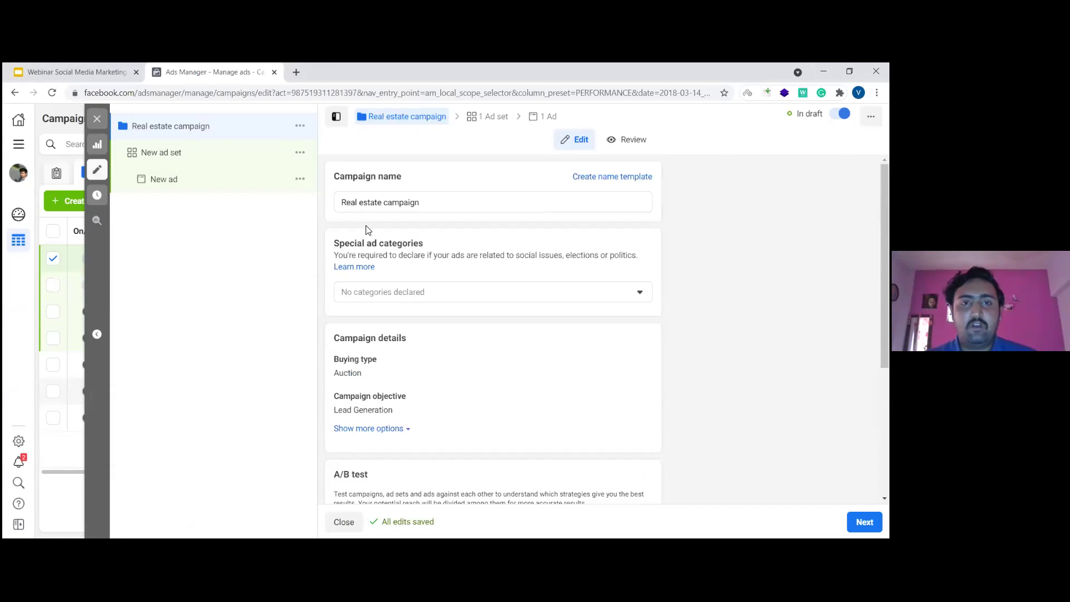
scroll(434, 239, down, 1)
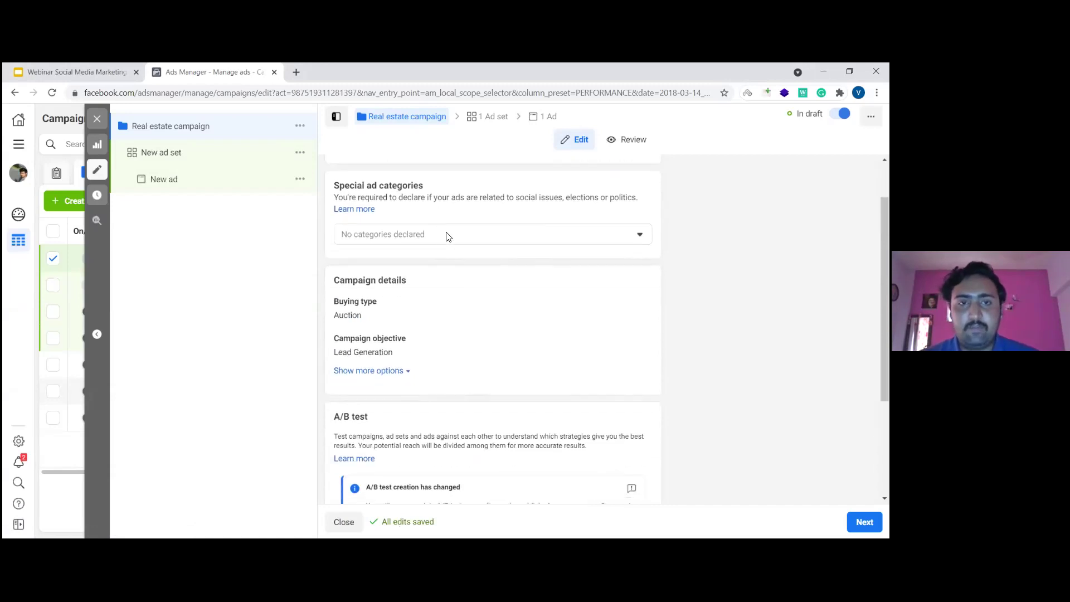
click(448, 237)
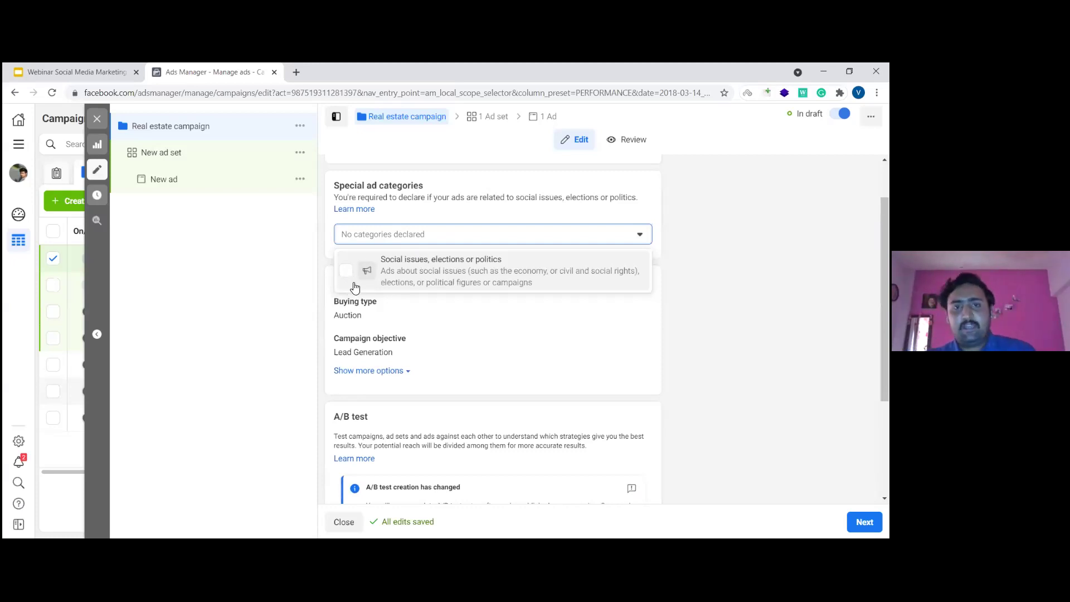
Step: Leave no special ad category declared and keep Auction as the buying type
click(273, 276)
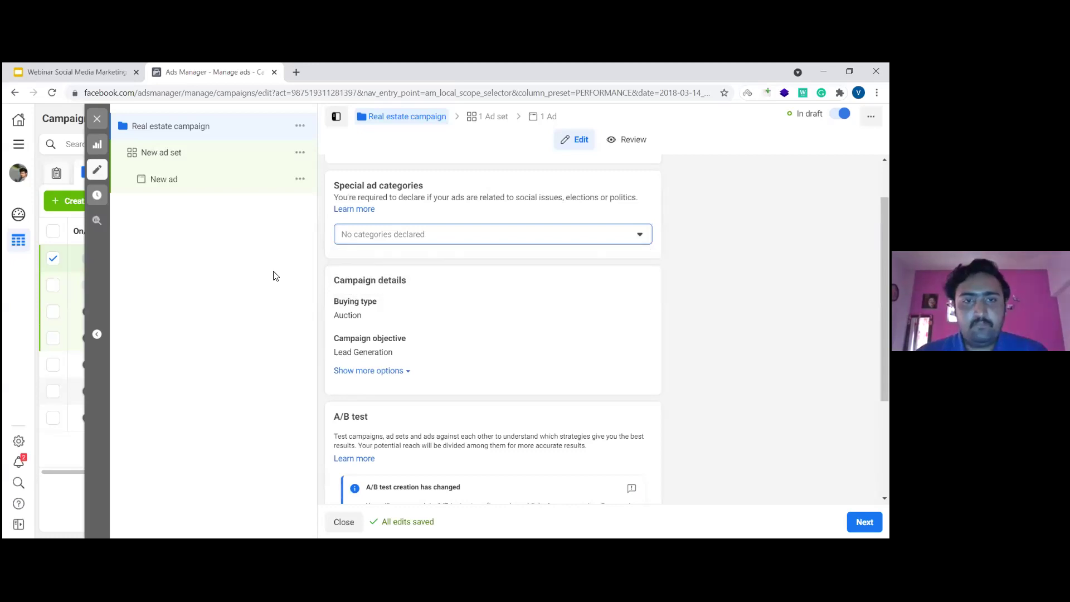
scroll(479, 301, down, 1)
mouse_move(449, 244)
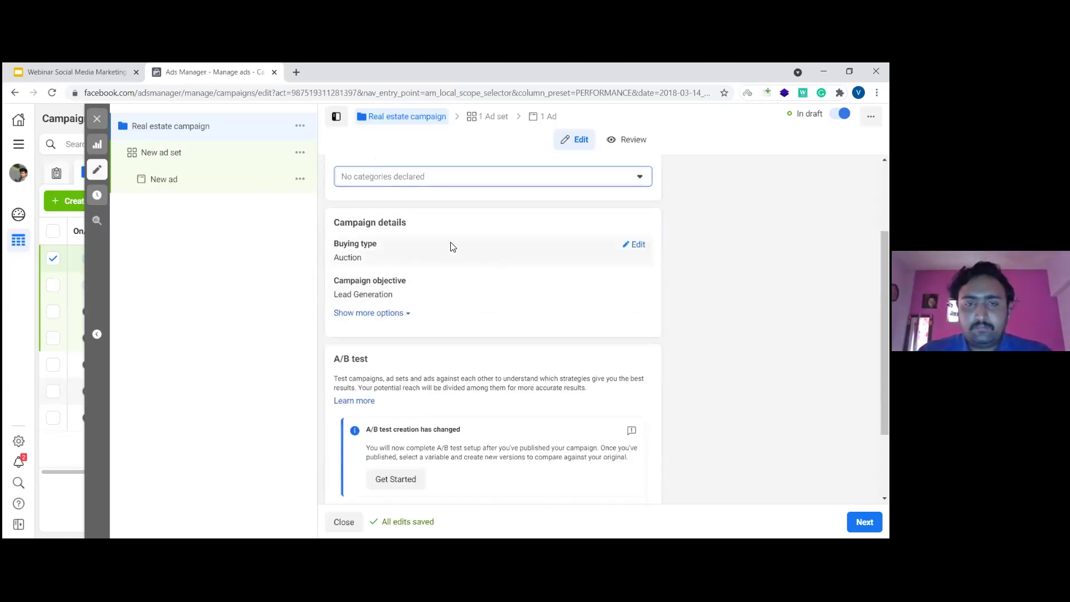
click(634, 248)
click(574, 267)
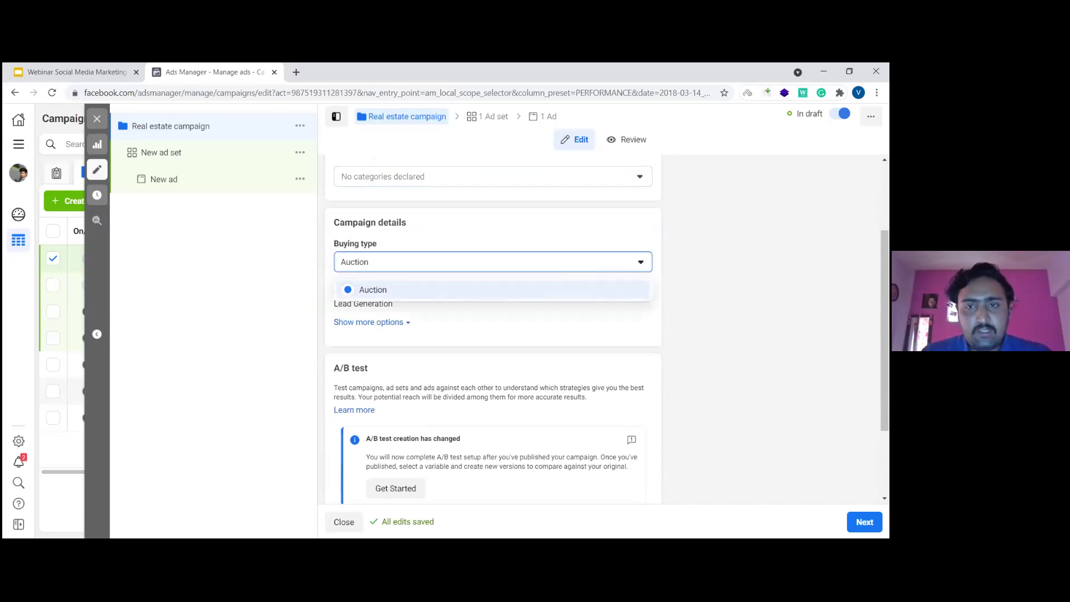
click(635, 279)
Step: Confirm the Lead Generation objective and Auction buying, then reveal the campaign spending limit option
mouse_move(507, 301)
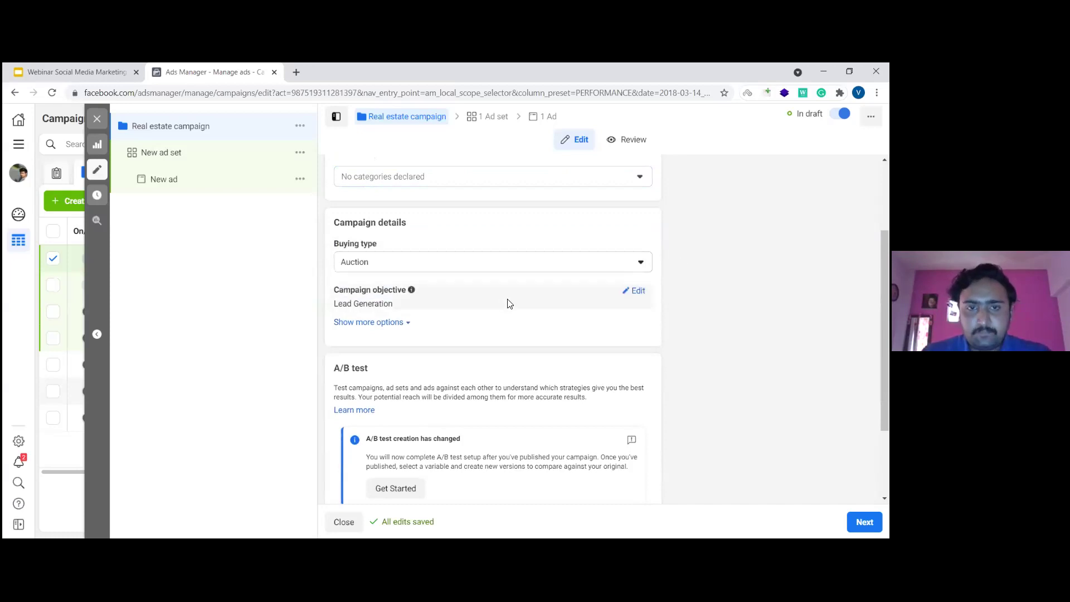
click(636, 293)
scroll(440, 330, down, 2)
scroll(591, 289, up, 2)
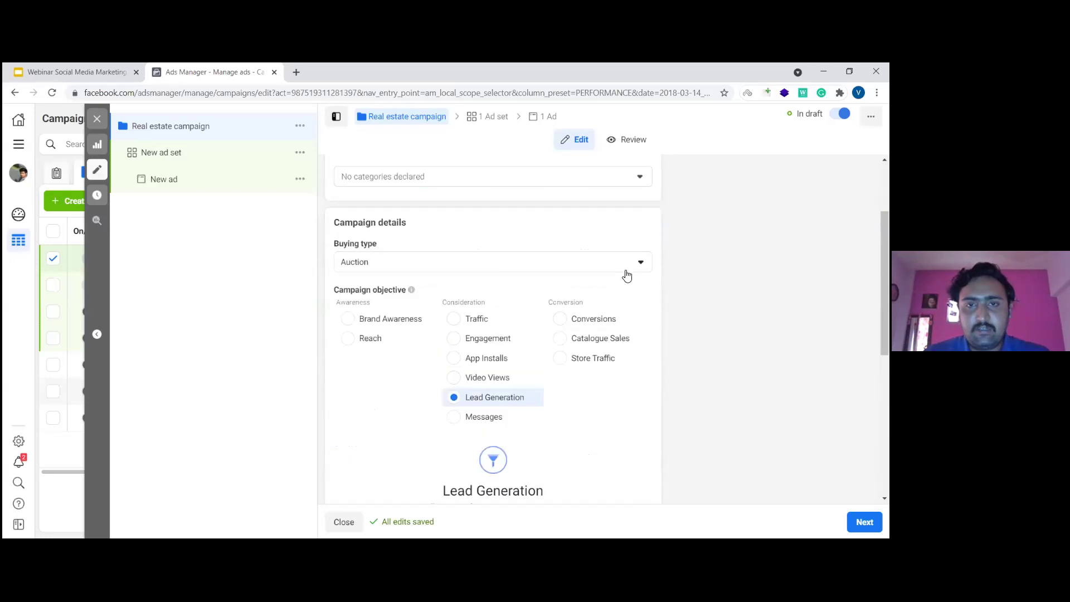
click(637, 270)
scroll(638, 273, down, 2)
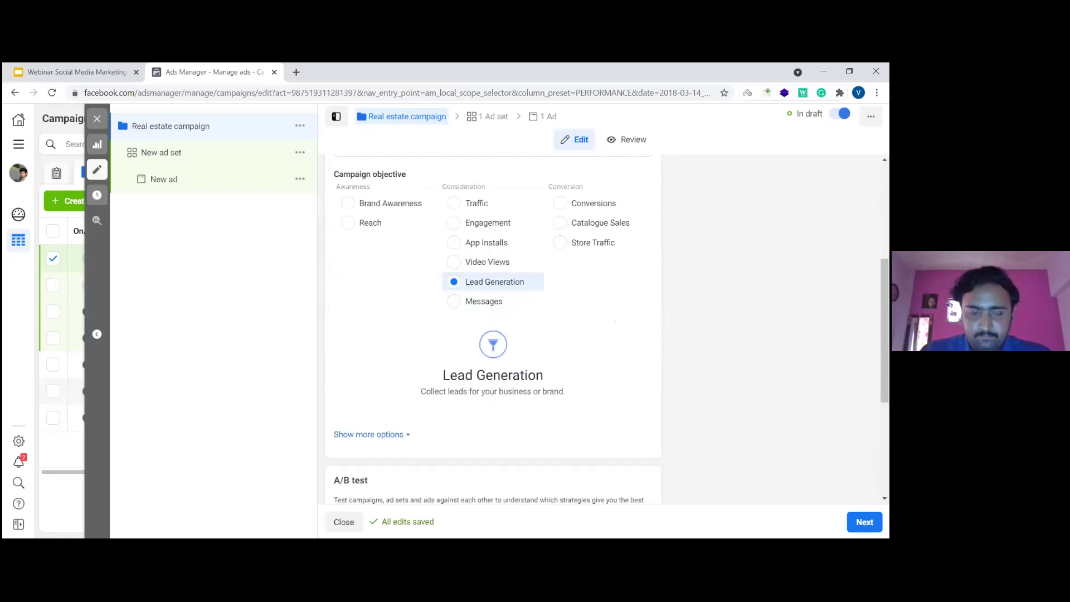
scroll(493, 328, down, 2)
click(354, 318)
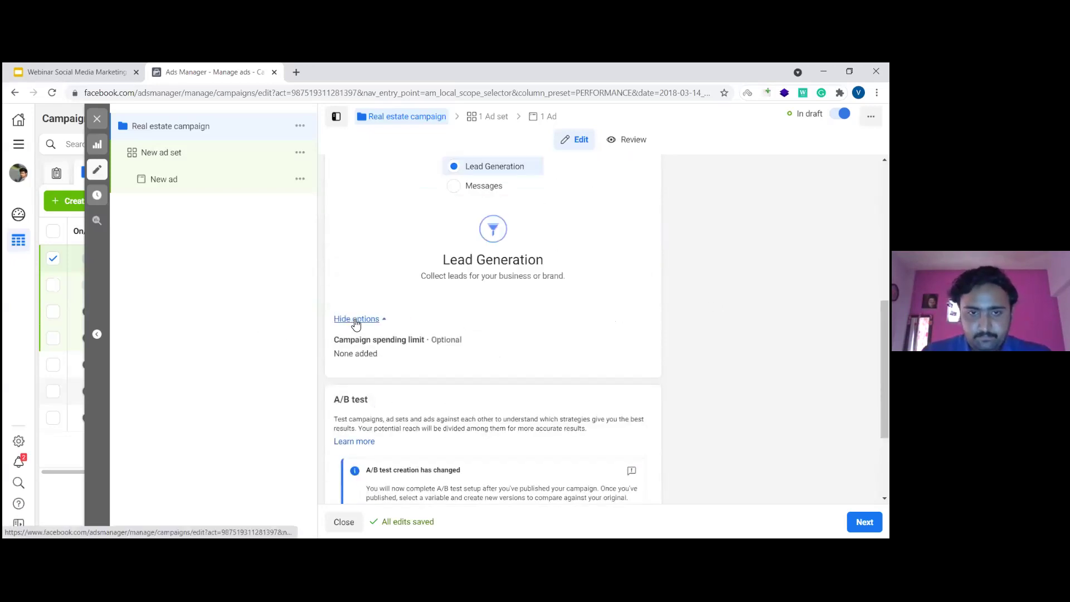
mouse_move(405, 355)
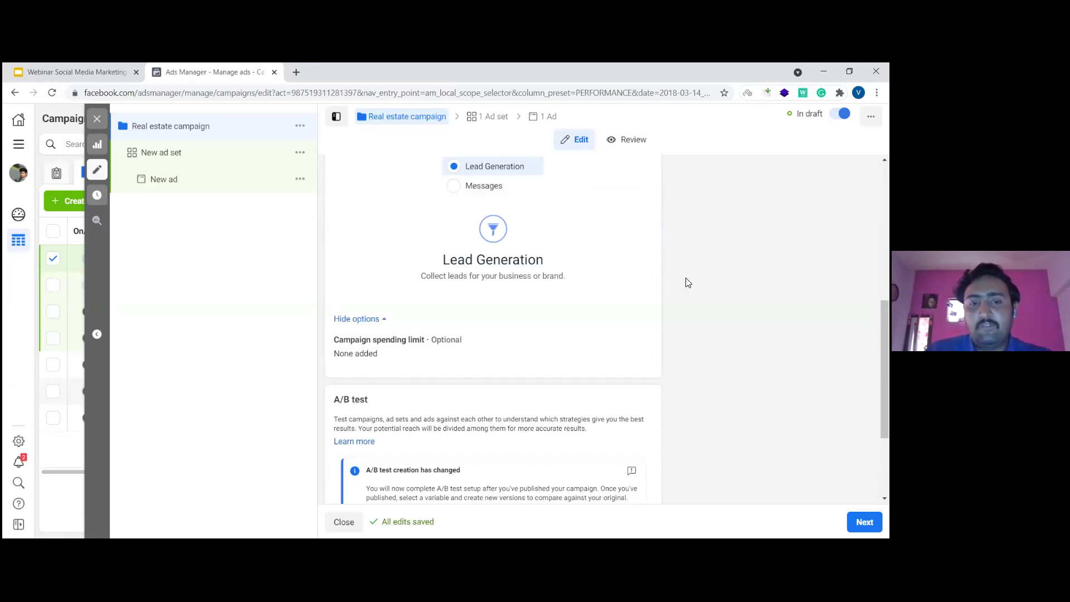
scroll(688, 283, down, 1)
Step: Switch on campaign budget optimisation with a ₹800.00 daily budget and Lowest cost bid strategy
scroll(688, 283, down, 1)
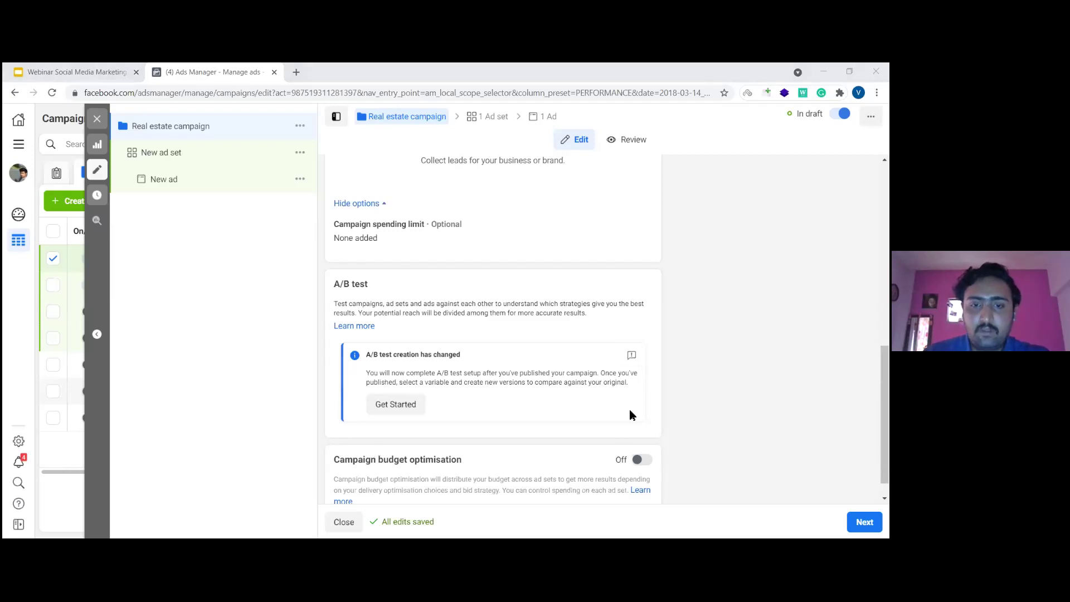
scroll(652, 390, down, 1)
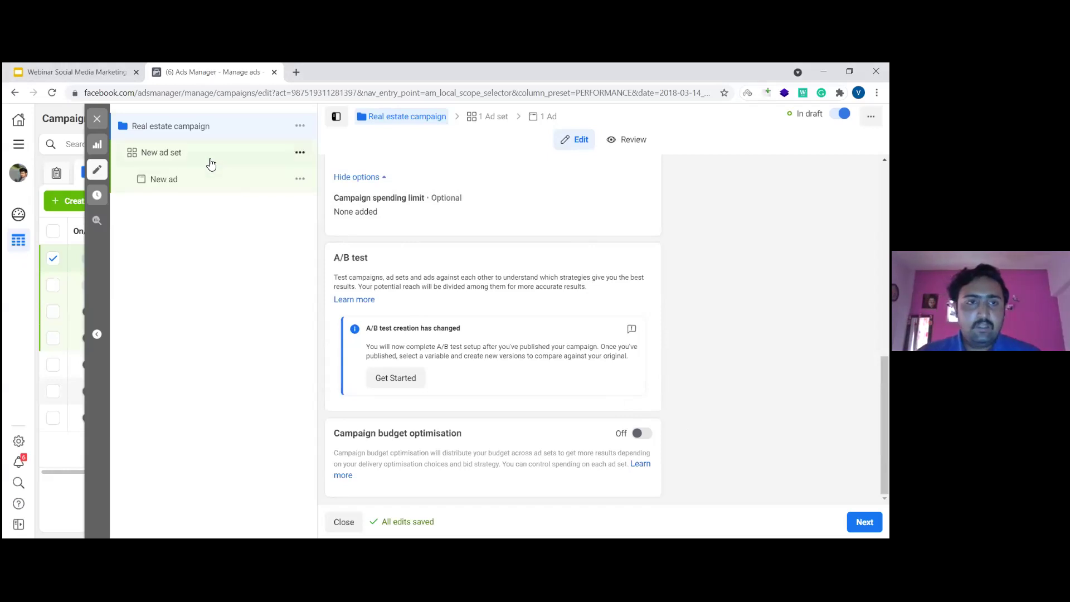
click(642, 433)
Step: Compare Daily and Lifetime budget types, settling on a daily campaign budget
scroll(695, 383, down, 2)
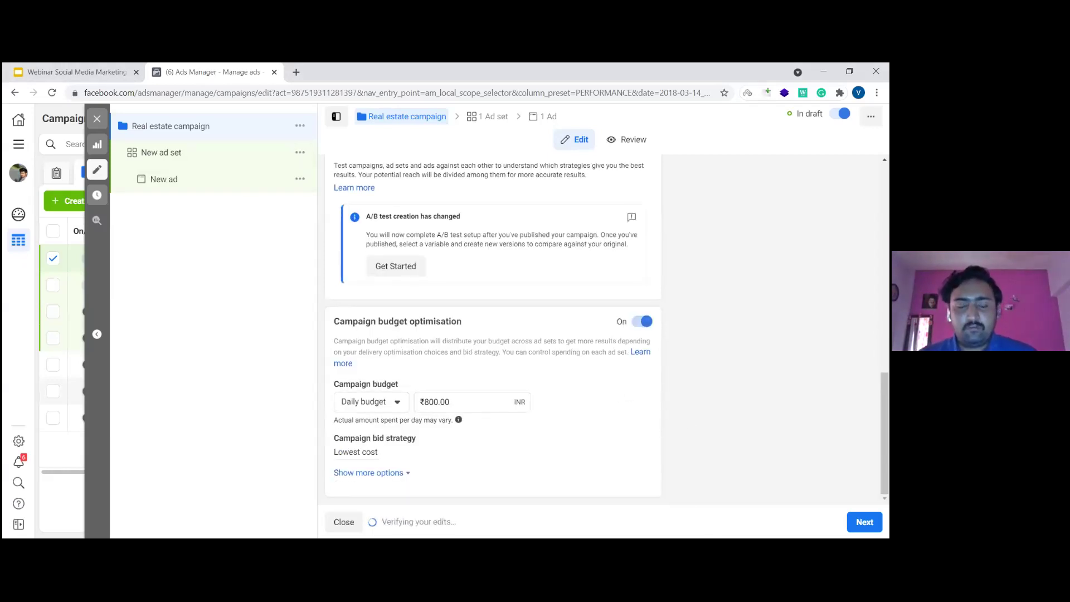
click(393, 401)
click(387, 428)
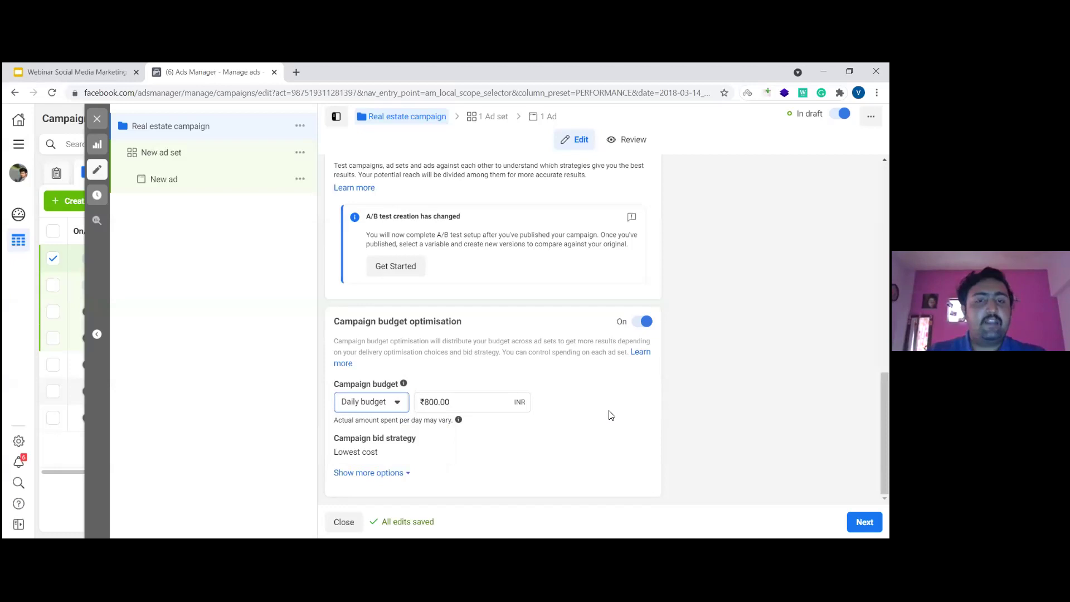
click(394, 404)
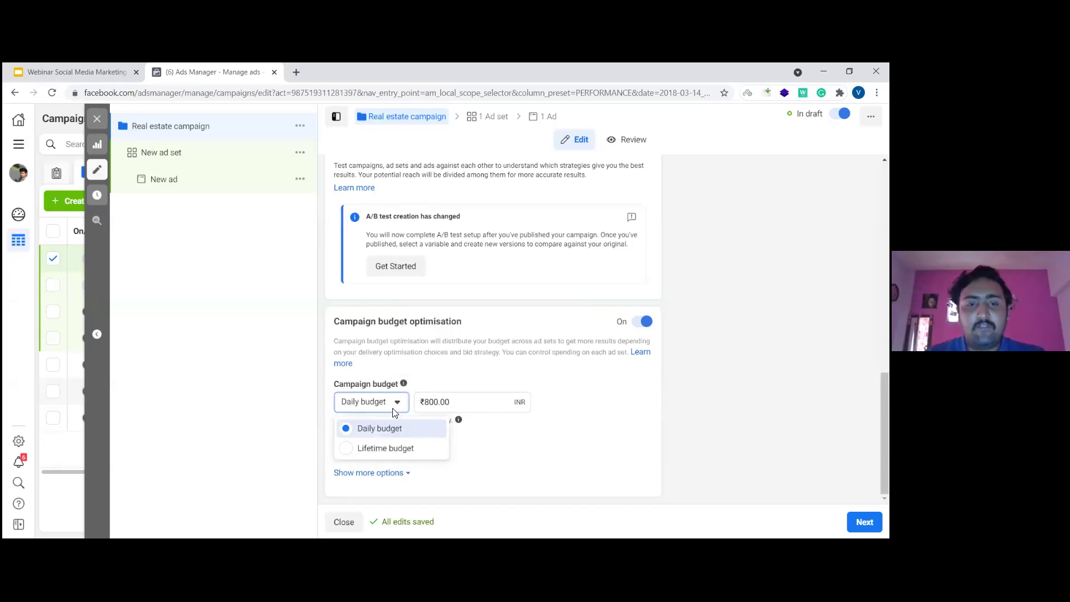
click(384, 449)
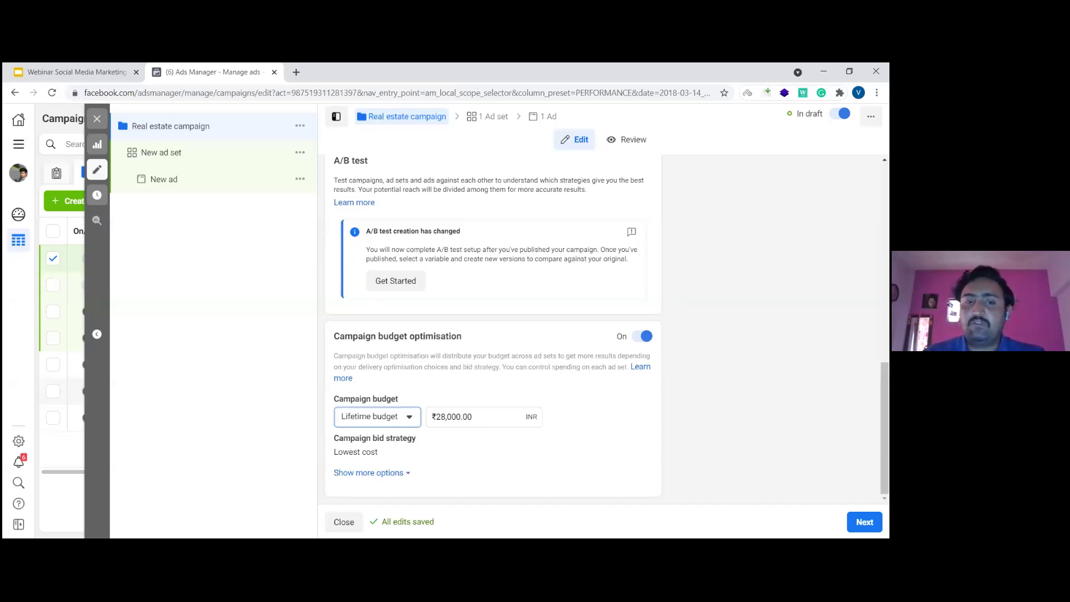
click(381, 418)
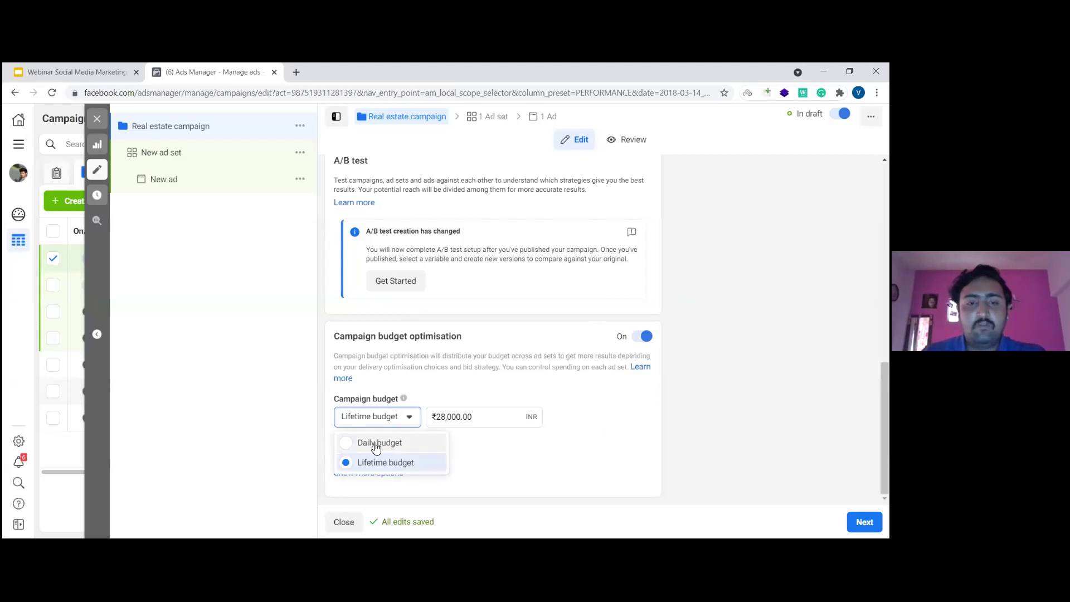
click(377, 446)
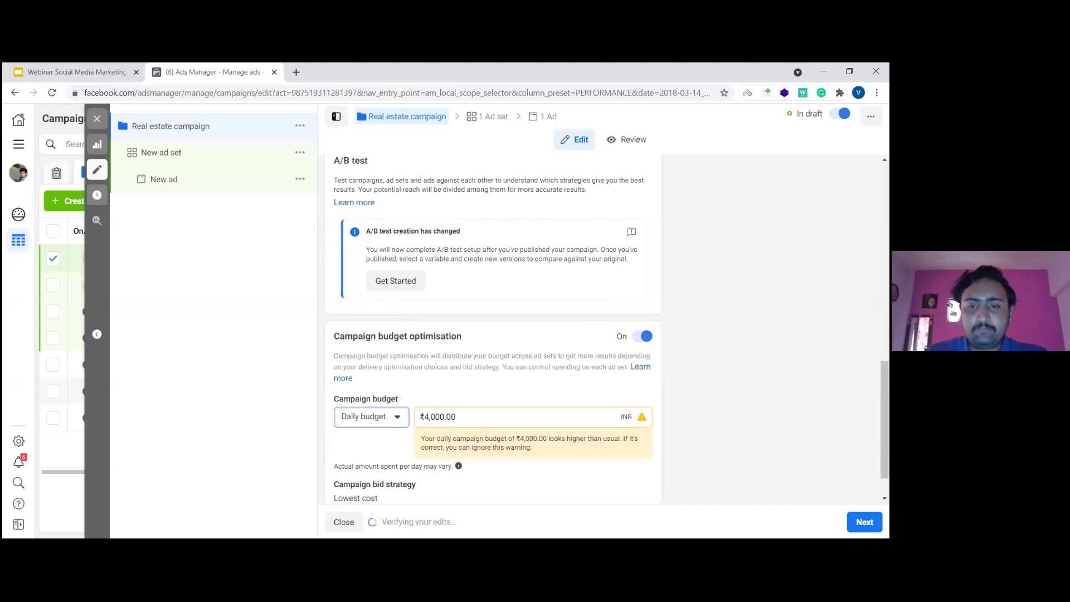
Step: Raise the campaign budget to ₹1,000.00 and switch budget optimisation off
scroll(587, 392, down, 1)
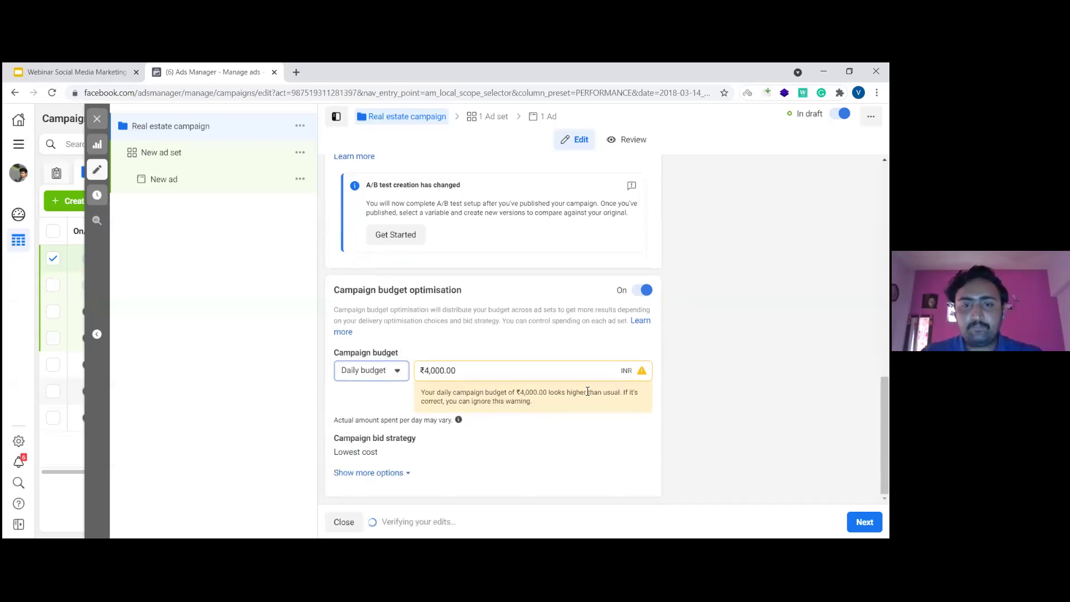
click(425, 371)
key(BackSpace)
text(1)
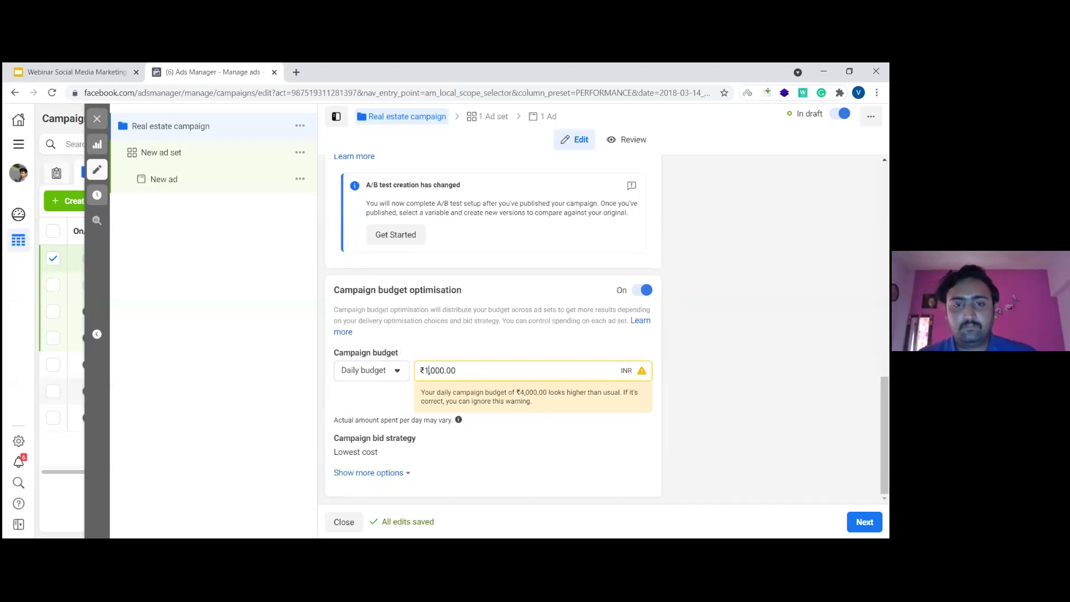
click(710, 349)
click(642, 324)
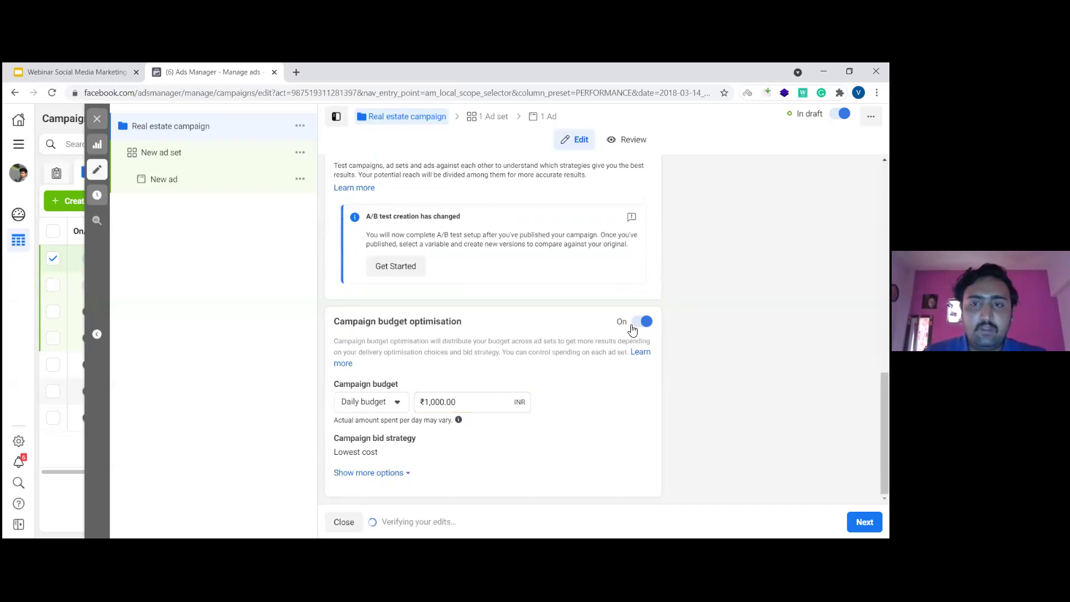
Step: Move from the Real estate campaign settings to the New ad set editor
click(234, 152)
click(239, 136)
scroll(516, 334, down, 3)
scroll(533, 329, down, 5)
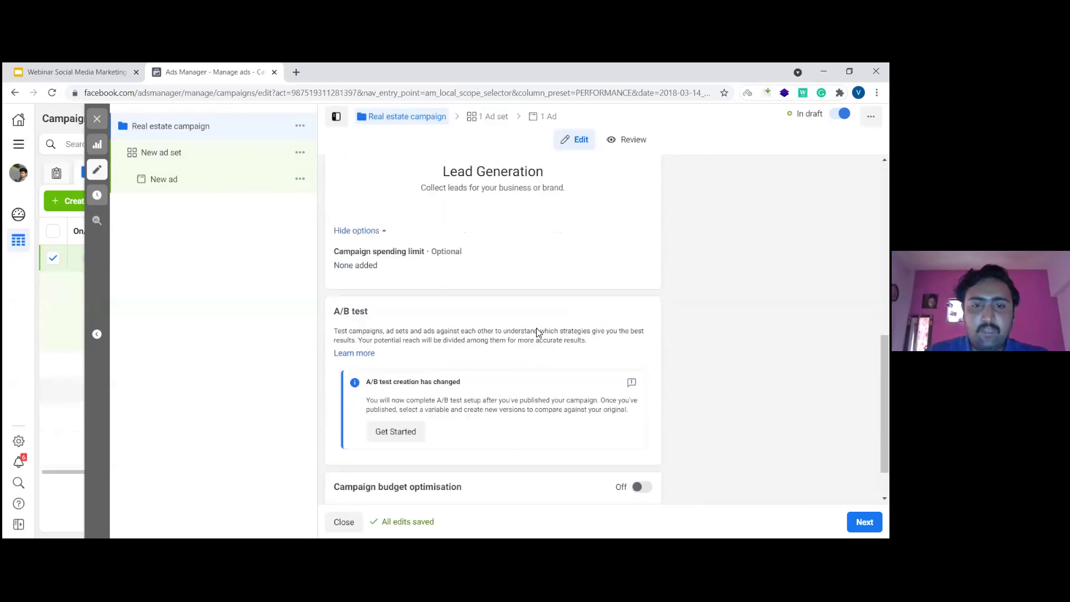
click(212, 152)
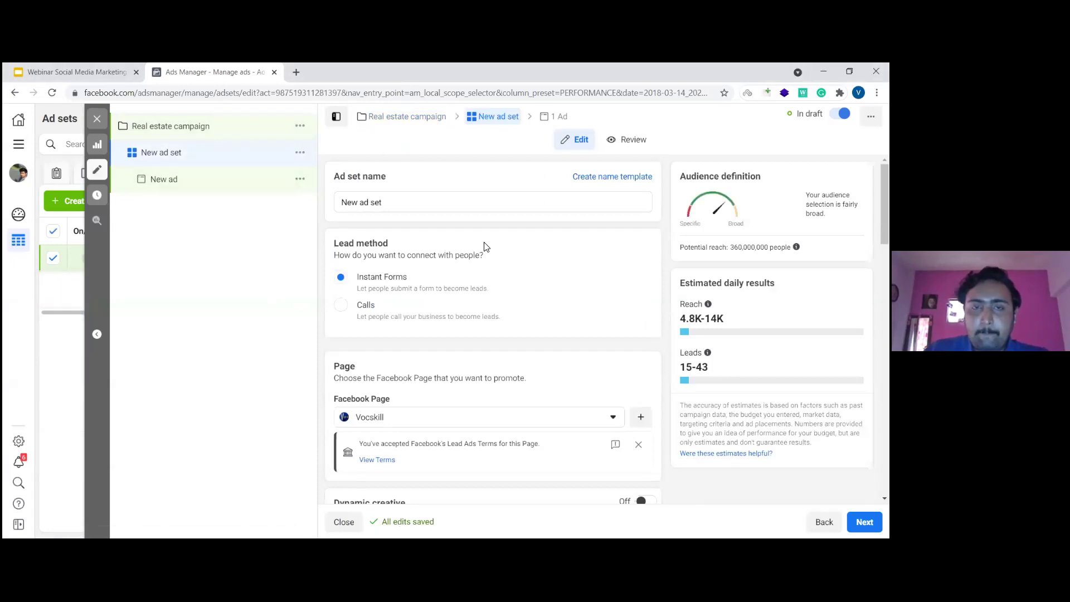
Step: Clear the default ad set name and enter 'Mumbai Real Estate' instead
drag(436, 198, 329, 213)
text(D)
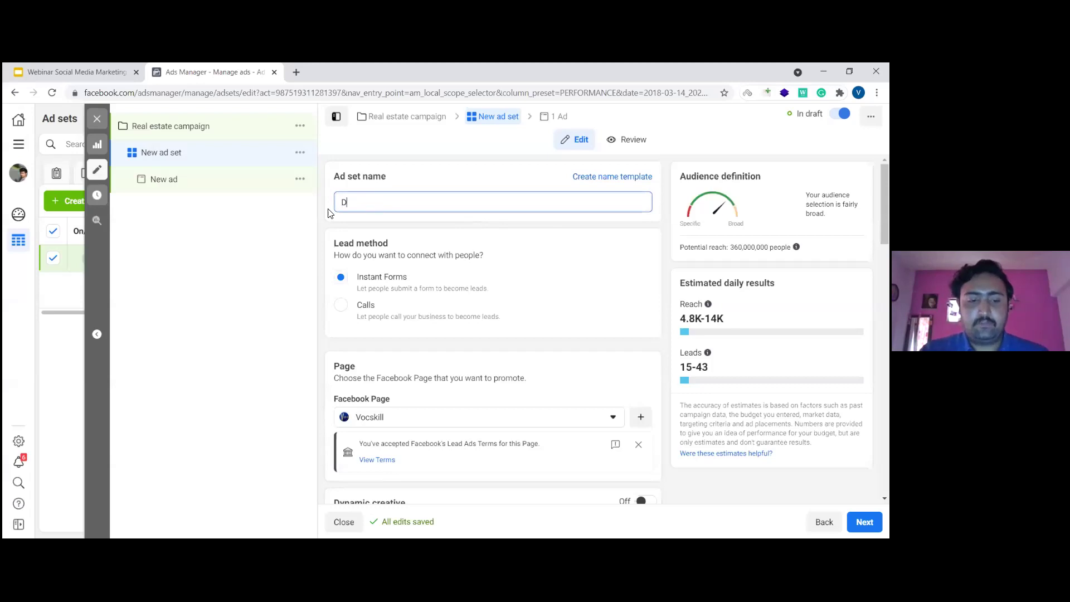
text(em)
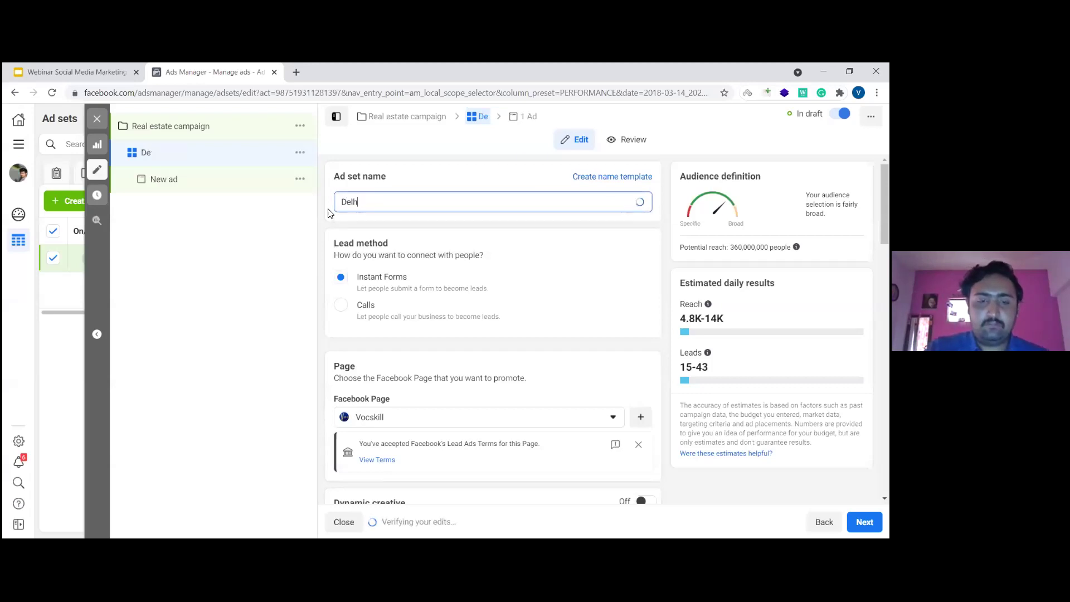
key(BackSpace)
key(BackSpace)
key(BackSpace)
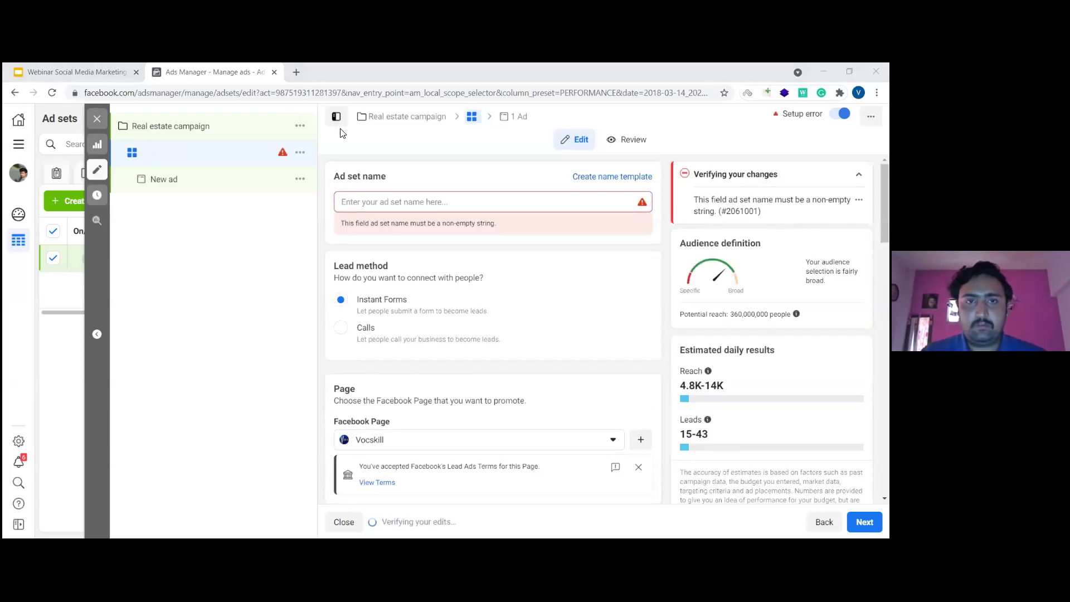
click(395, 197)
text(Mumbai Real Estate)
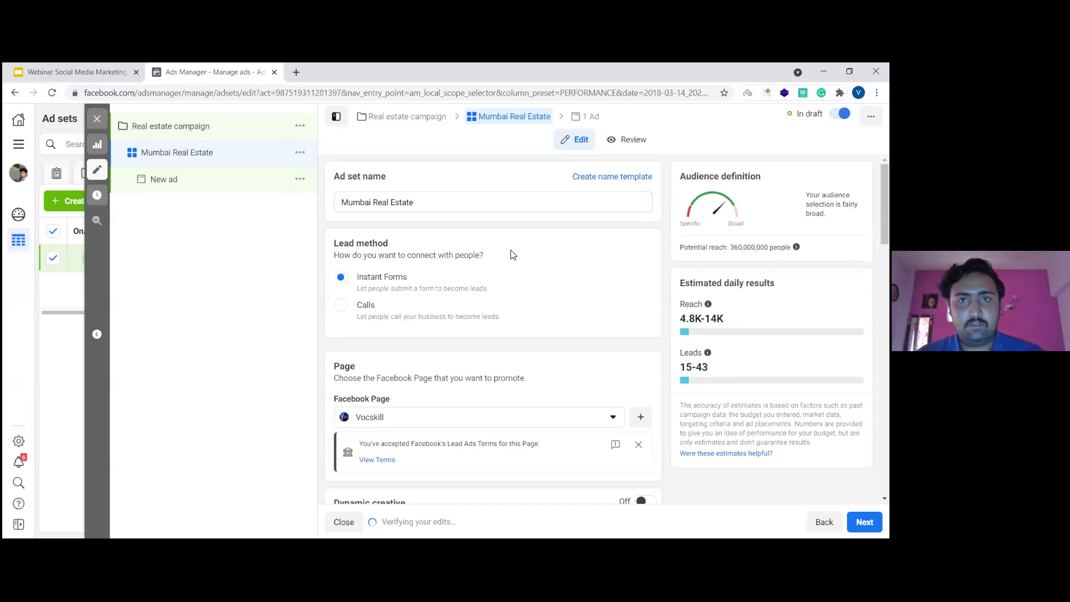
scroll(513, 255, down, 2)
scroll(513, 256, up, 1)
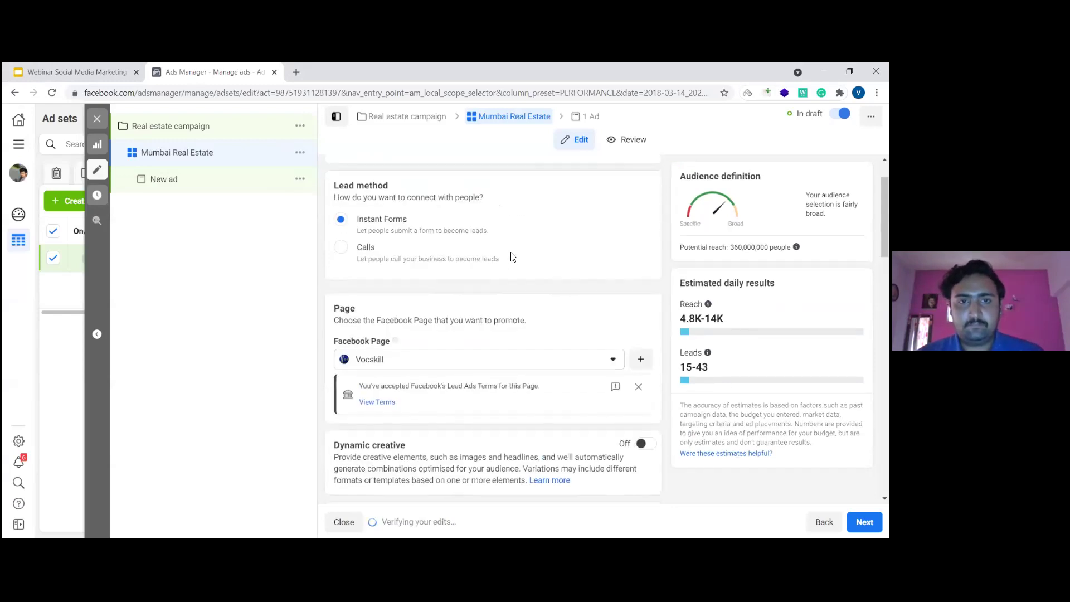
Step: Change the ad set's Facebook Page from Vocskill to TT wave under the Personal group
scroll(513, 257, up, 1)
scroll(512, 254, down, 2)
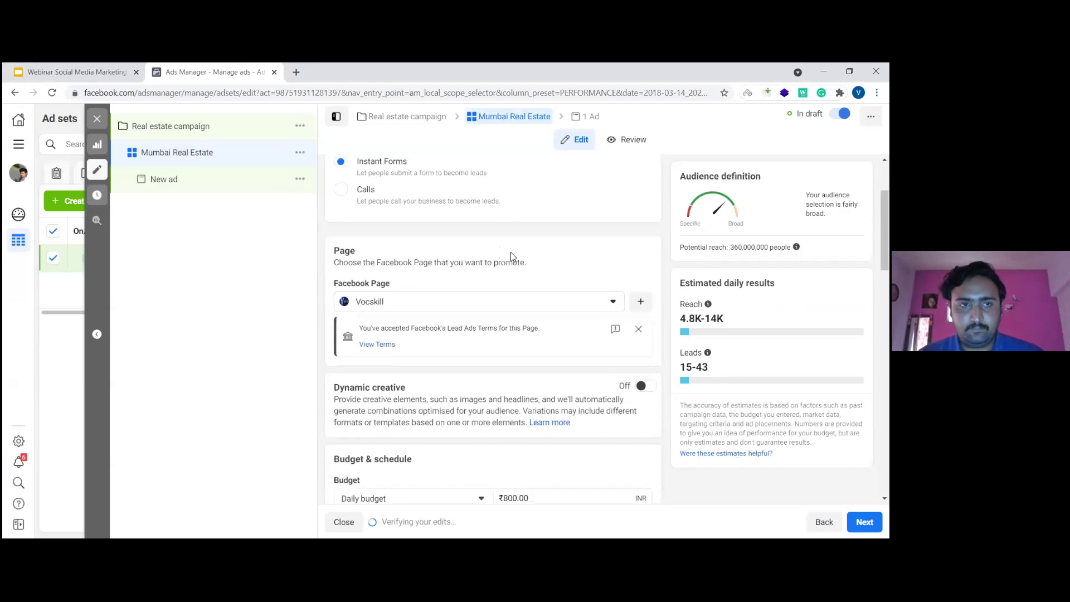
scroll(501, 259, down, 3)
scroll(498, 262, down, 1)
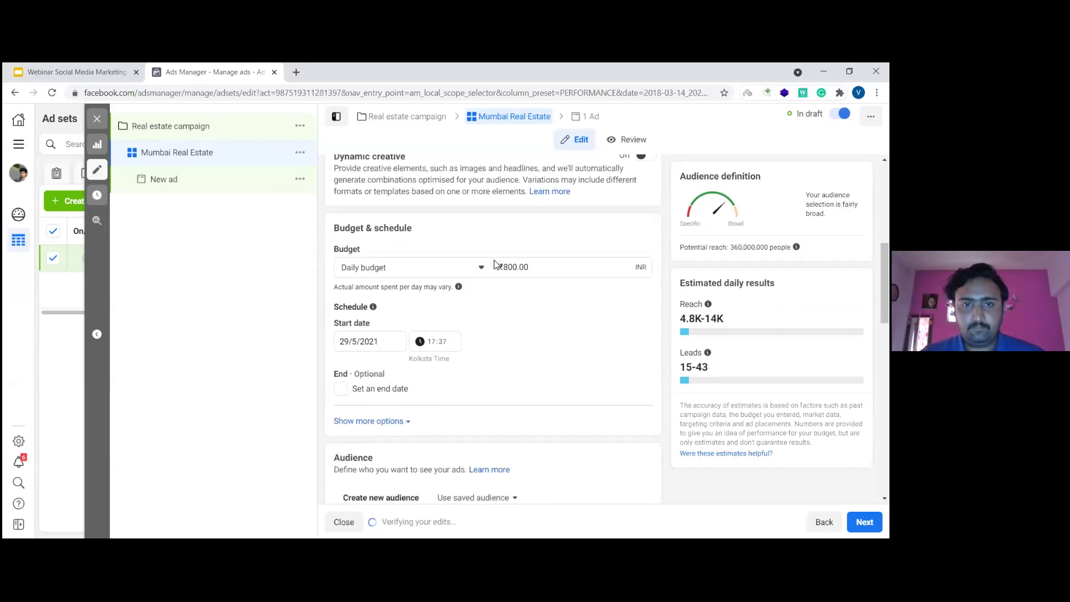
scroll(493, 223, up, 2)
click(491, 187)
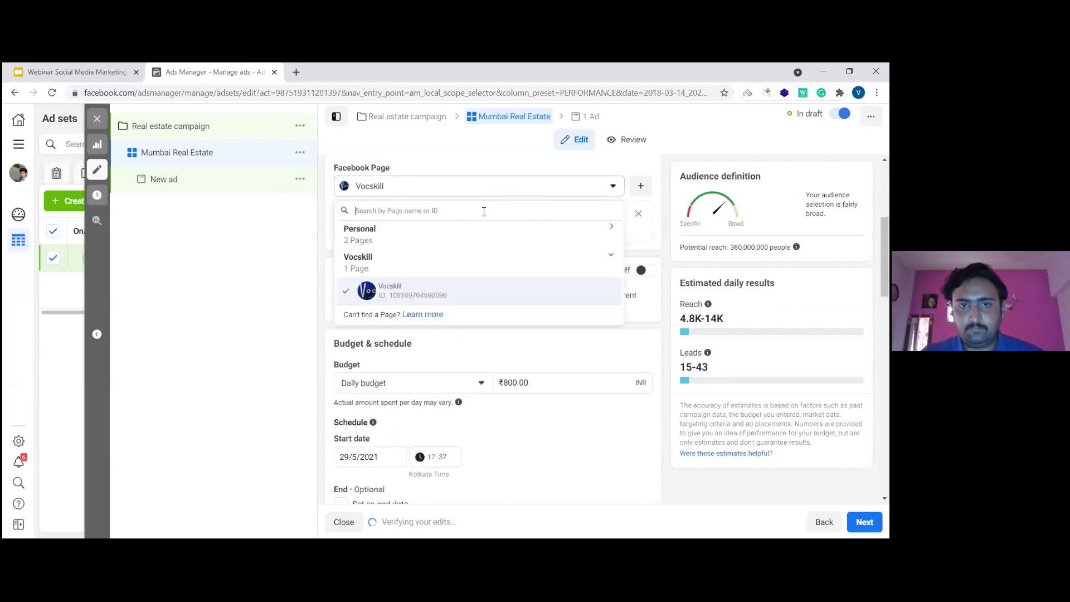
click(447, 240)
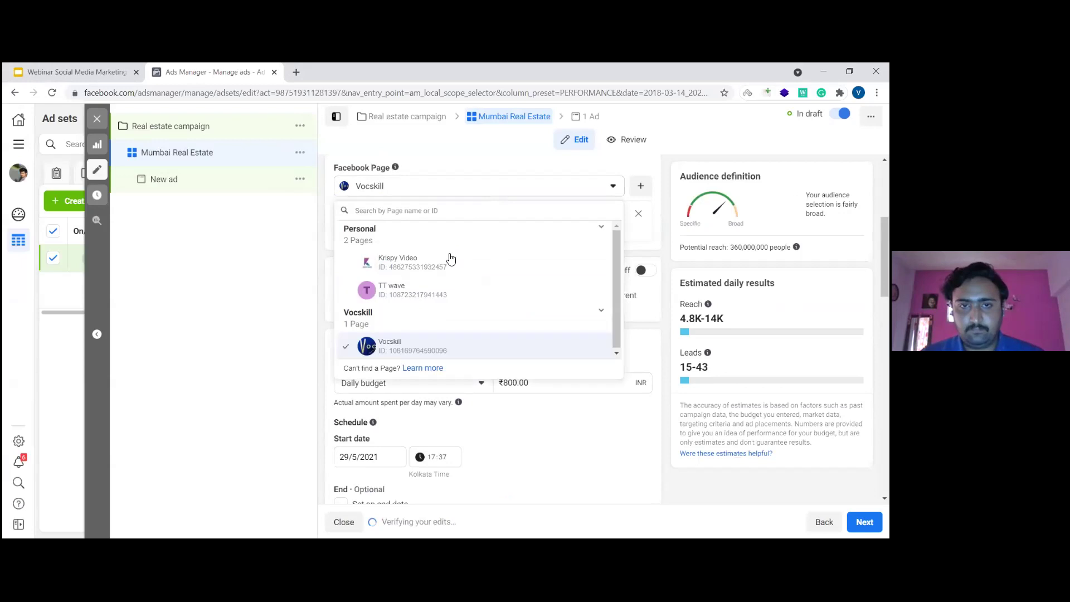
click(438, 290)
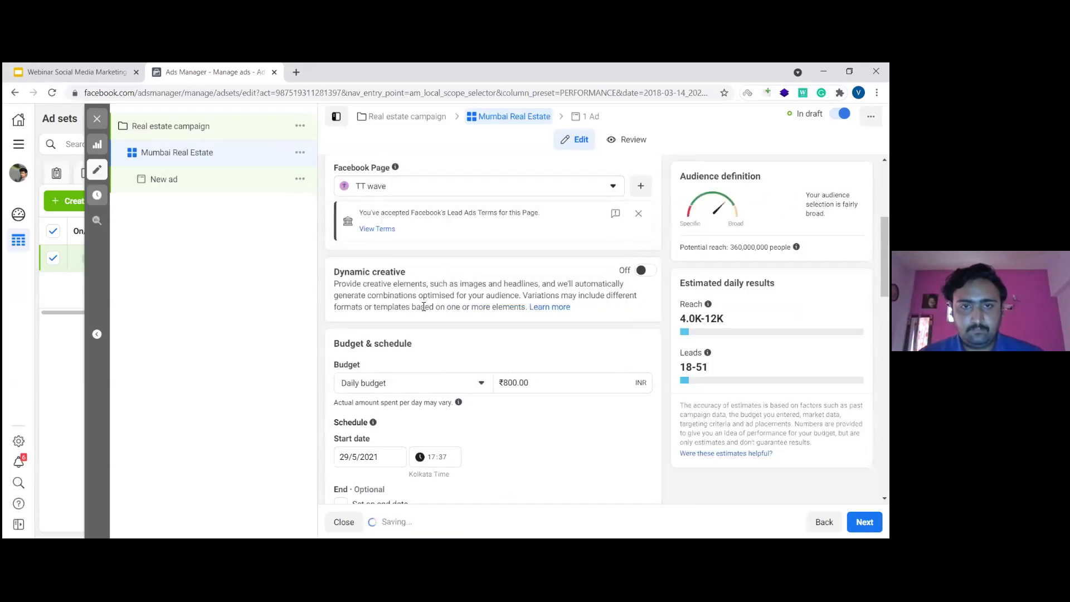
scroll(446, 306, down, 1)
scroll(422, 307, up, 1)
scroll(423, 308, down, 2)
mouse_move(510, 267)
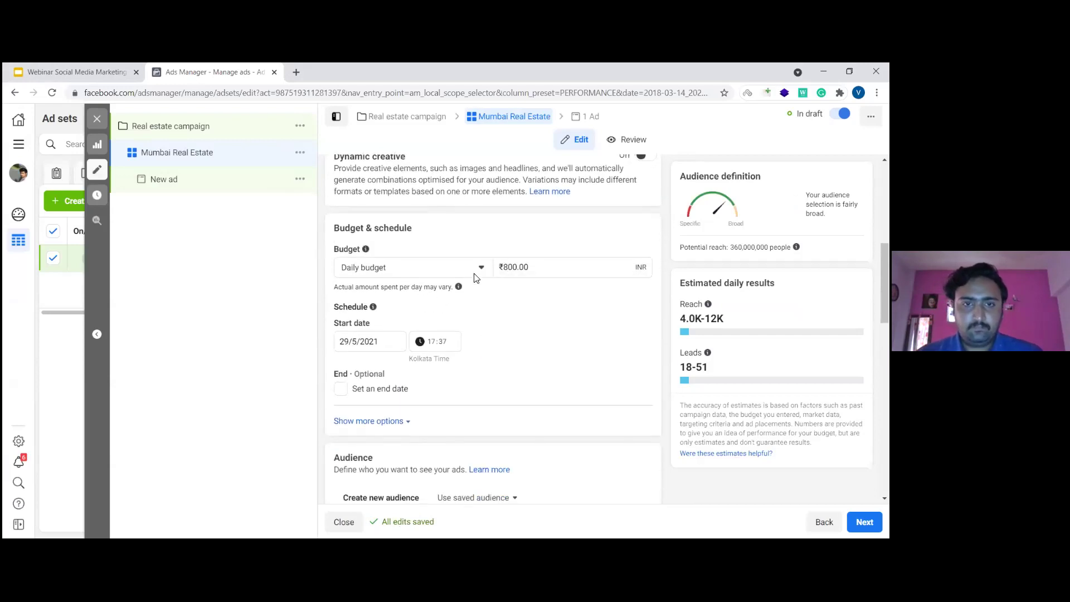
scroll(366, 279, up, 4)
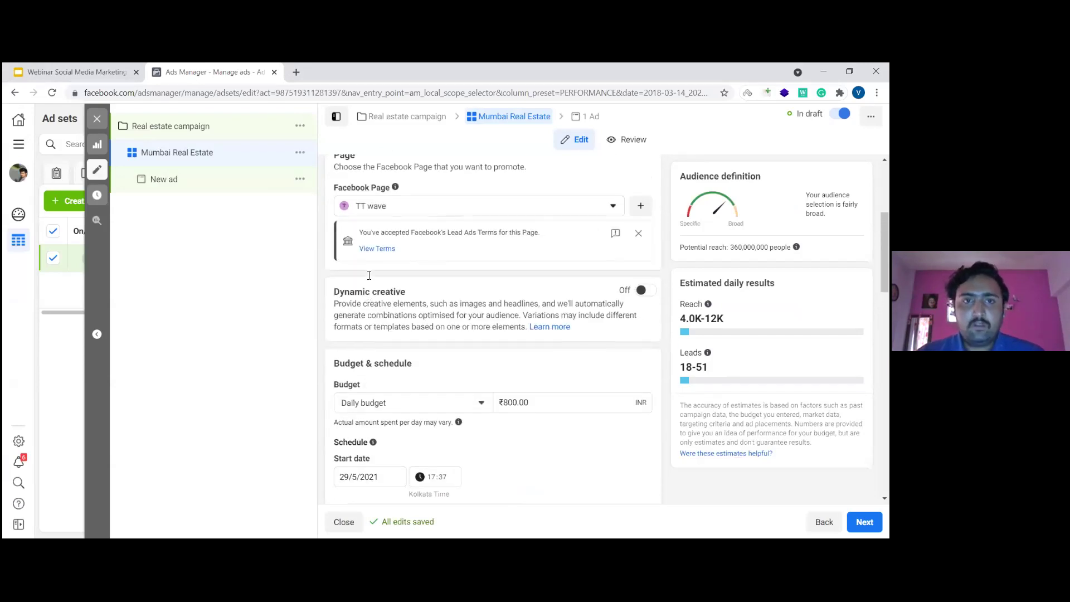
scroll(390, 282, down, 2)
scroll(390, 282, up, 4)
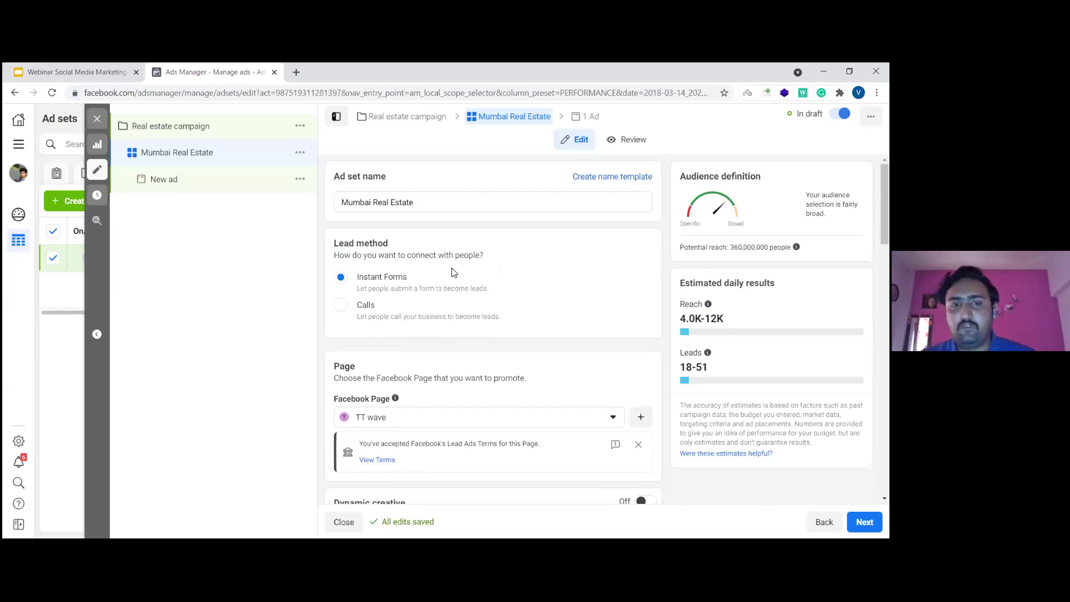
scroll(453, 275, down, 4)
scroll(456, 267, up, 2)
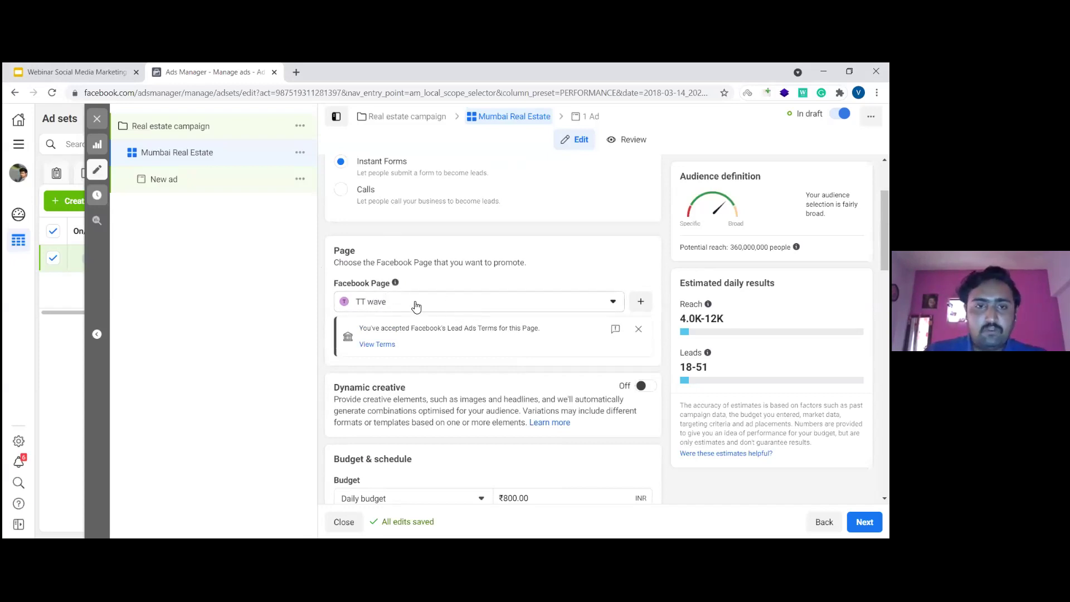
scroll(428, 304, down, 3)
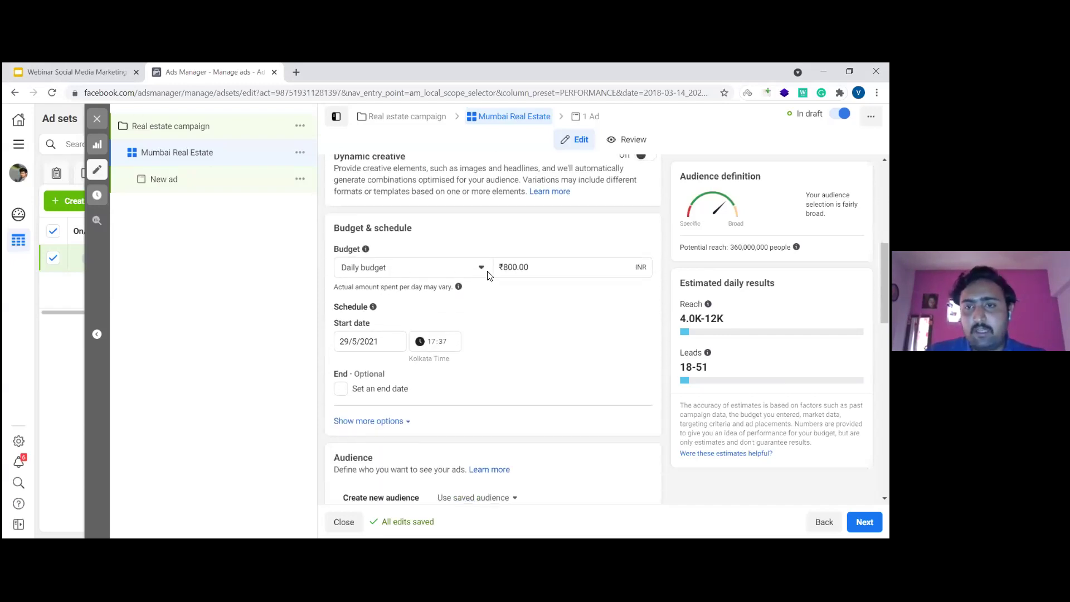
scroll(510, 277, down, 1)
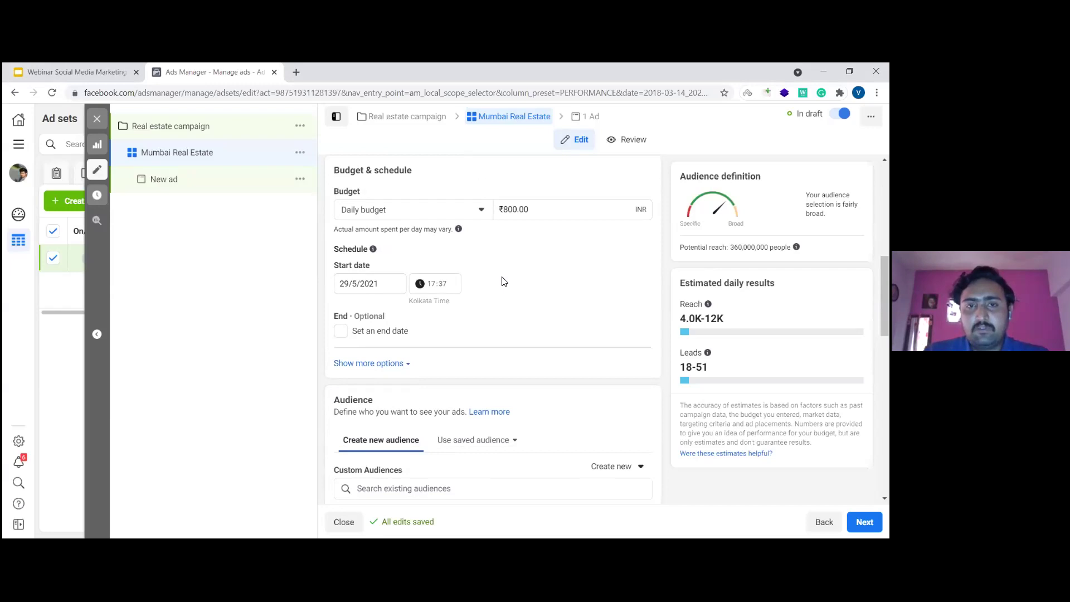
scroll(478, 282, up, 1)
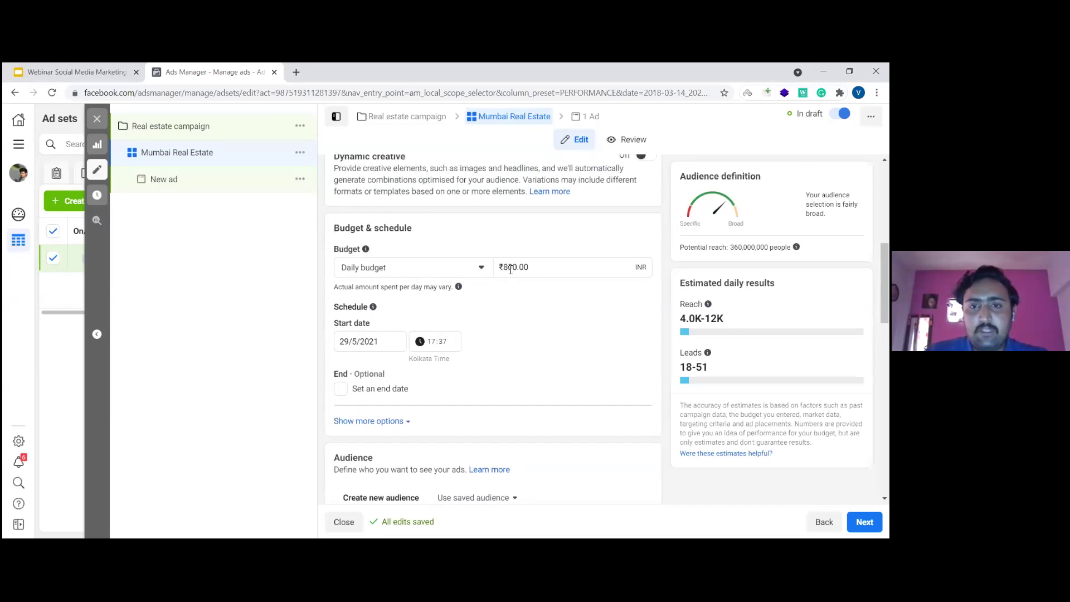
drag(679, 176, 826, 406)
click(549, 359)
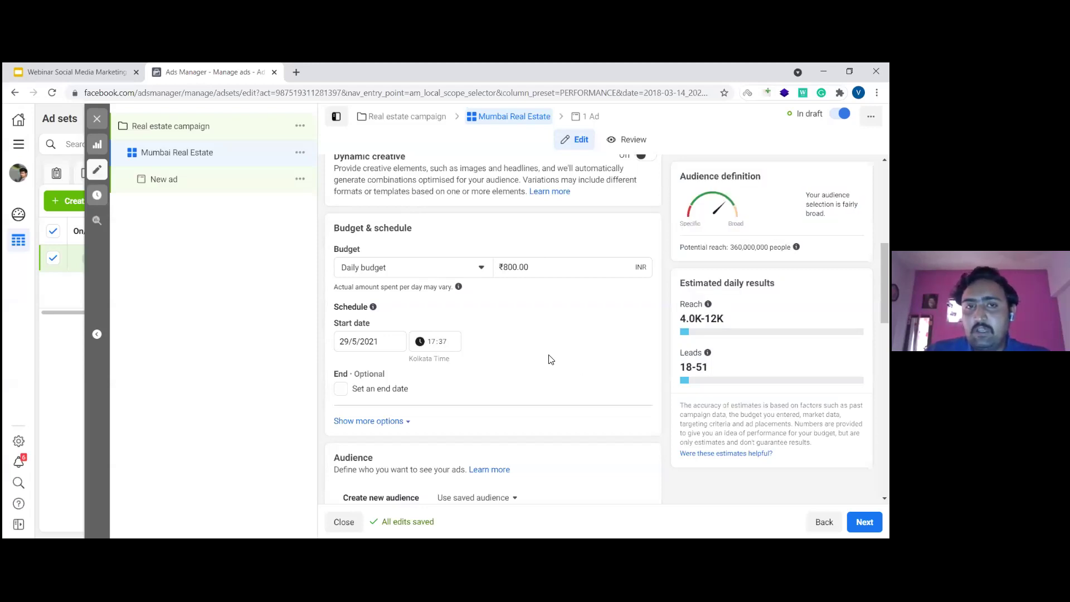
scroll(546, 367, up, 1)
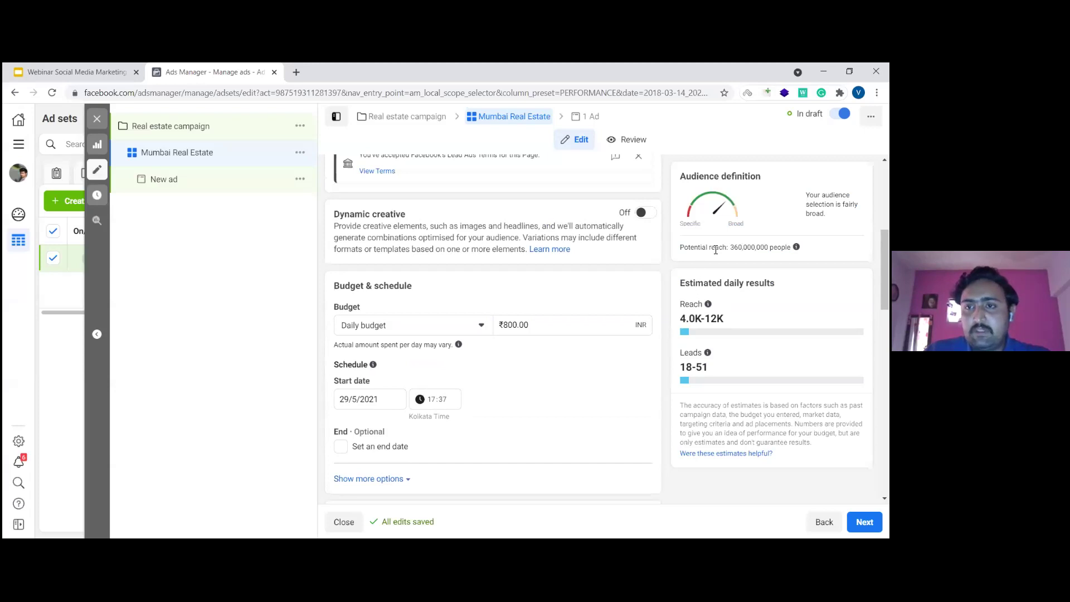
drag(730, 246, 765, 247)
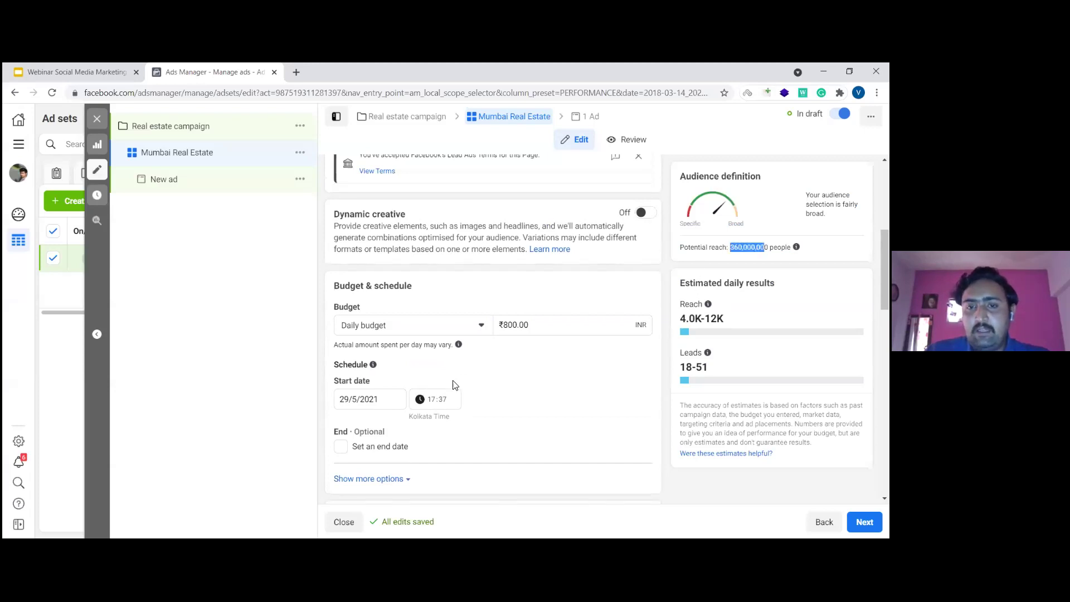
click(508, 325)
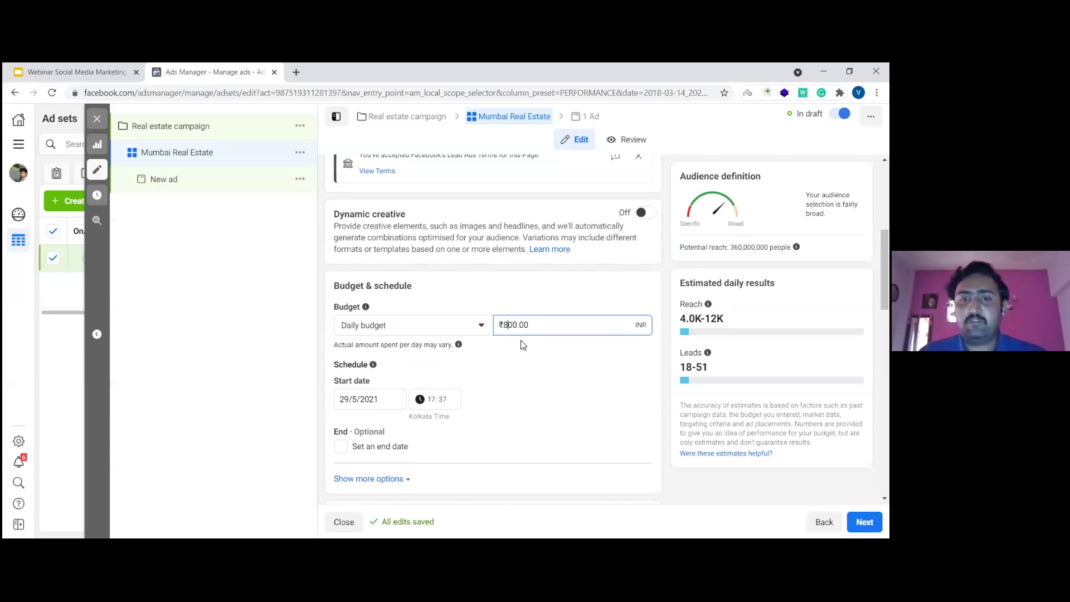
Step: Raise the ad set daily budget to ₹1,000.00 and note the 360,000,000 potential reach
key(BackSpace)
text(1)
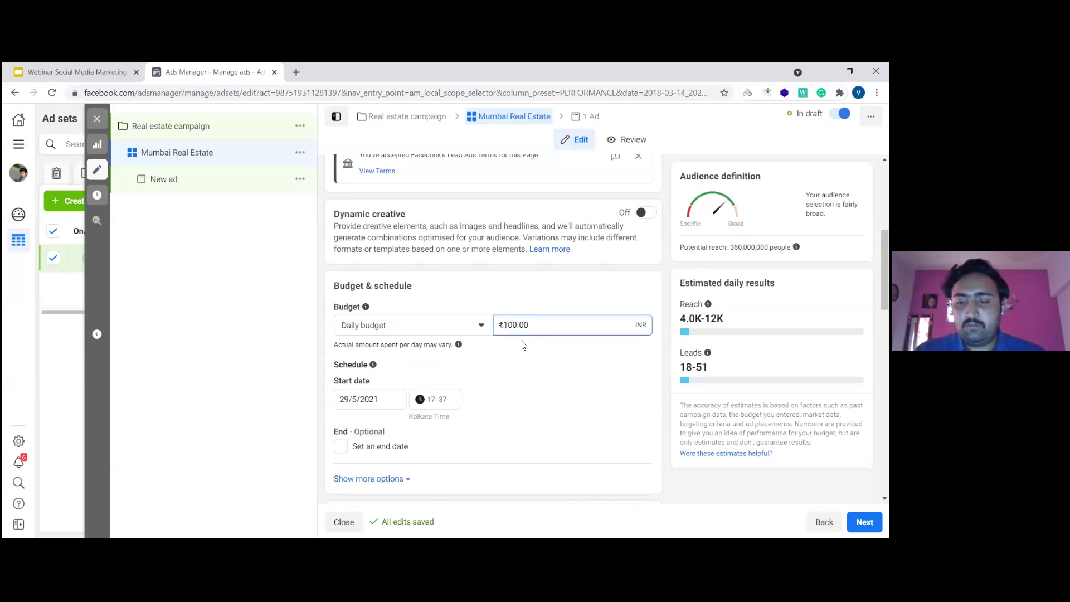
key(Right)
key(Right)
text(0)
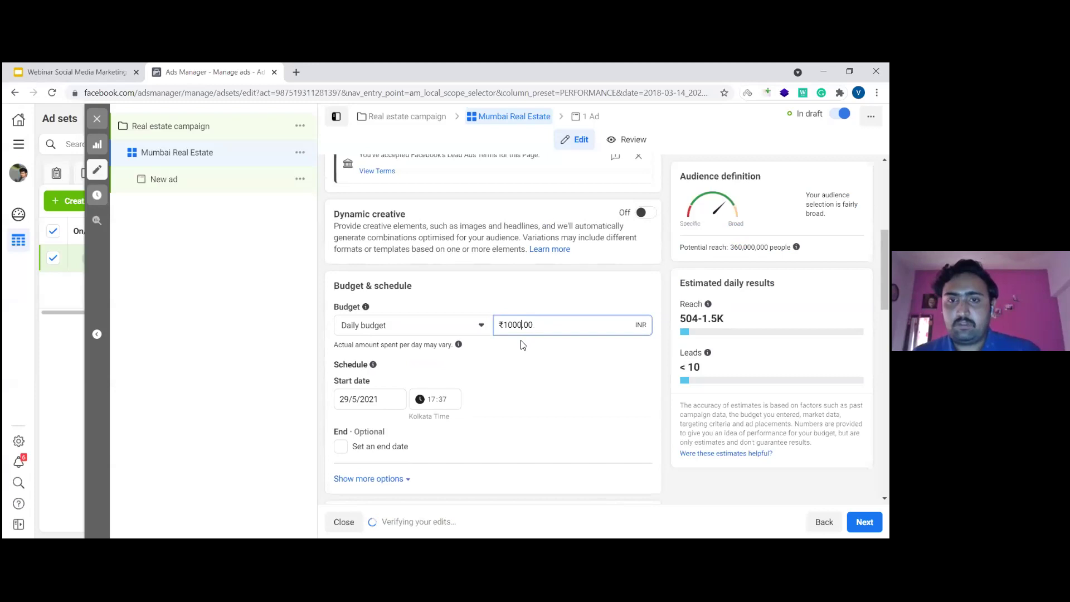
click(524, 376)
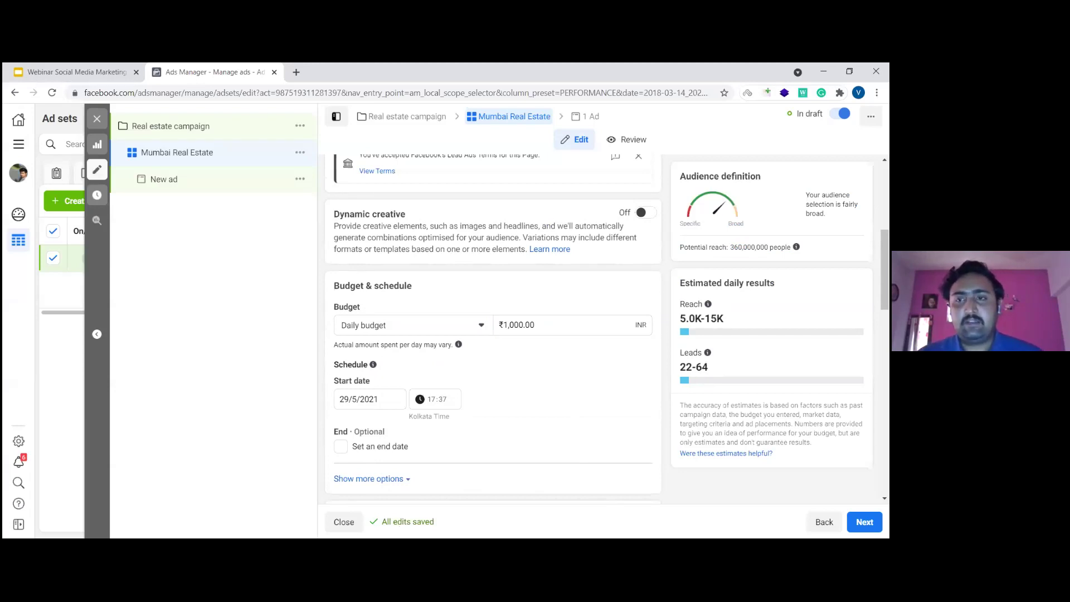
drag(729, 247, 769, 247)
click(588, 382)
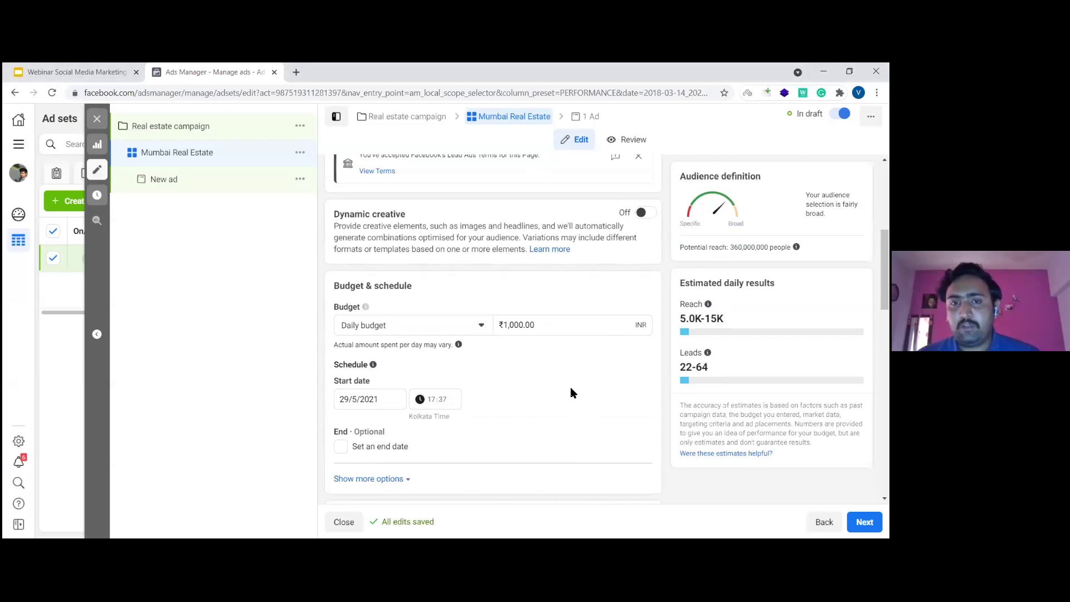
Step: Move the ad set start date to 30 May 2021
scroll(570, 393, down, 3)
scroll(573, 388, up, 2)
scroll(574, 384, up, 3)
scroll(533, 384, down, 1)
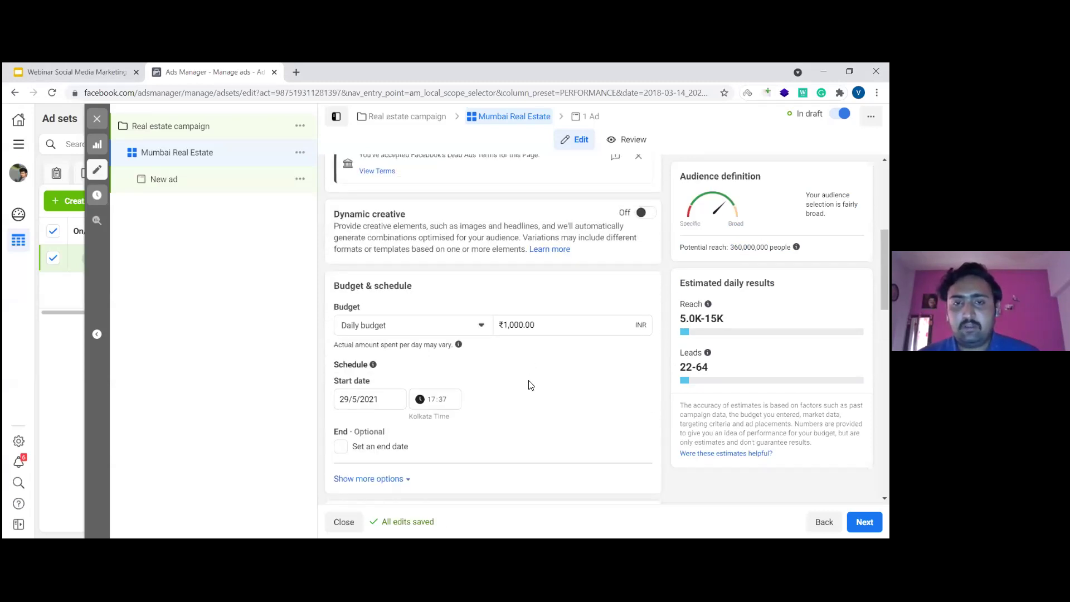
scroll(531, 385, down, 1)
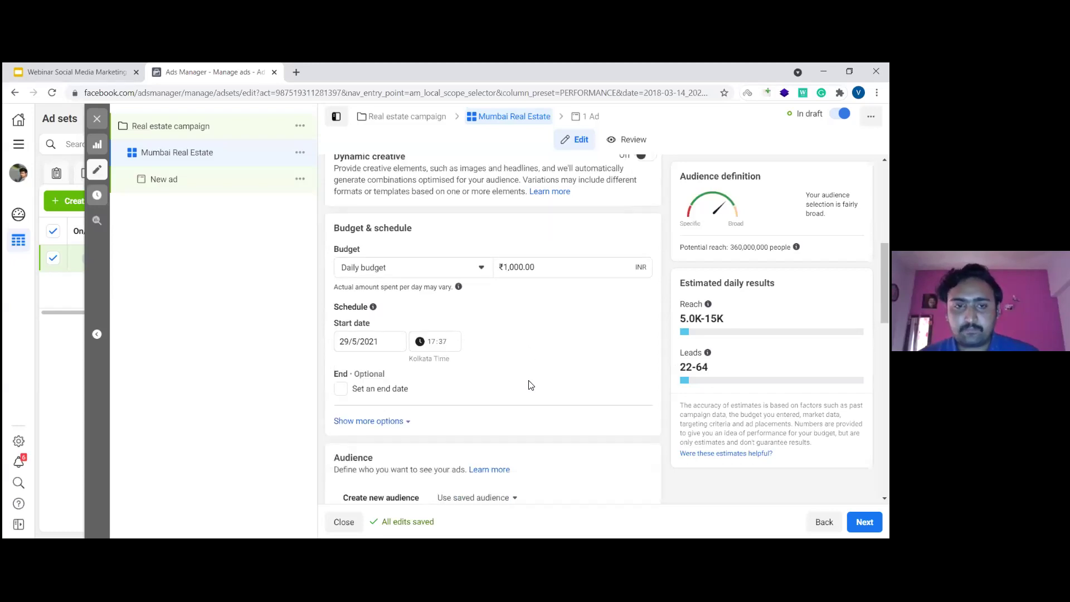
click(370, 347)
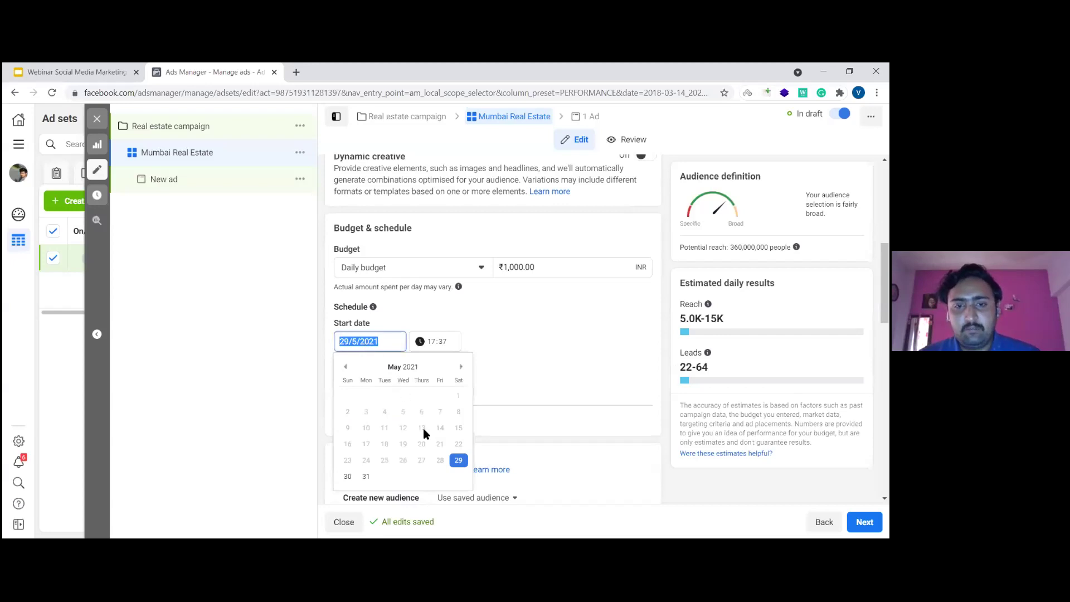
click(347, 478)
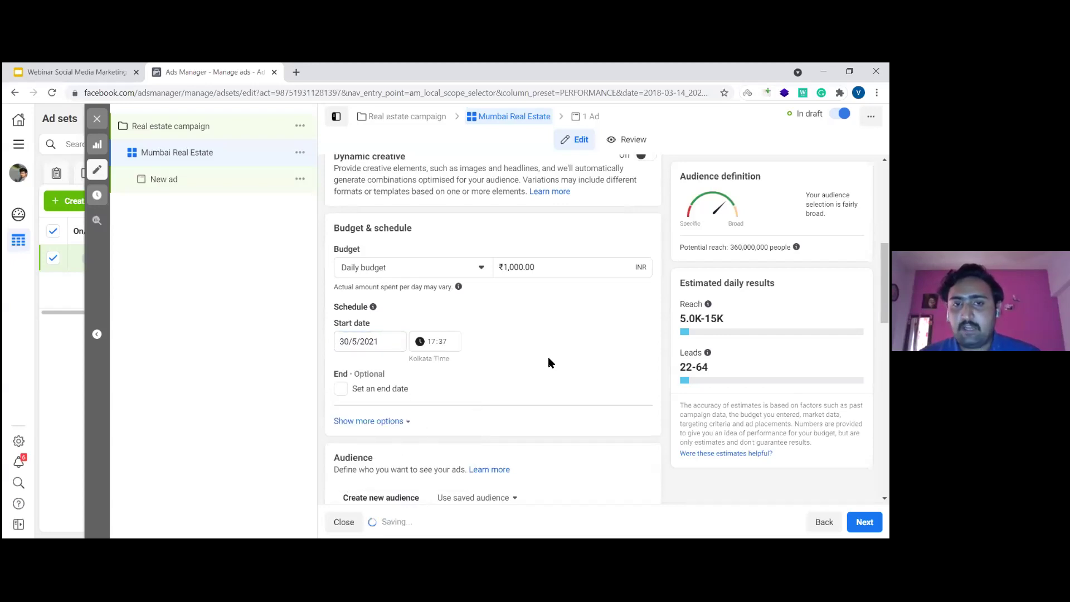
scroll(549, 366, down, 2)
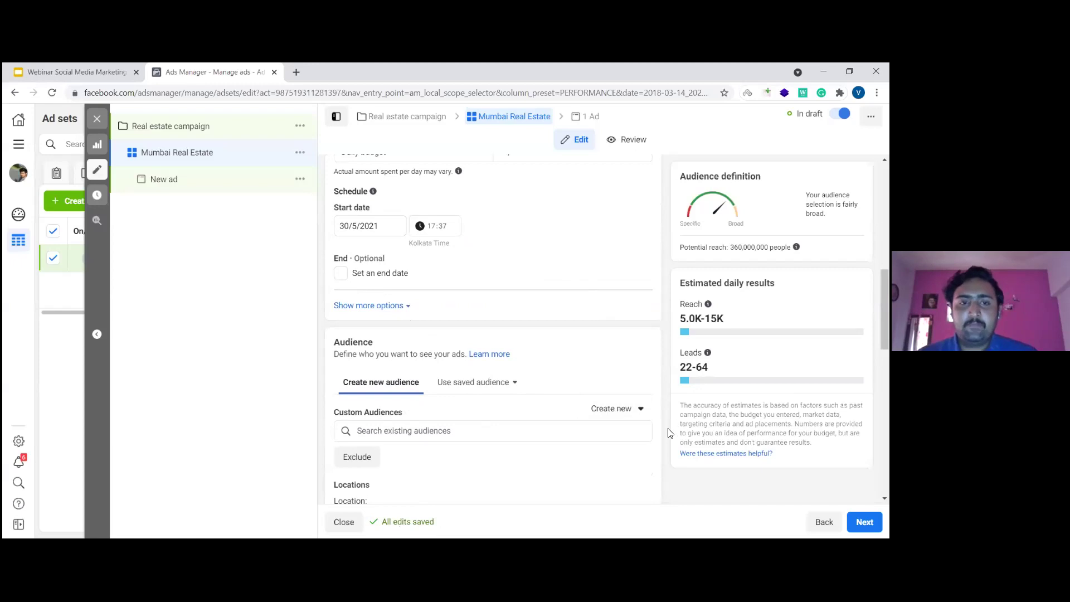
scroll(383, 360, down, 4)
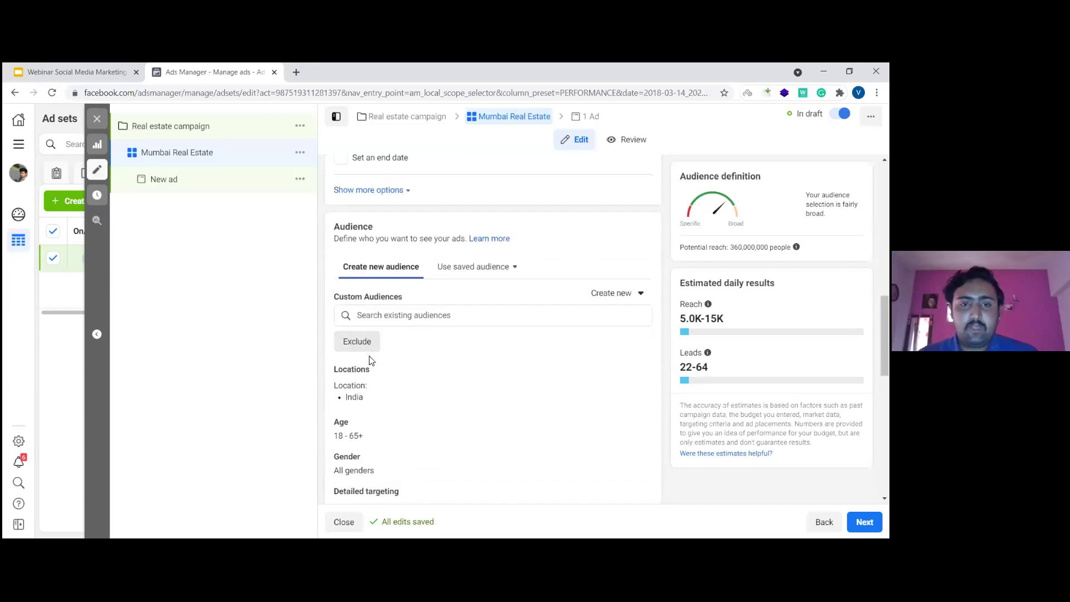
scroll(370, 356, up, 2)
click(370, 316)
click(282, 337)
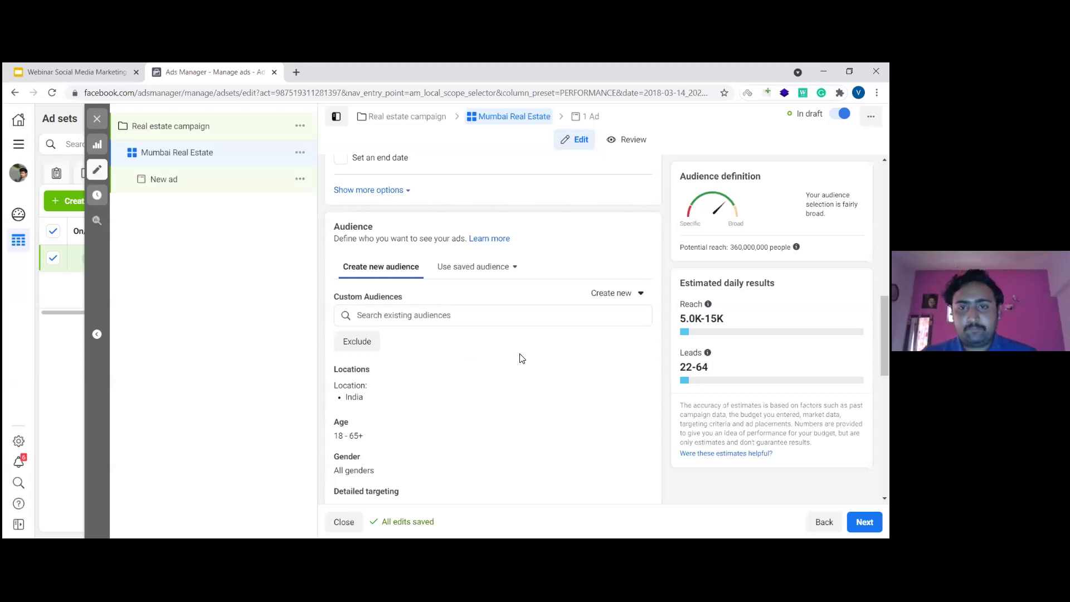
scroll(519, 357, down, 2)
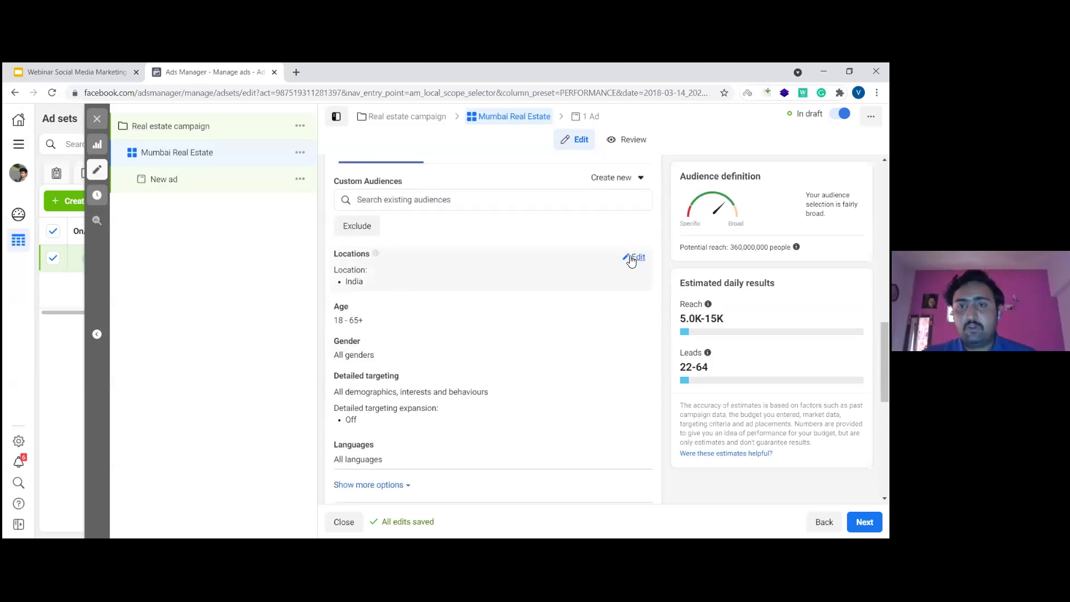
Step: Replace India with Delhi, India as the location, targeting people living there
click(637, 257)
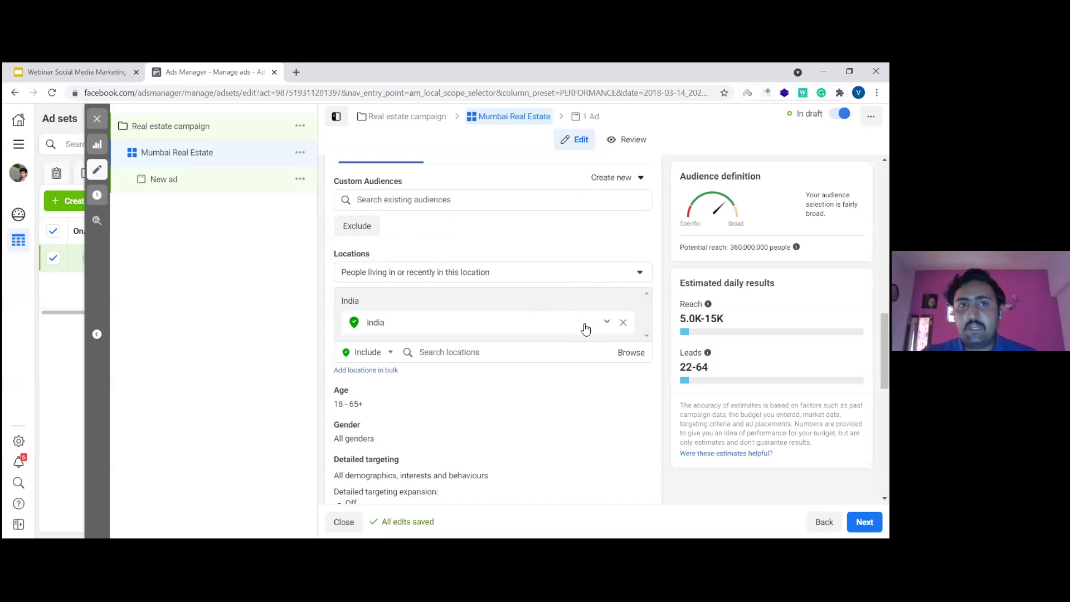
click(624, 323)
click(483, 310)
click(561, 363)
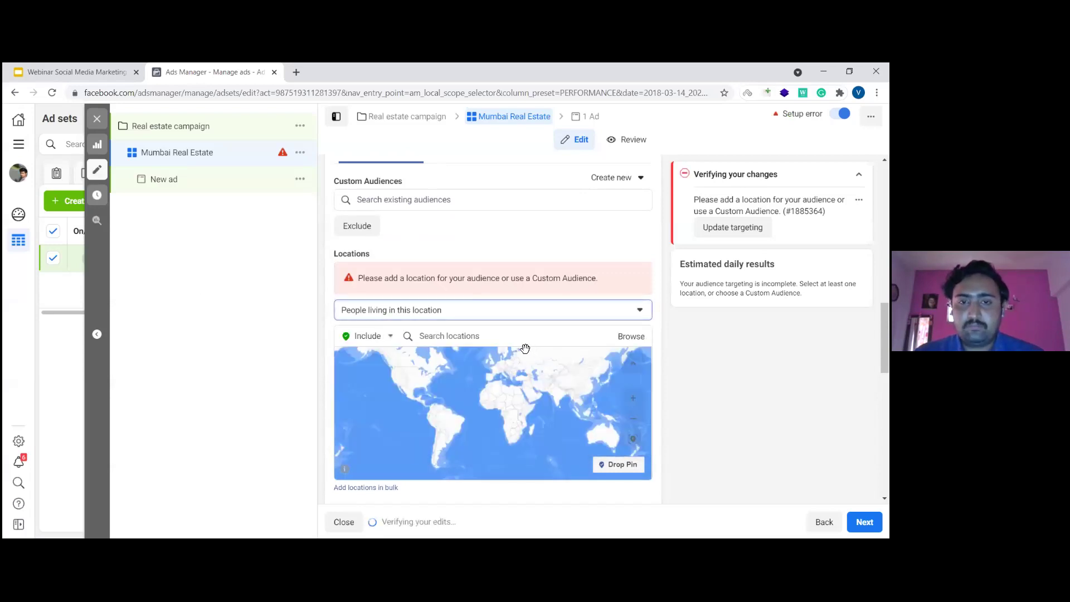
text(D)
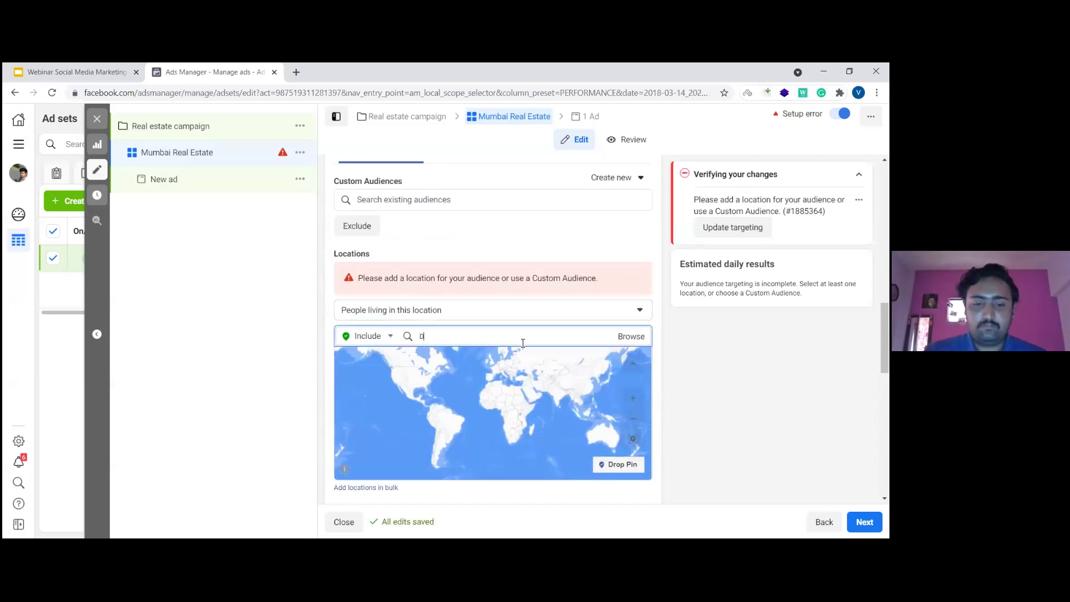
text(elhi)
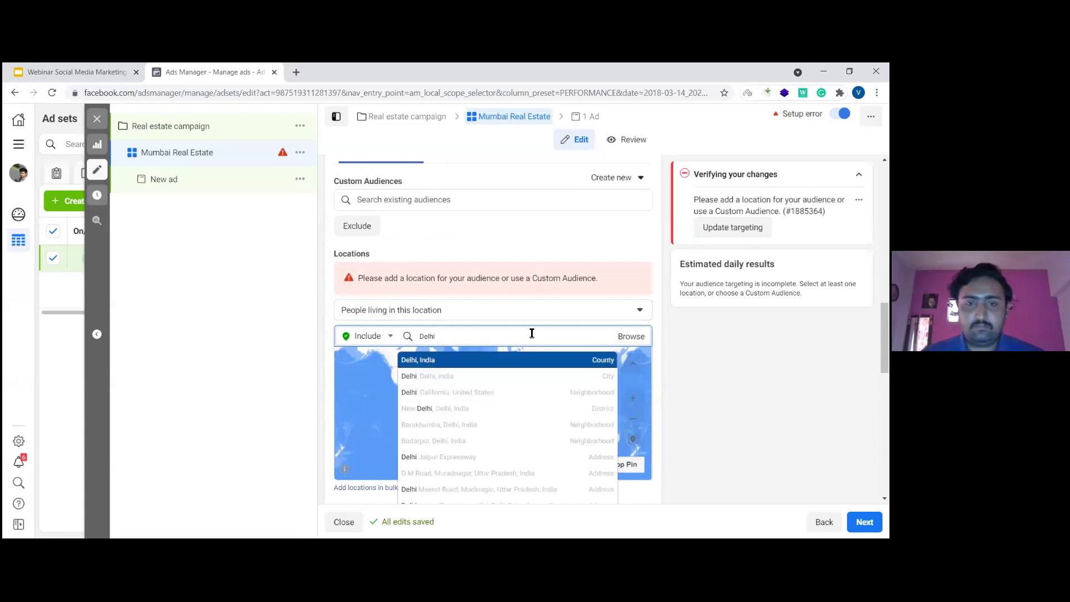
click(485, 358)
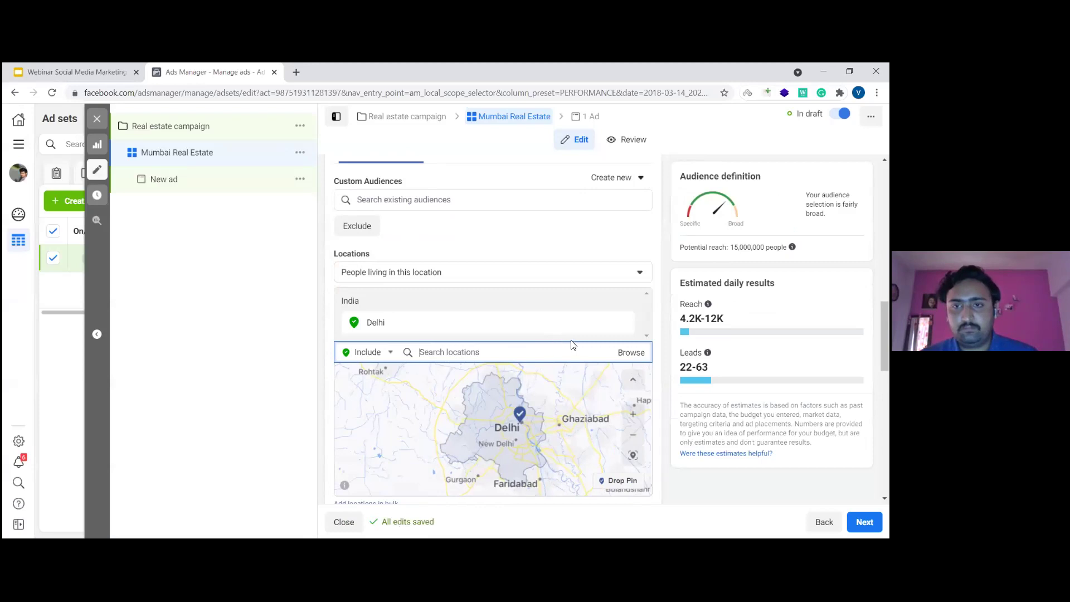
Step: Check the updated potential reach of 15,000,000 people
mouse_move(707, 353)
scroll(493, 334, up, 1)
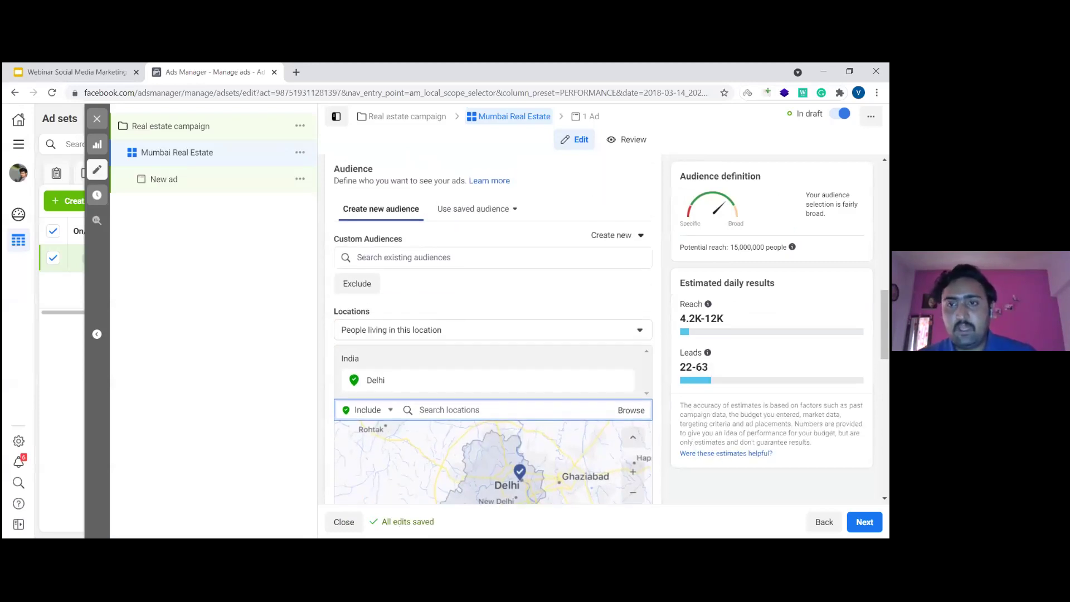
drag(730, 246, 765, 246)
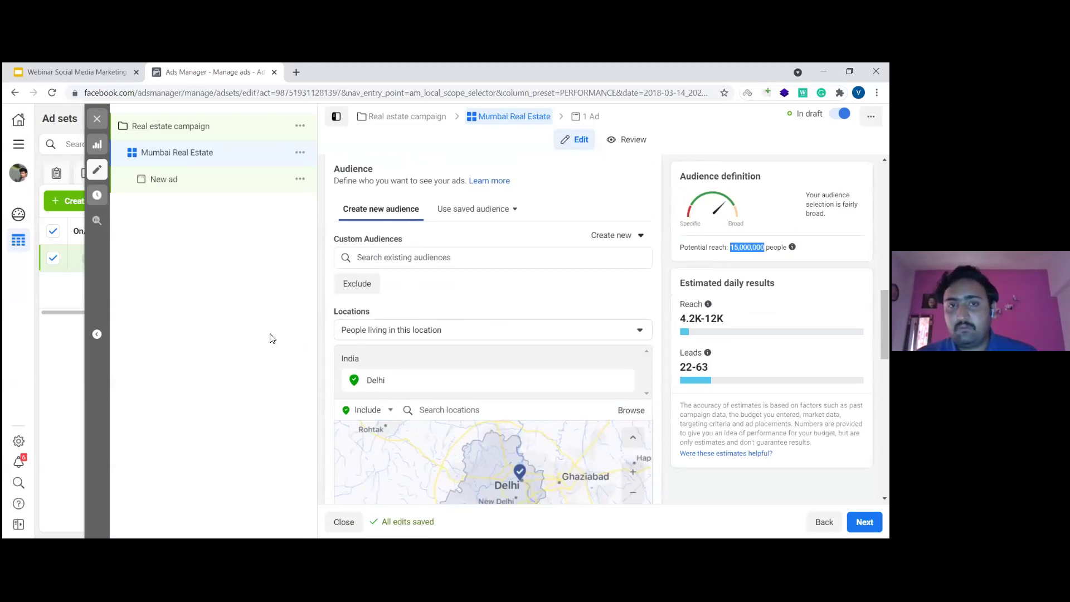
click(250, 340)
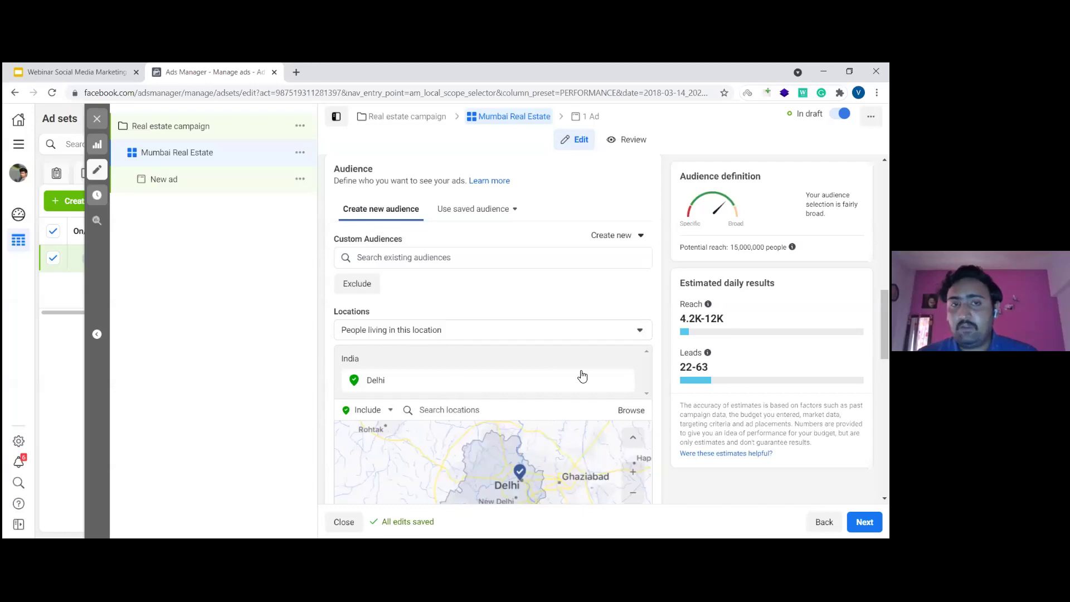
scroll(578, 371, down, 1)
scroll(579, 369, down, 2)
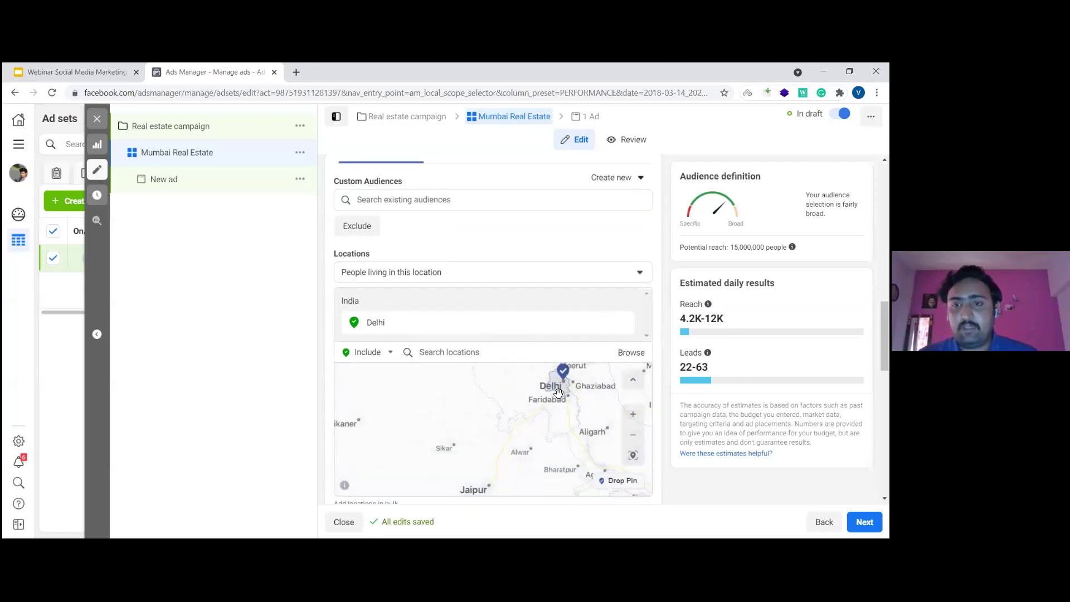
scroll(579, 369, up, 2)
scroll(536, 233, down, 1)
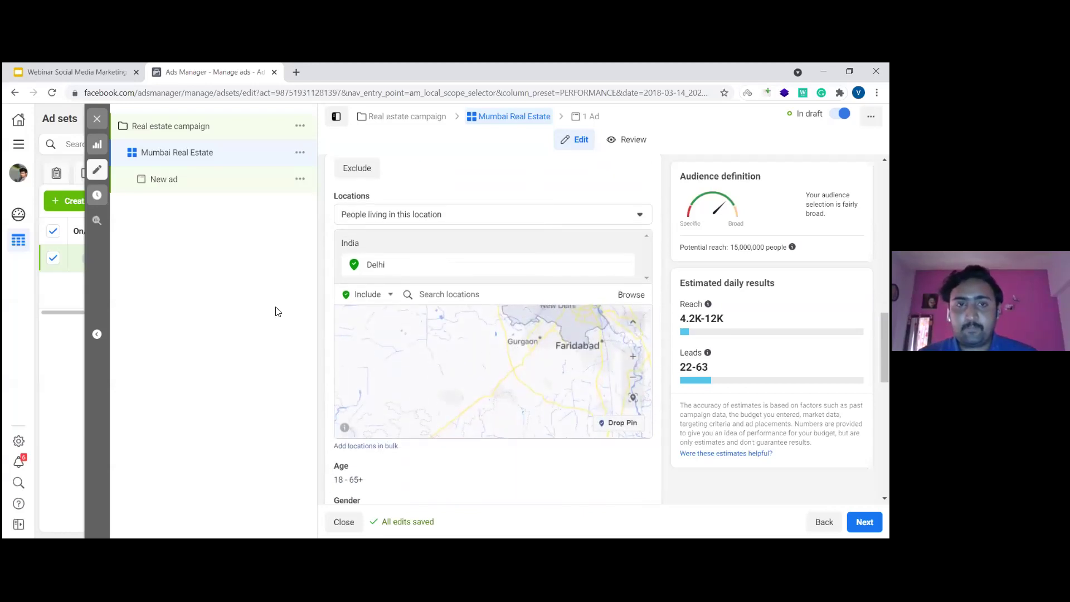
scroll(561, 195, up, 3)
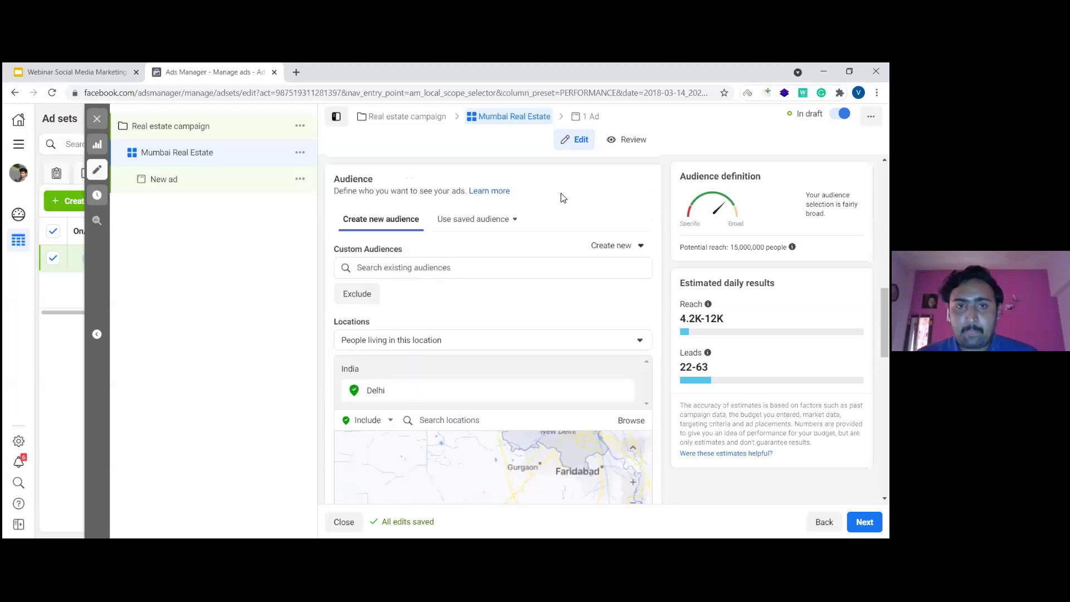
scroll(541, 306, down, 4)
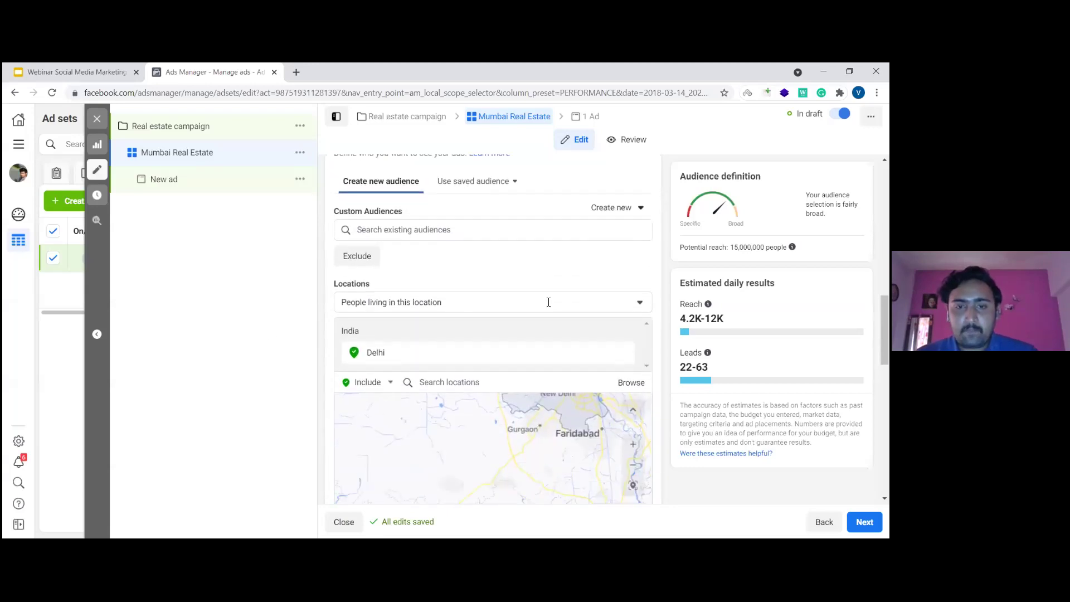
scroll(560, 418, down, 3)
scroll(504, 402, up, 1)
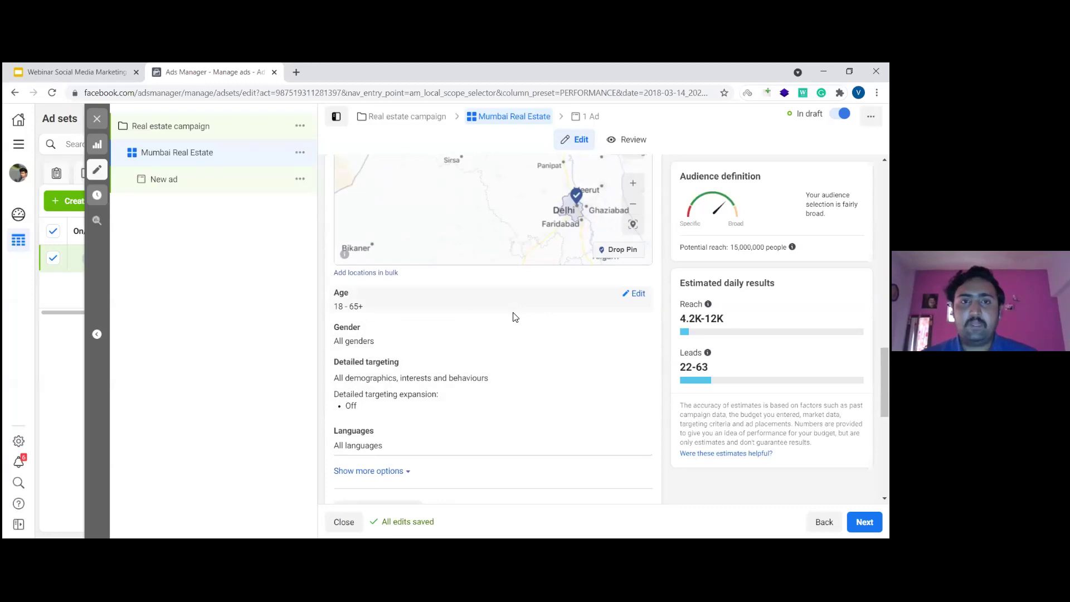
mouse_move(635, 292)
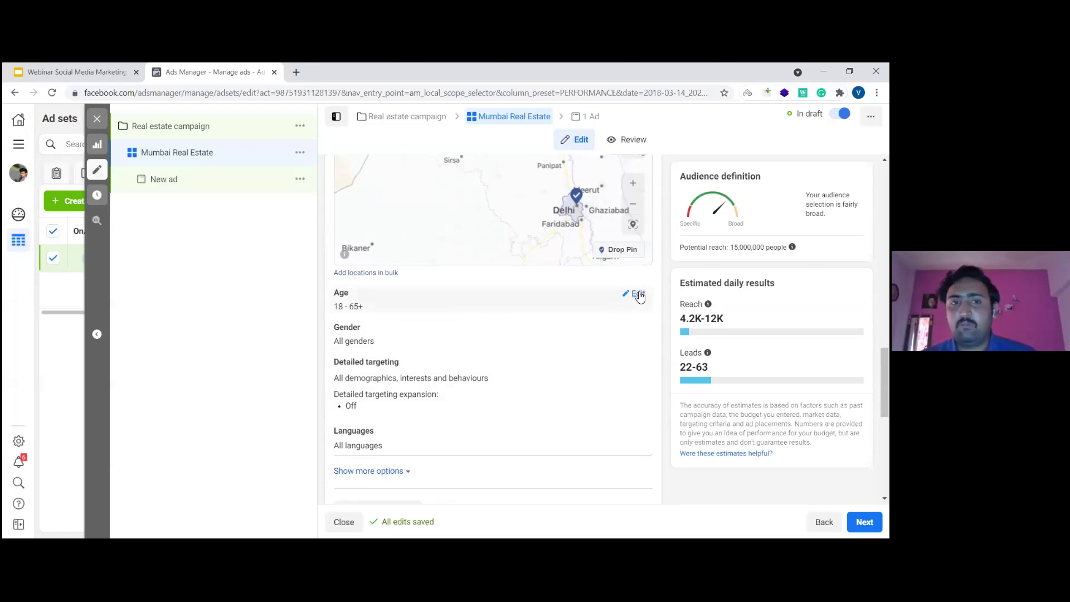
click(638, 294)
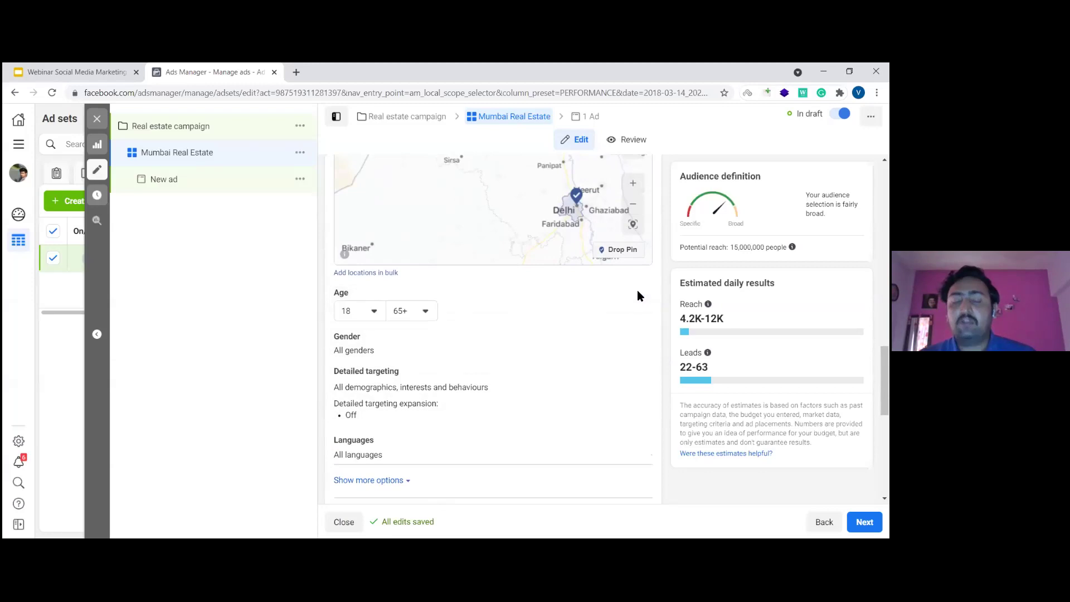
click(375, 310)
scroll(385, 379, down, 2)
scroll(384, 396, down, 3)
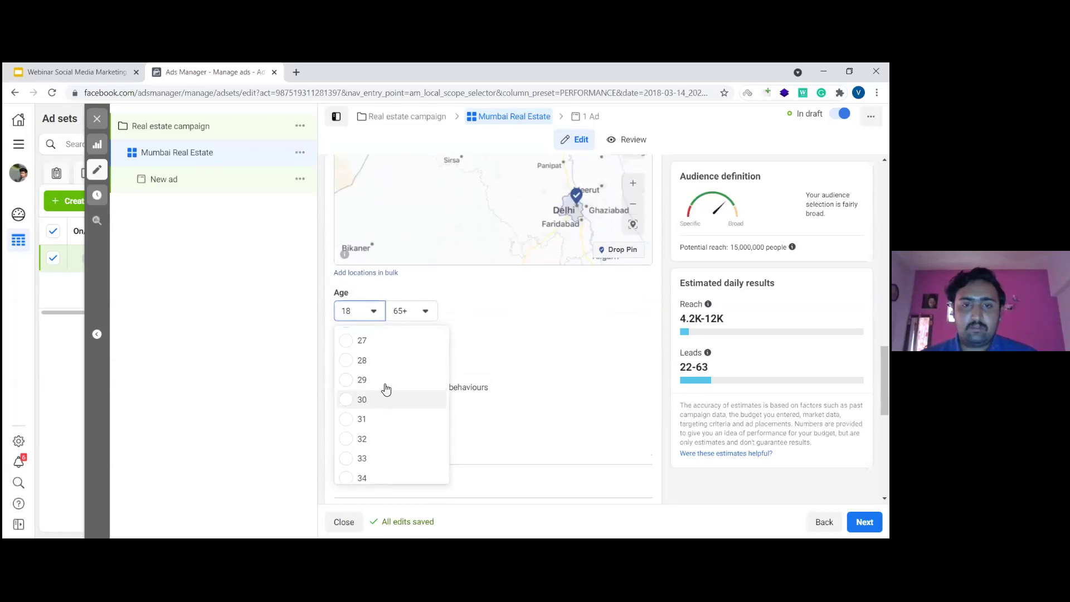
click(377, 399)
click(425, 312)
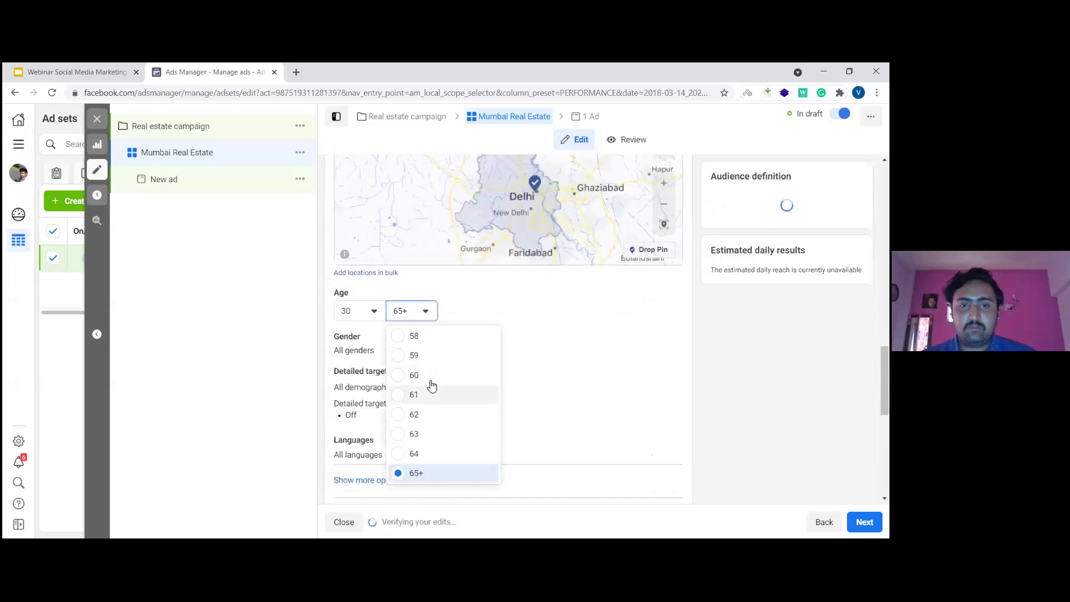
scroll(431, 405, up, 5)
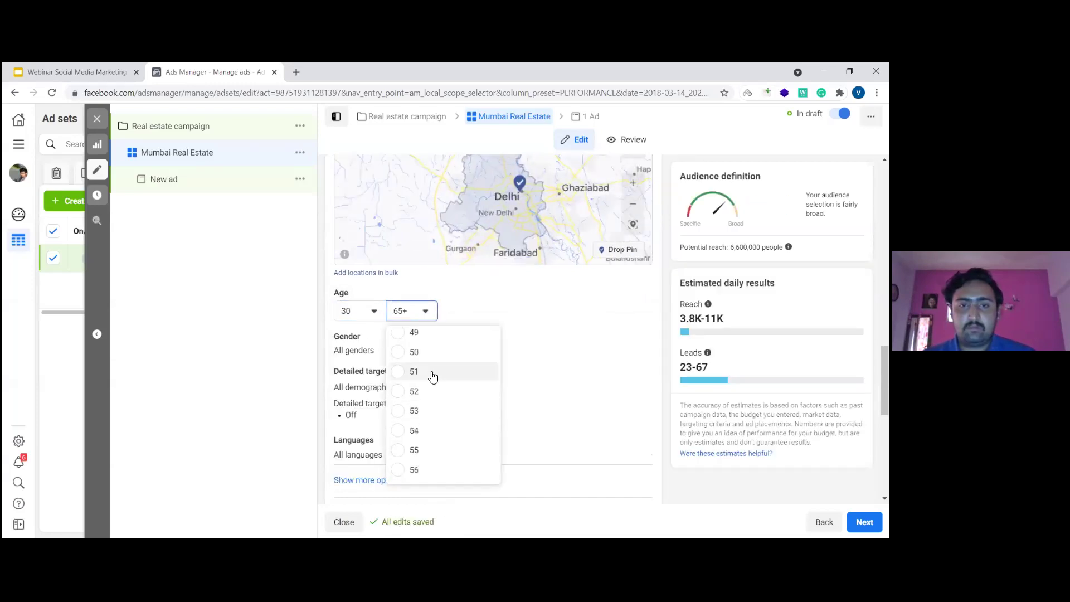
click(427, 352)
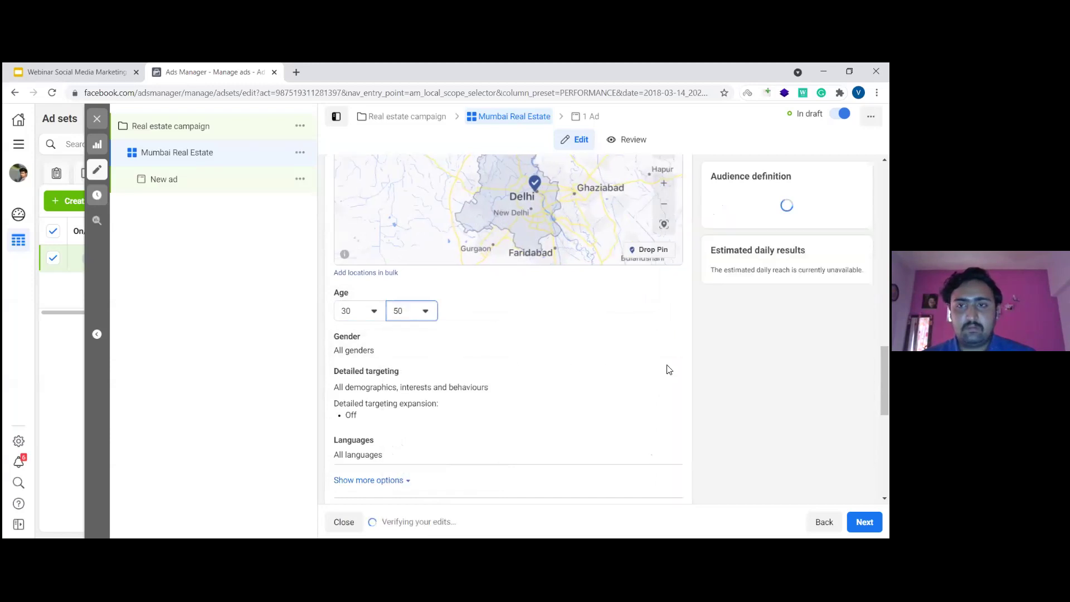
mouse_move(708, 353)
scroll(559, 382, up, 3)
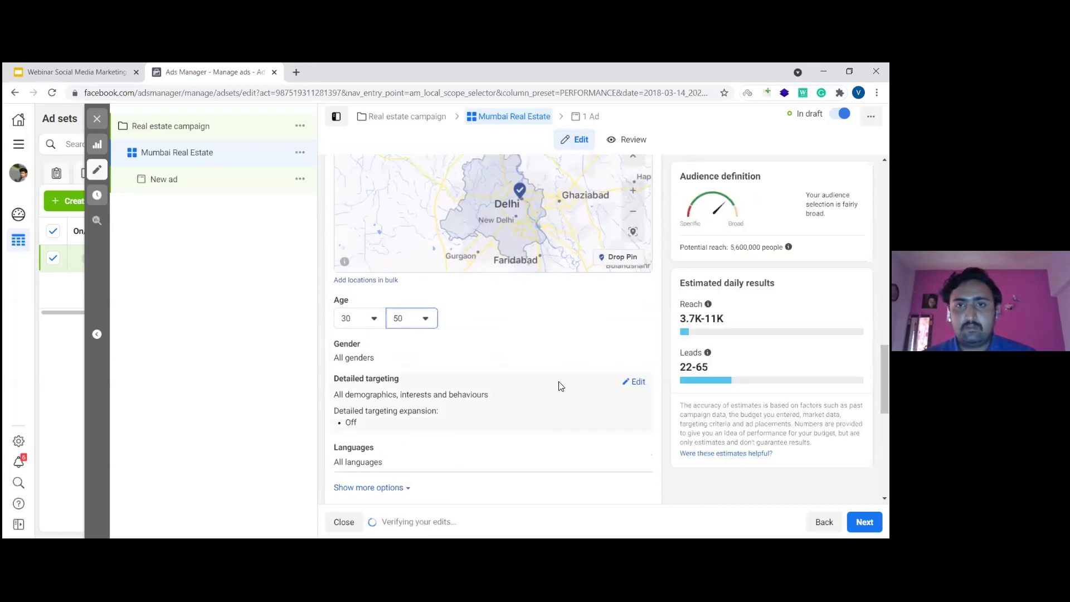
scroll(558, 382, up, 1)
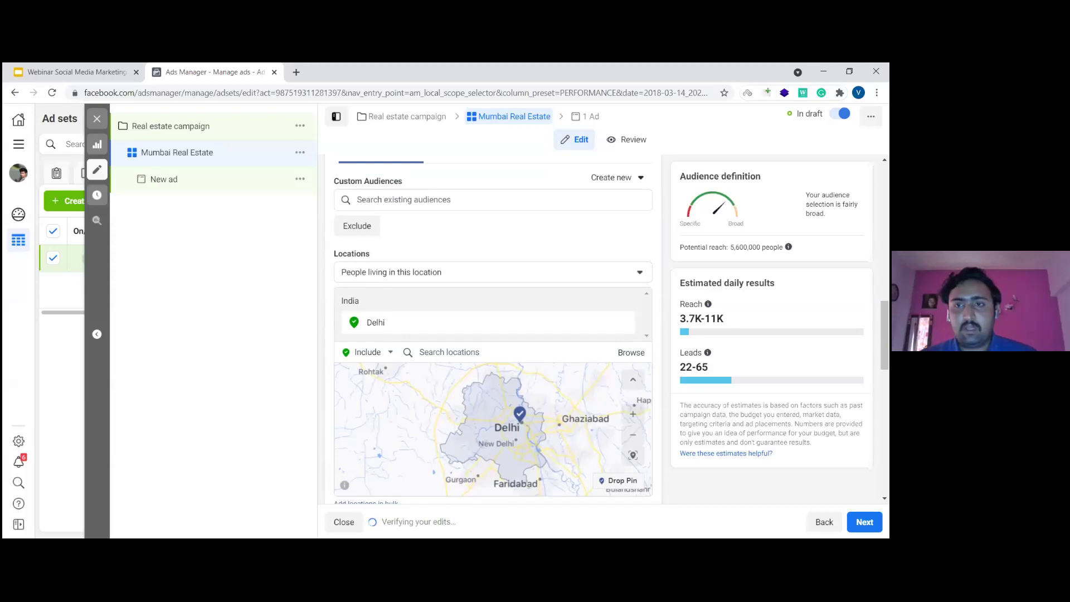
drag(730, 247, 761, 247)
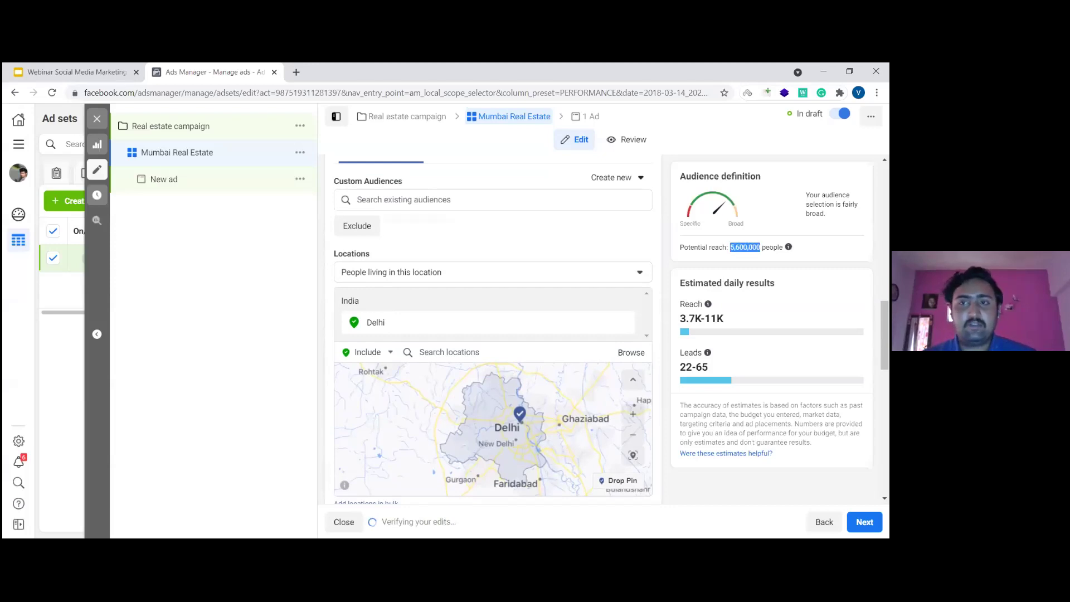
click(761, 247)
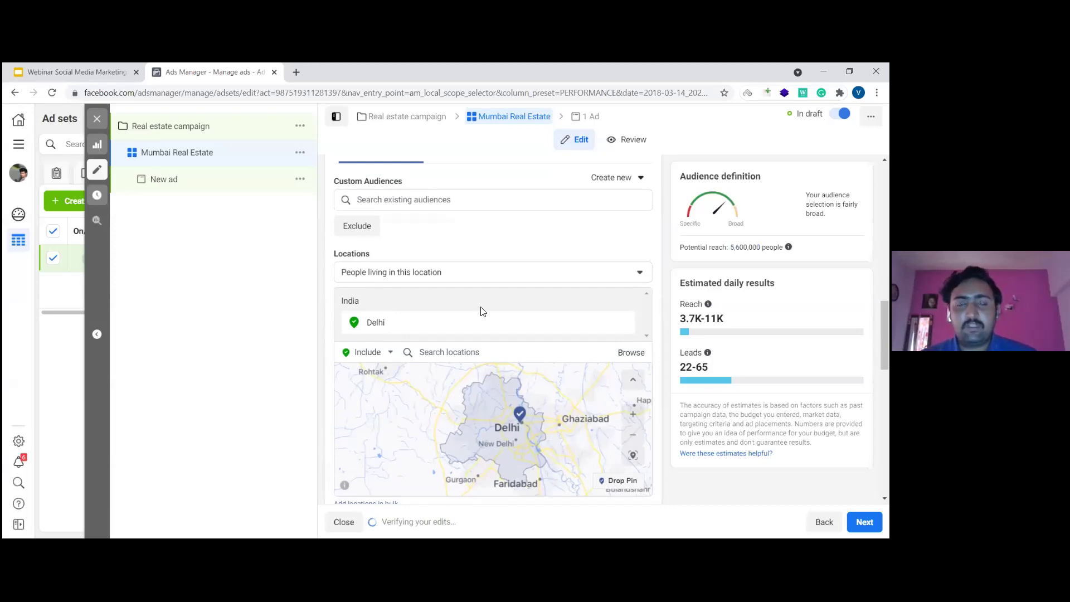
scroll(478, 370, down, 3)
scroll(637, 340, down, 6)
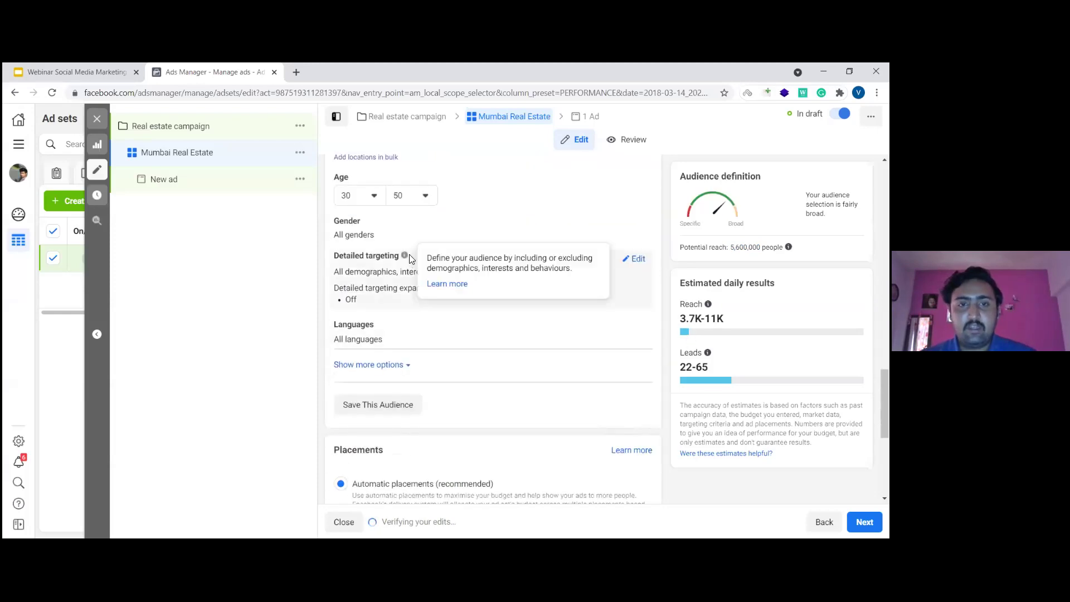
click(636, 258)
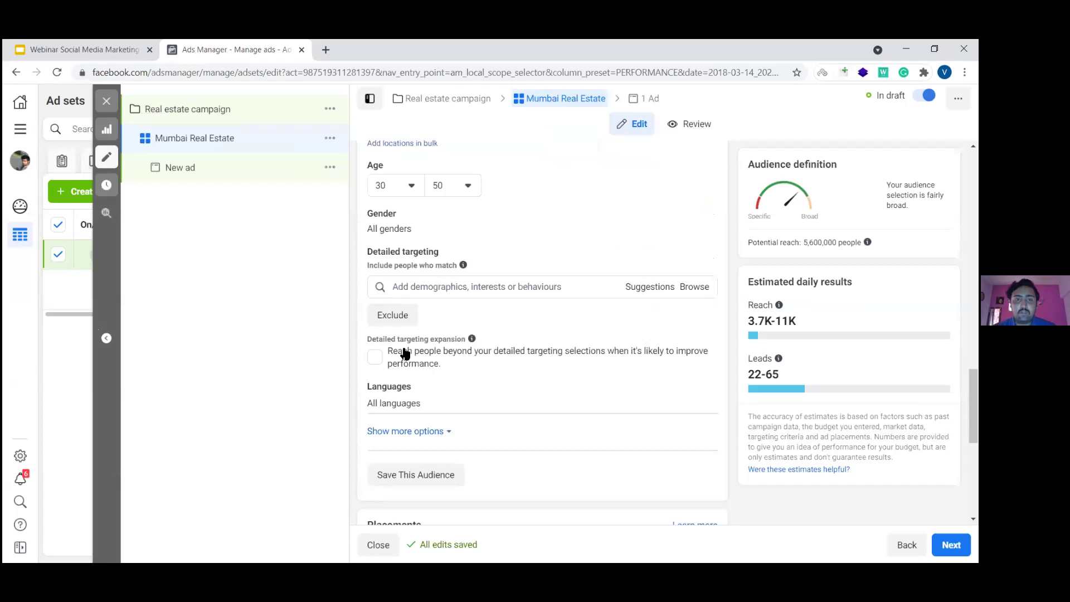
Step: Search detailed targeting for 'buy a home' and 'house', then clear the search
click(470, 288)
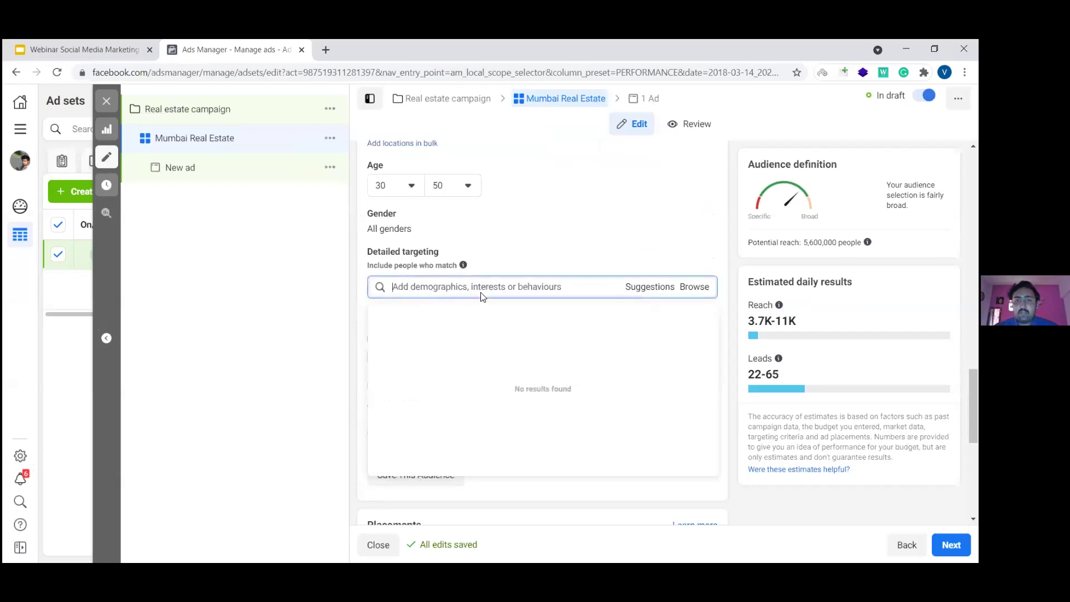
text(b)
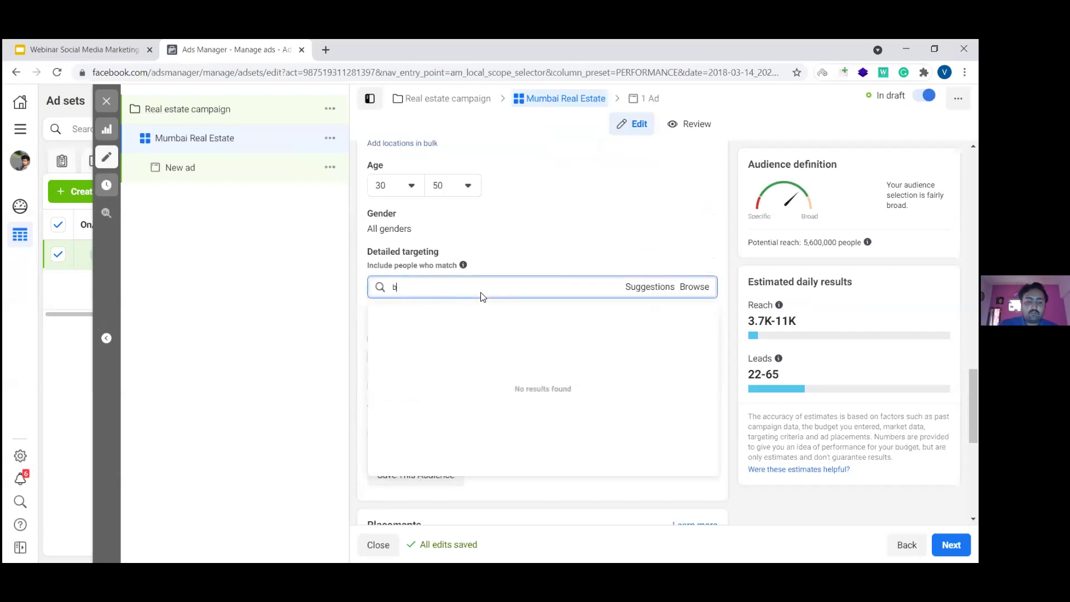
text(uy a home)
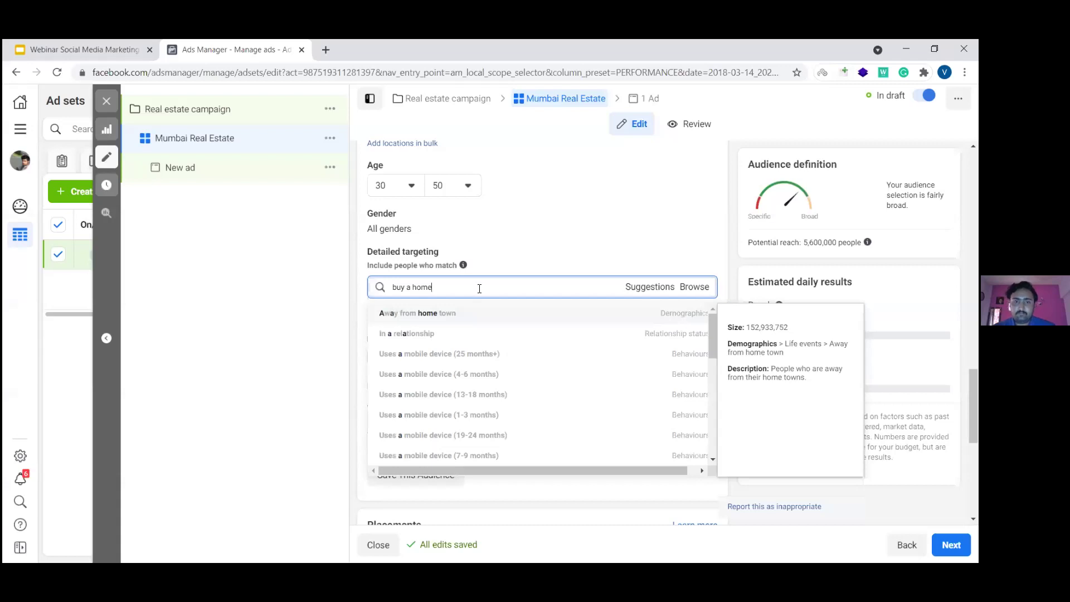
key(BackSpace)
key(BackSpace)
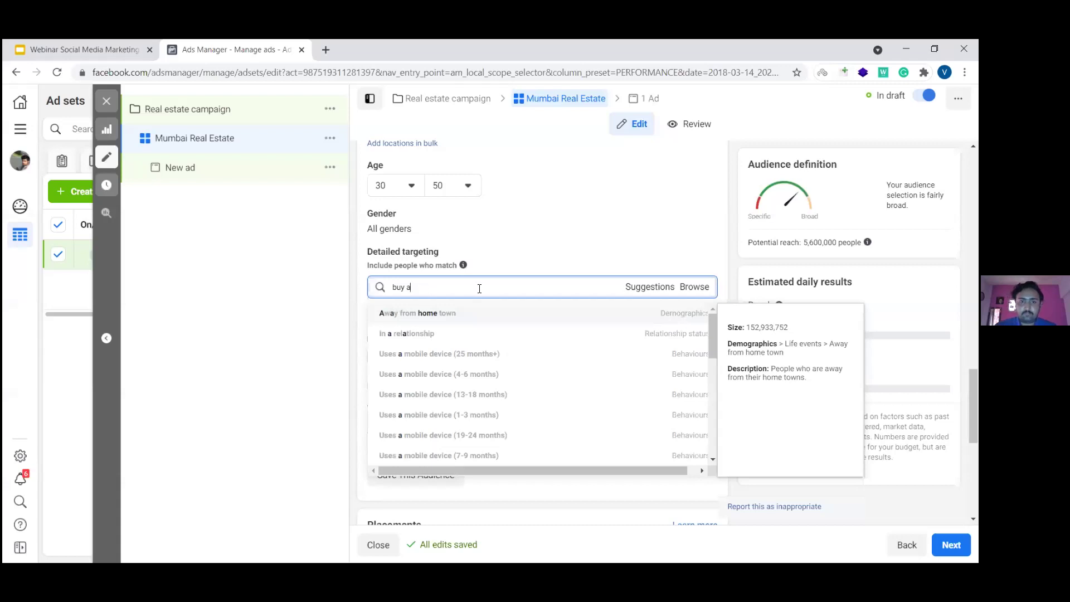
key(BackSpace)
key(BackSpace)
text(h)
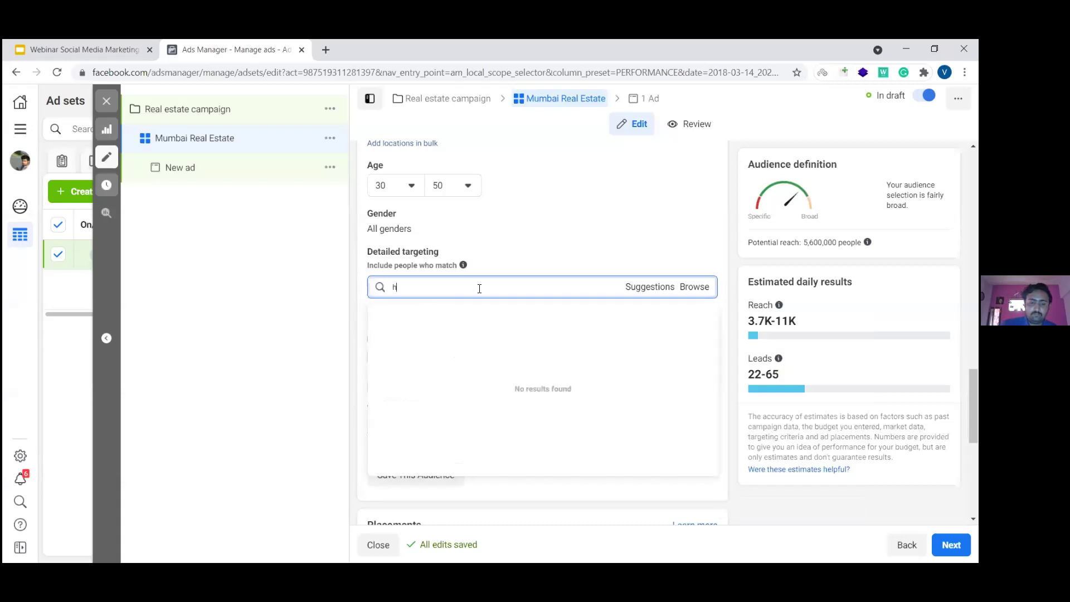
text(ouse)
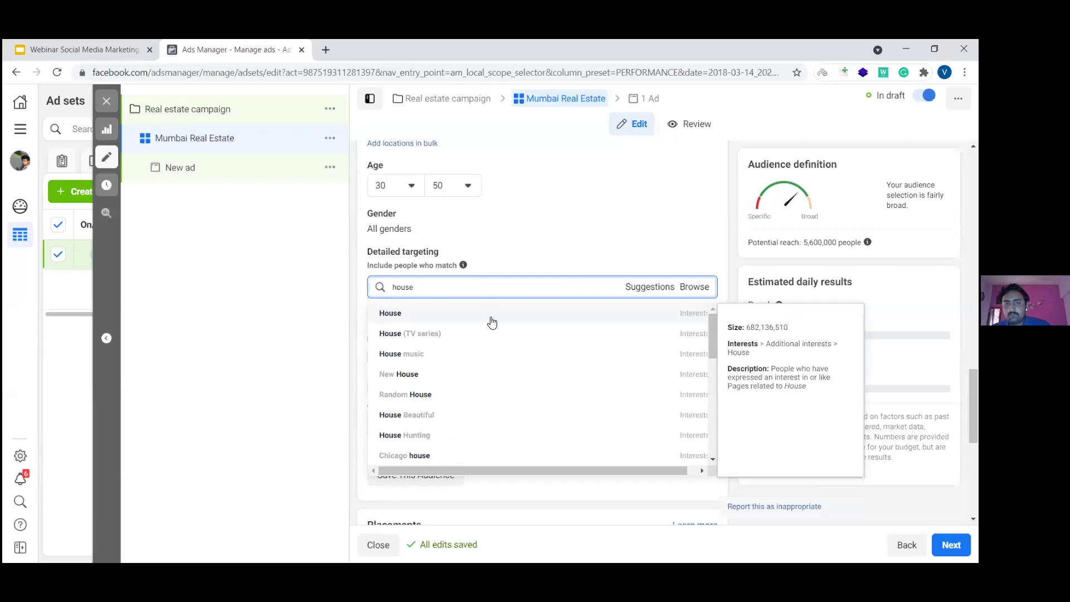
key(ctrl+a)
key(BackSpace)
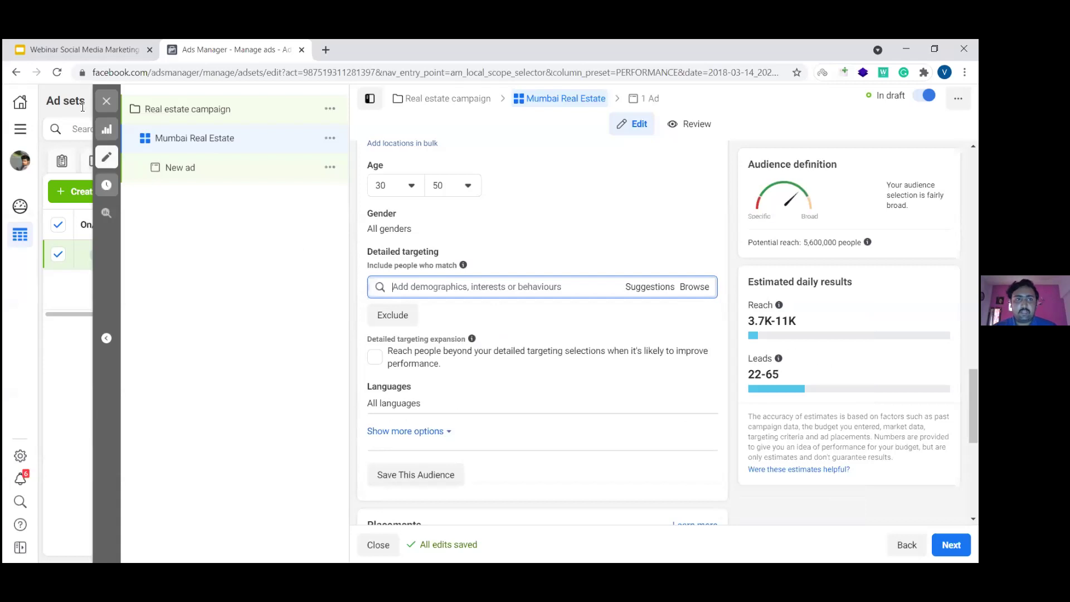
Step: Close the ad set editor without publishing and return to the Campaigns list
click(106, 101)
click(511, 322)
click(336, 162)
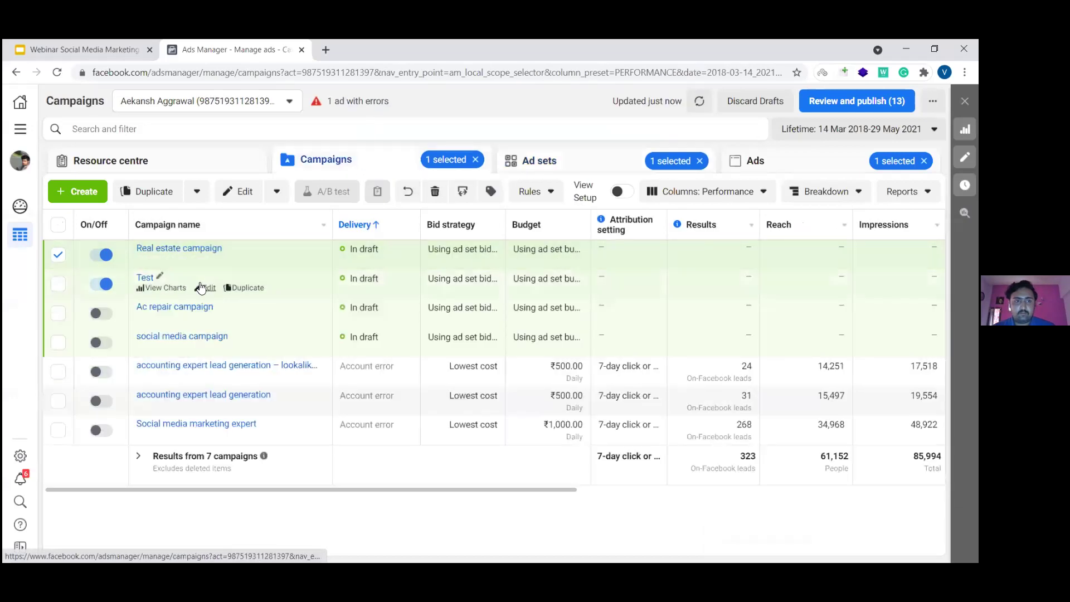
Step: Open the Test campaign's Kharghar Home 1Bhk ad set and review its Detailed targeting interests
click(207, 287)
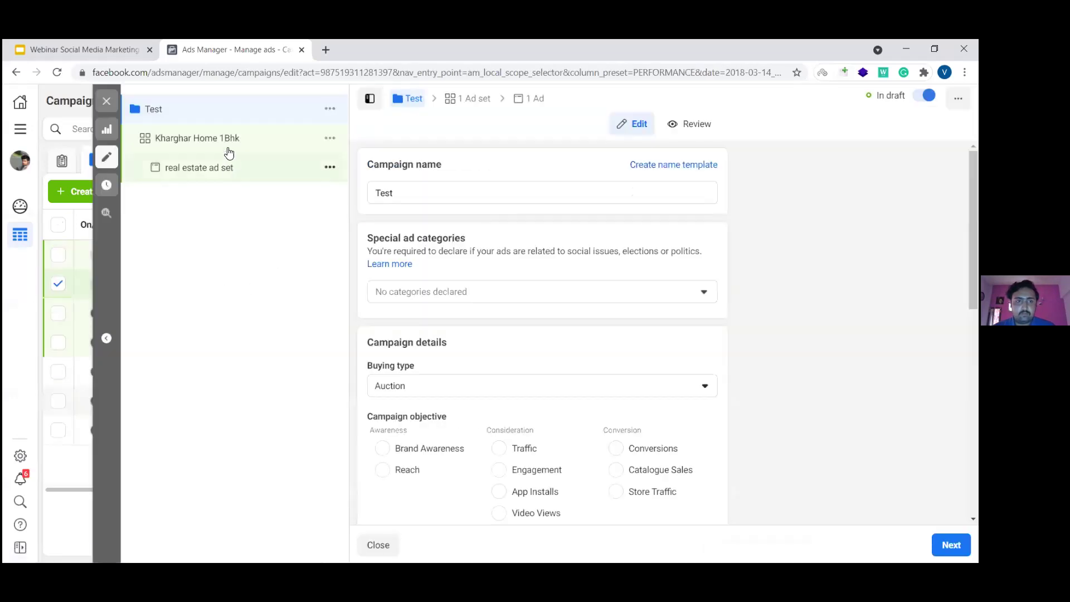
click(232, 138)
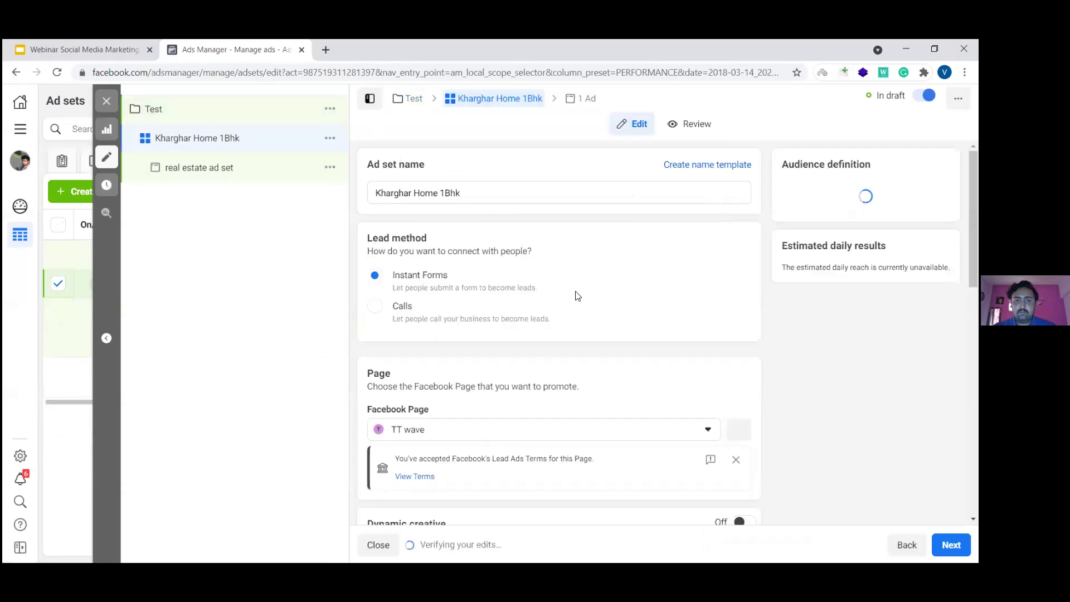
scroll(652, 303, down, 12)
scroll(652, 304, down, 2)
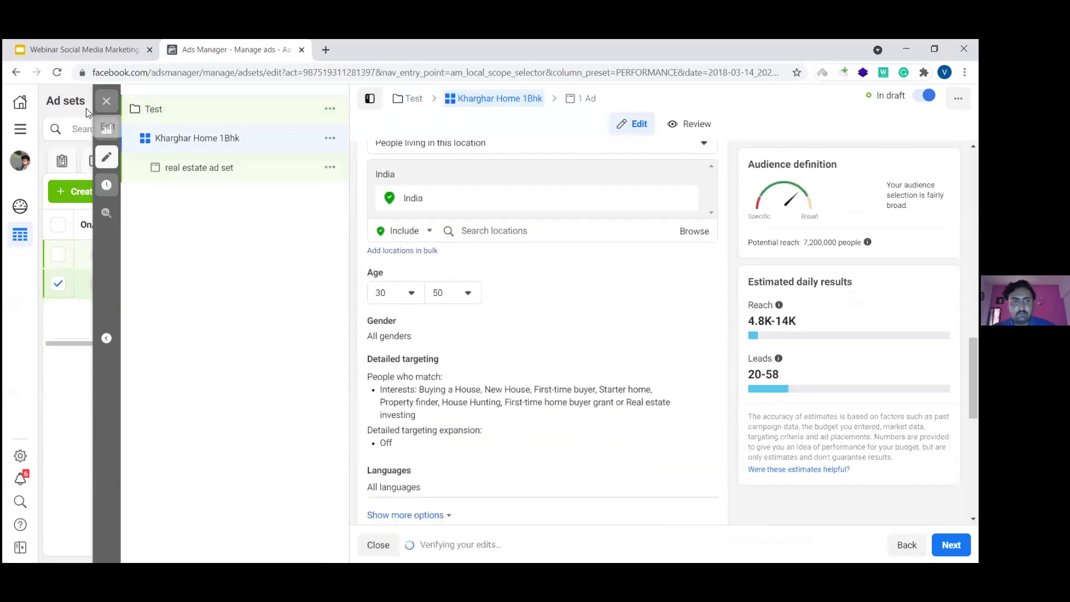
Step: Close that editor without publishing and reopen the Mumbai Real Estate ad set
click(107, 101)
click(516, 322)
click(205, 260)
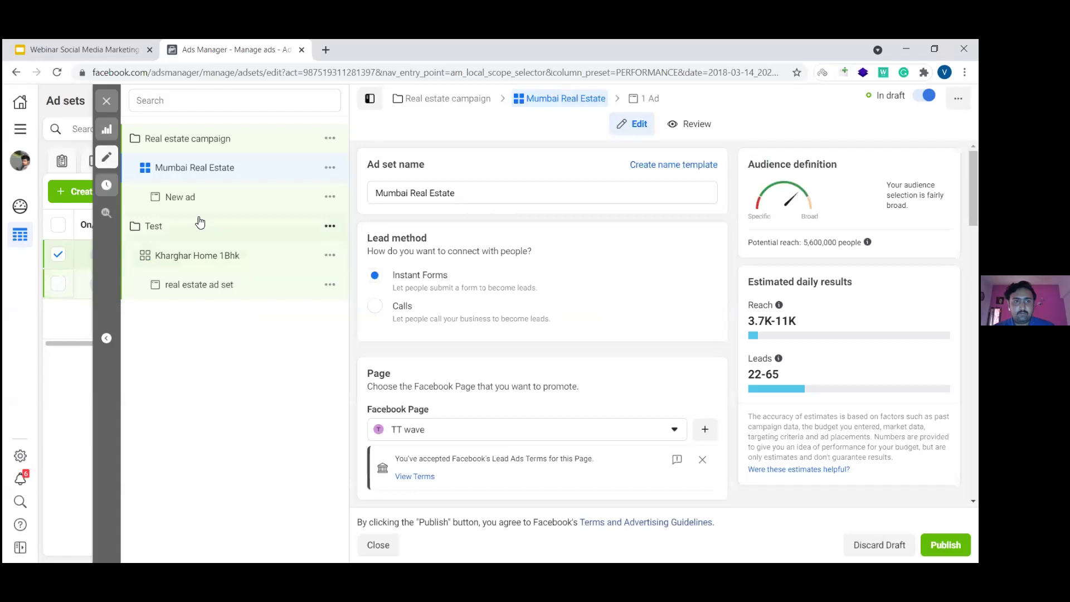
Step: Close without publishing, clear the campaign and ad set filters, then edit the Real estate campaign
click(114, 106)
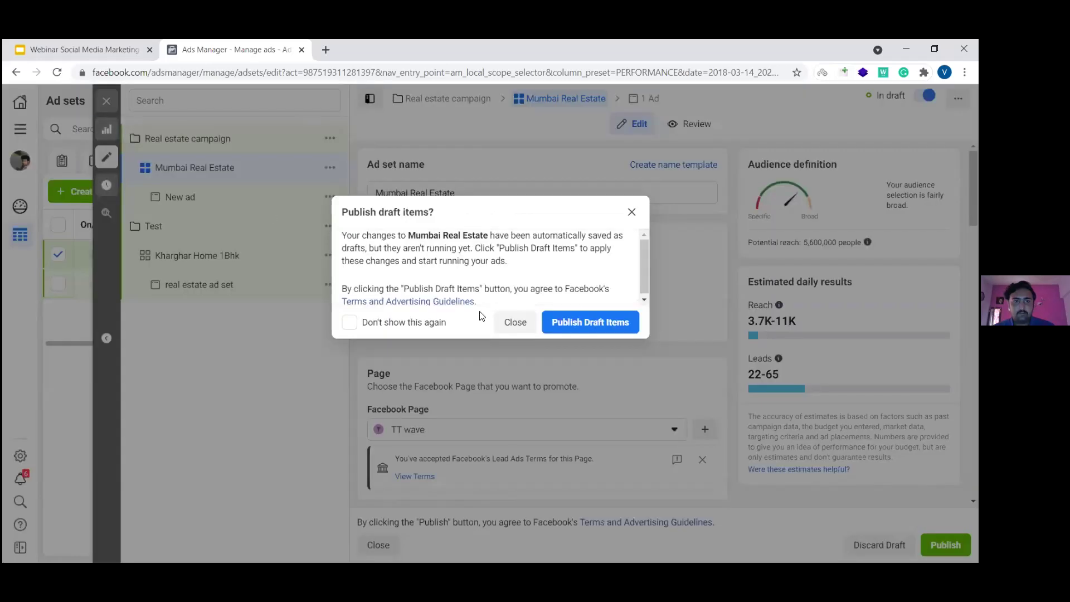
click(504, 328)
click(477, 160)
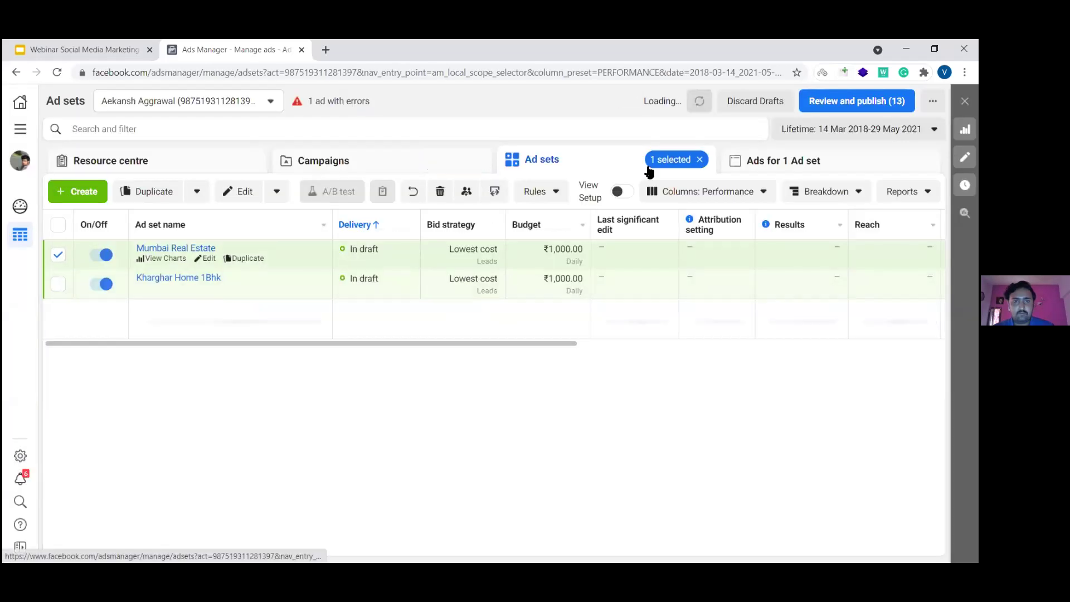
click(699, 160)
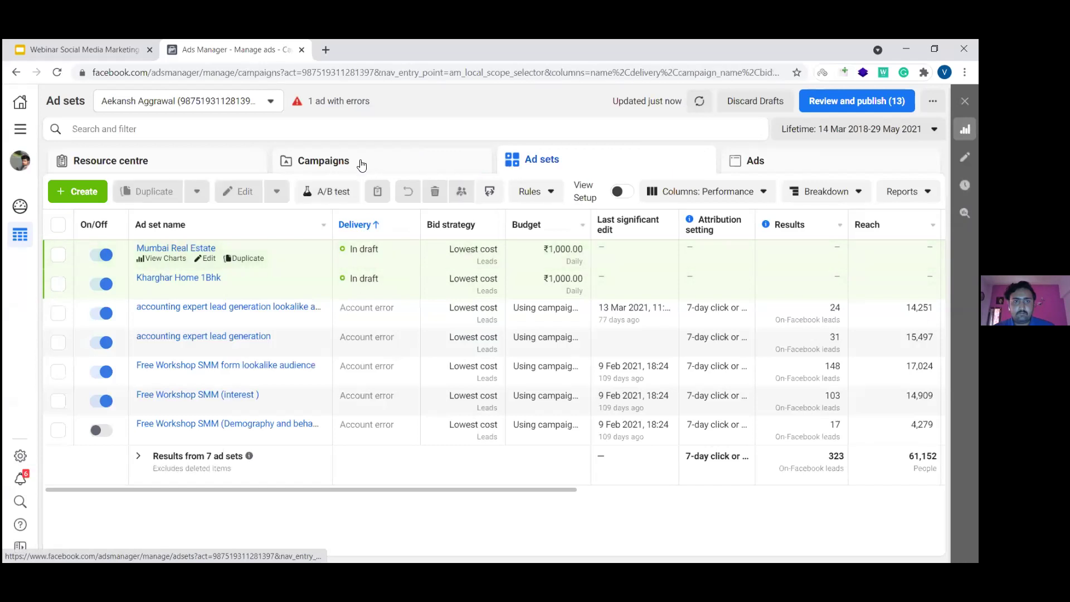
click(360, 161)
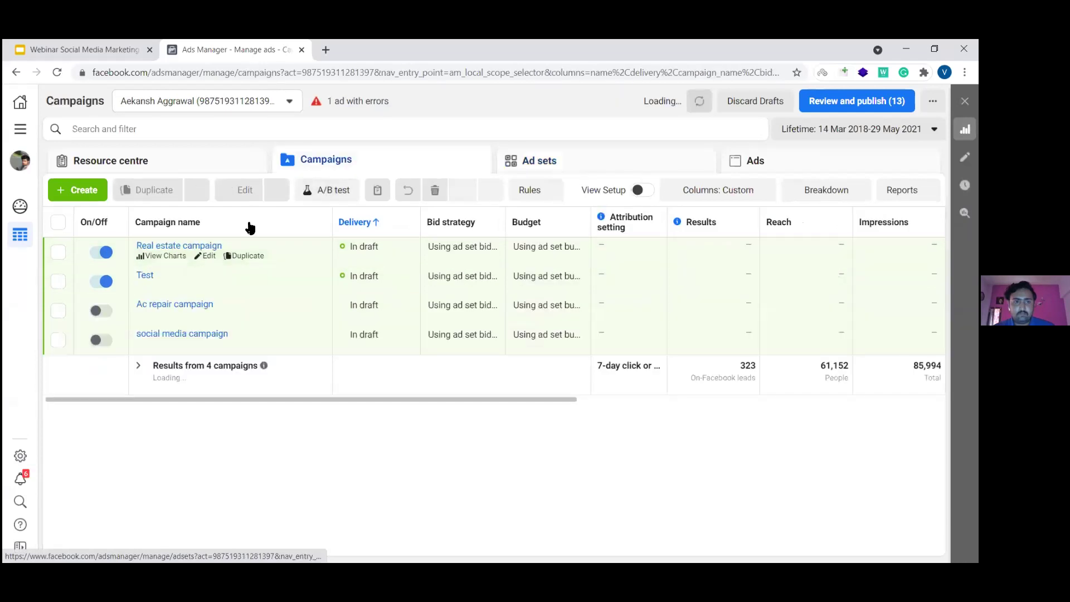
click(209, 256)
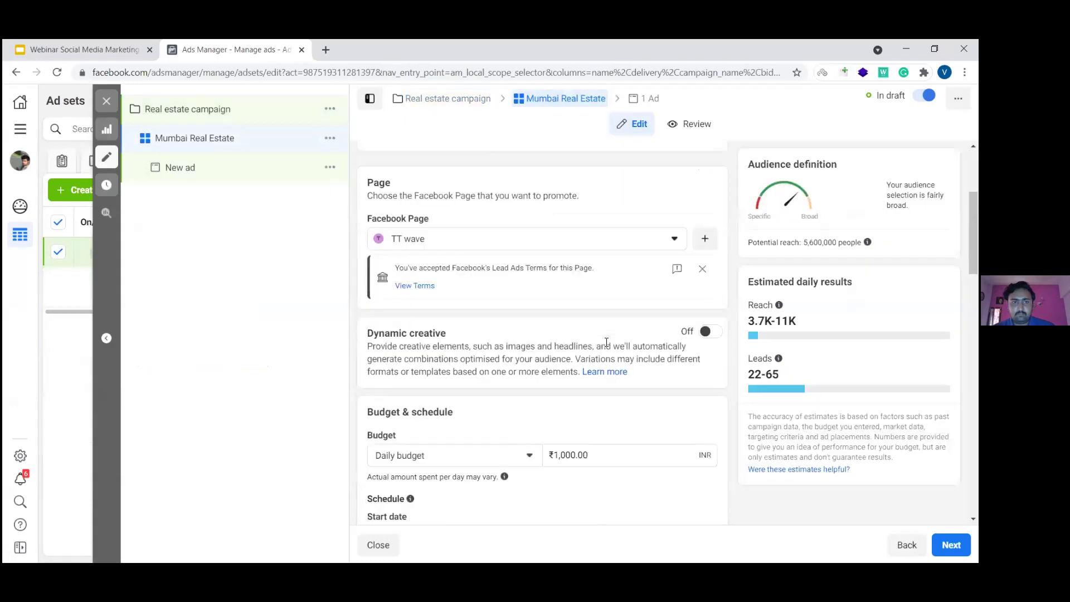
Step: Remove Delhi from the ad set's target locations
scroll(521, 232, down, 8)
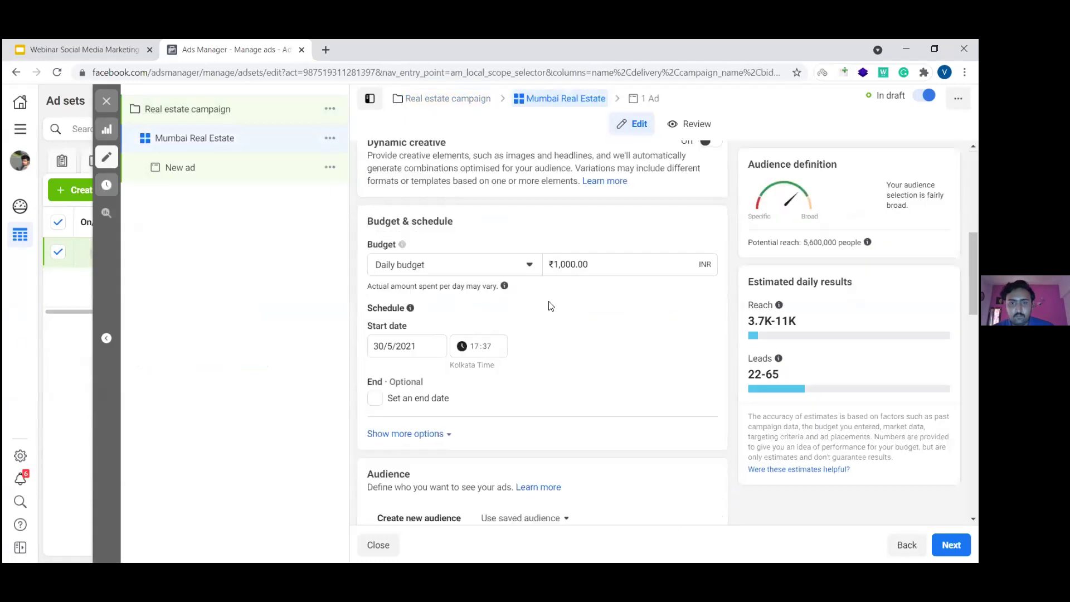
scroll(474, 267, down, 5)
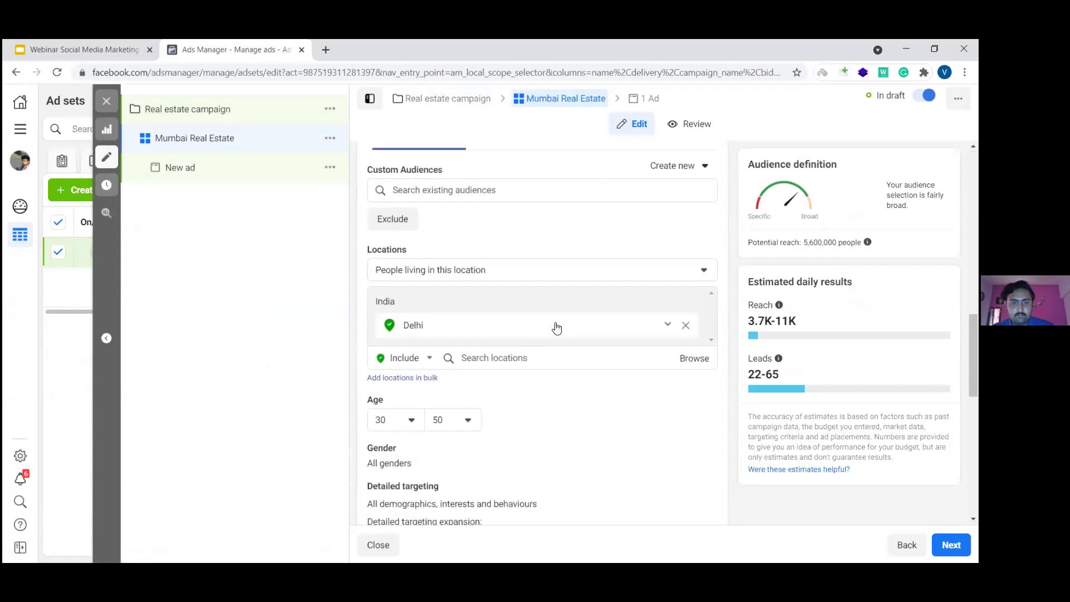
click(686, 325)
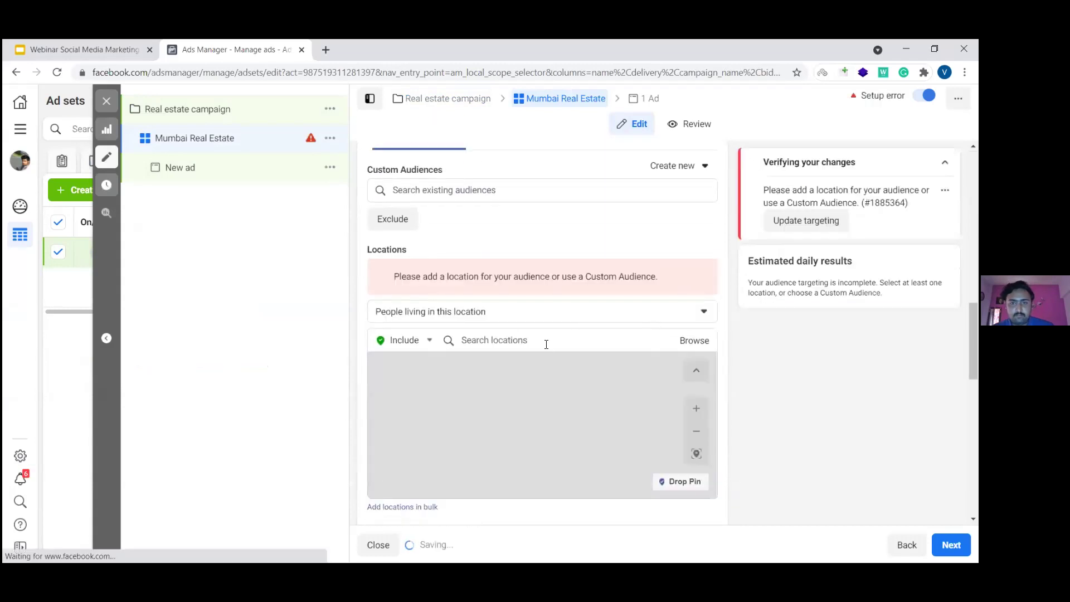
Step: Add Maharashtra, India as the target location, raising potential reach to 16,000,000
click(539, 339)
text(mumbai)
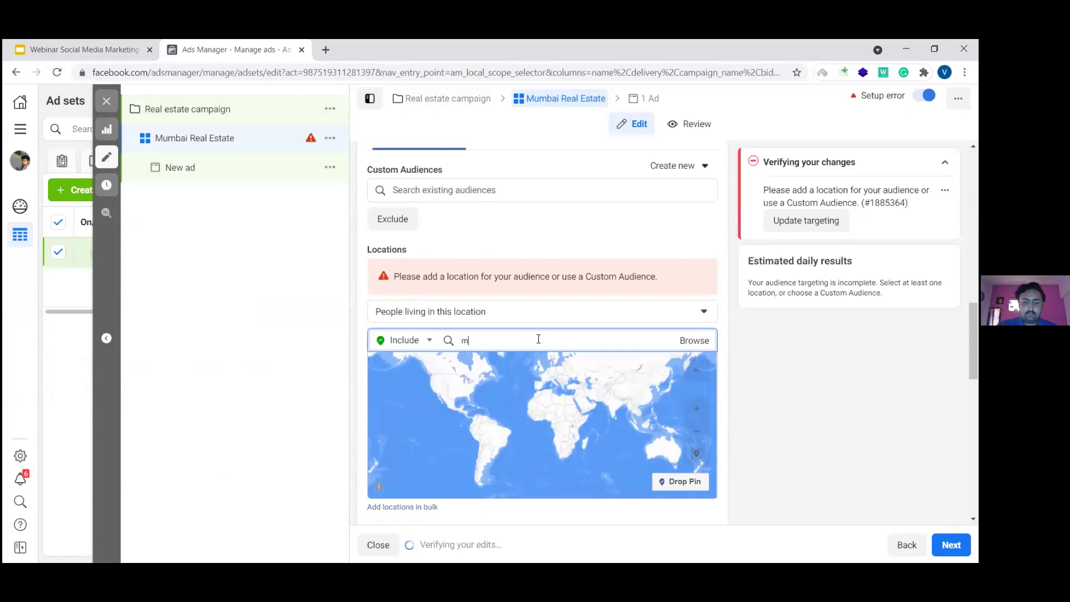
key(BackSpace)
key(BackSpace)
key(BackSpace)
key(BackSpace)
key(BackSpace)
key(BackSpace)
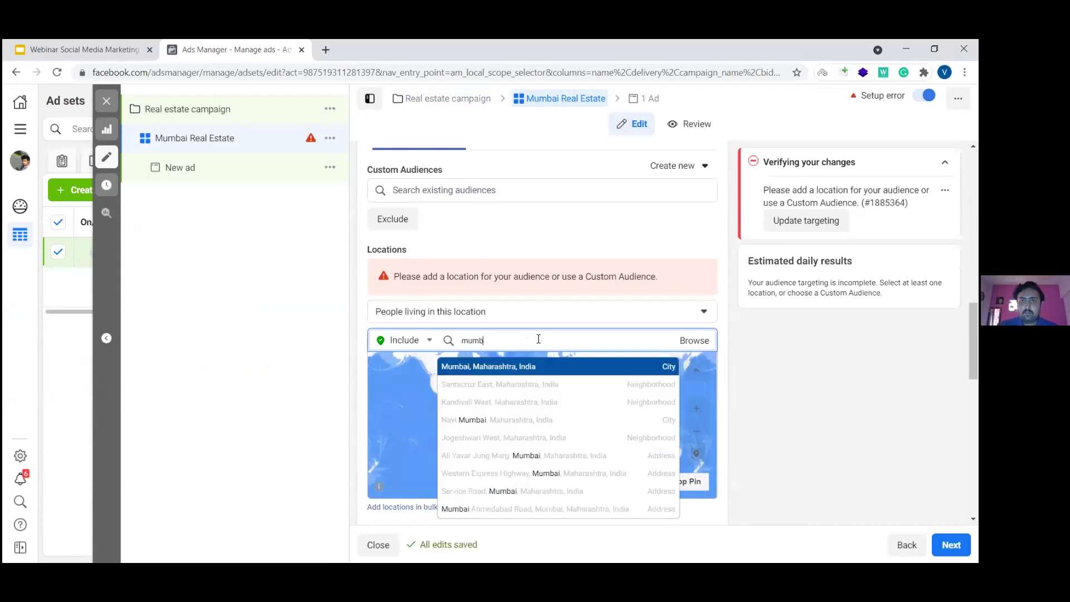
text(mahara)
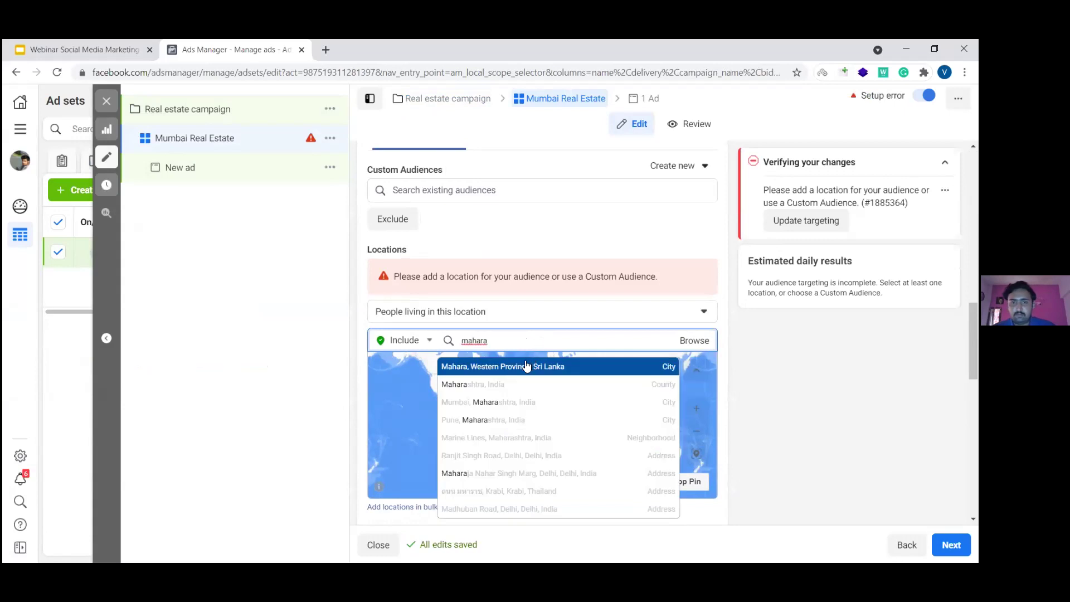
click(516, 384)
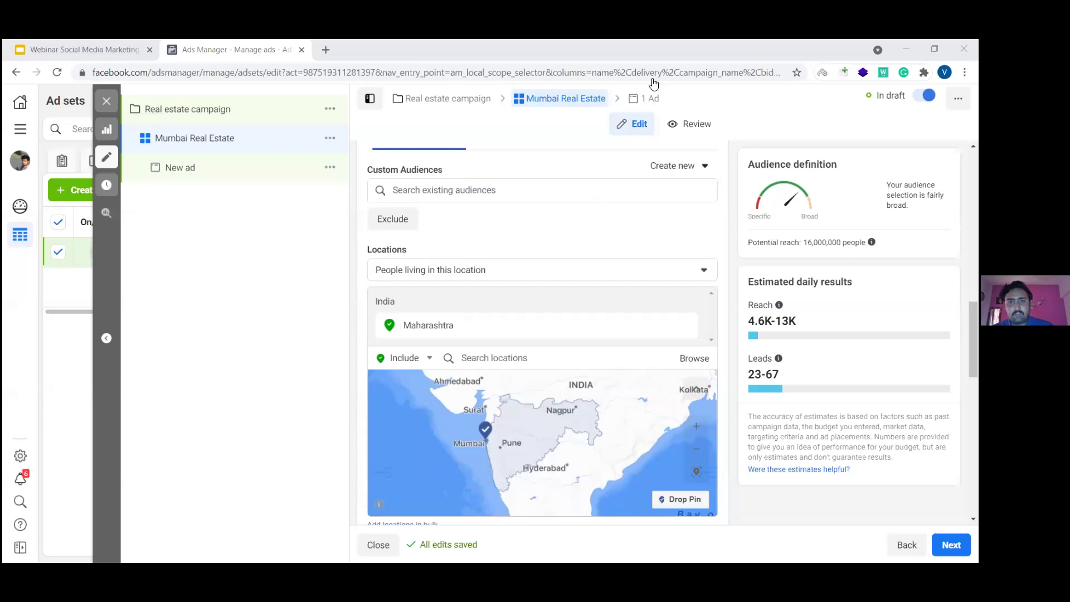
mouse_move(666, 335)
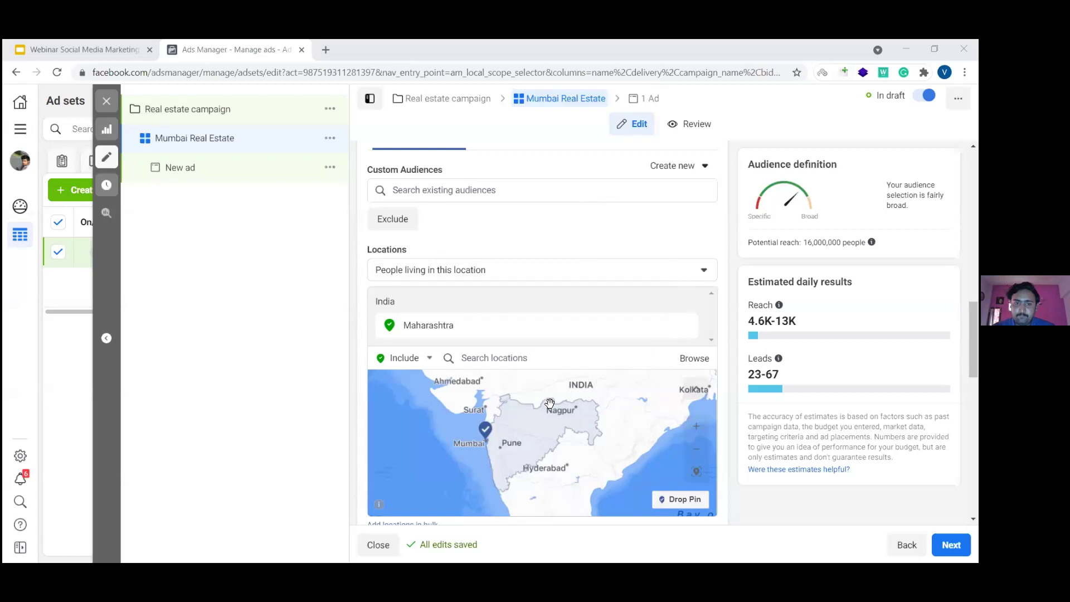
scroll(607, 384, down, 2)
scroll(606, 385, up, 3)
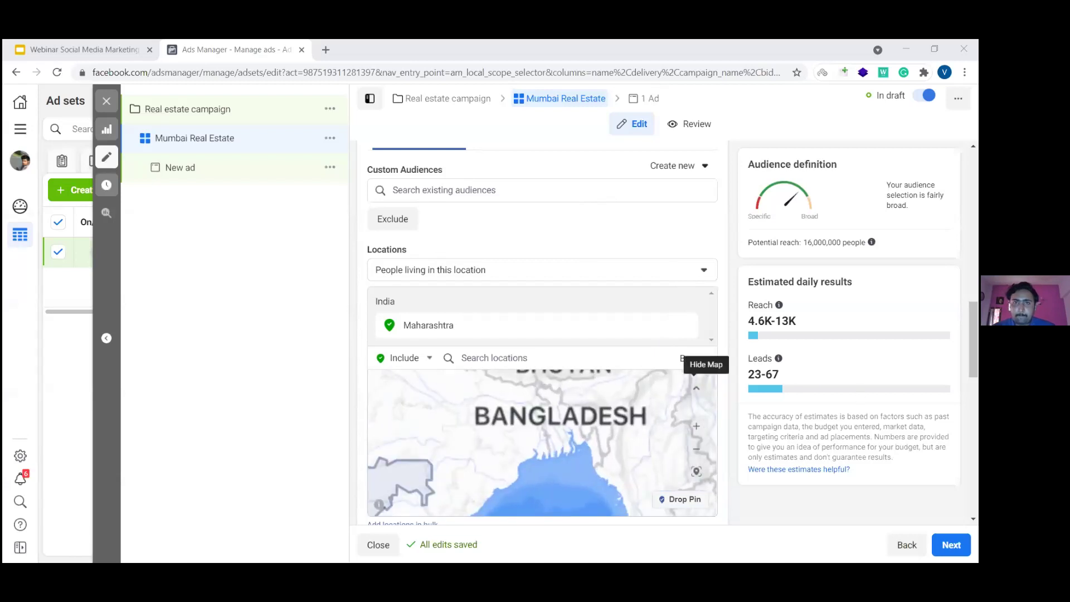
scroll(682, 360, down, 10)
scroll(478, 317, up, 2)
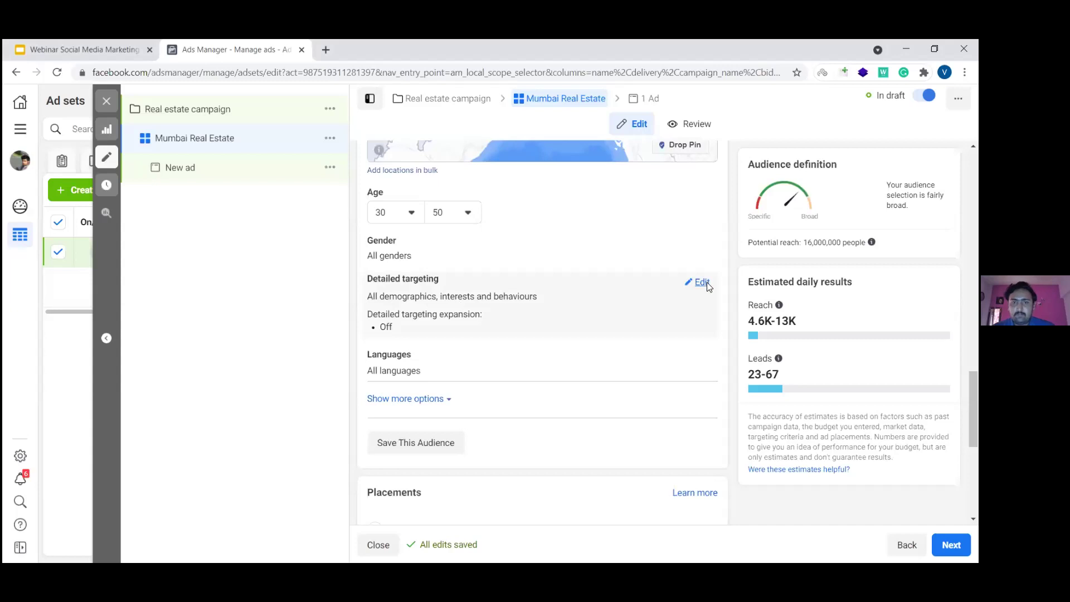
Step: Add the 'buying a house' interest, Buying a House, to Detailed targeting, narrowing reach to 22,000
click(701, 282)
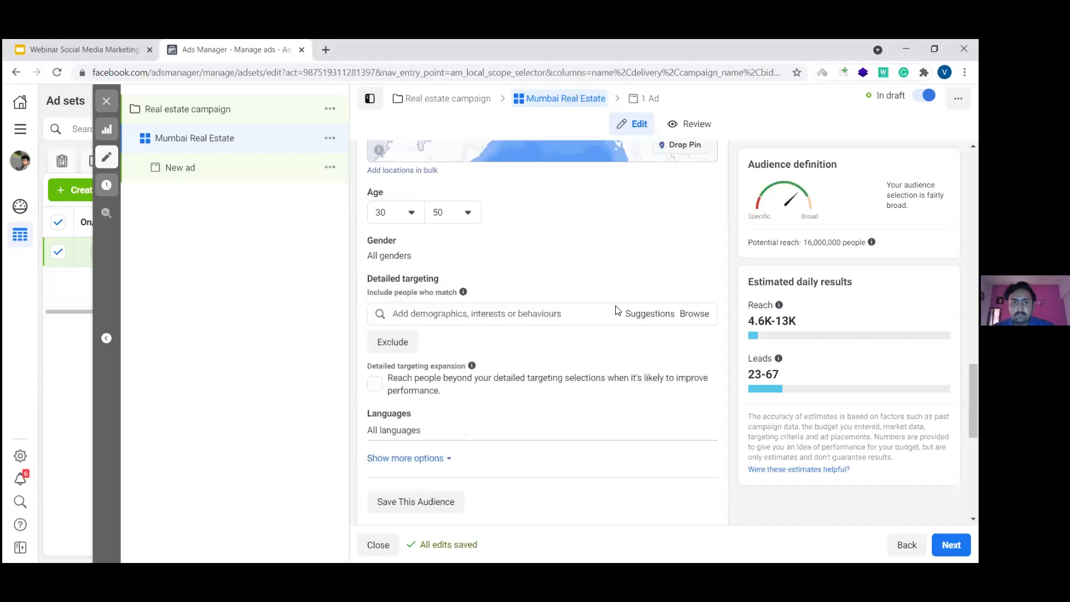
click(520, 312)
text(buying a house)
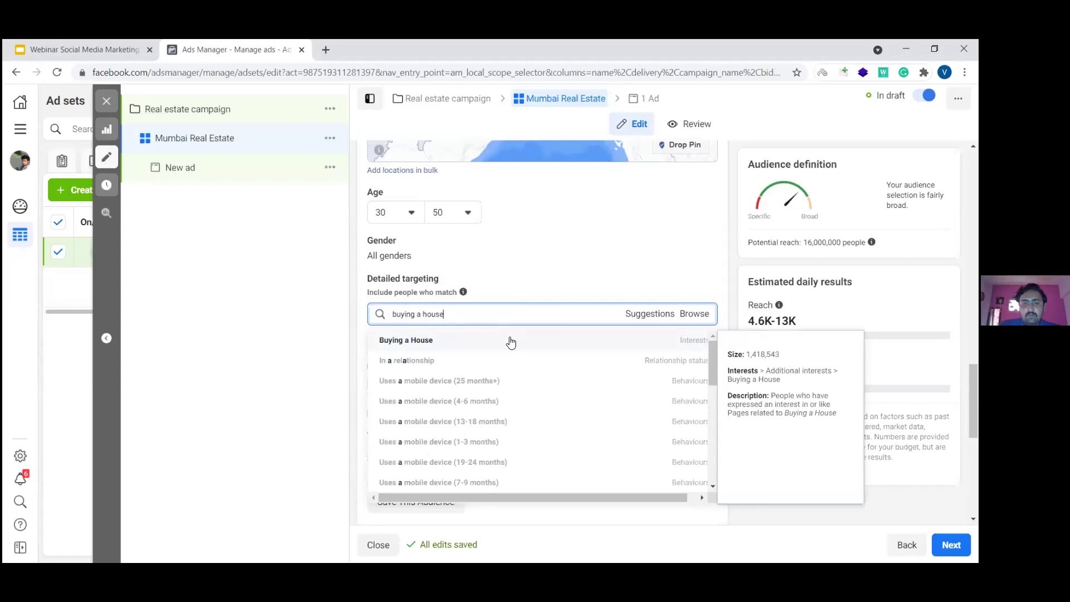
click(511, 341)
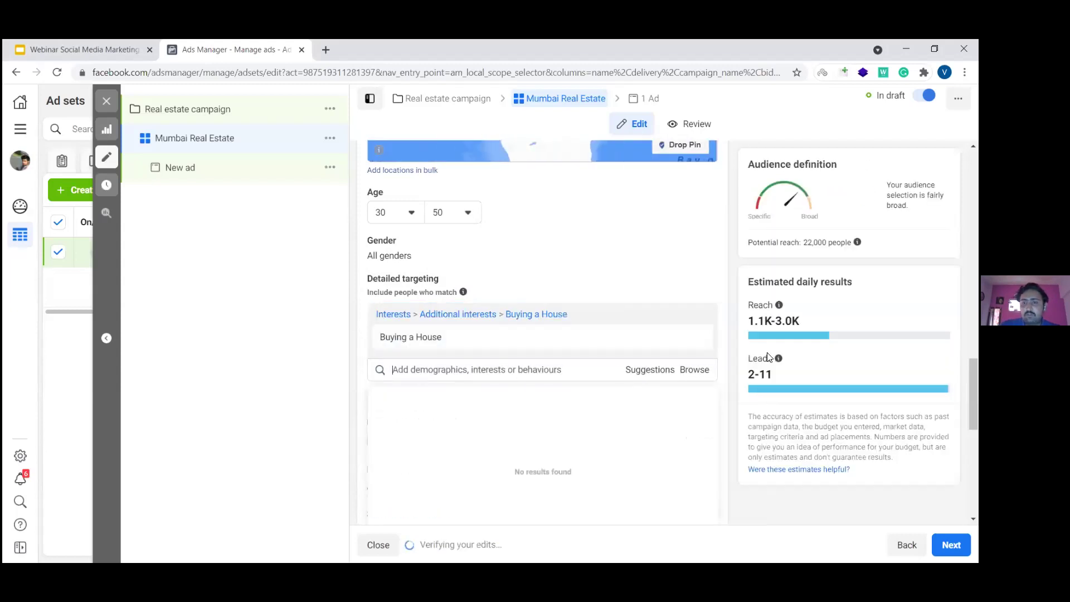
click(797, 507)
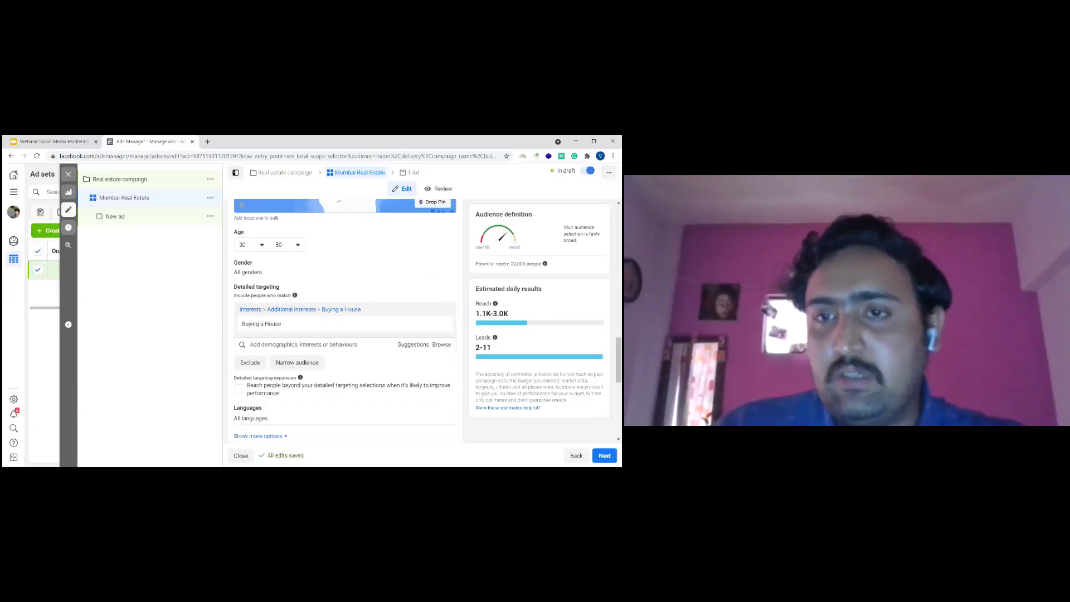
double_click(483, 348)
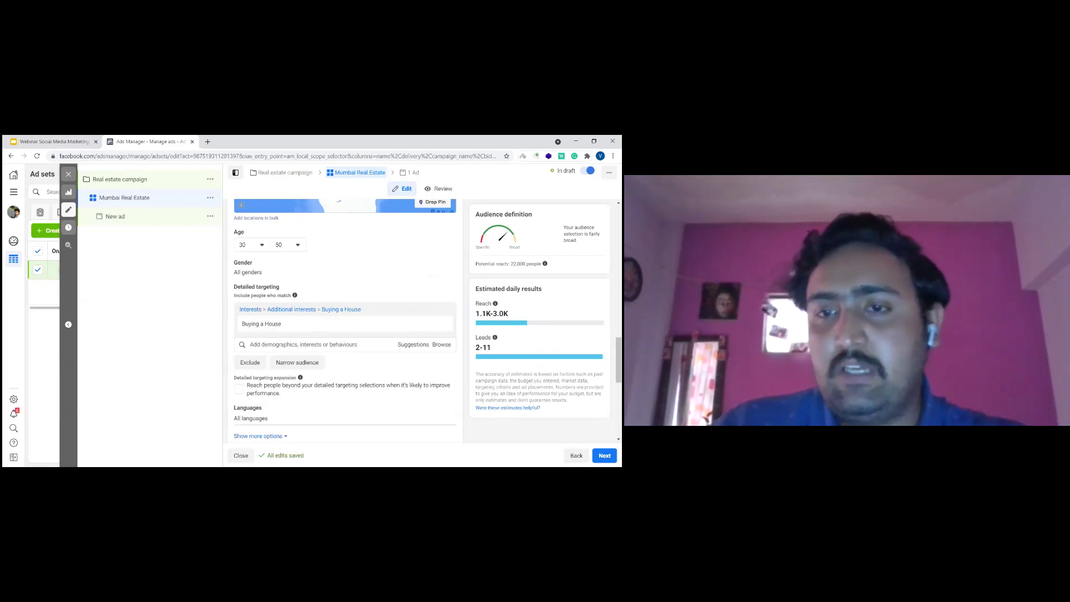
scroll(345, 319, up, 2)
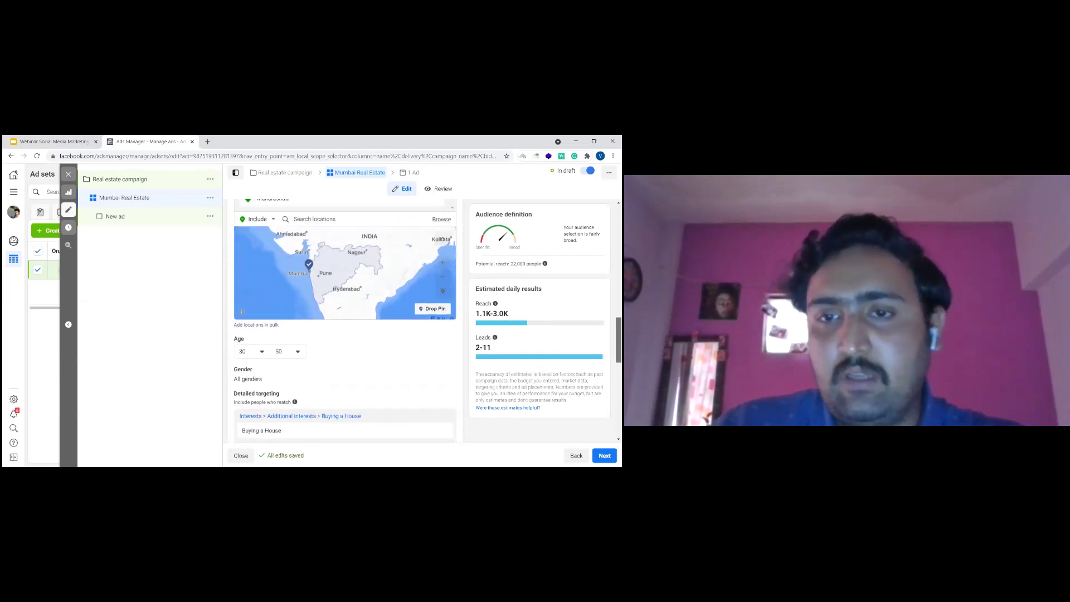
scroll(345, 321, up, 1)
scroll(345, 320, down, 2)
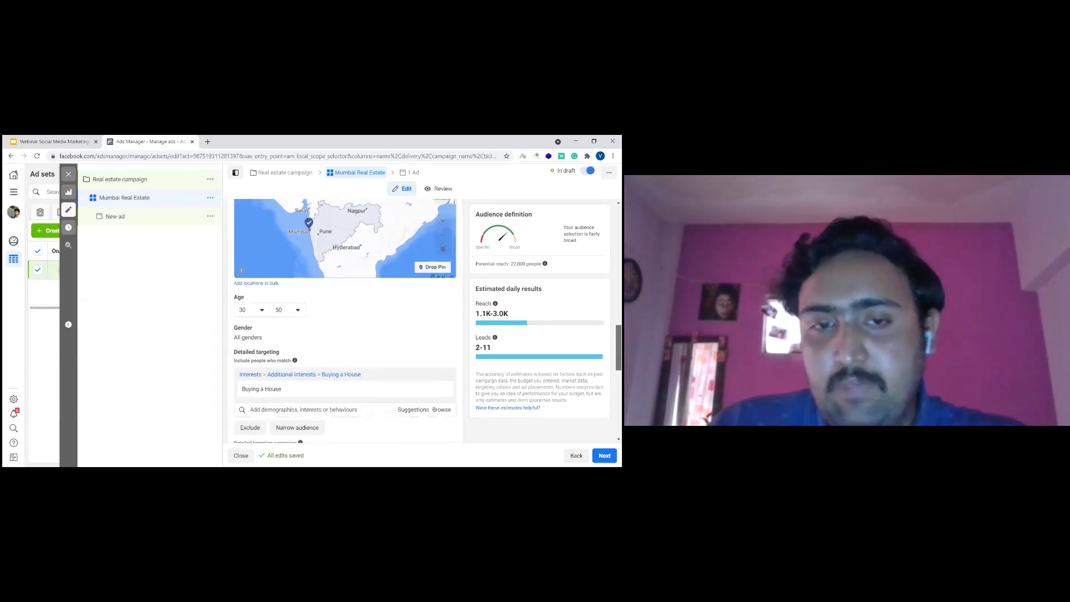
scroll(261, 355, down, 1)
mouse_move(261, 355)
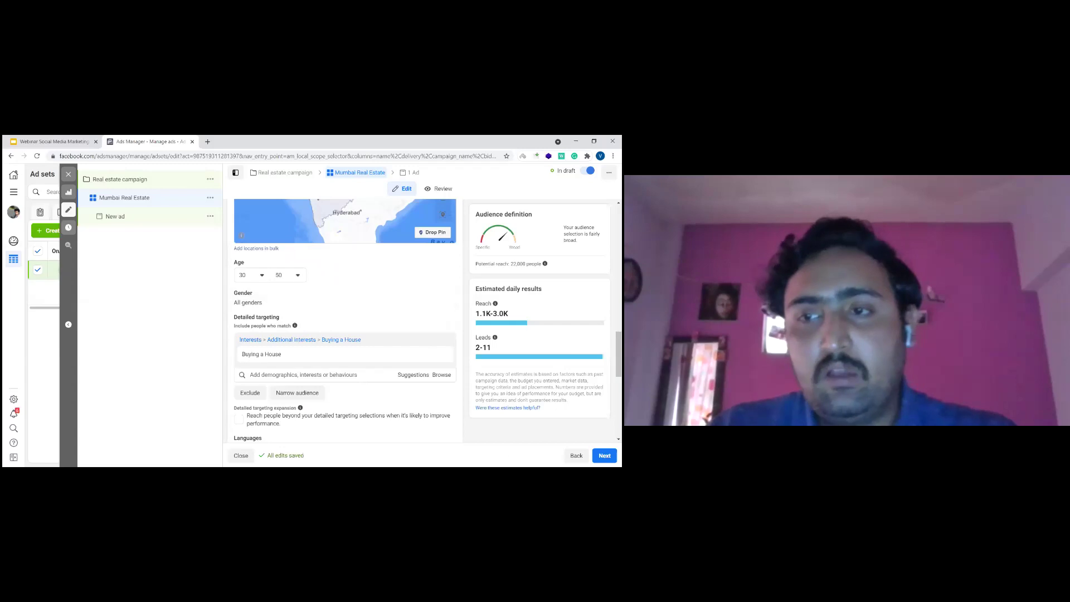
drag(749, 374, 773, 374)
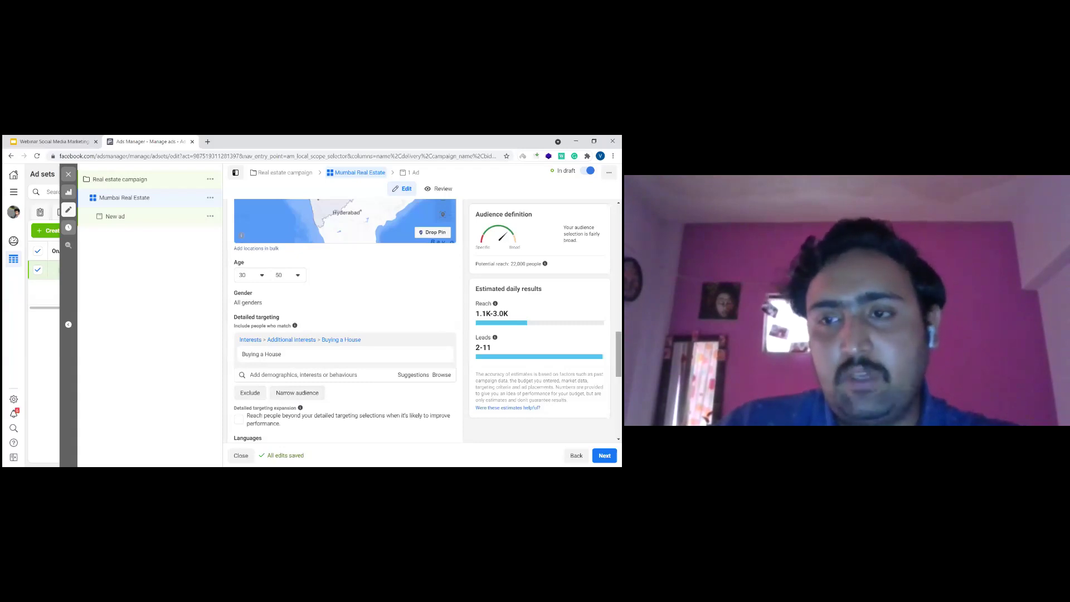
scroll(345, 321, up, 1)
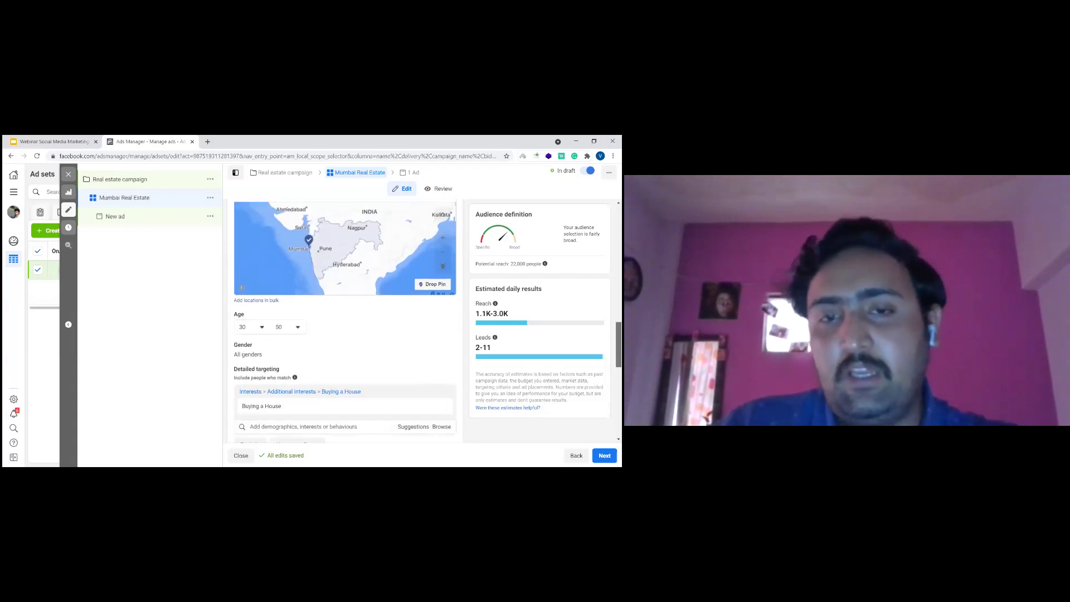
scroll(345, 321, up, 1)
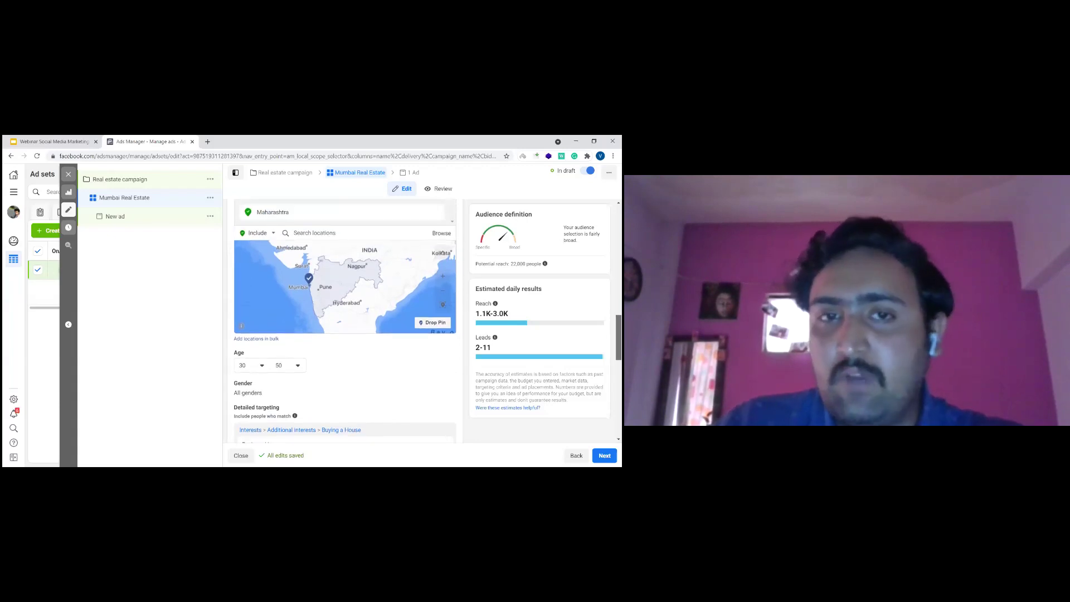
scroll(345, 320, down, 1)
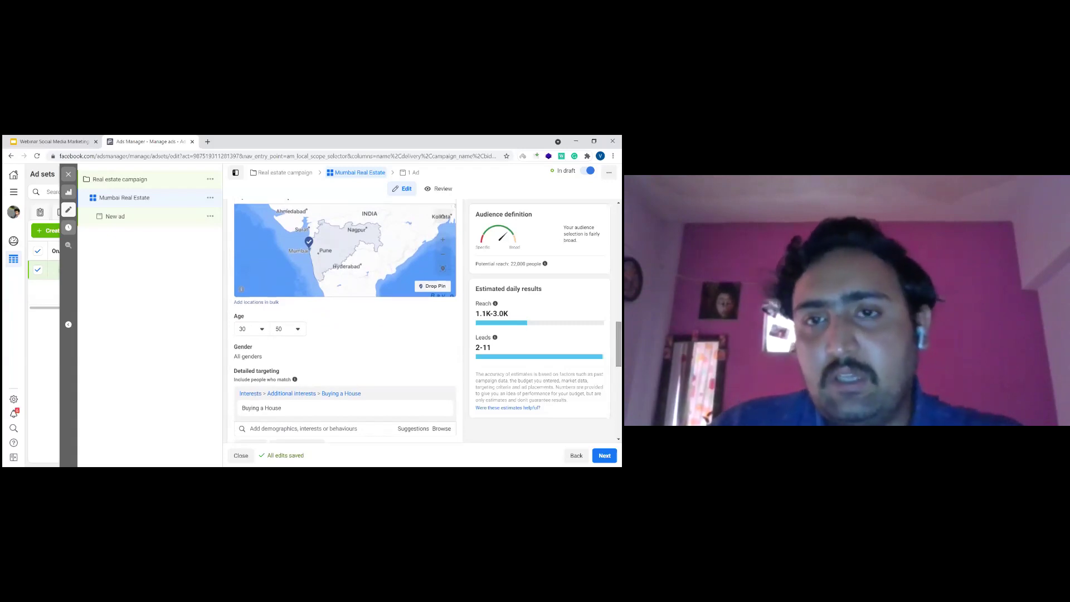
scroll(345, 322, up, 4)
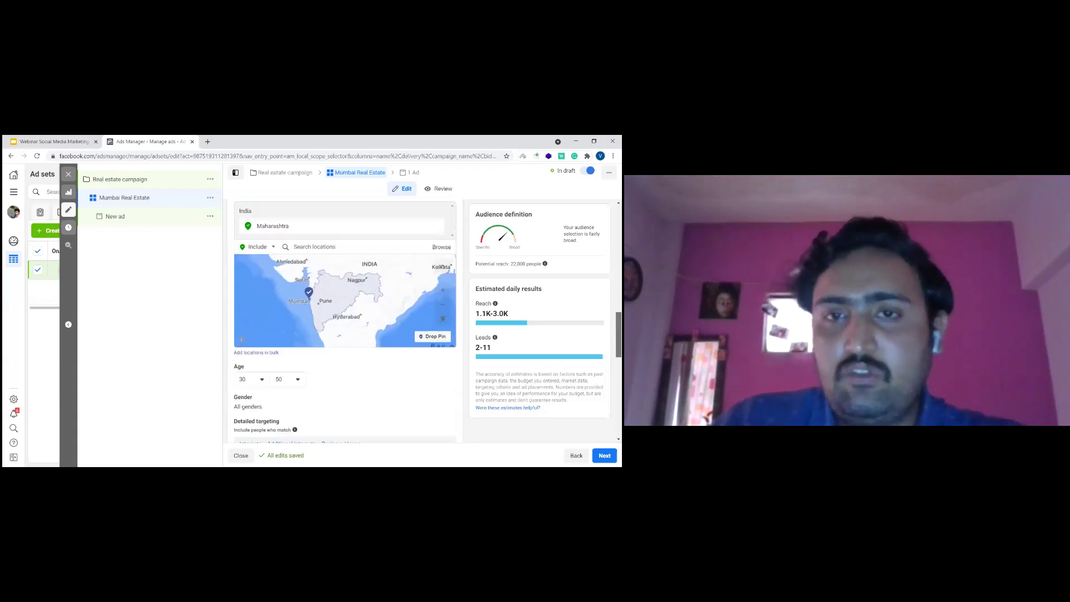
scroll(344, 323, up, 3)
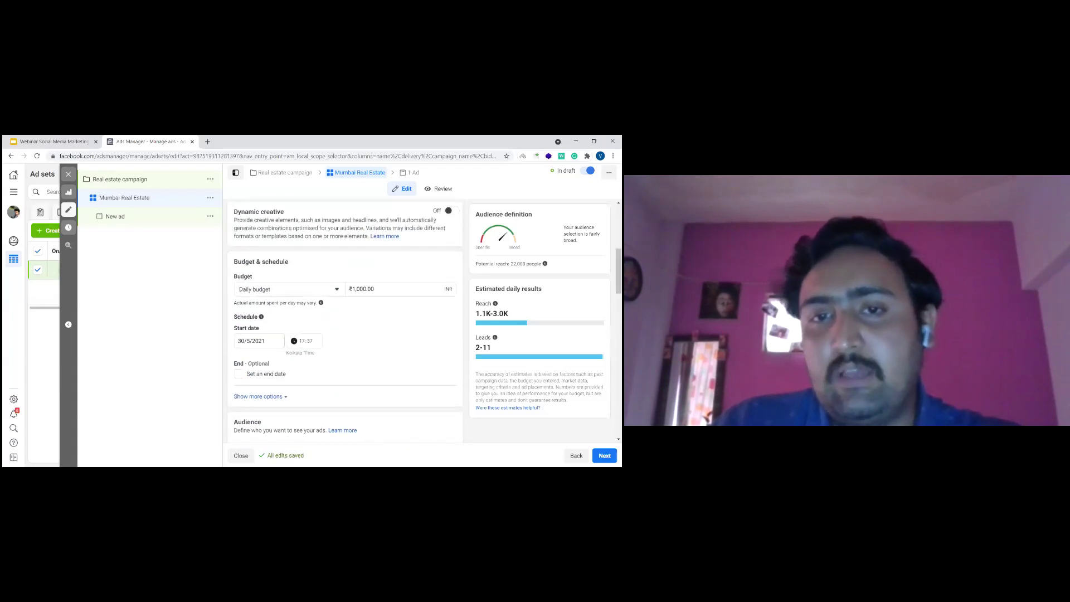
text(2)
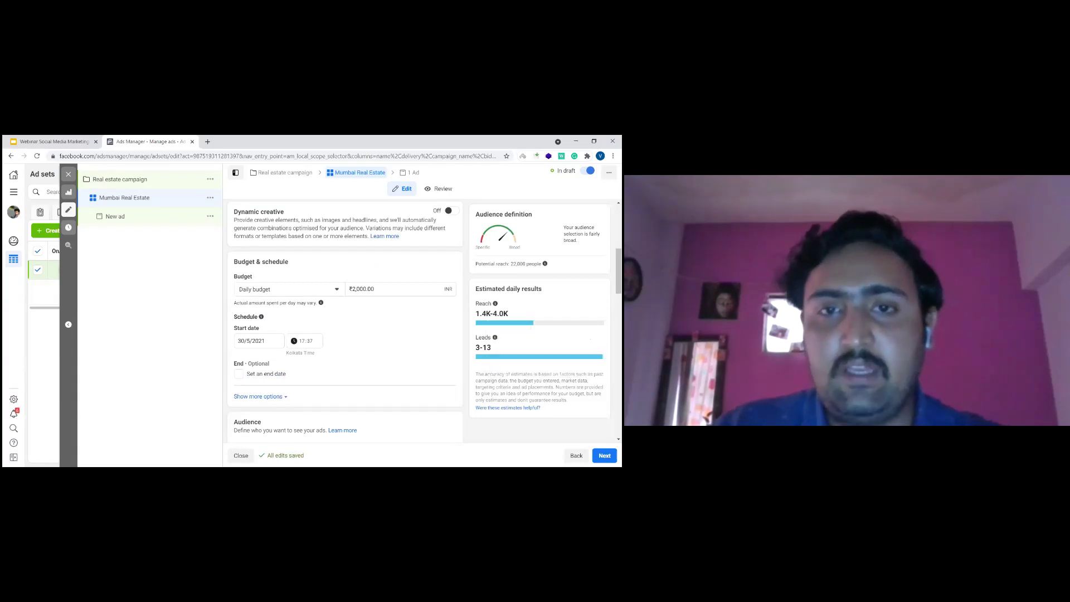
click(352, 288)
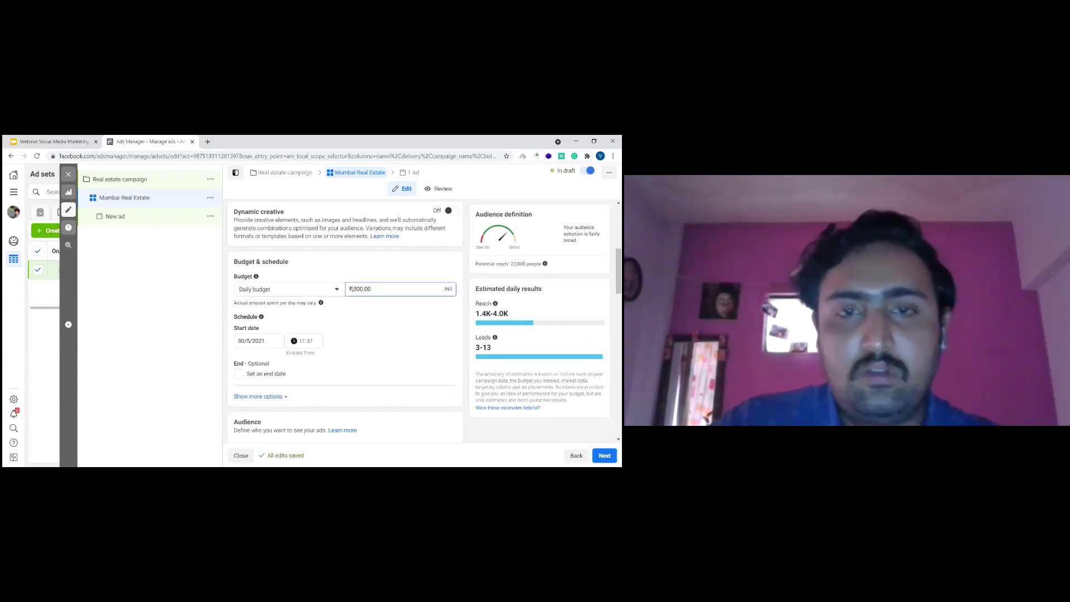
text(1)
click(114, 312)
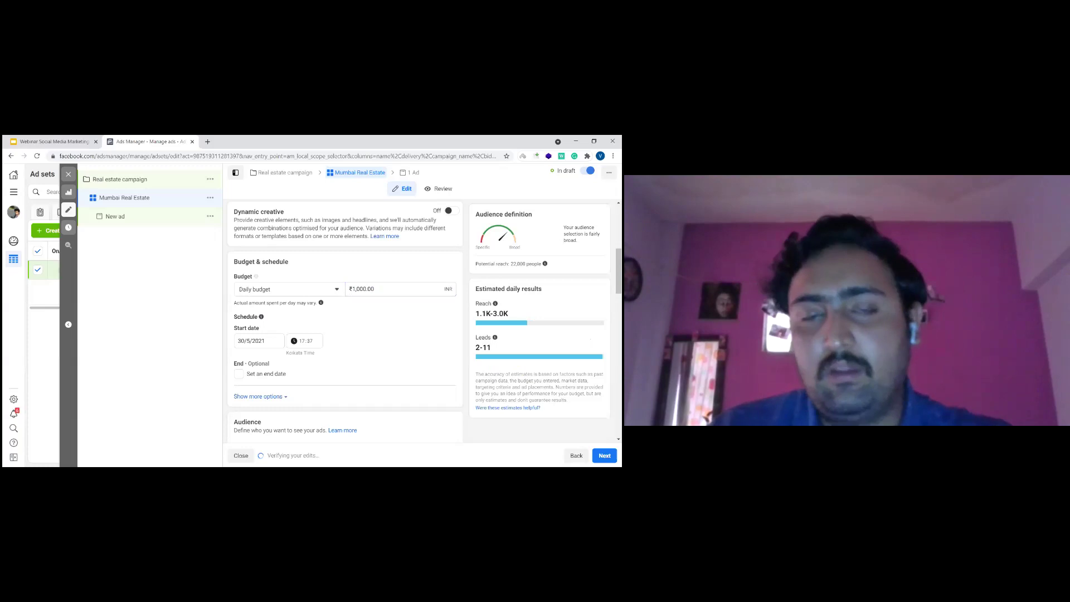
scroll(345, 320, down, 10)
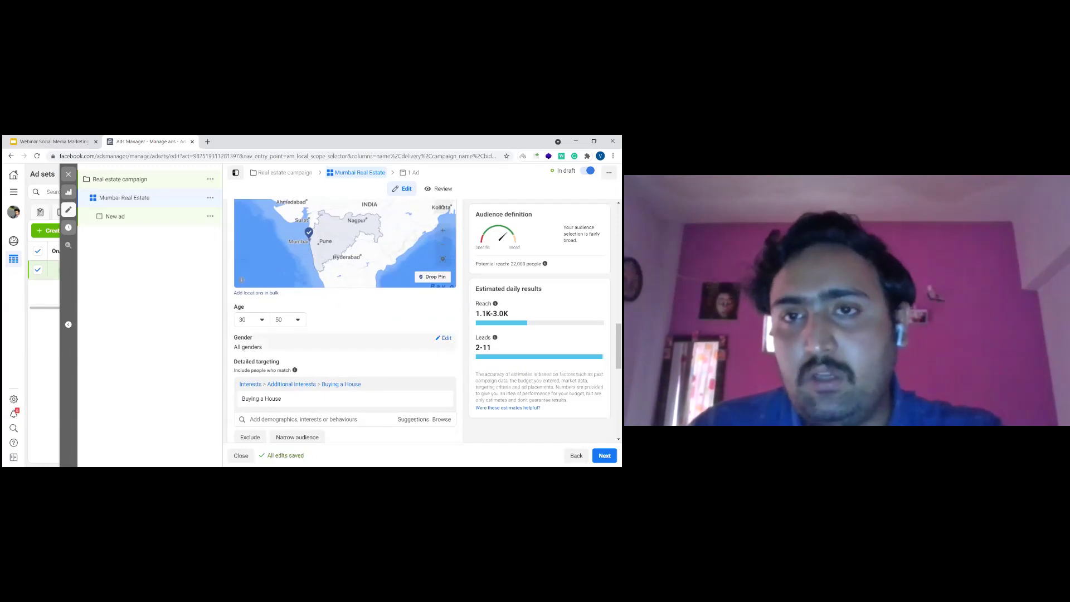
Step: Browse the suggested interests for Detailed targeting, then close them without adding any
scroll(345, 321, down, 1)
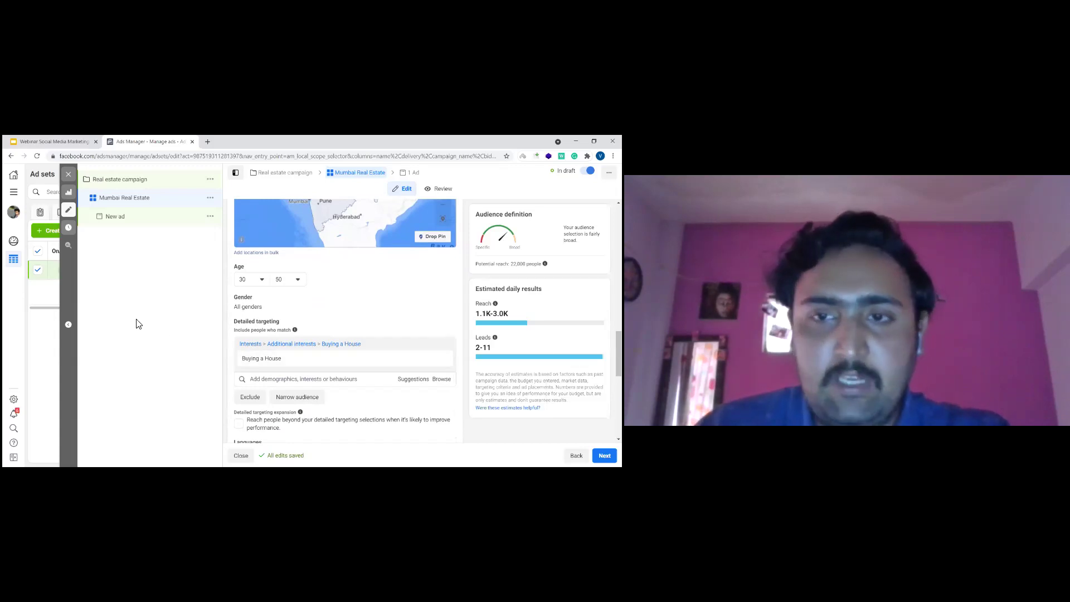
scroll(339, 310, down, 2)
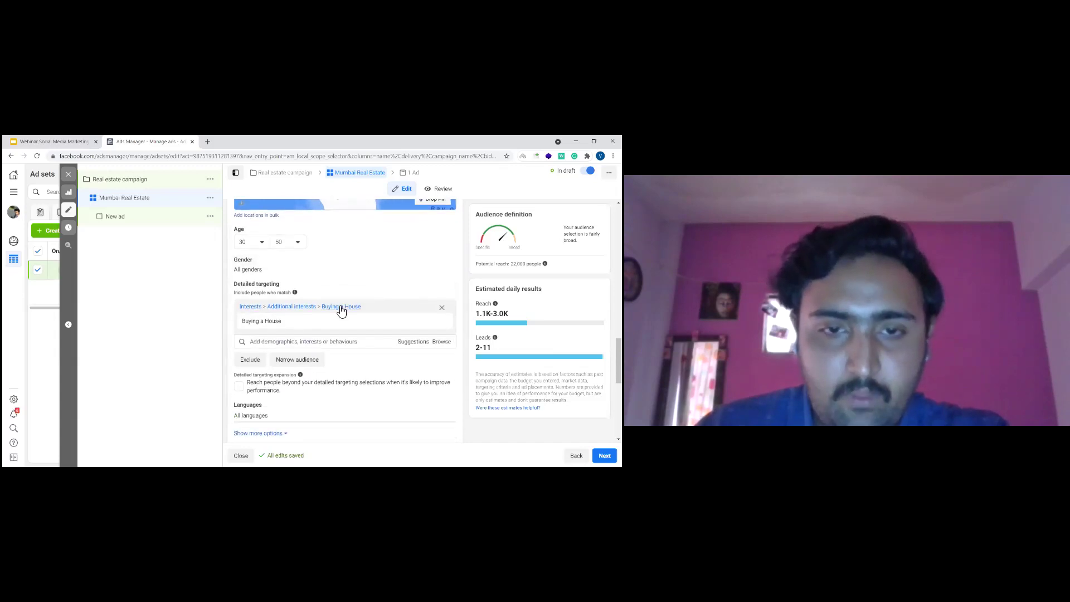
click(303, 298)
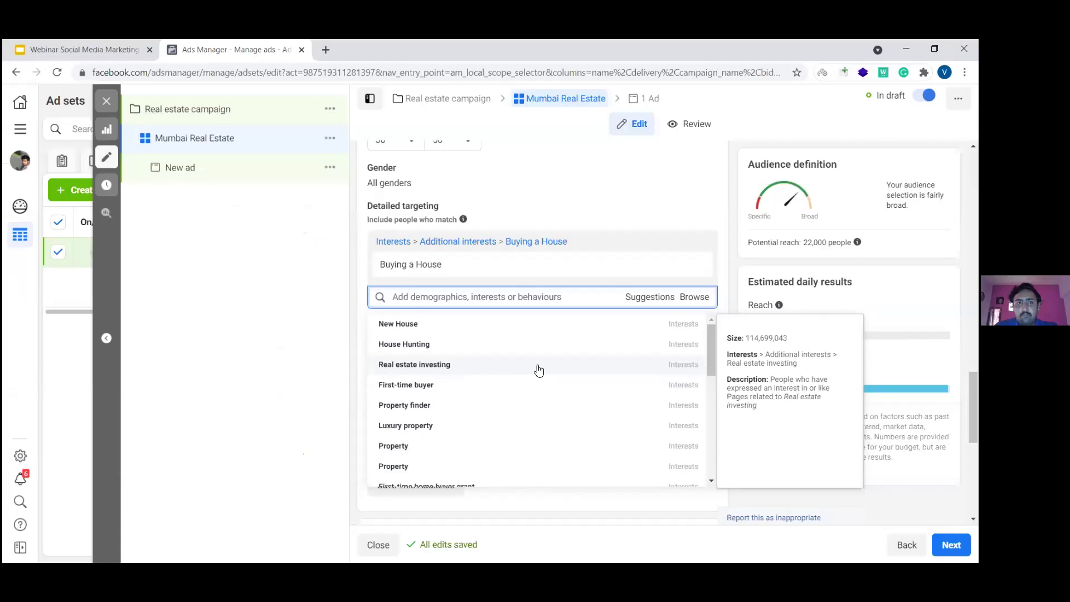
click(193, 353)
click(691, 299)
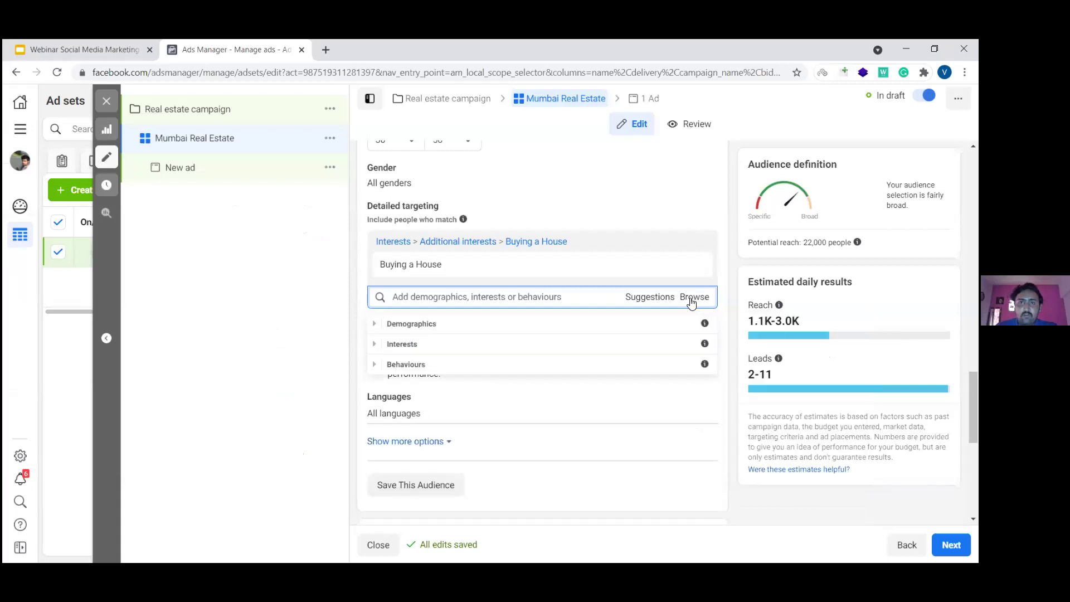
click(439, 329)
click(415, 361)
scroll(424, 369, down, 1)
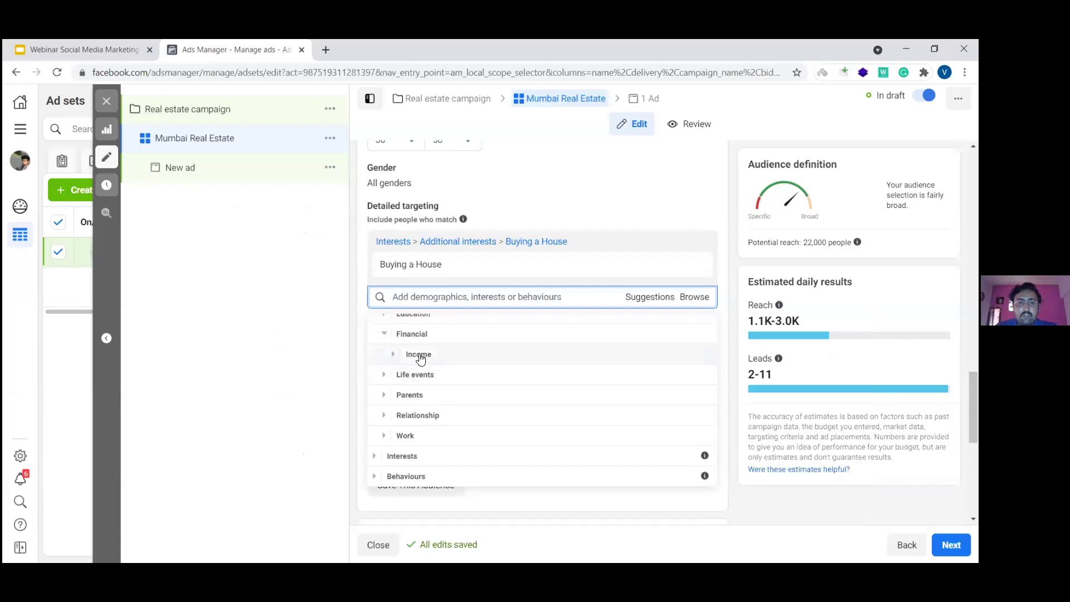
click(419, 355)
mouse_move(467, 367)
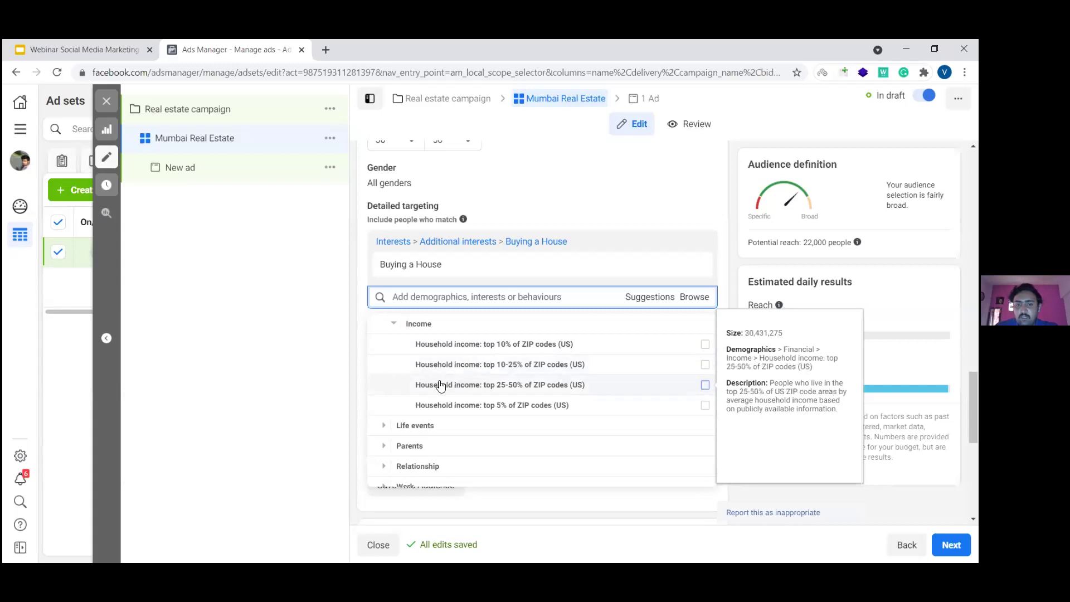
click(301, 374)
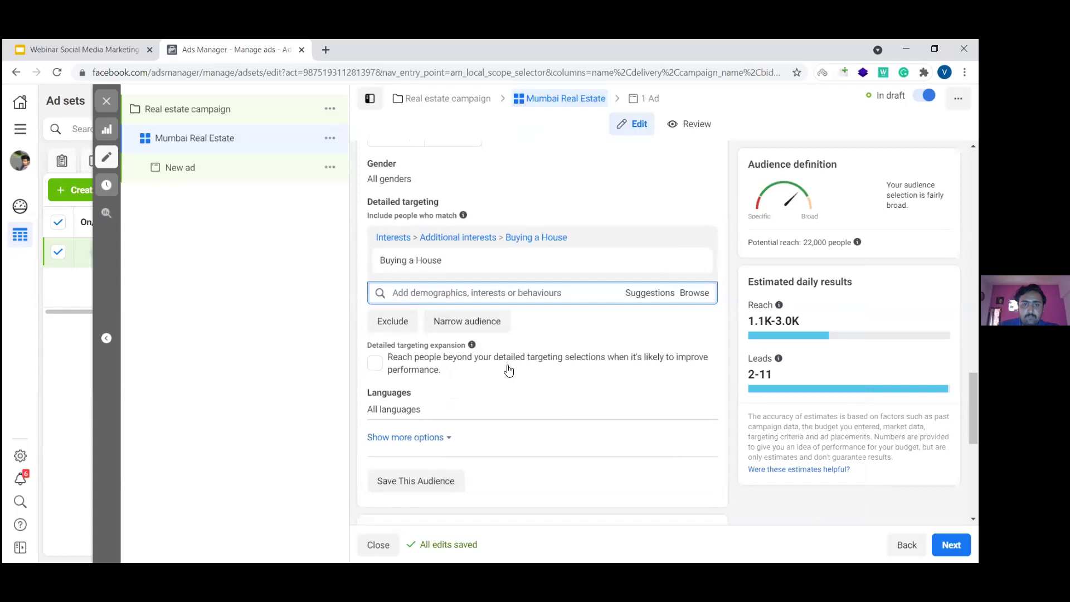
scroll(507, 372, down, 2)
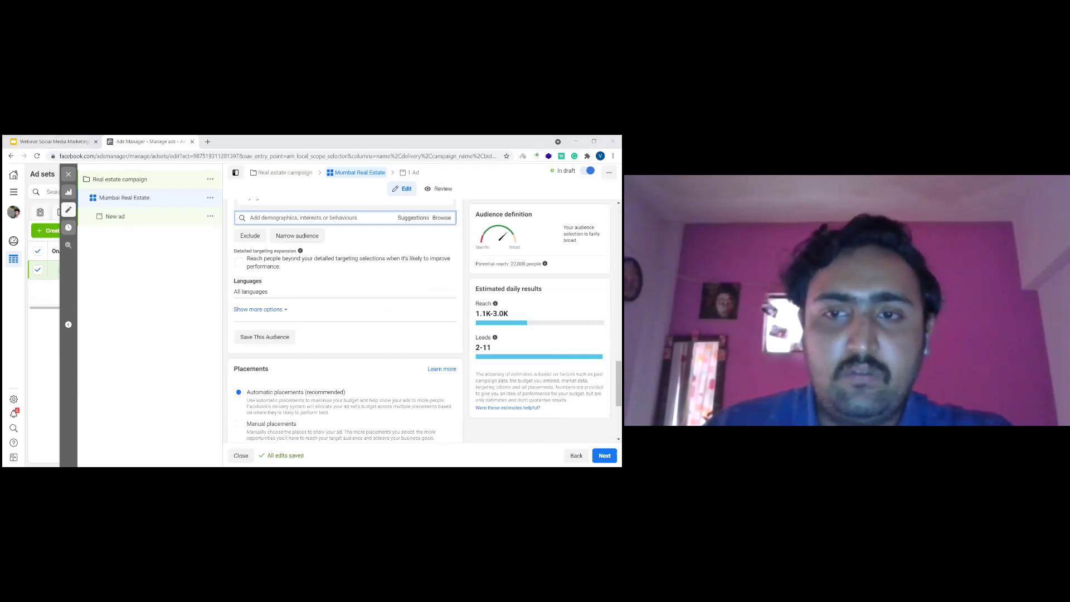
scroll(344, 321, down, 3)
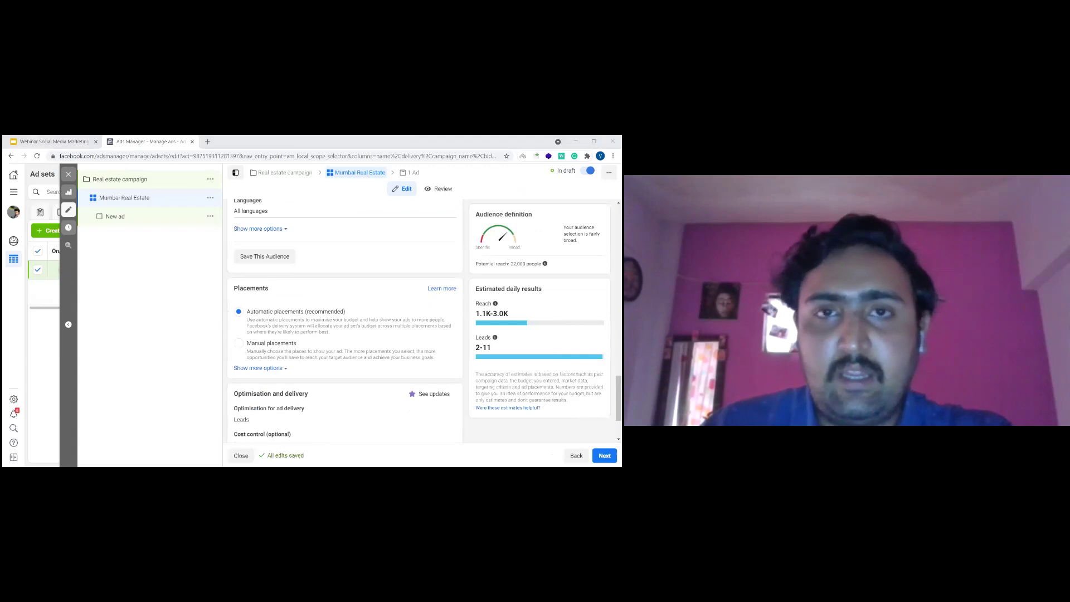
scroll(310, 336, up, 3)
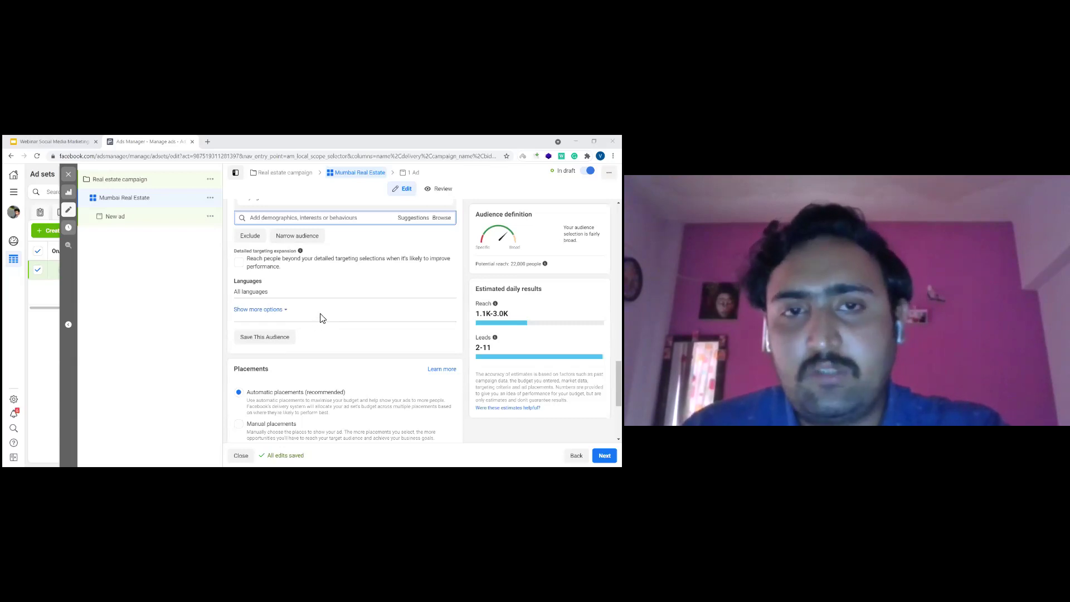
scroll(321, 318, down, 2)
scroll(320, 318, up, 3)
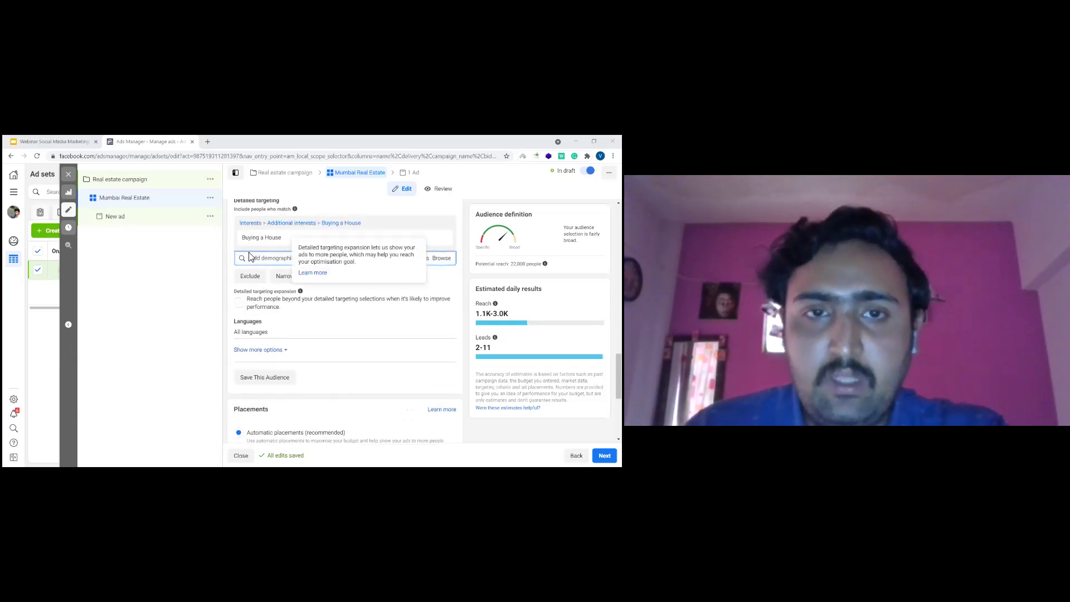
Step: Add the suggested interests New House, First-time buyer, Starter home and House Hunting to Detailed targeting
click(352, 256)
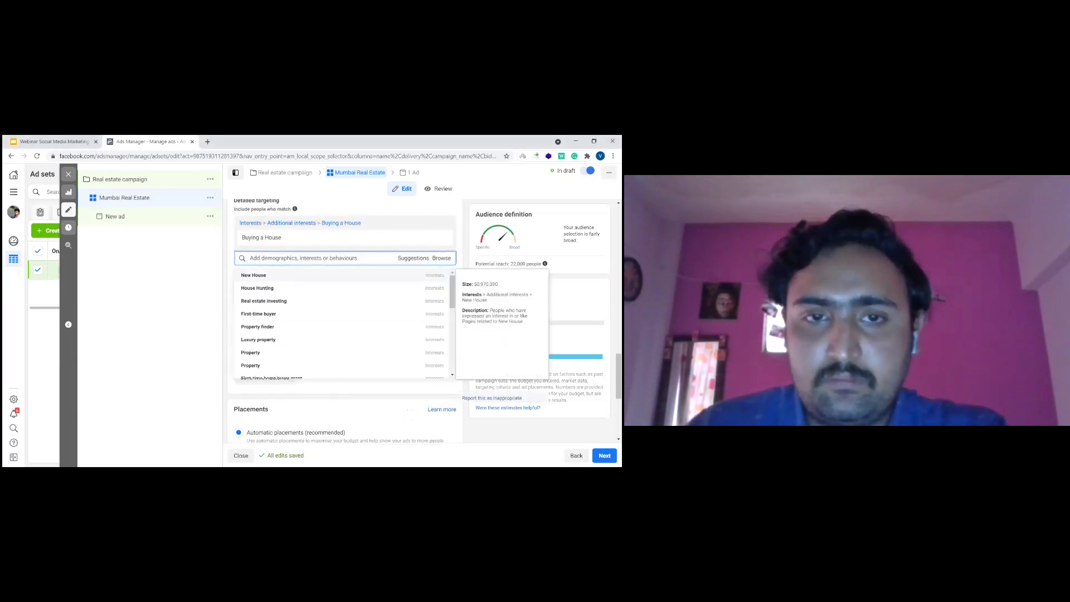
click(329, 275)
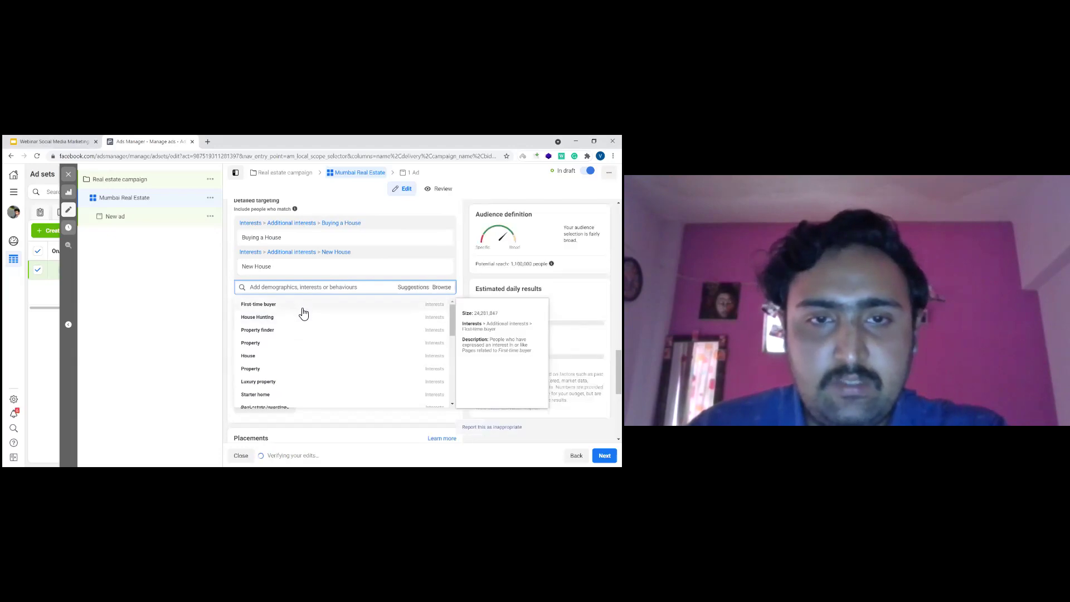
click(302, 308)
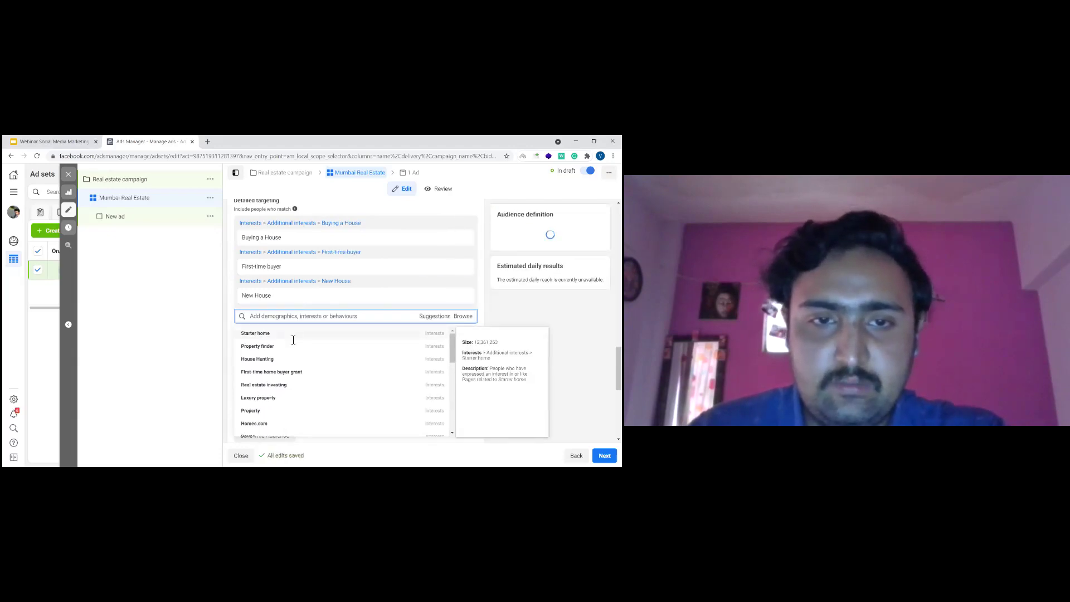
click(293, 339)
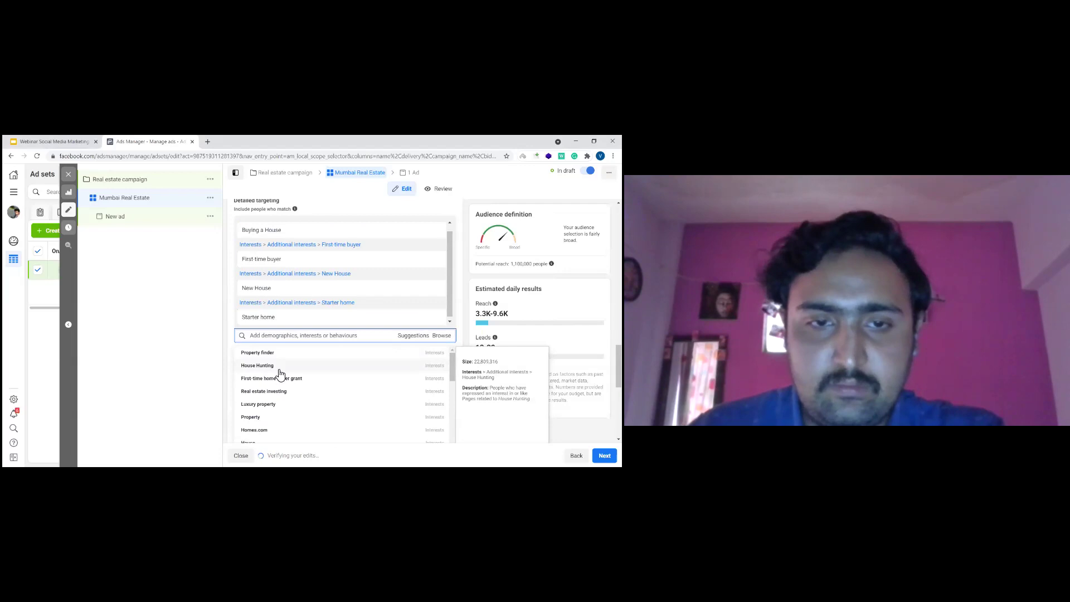
click(279, 368)
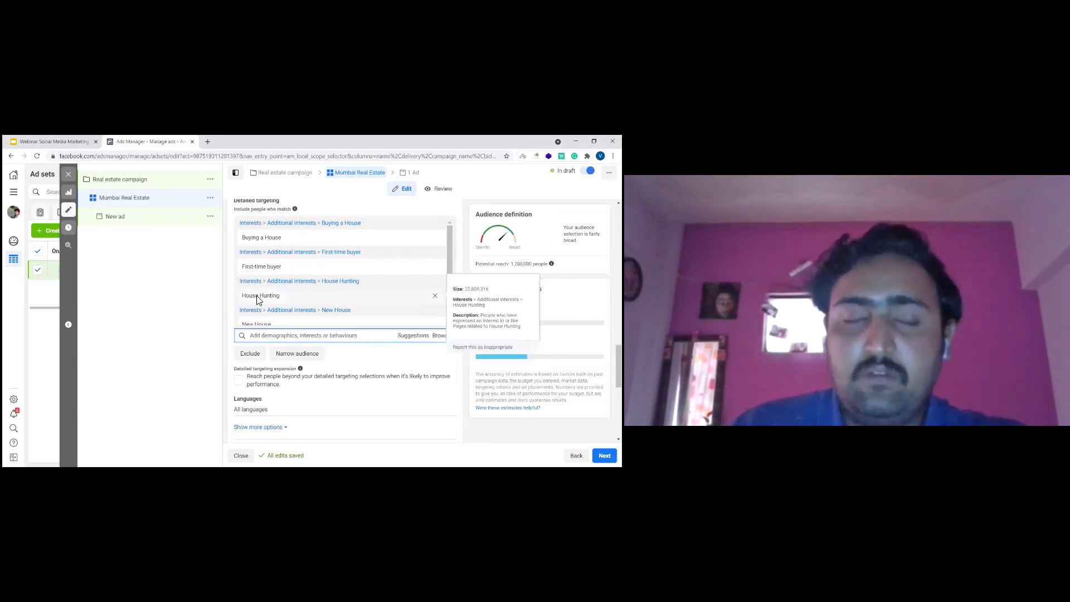
mouse_move(273, 266)
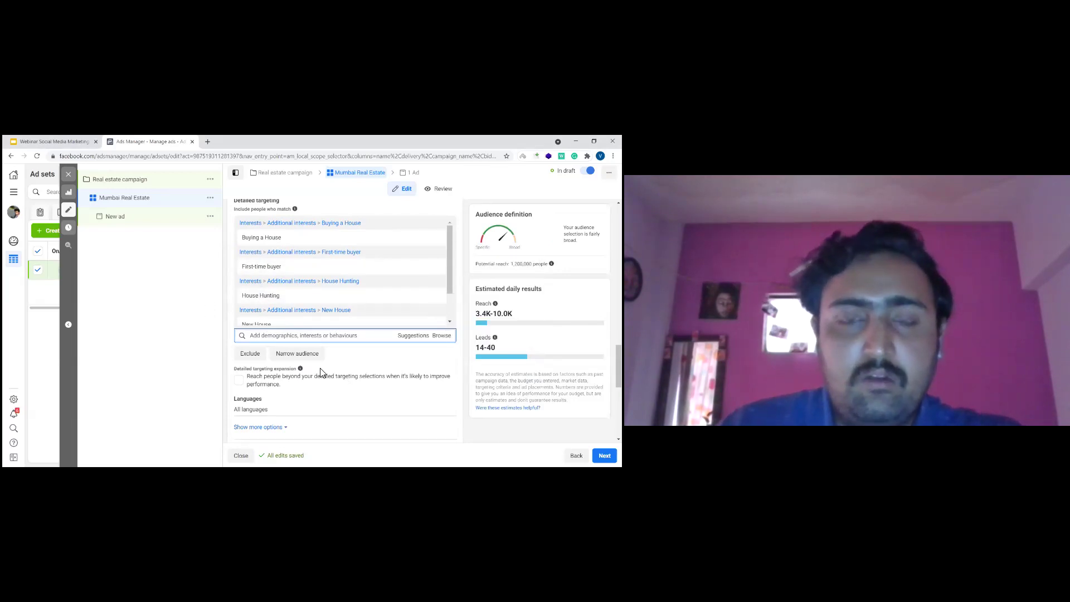
scroll(320, 372, up, 1)
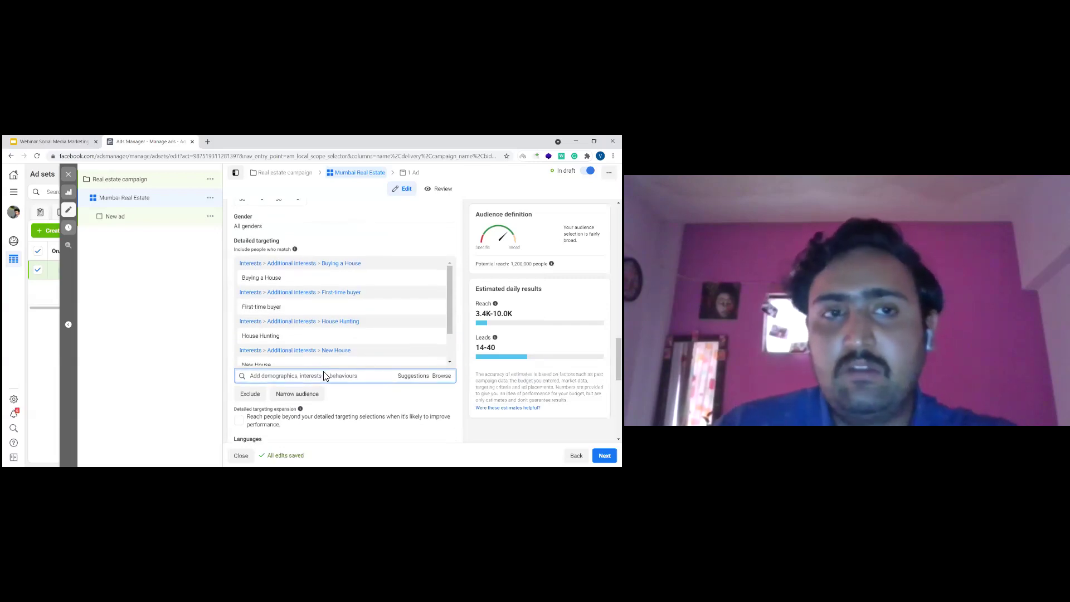
scroll(323, 373, down, 1)
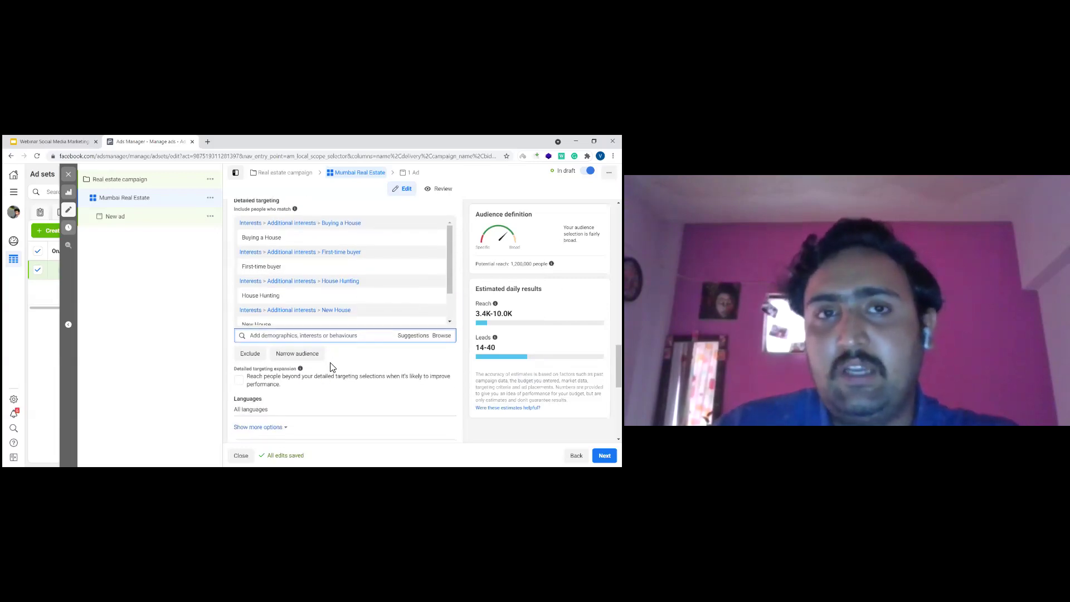
mouse_move(320, 295)
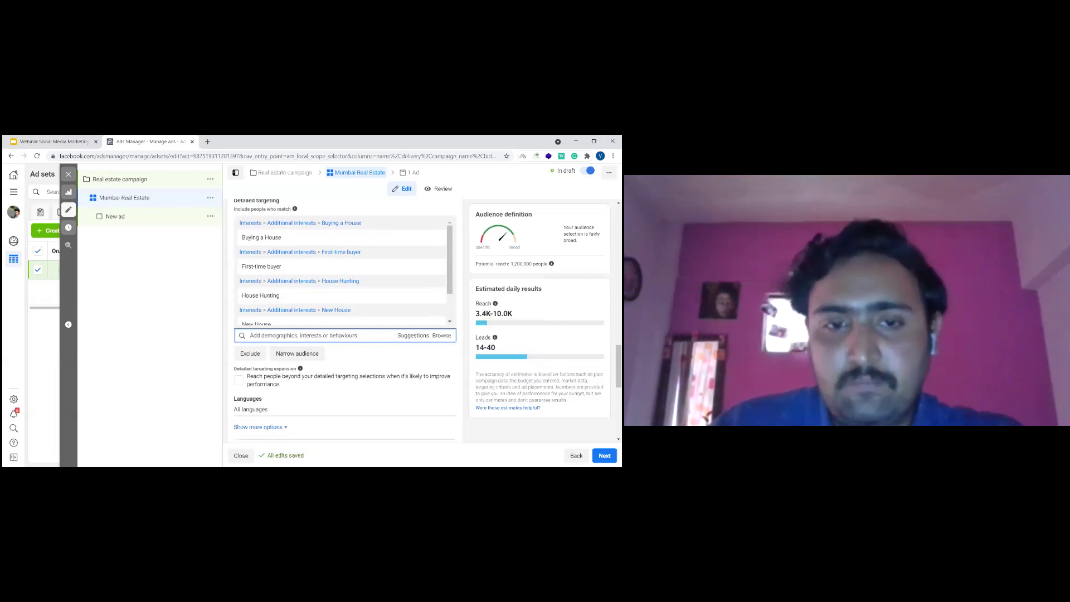
scroll(305, 357, down, 5)
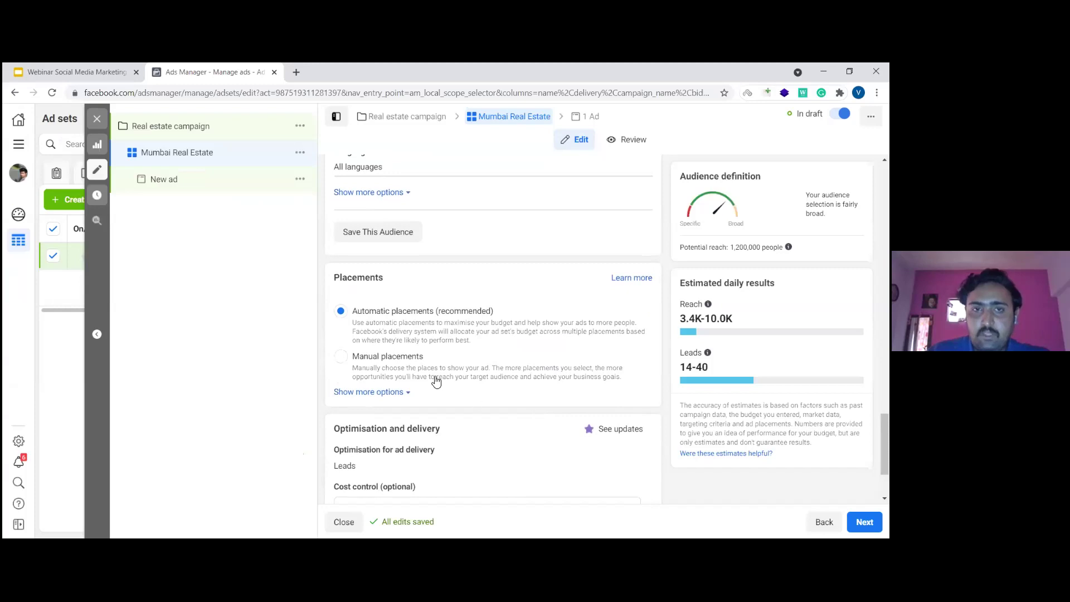
scroll(436, 381, up, 3)
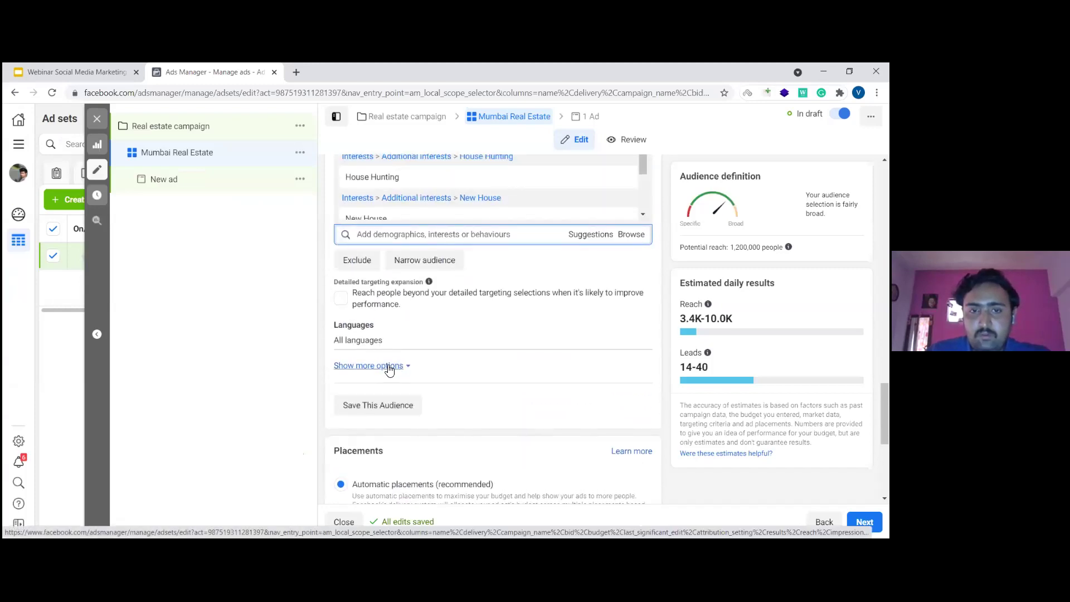
Step: Expand 'Show more options' under Languages to show Connections set to All people
click(389, 366)
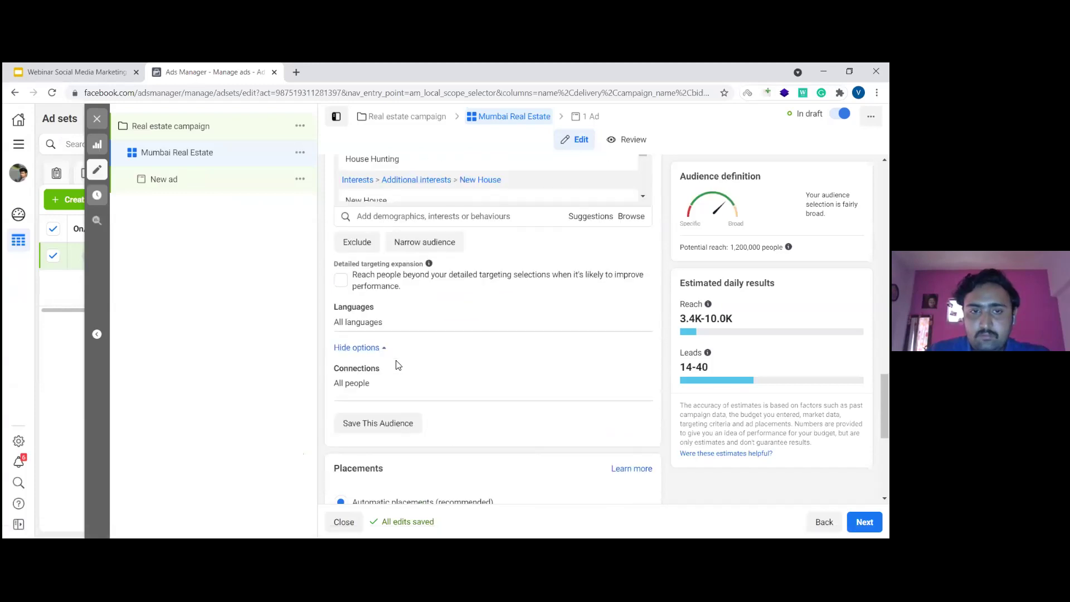
scroll(398, 365, down, 1)
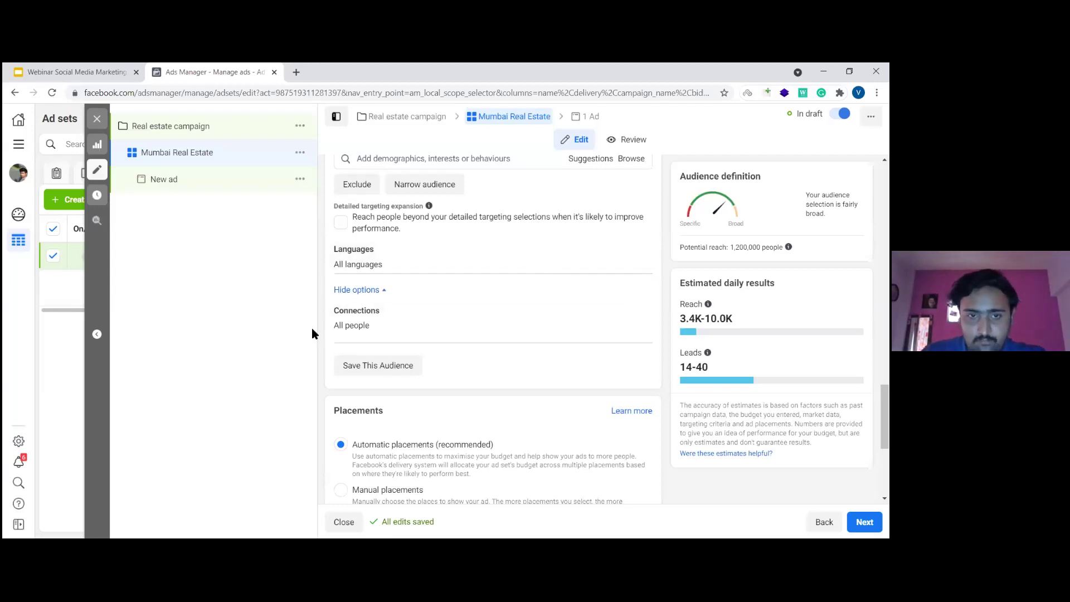
Step: Select Manual placements in the Placements section
scroll(418, 318, down, 1)
scroll(446, 278, down, 3)
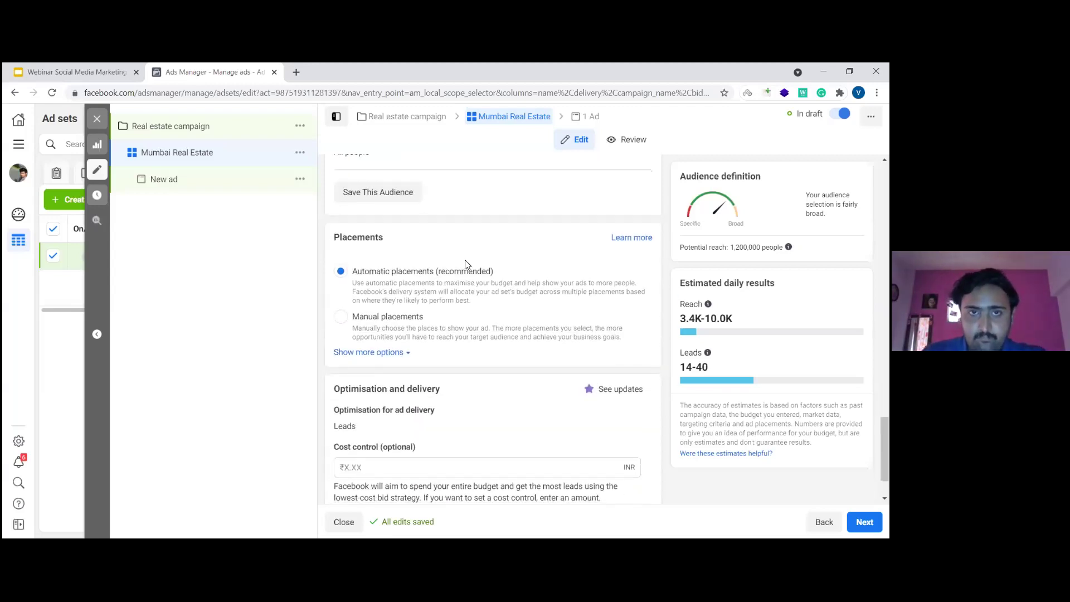
scroll(390, 256, up, 1)
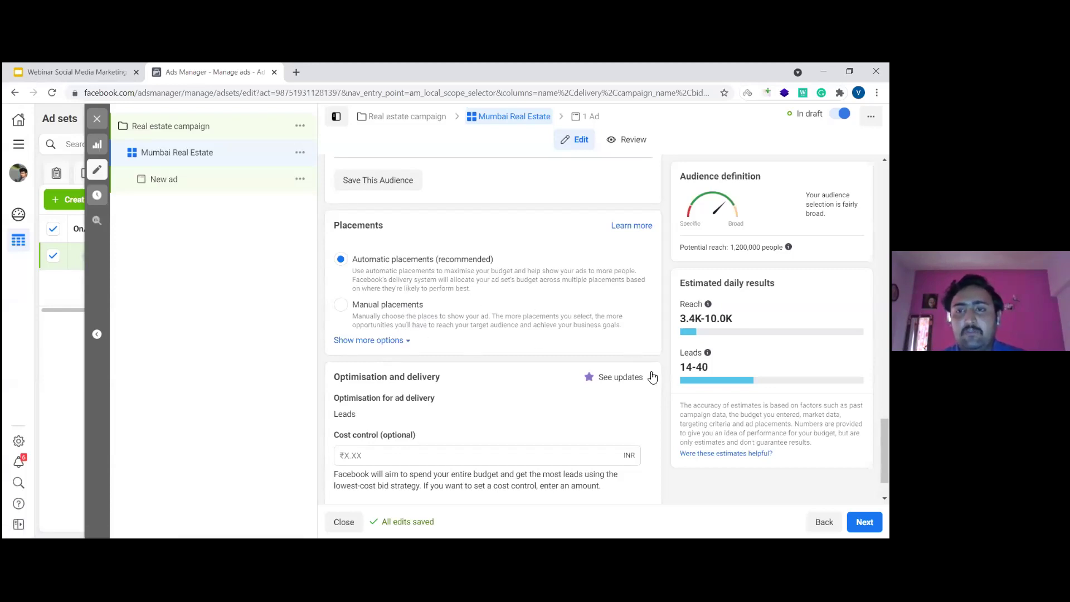
scroll(670, 312, down, 1)
scroll(335, 290, up, 1)
click(351, 308)
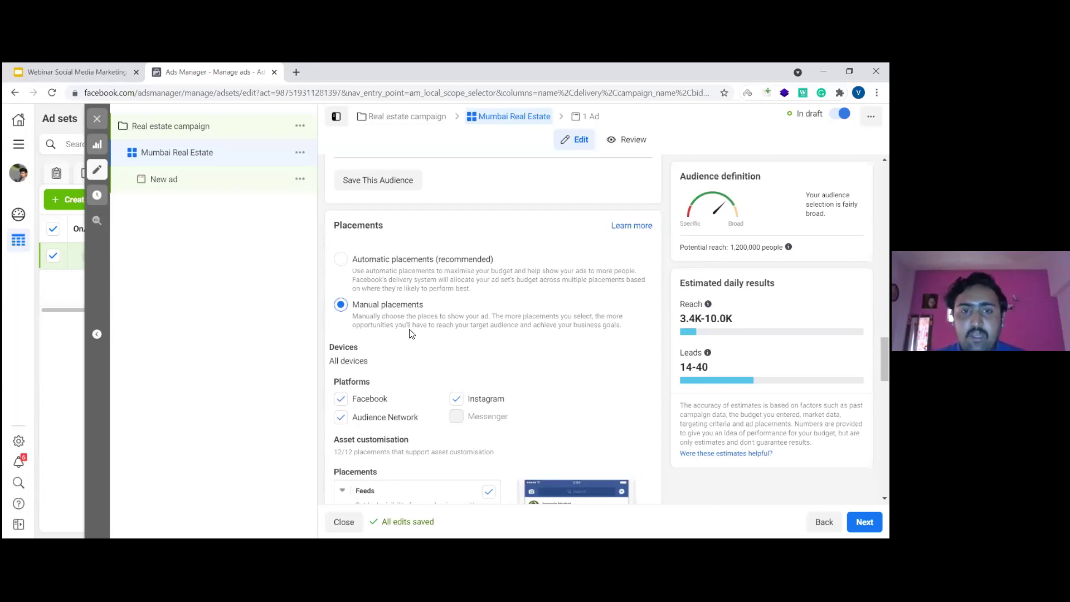
Step: Untick Audience Network under Platforms
scroll(410, 334, down, 1)
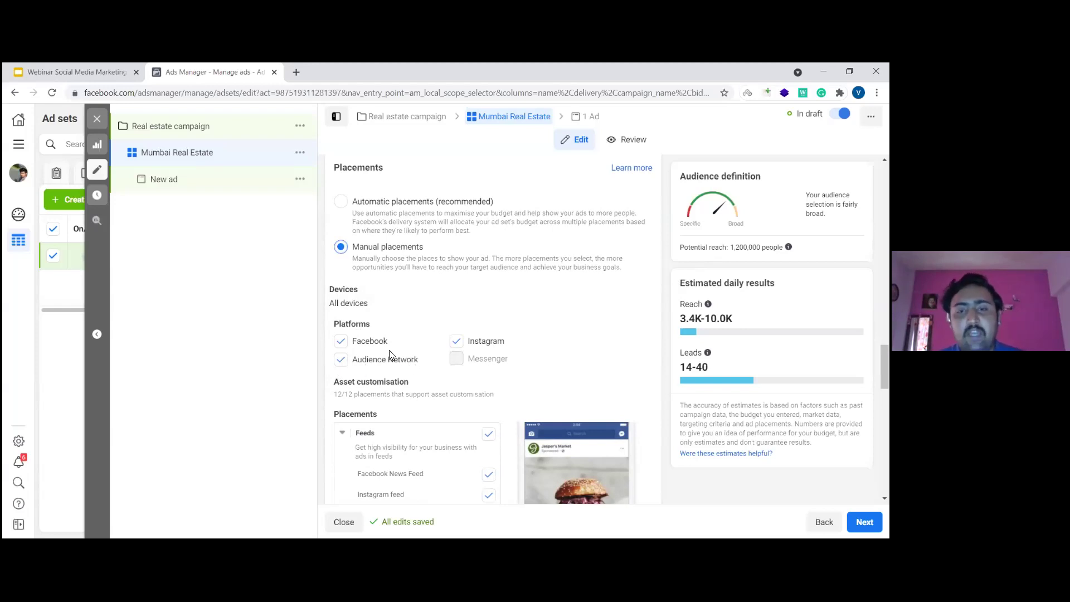
scroll(394, 349, down, 1)
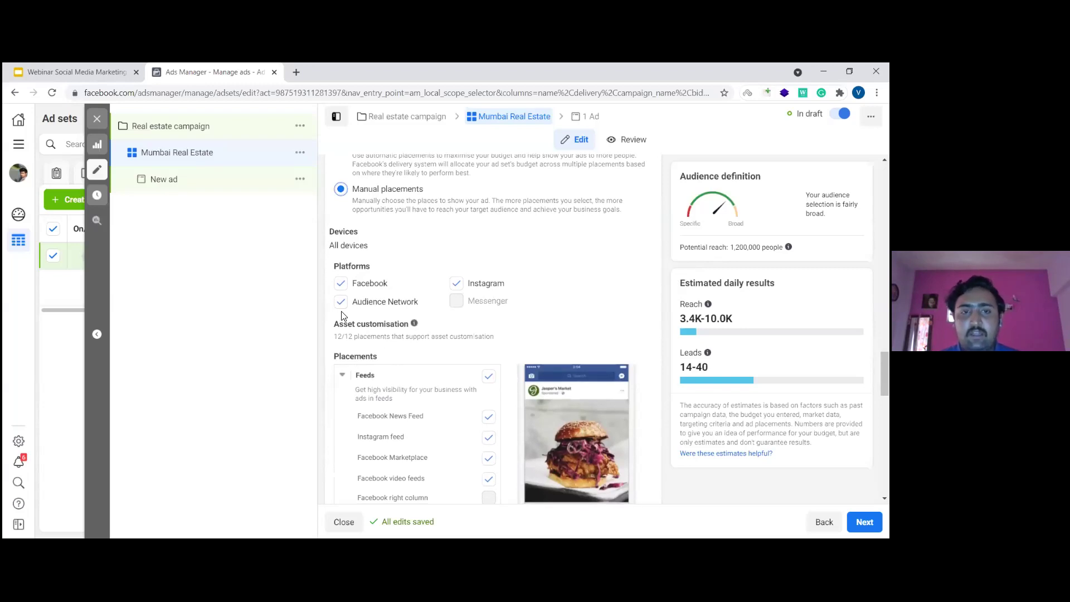
click(340, 301)
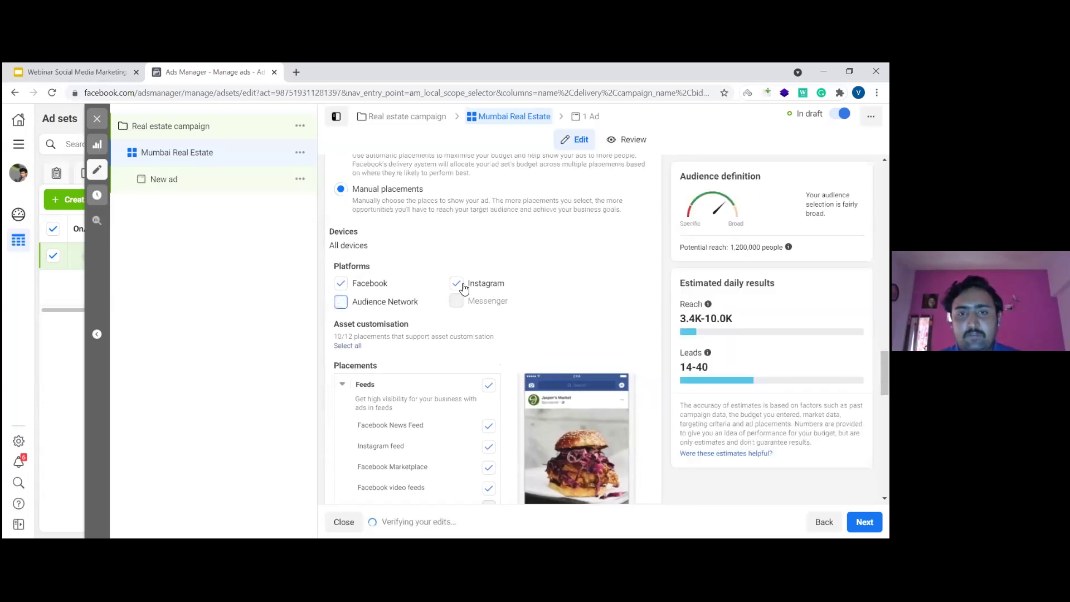
Step: Untick Instagram to compare potential reach (350,000), then re-tick it to restore reach
click(458, 285)
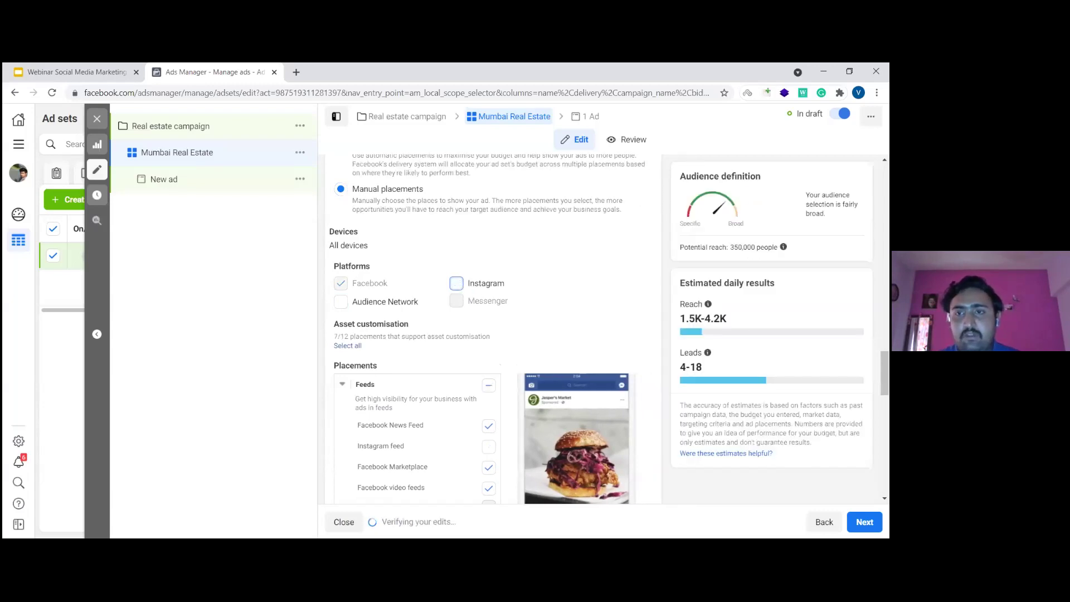
double_click(743, 247)
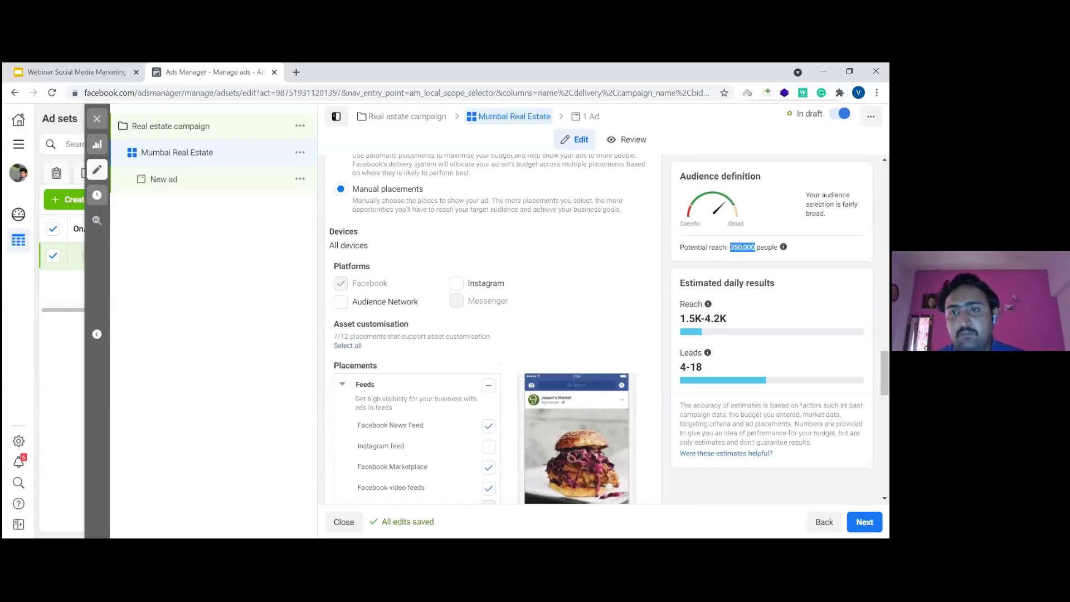
click(595, 276)
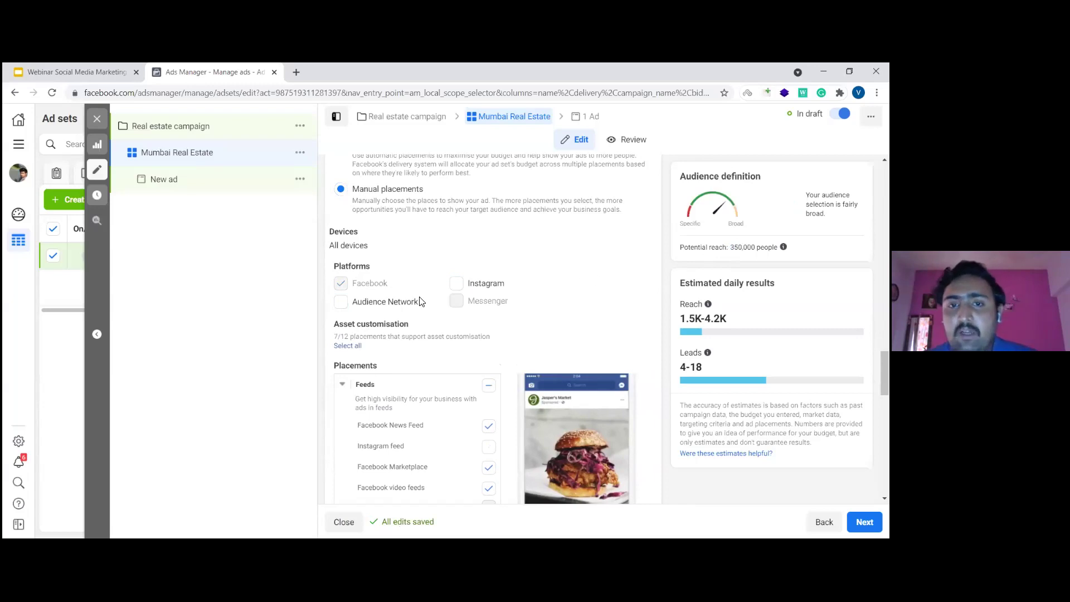
click(457, 284)
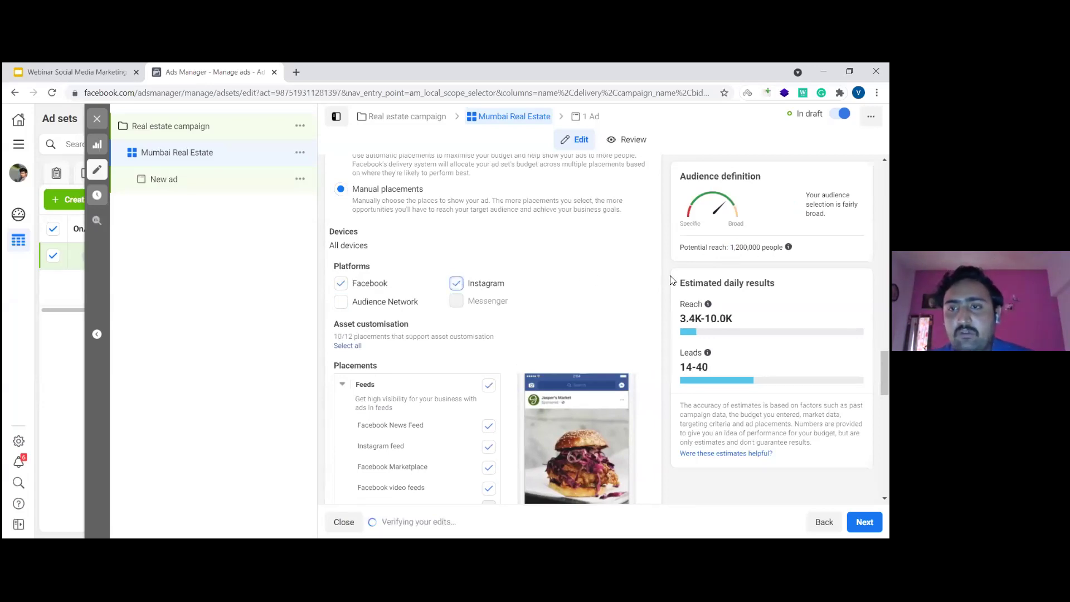
drag(758, 247, 736, 247)
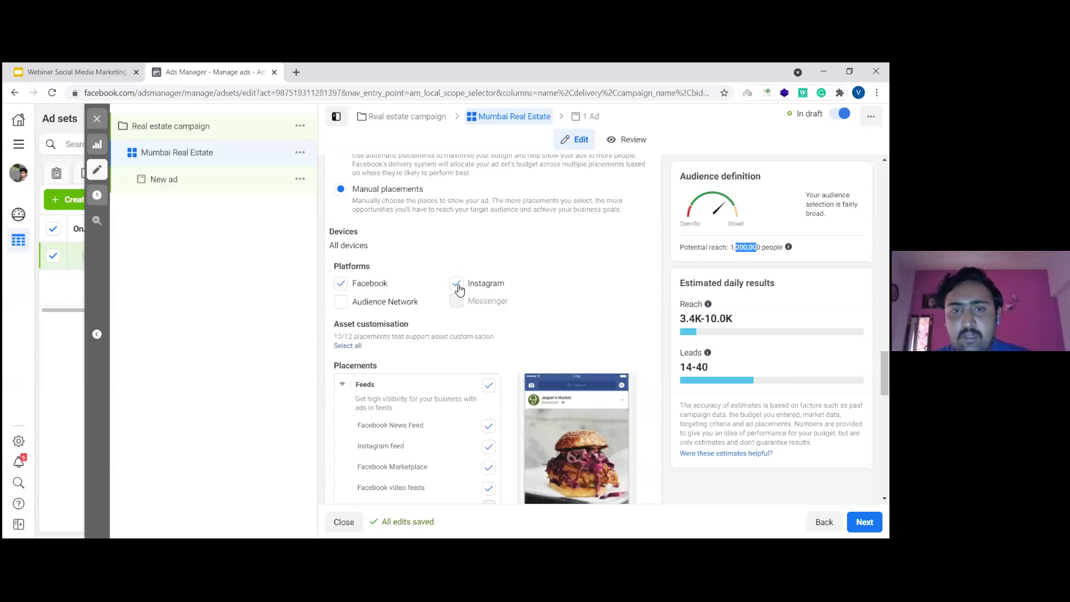
scroll(343, 276, up, 2)
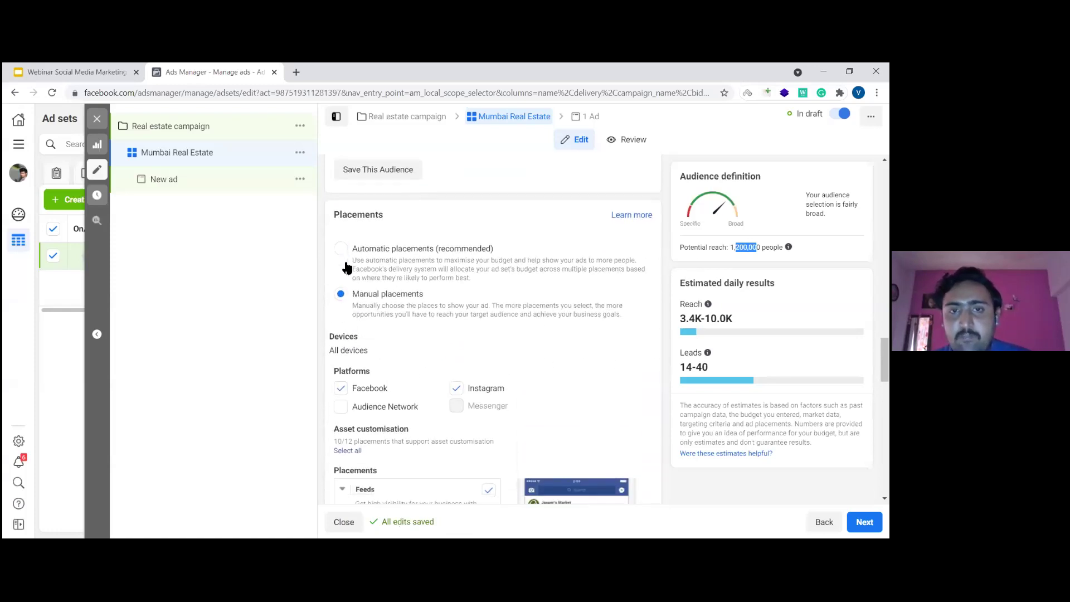
scroll(346, 267, down, 2)
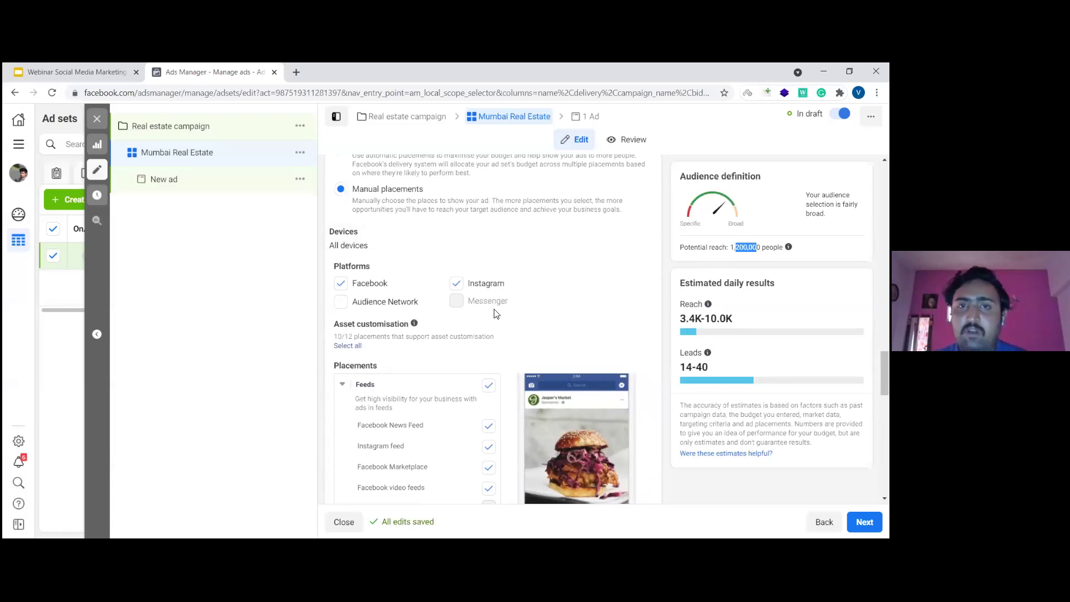
mouse_move(414, 324)
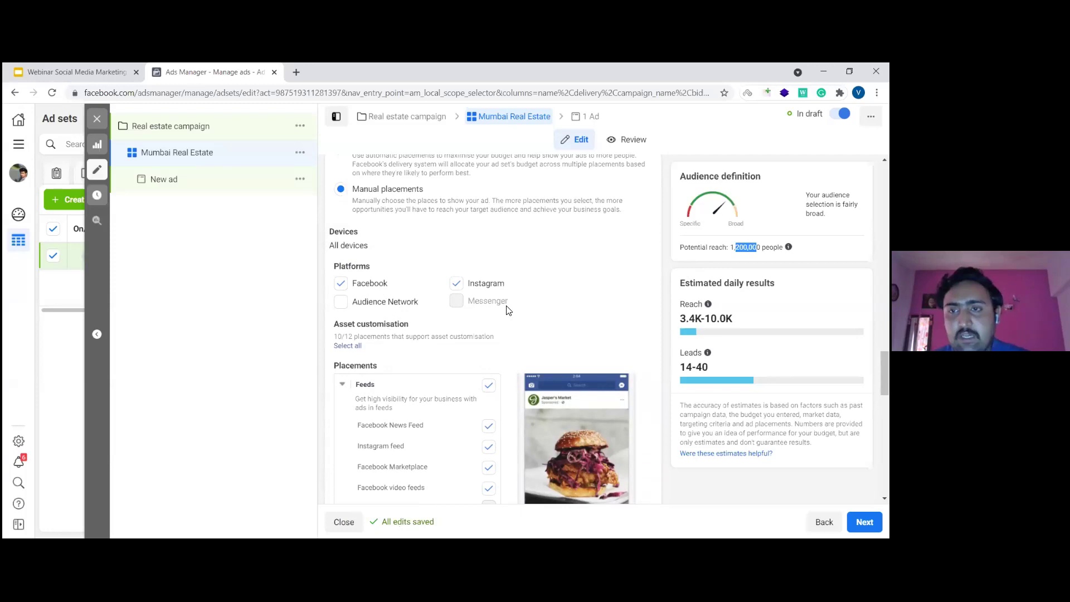
click(245, 317)
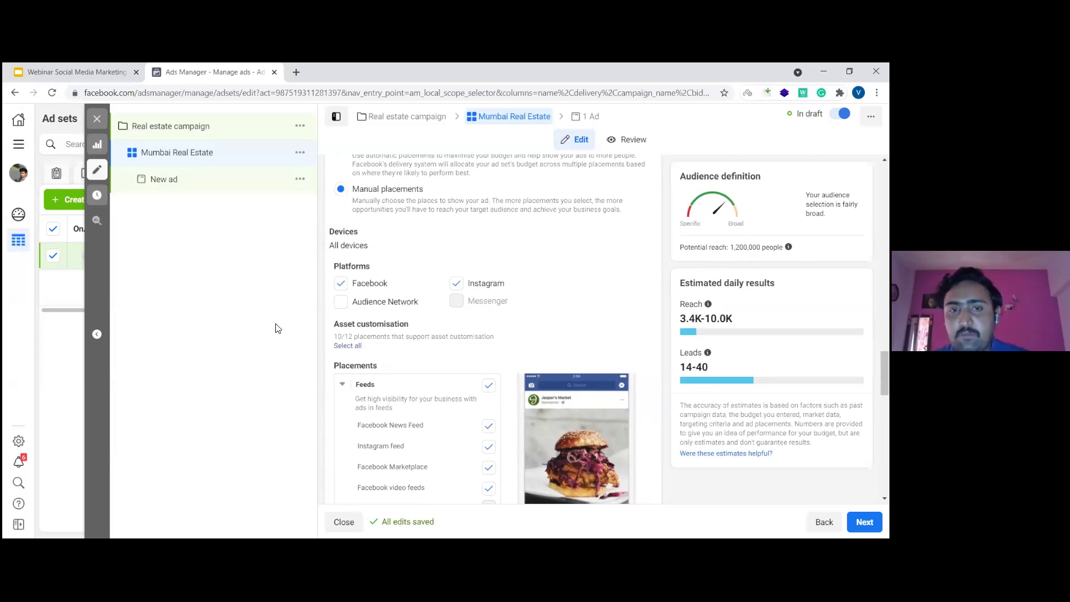
scroll(518, 310, down, 1)
scroll(518, 310, down, 2)
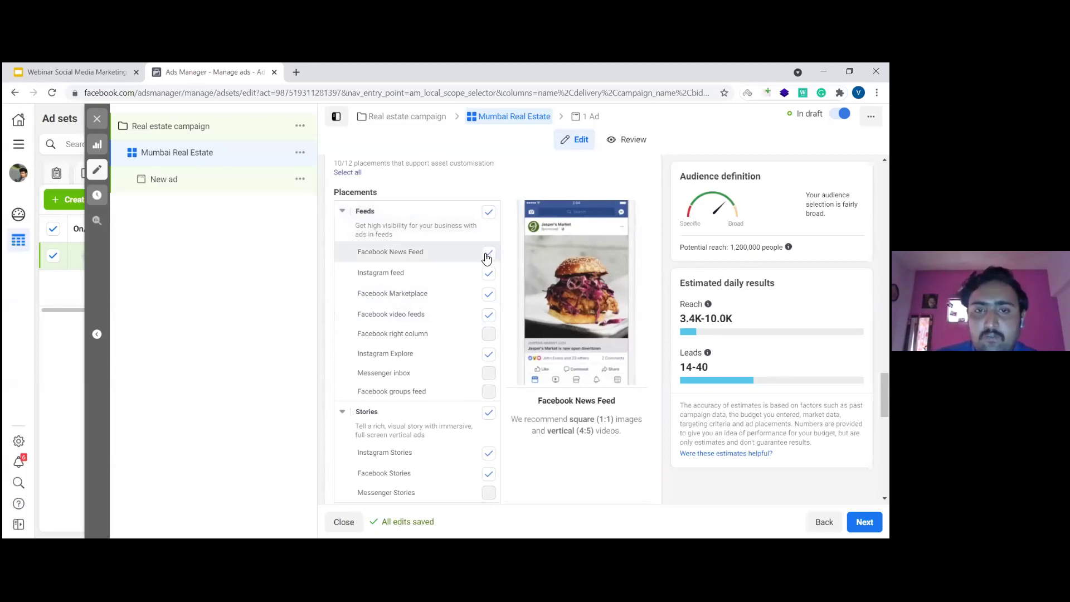
click(490, 296)
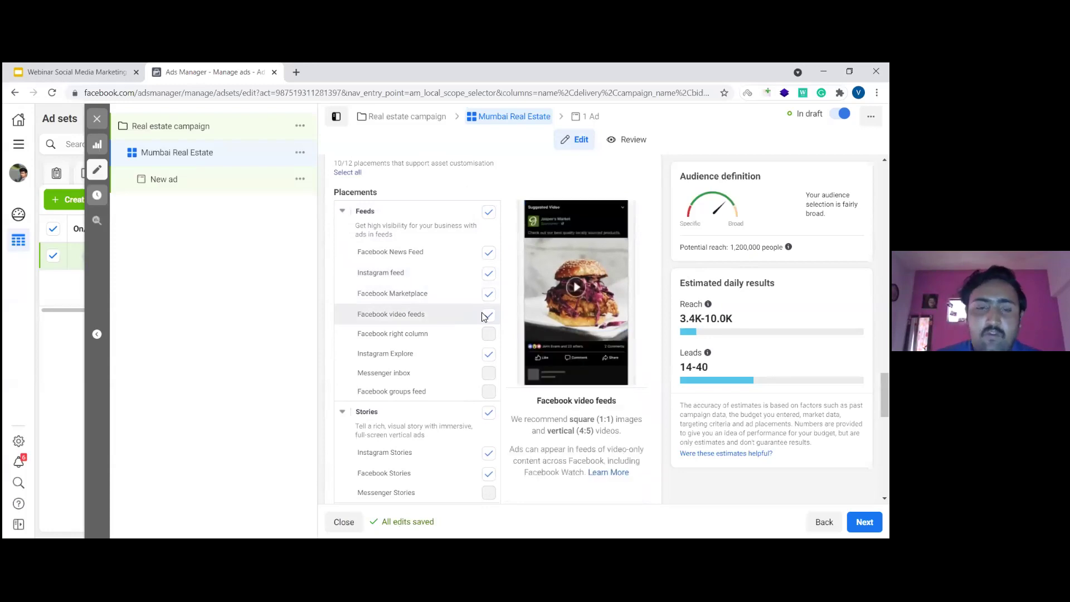
scroll(481, 313, down, 1)
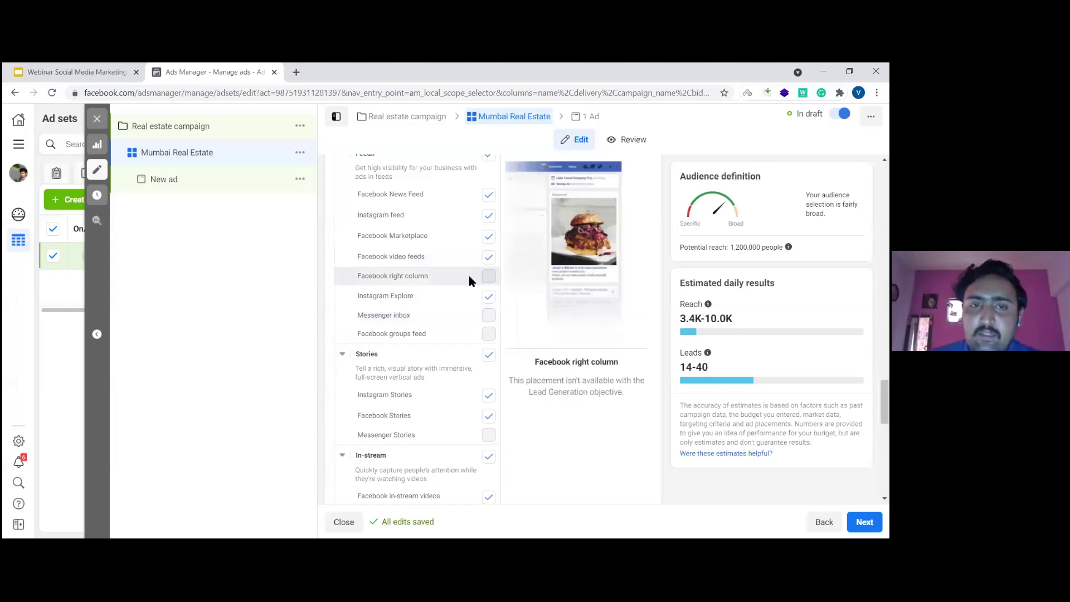
scroll(440, 296, up, 1)
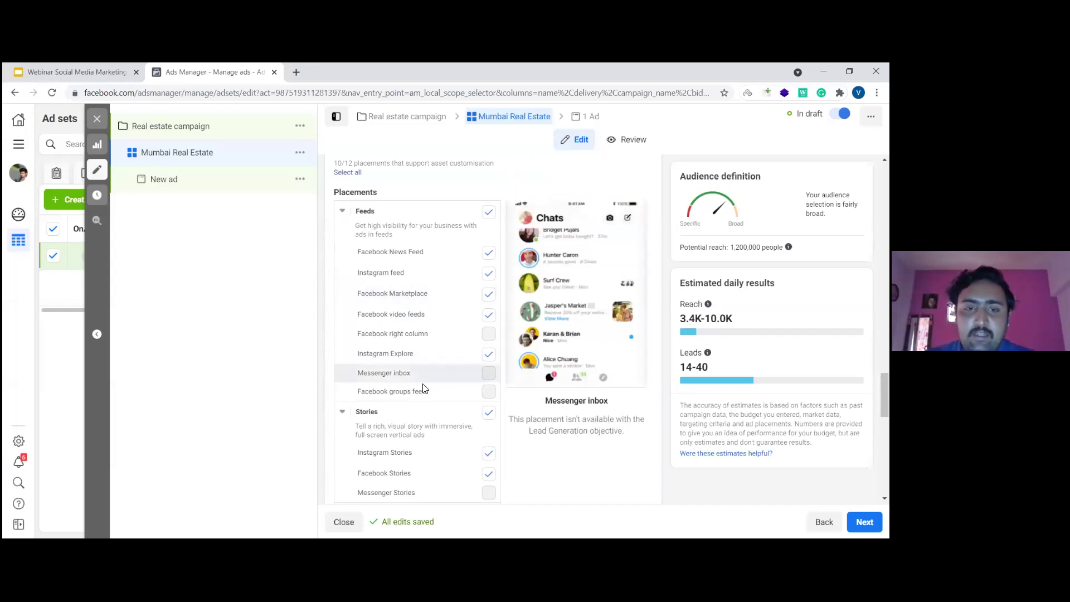
scroll(424, 345, down, 3)
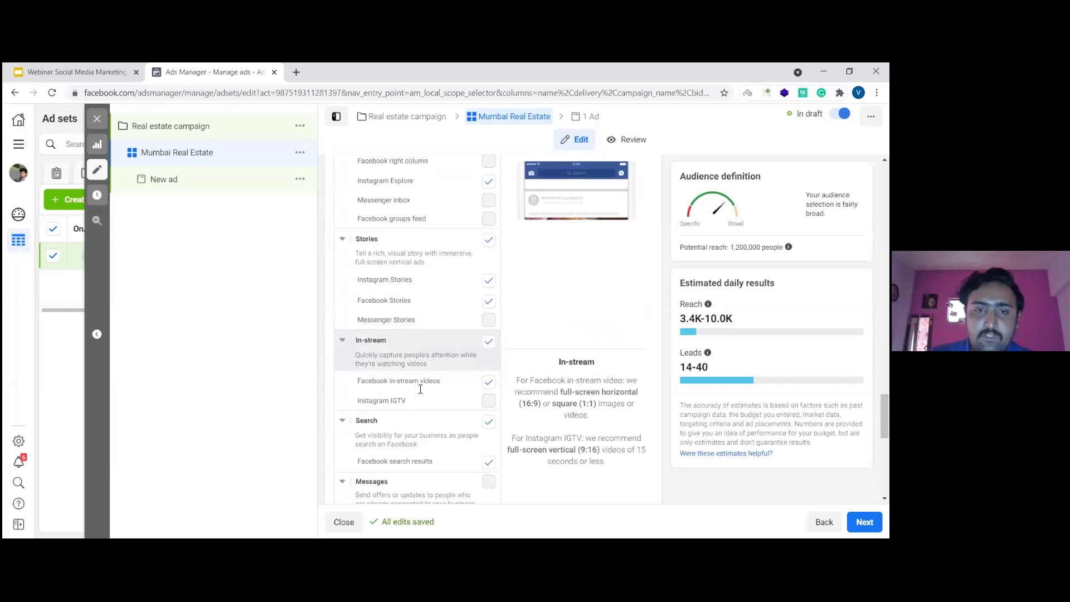
scroll(420, 389, down, 2)
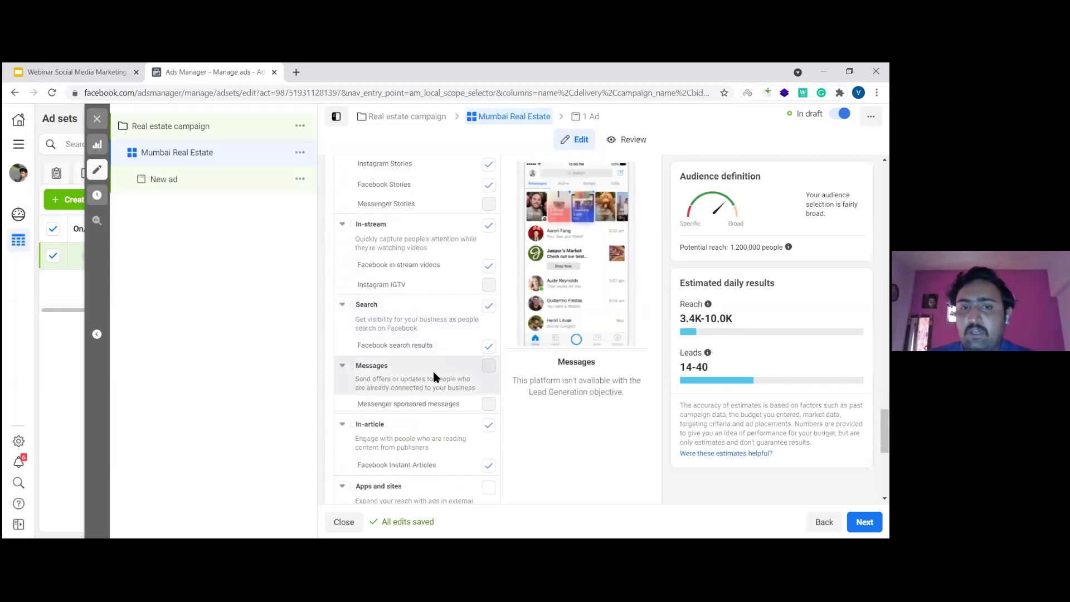
scroll(434, 387, down, 1)
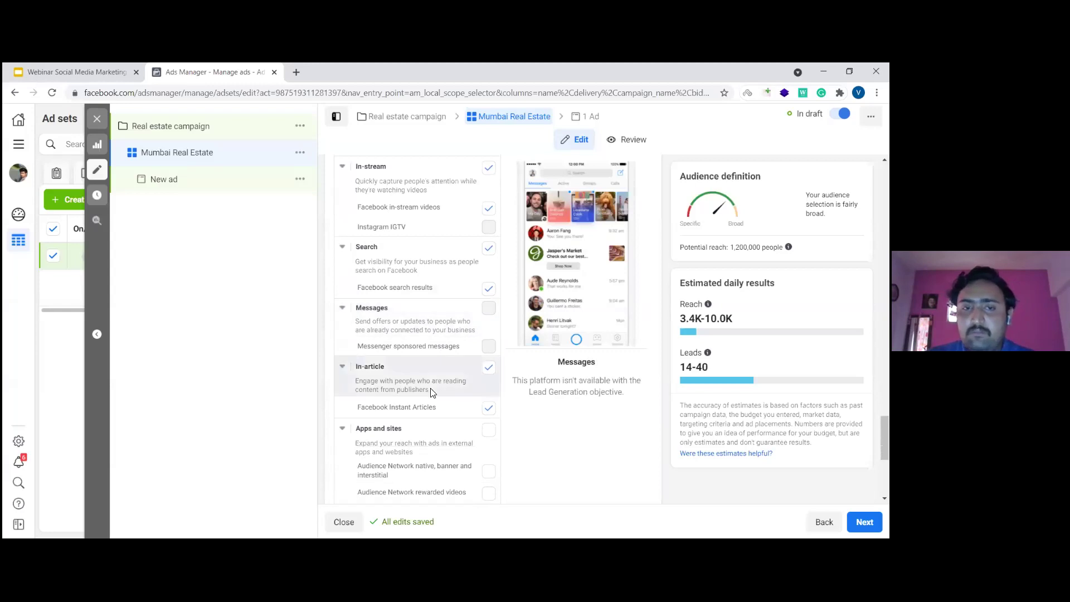
scroll(440, 383, down, 2)
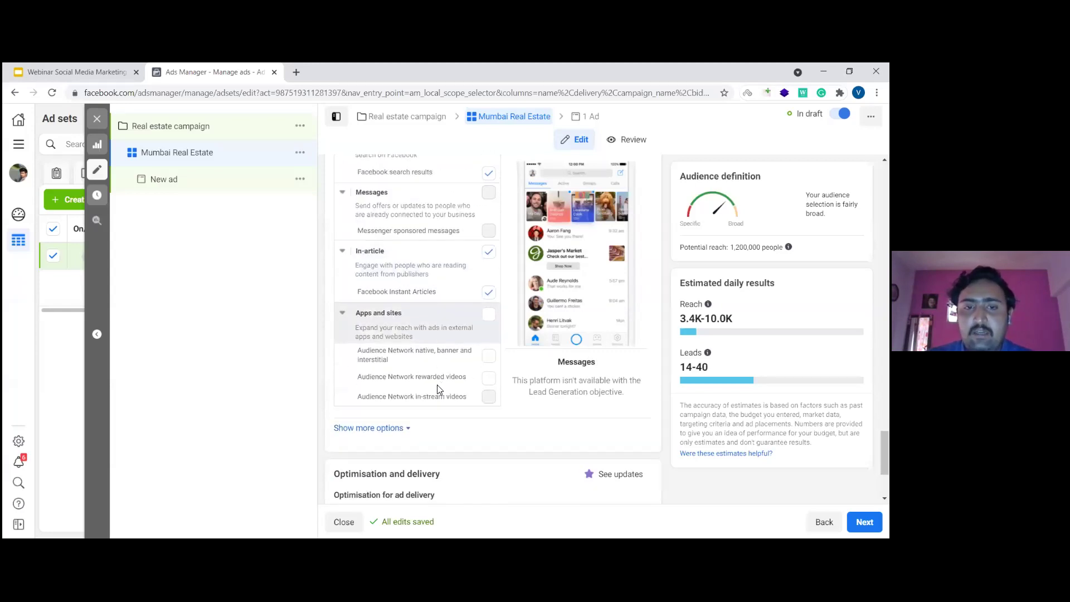
scroll(446, 323, up, 10)
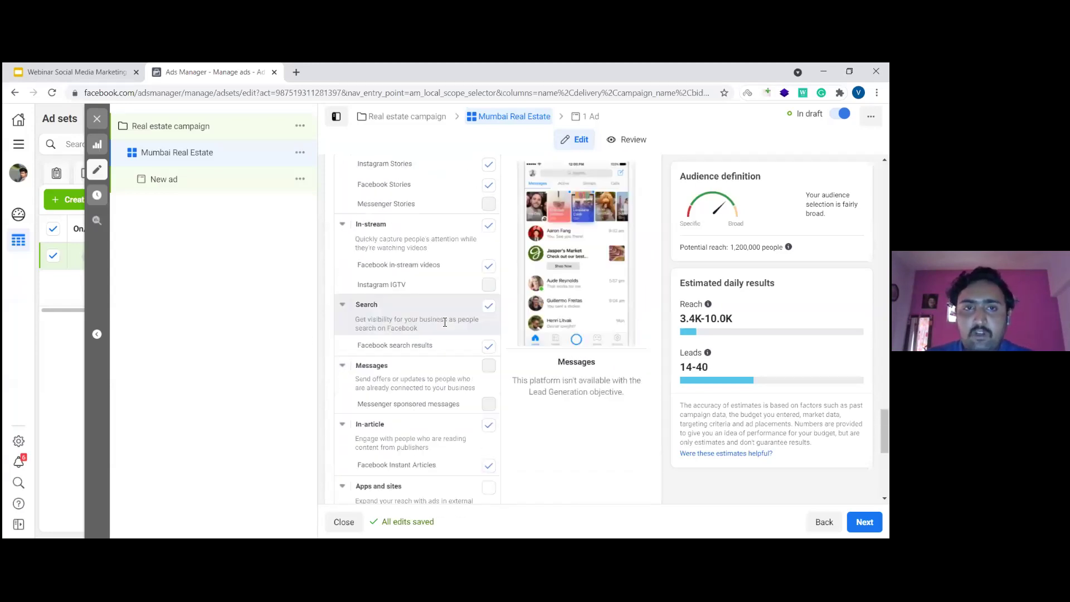
scroll(398, 318, up, 5)
scroll(349, 266, down, 5)
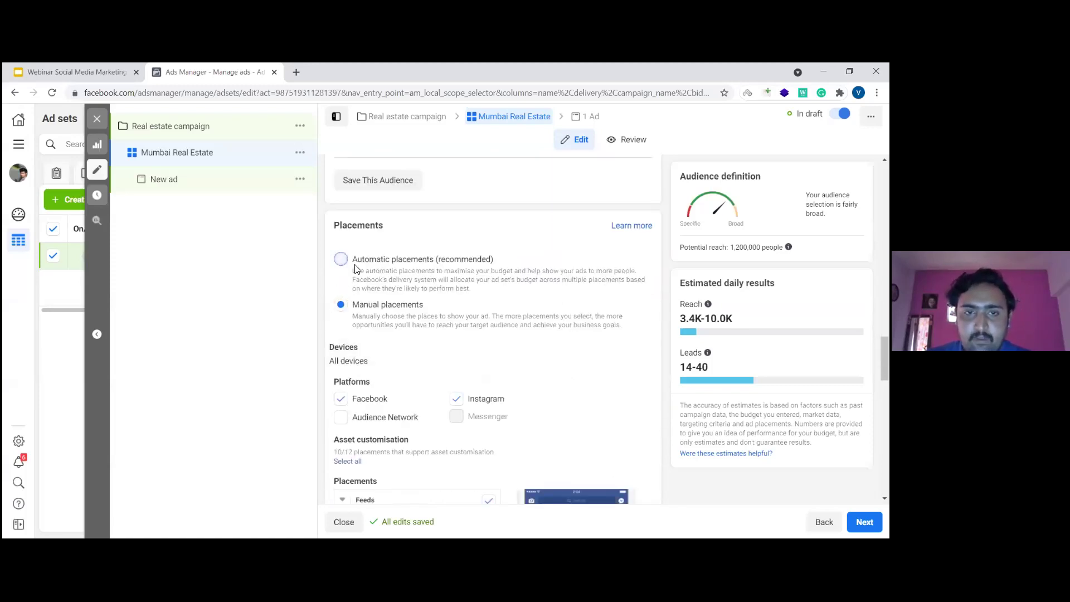
click(358, 269)
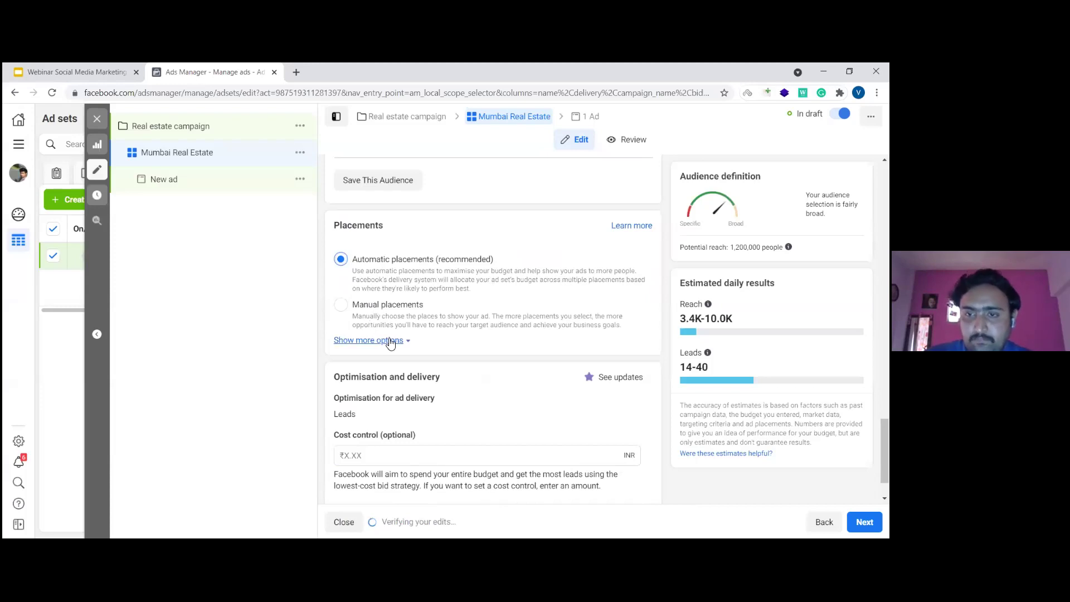
Step: Open the New ad from the left campaign tree for editing
scroll(569, 334, up, 2)
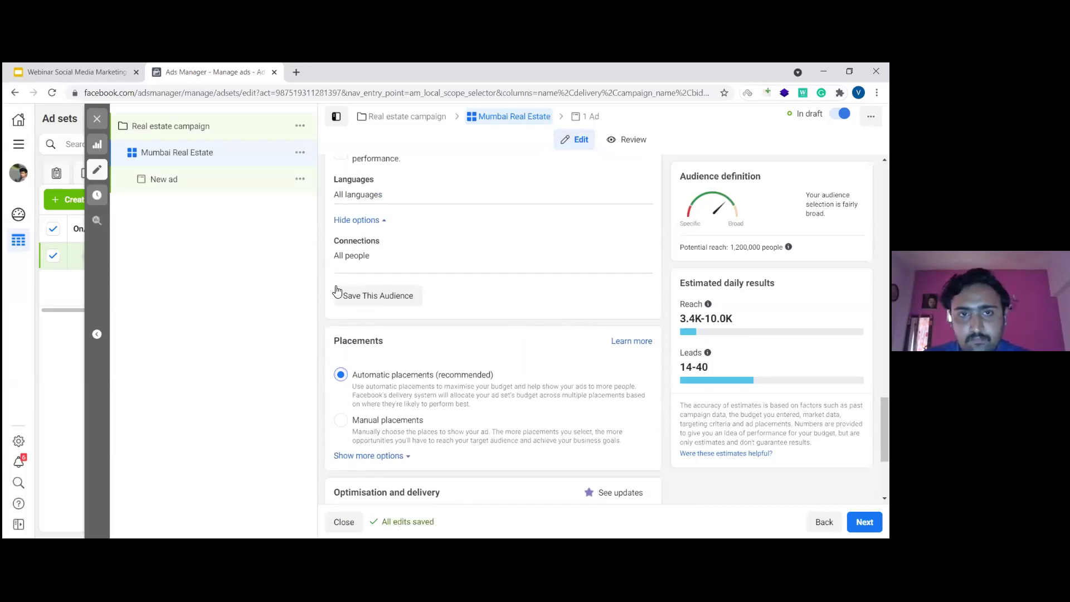
click(228, 188)
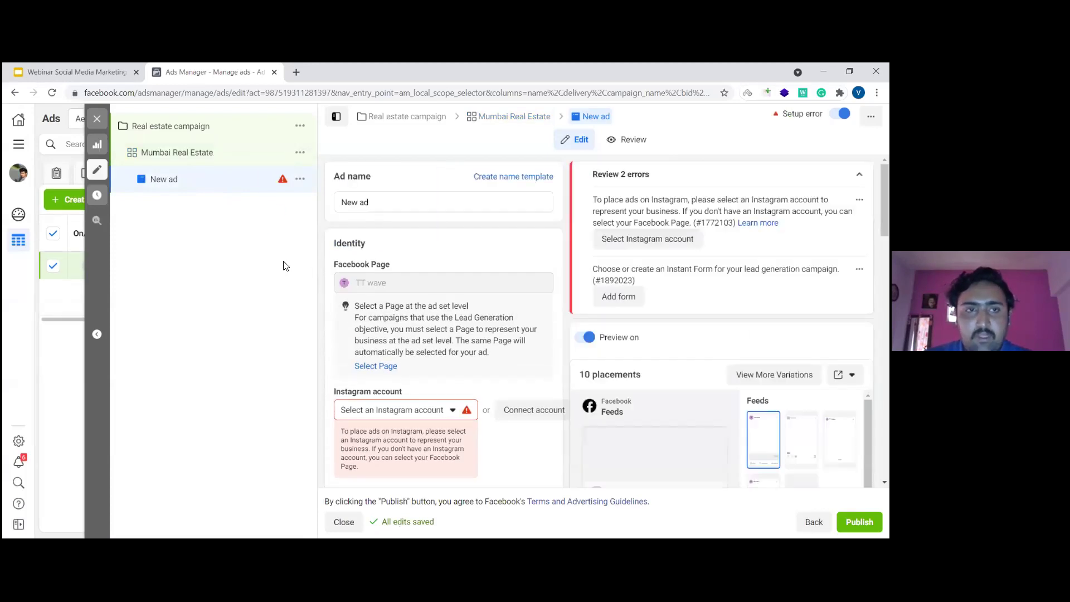
Step: Check the Instagram account list and leave the selection unchanged
scroll(415, 281, down, 2)
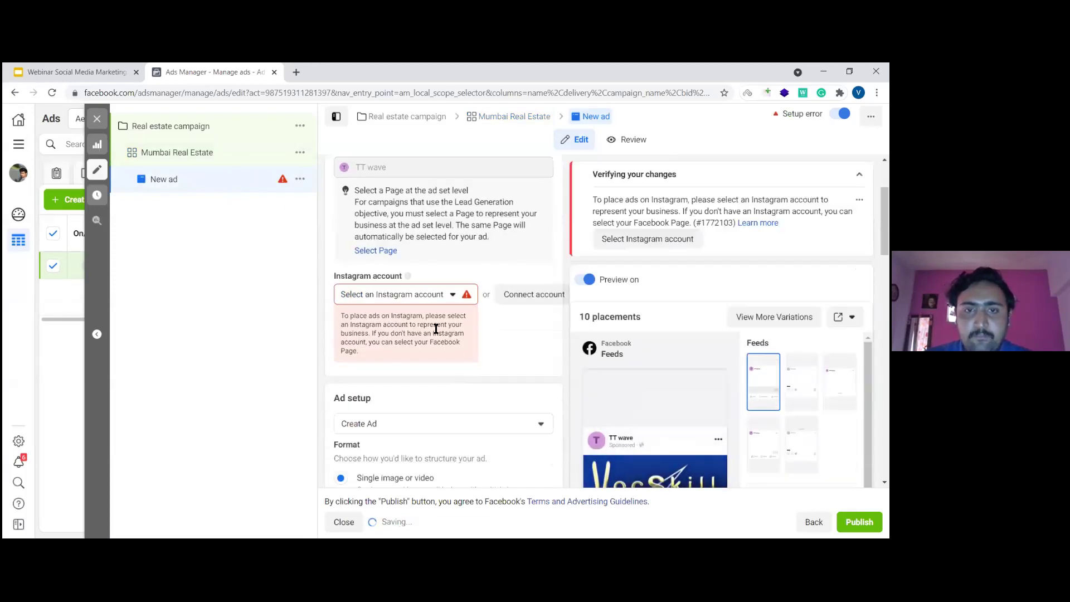
click(453, 296)
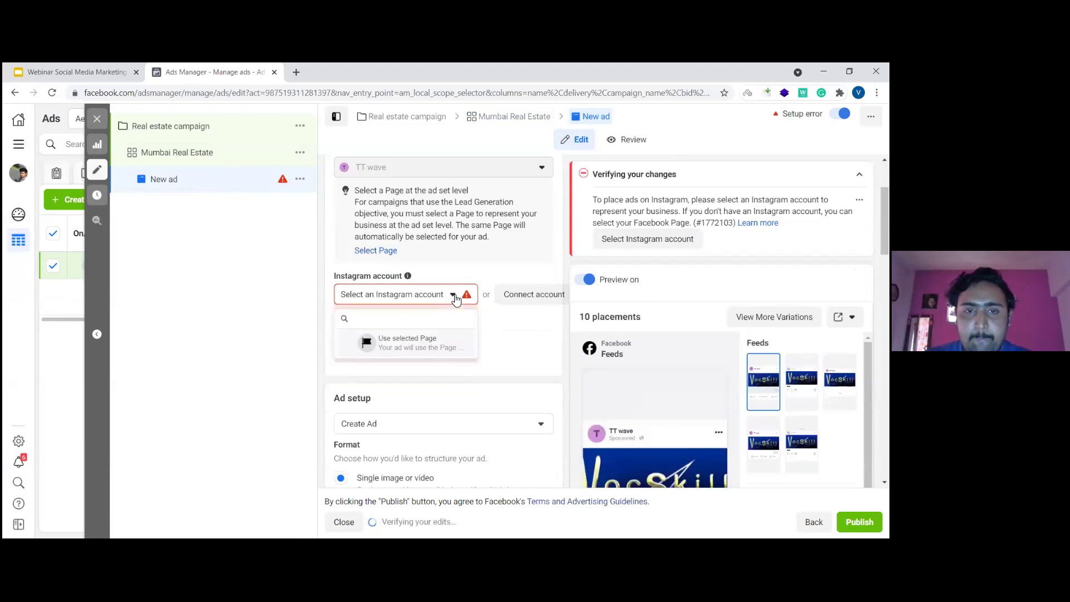
click(454, 295)
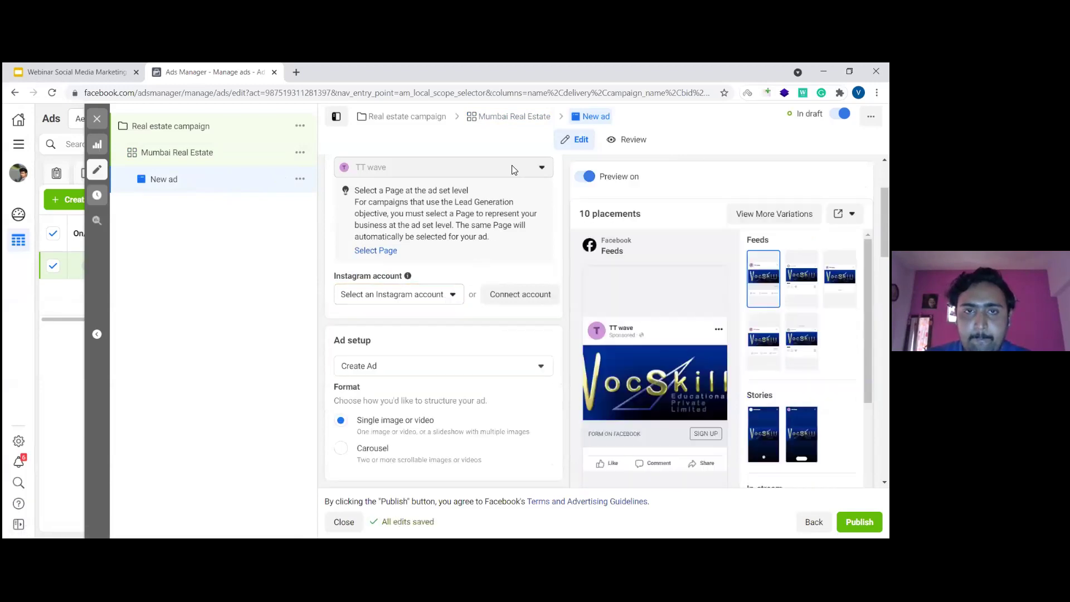
Step: Rename the ad to 'mumbai ad' and go back to the Mumbai Real Estate ad set
scroll(432, 368, up, 2)
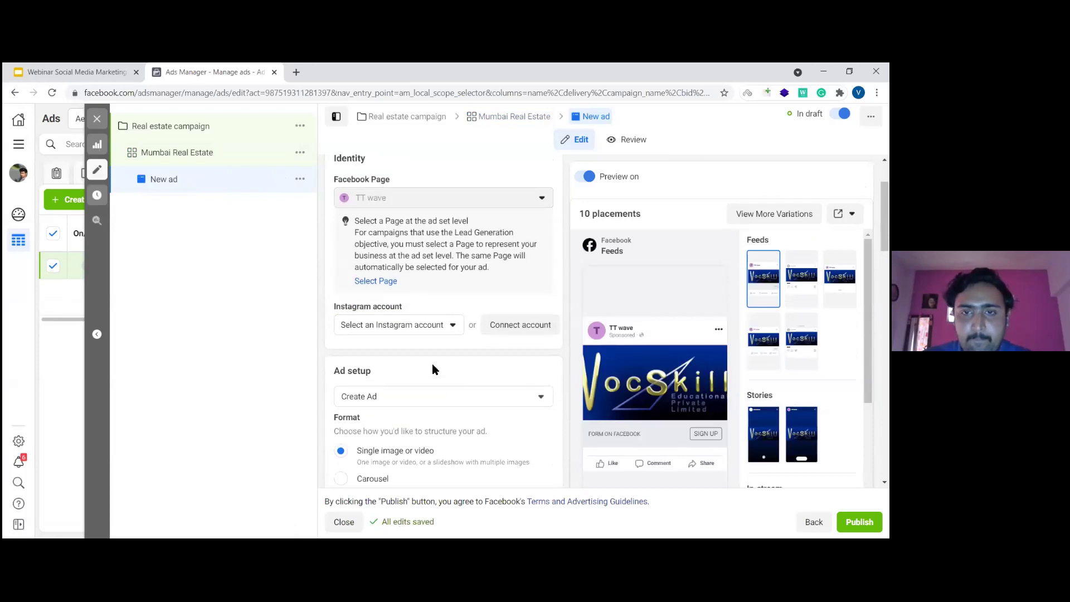
key(Tab)
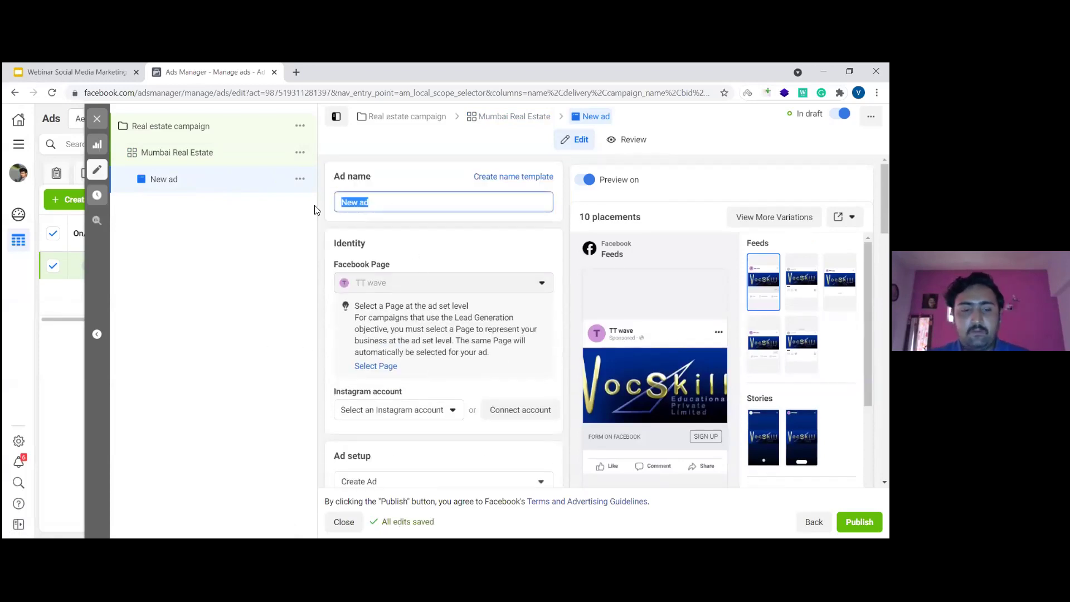
text(mumba)
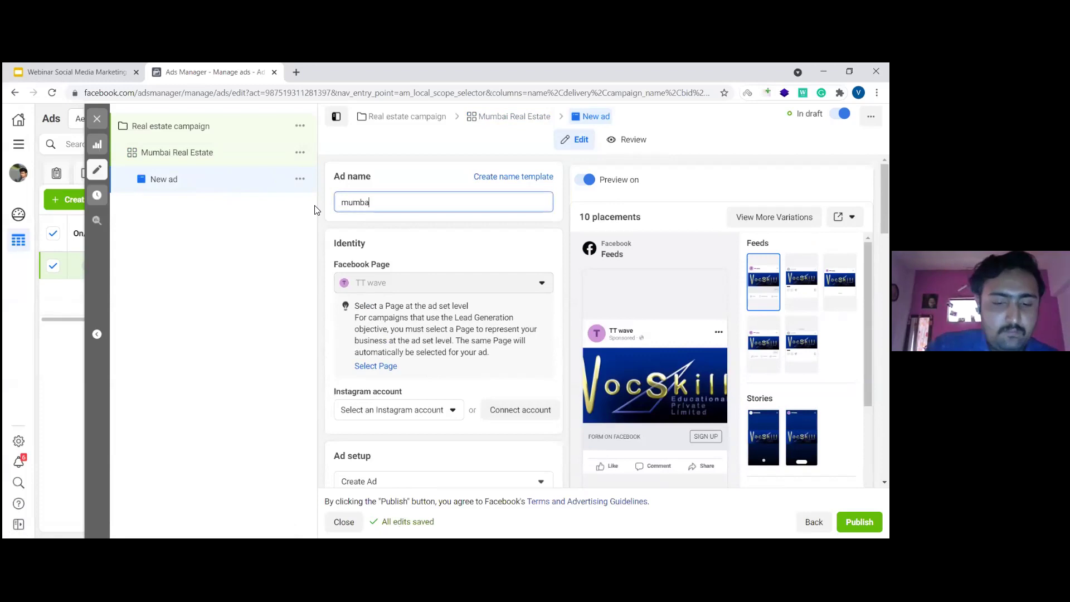
text(i a)
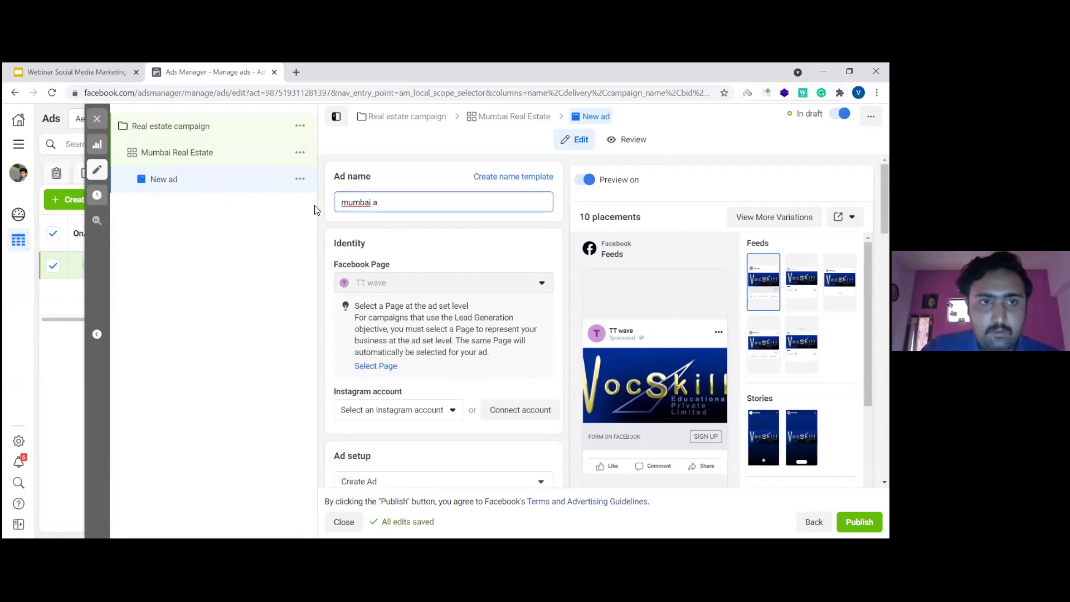
text(d)
click(365, 247)
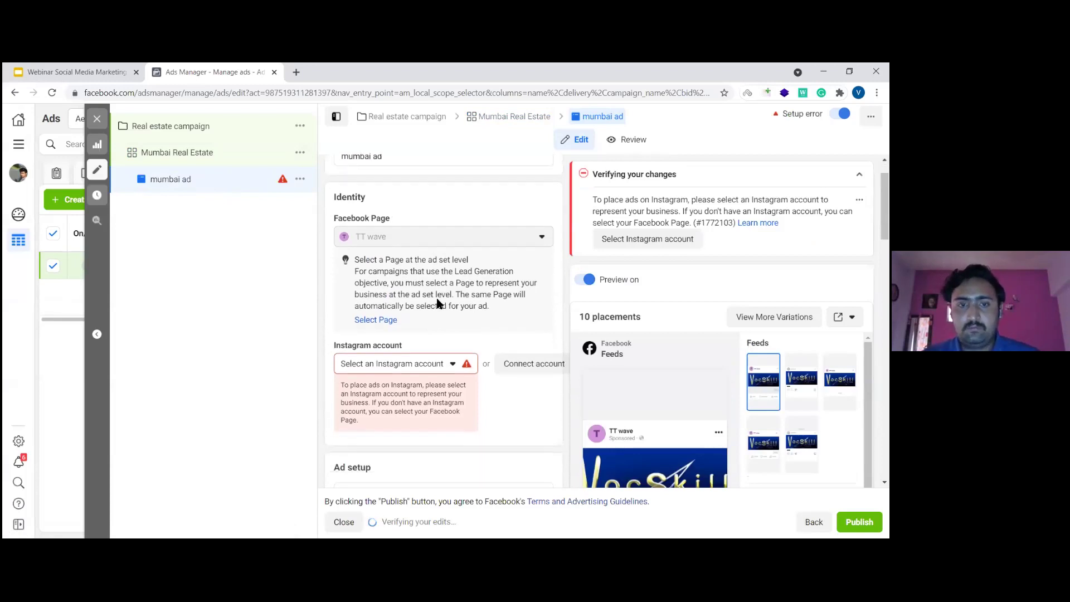
scroll(439, 301, down, 1)
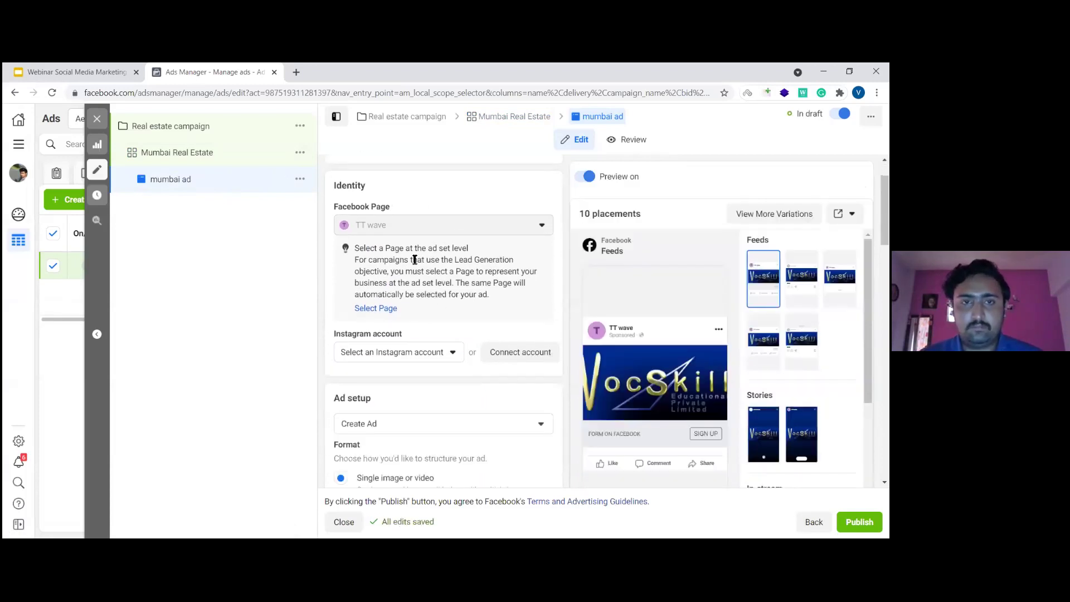
click(186, 154)
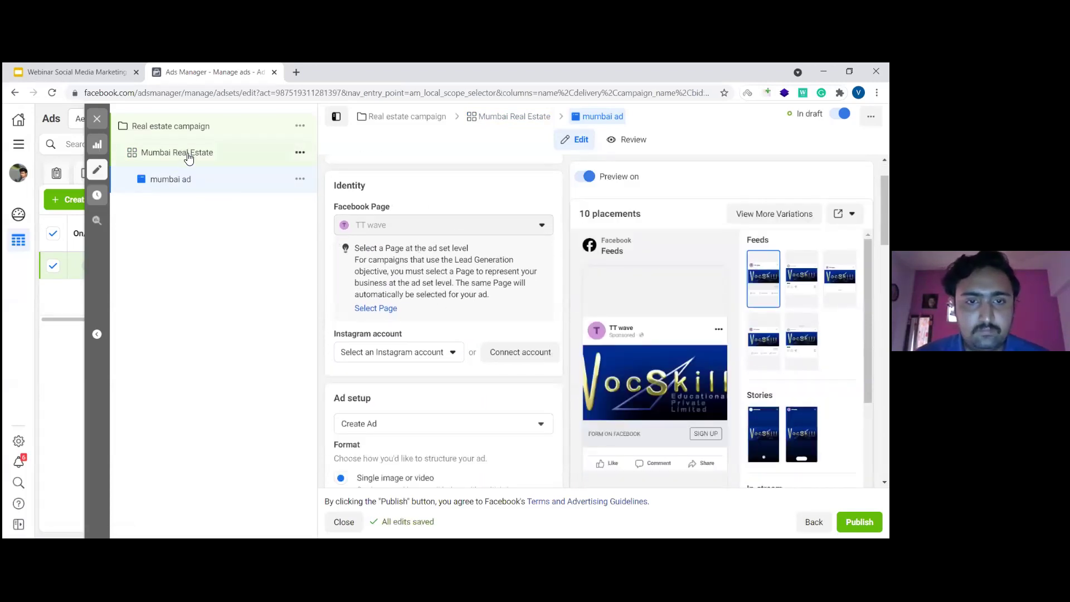
Step: Choose Vocskill as the ad set's Facebook Page, then reopen mumbai ad
click(550, 416)
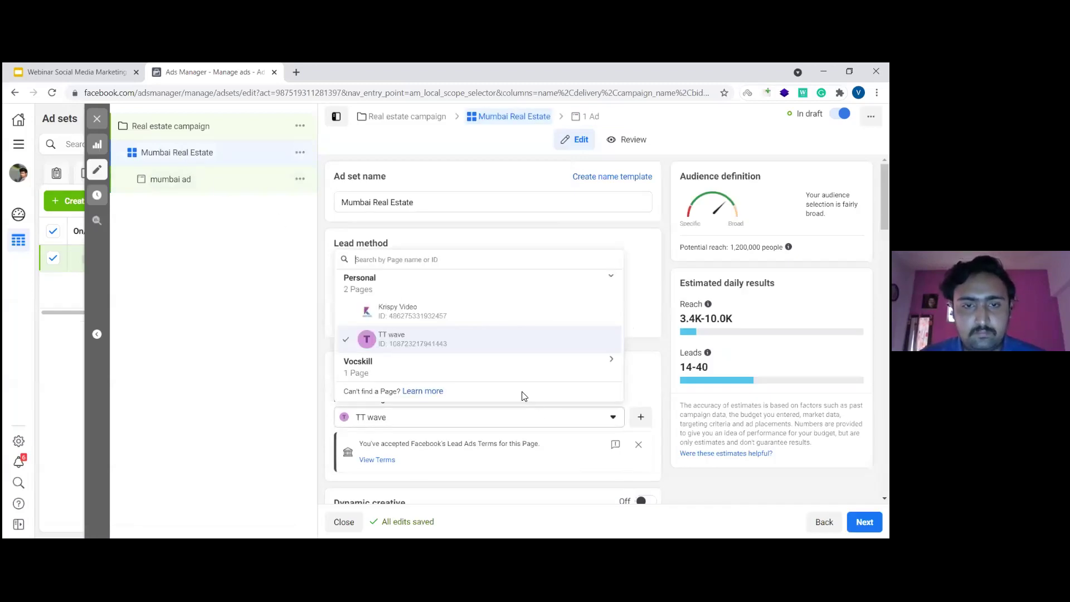
click(478, 369)
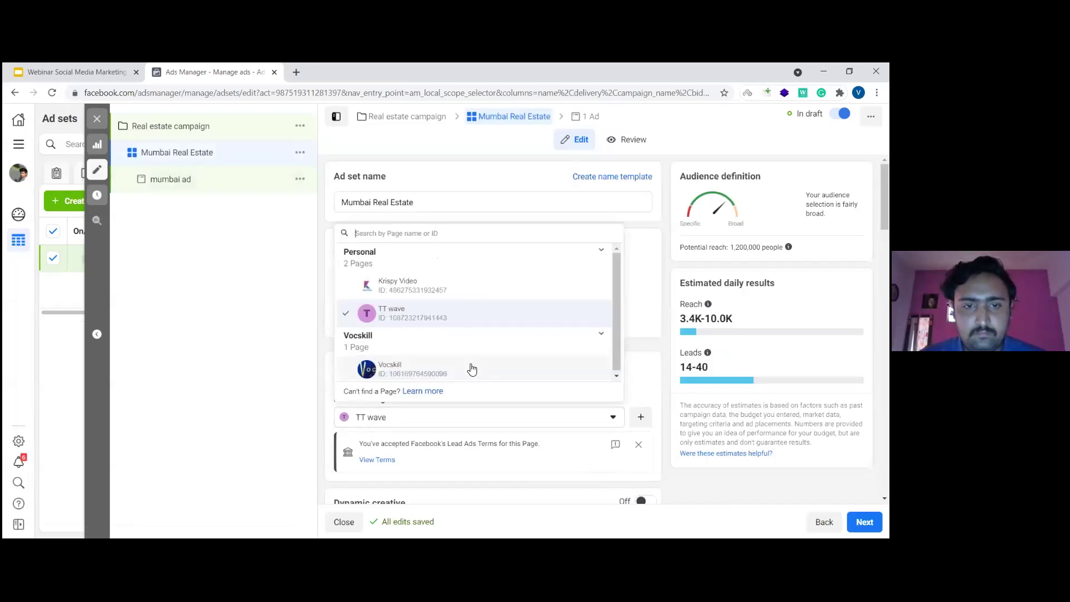
click(470, 370)
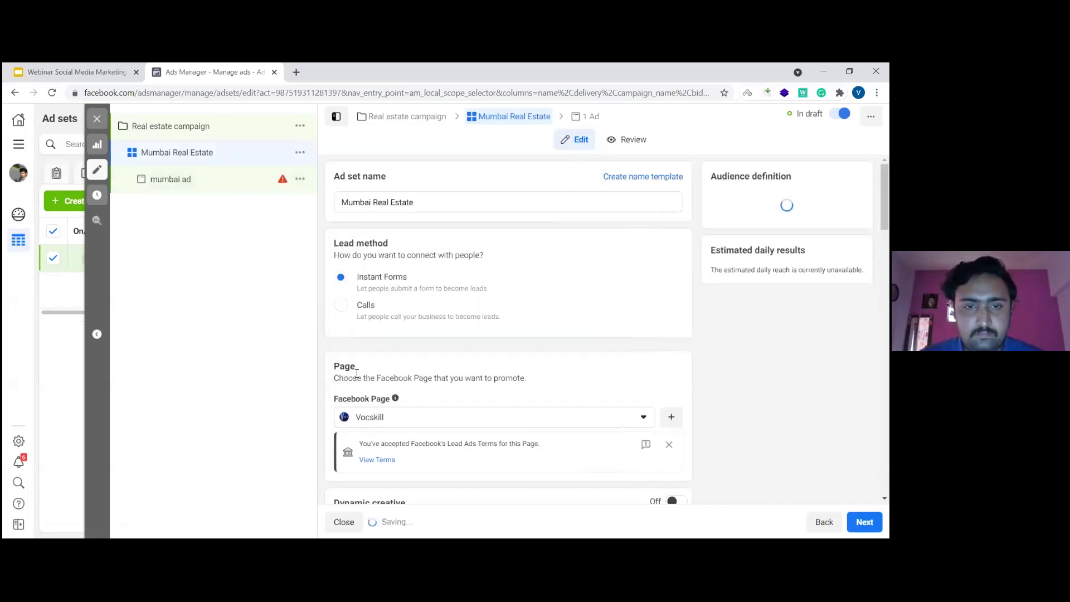
click(221, 193)
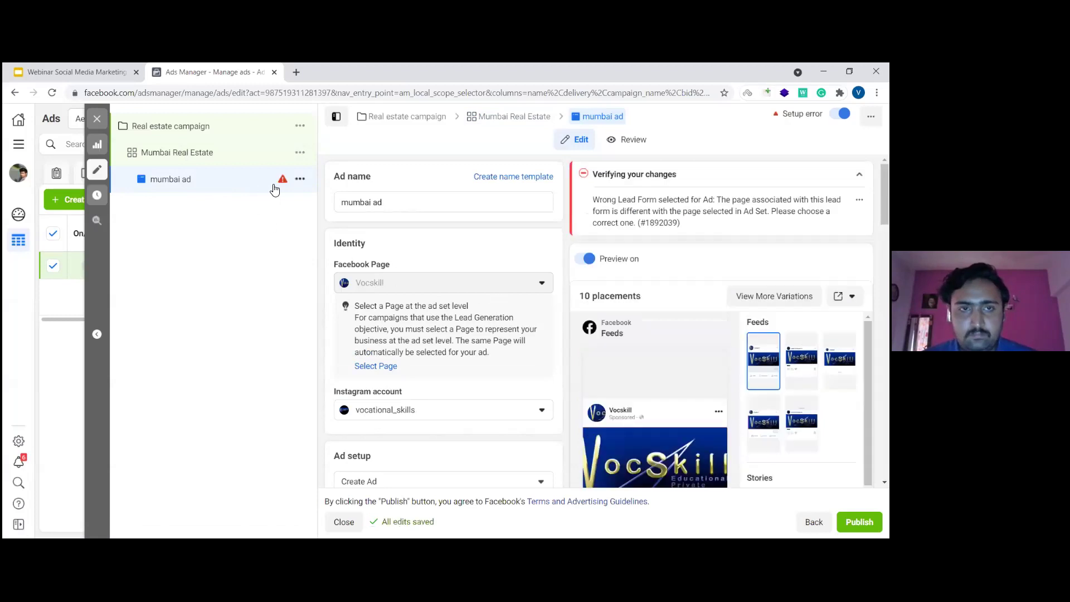
scroll(468, 260, down, 1)
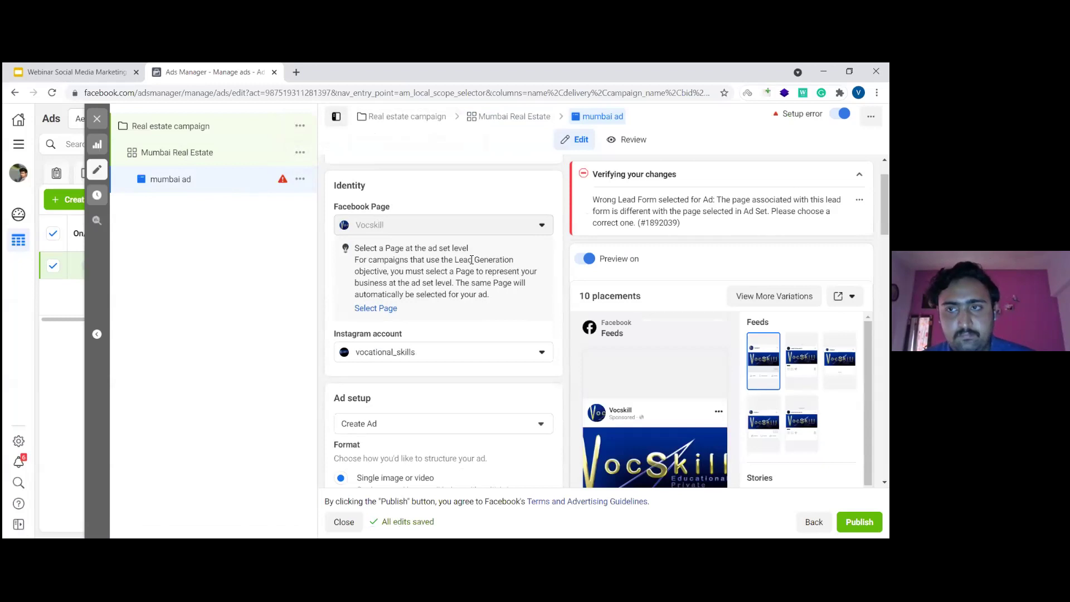
scroll(470, 258, up, 1)
scroll(466, 258, down, 2)
scroll(379, 210, up, 2)
click(391, 201)
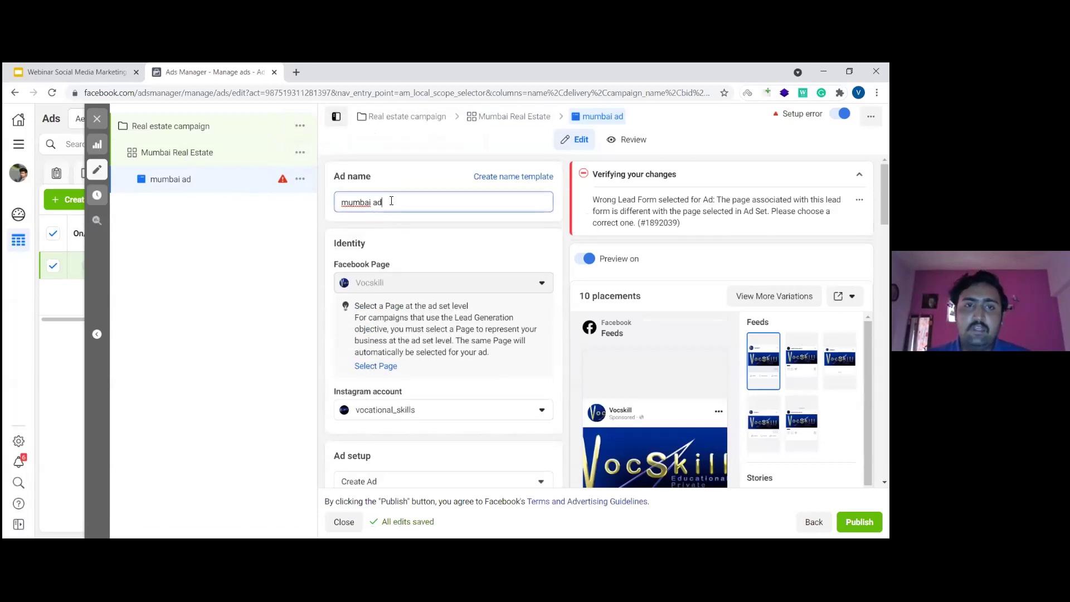
click(217, 335)
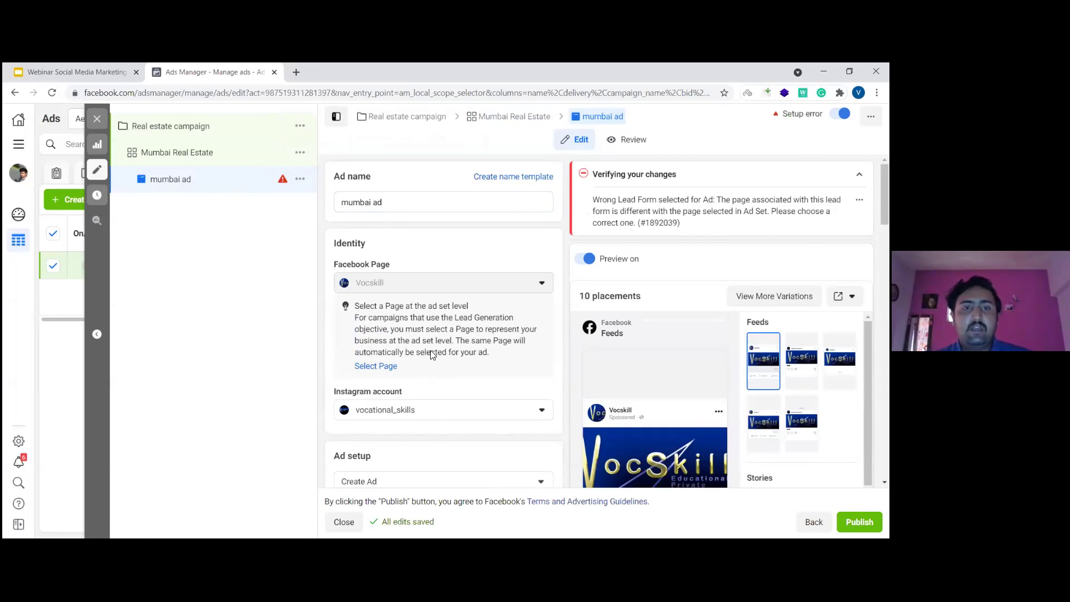
scroll(440, 287, down, 1)
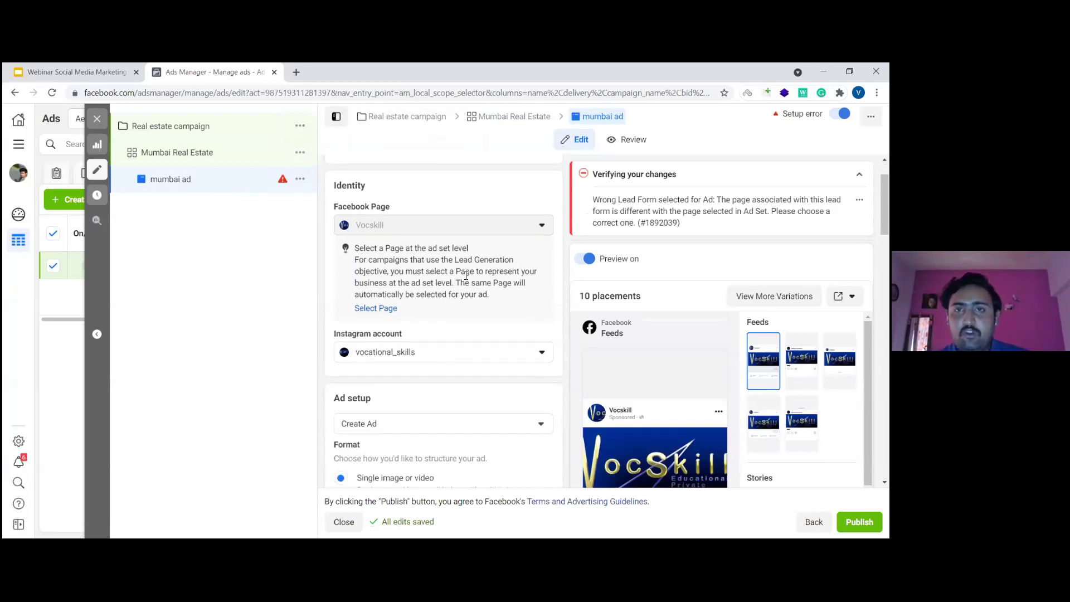
scroll(448, 329, down, 1)
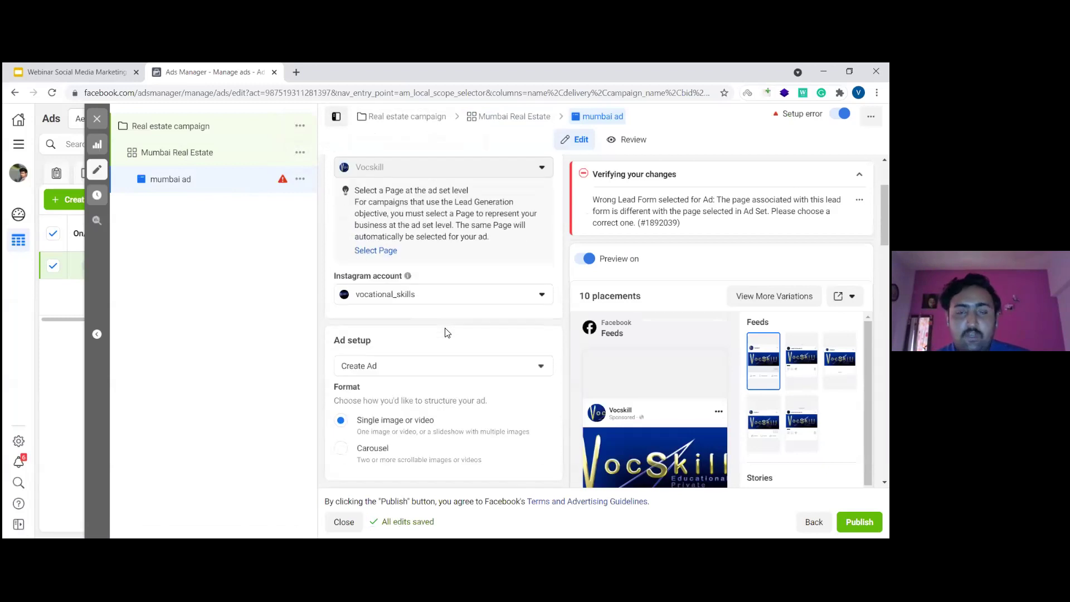
scroll(473, 334, down, 1)
scroll(470, 333, down, 1)
scroll(470, 333, down, 1)
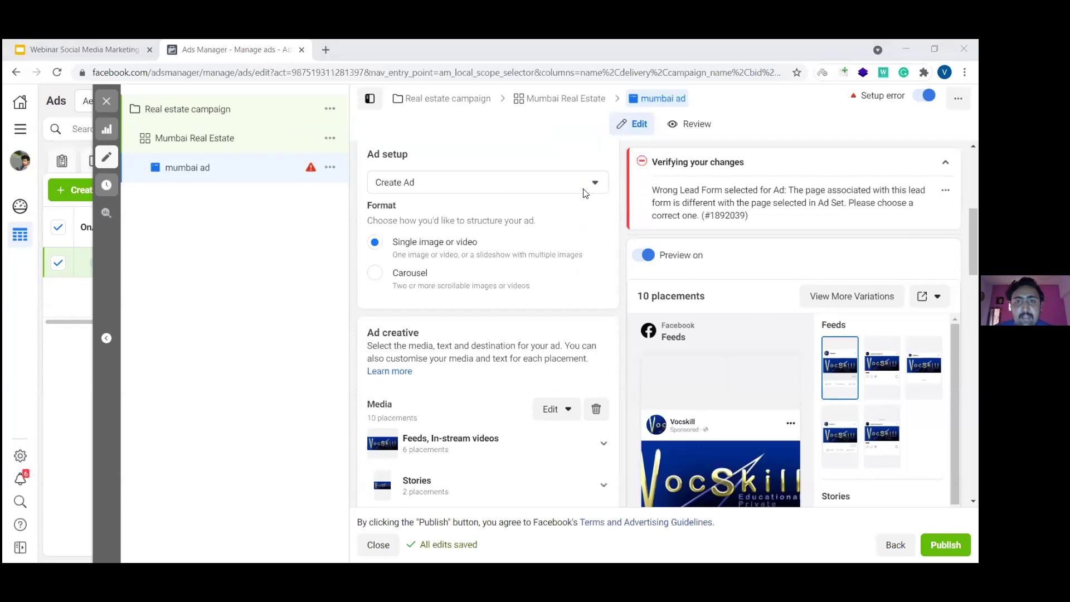
click(242, 149)
Step: Review the ad set's budget, audience and detailed targeting, then return to mumbai ad
scroll(592, 292, down, 5)
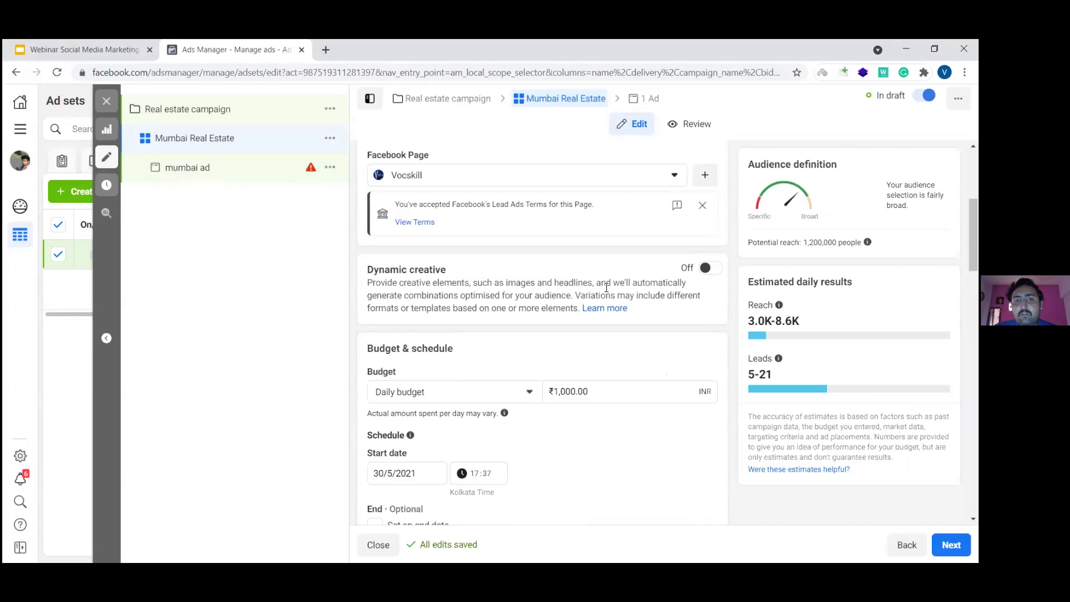
scroll(597, 312, down, 2)
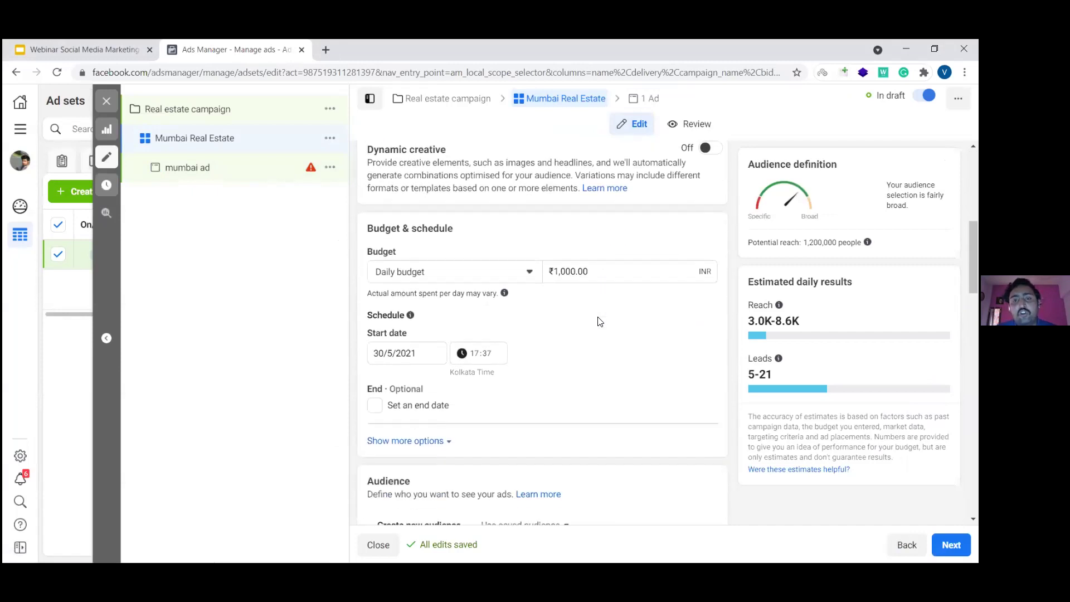
scroll(600, 321, down, 9)
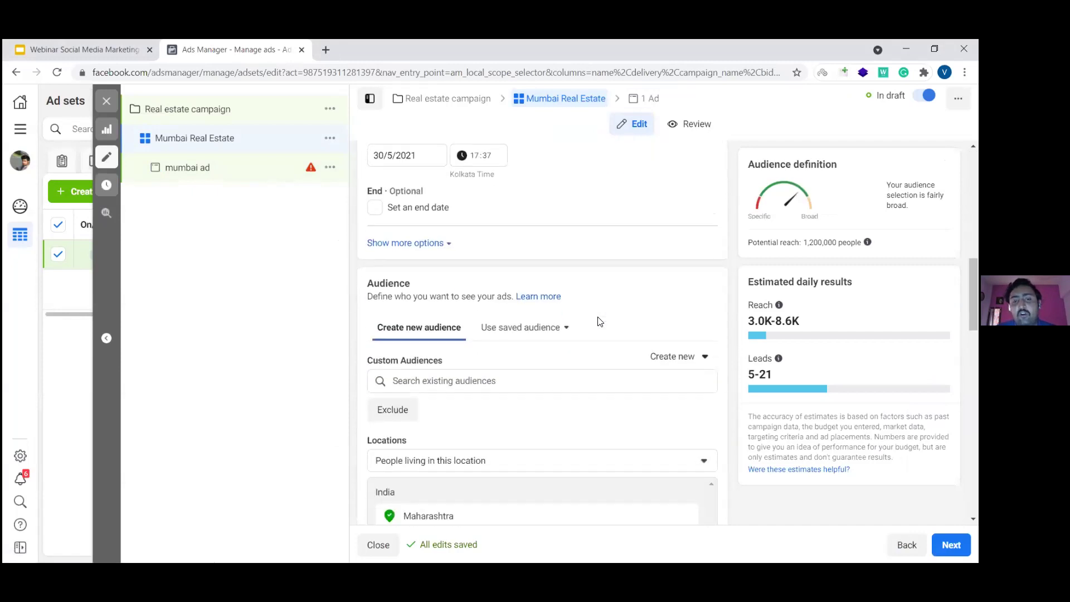
scroll(563, 375, down, 3)
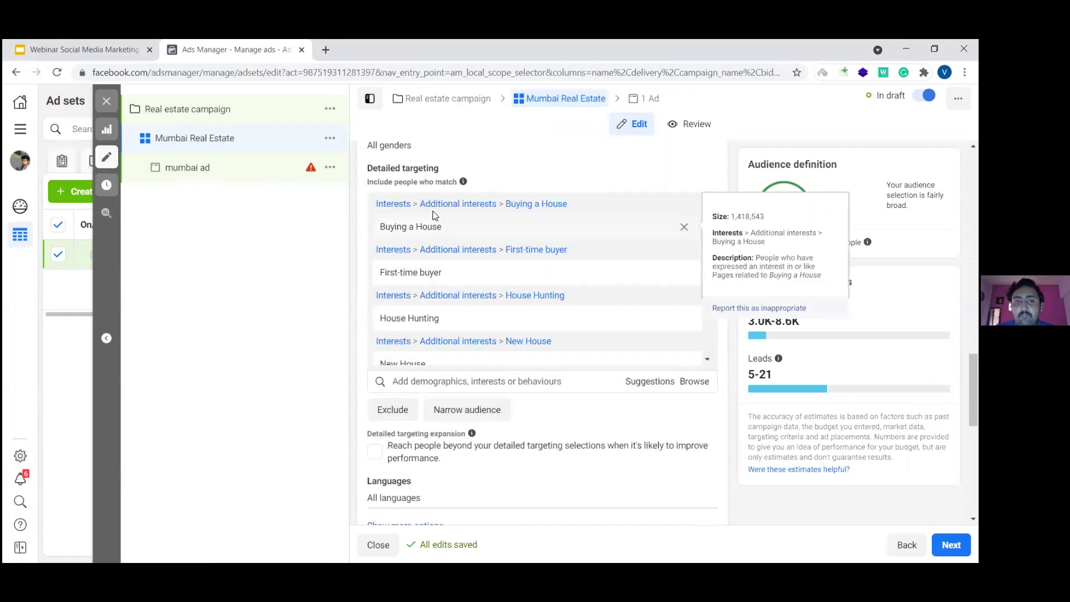
scroll(447, 273, down, 3)
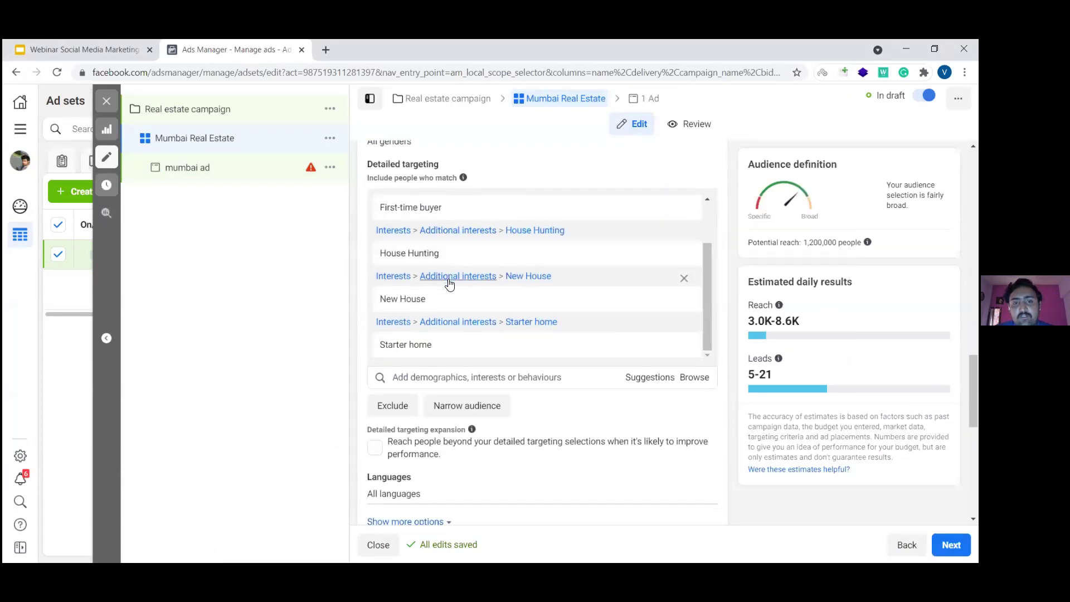
click(210, 184)
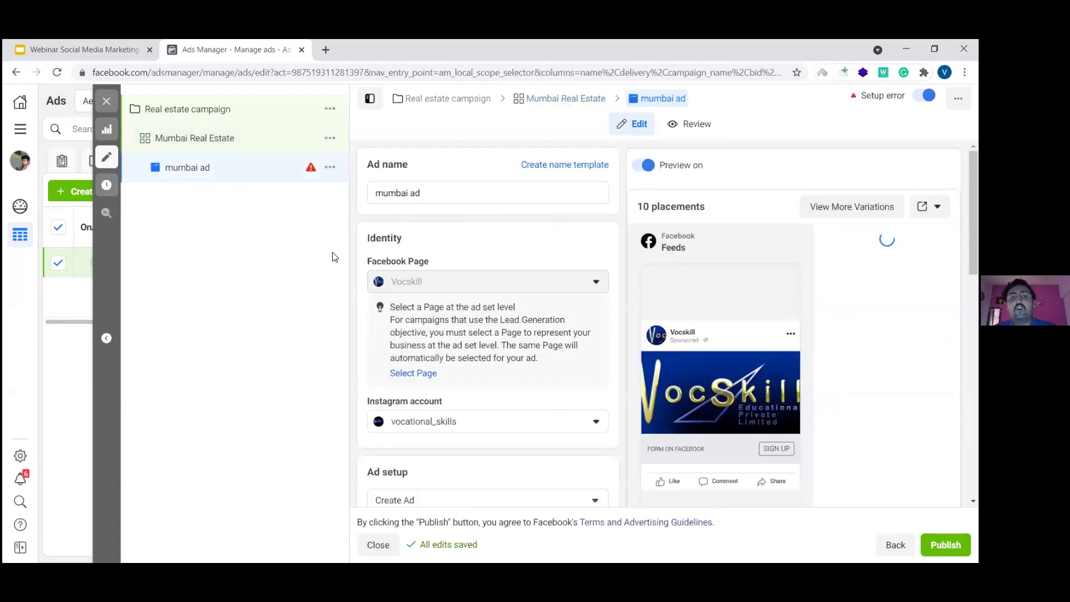
Step: Find mumbai ad's Media section and bring up its edit options
scroll(503, 242, down, 2)
scroll(502, 243, down, 3)
scroll(504, 257, down, 4)
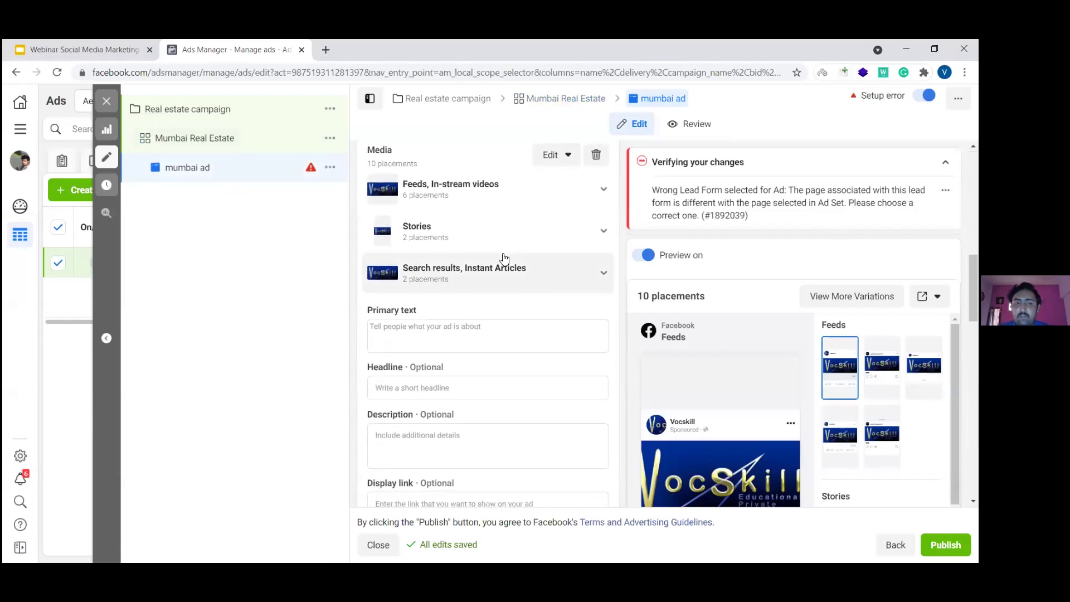
scroll(504, 257, down, 1)
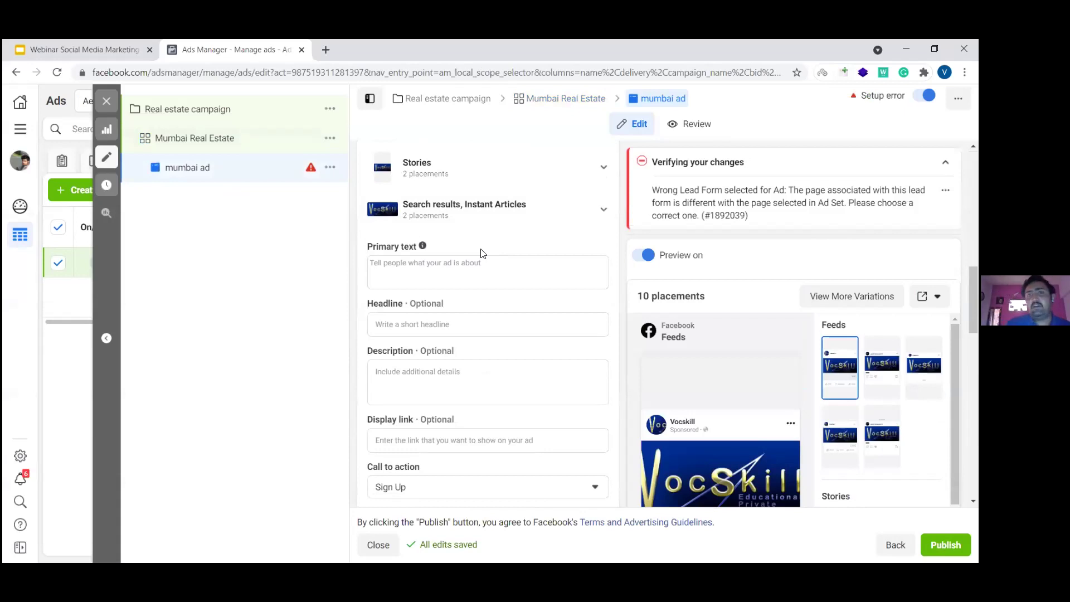
scroll(490, 298, up, 2)
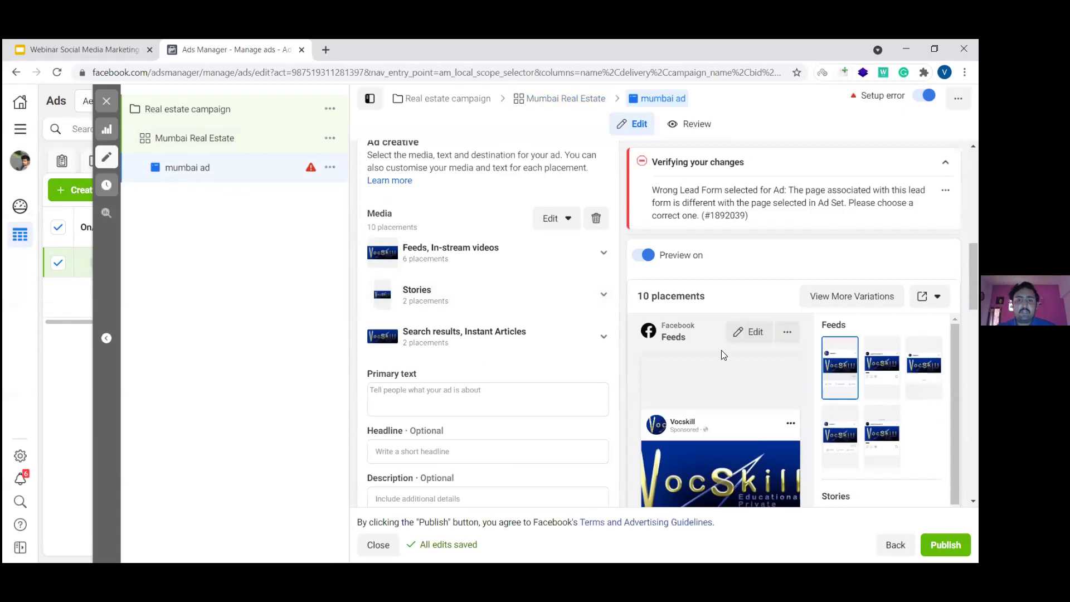
scroll(470, 334, down, 1)
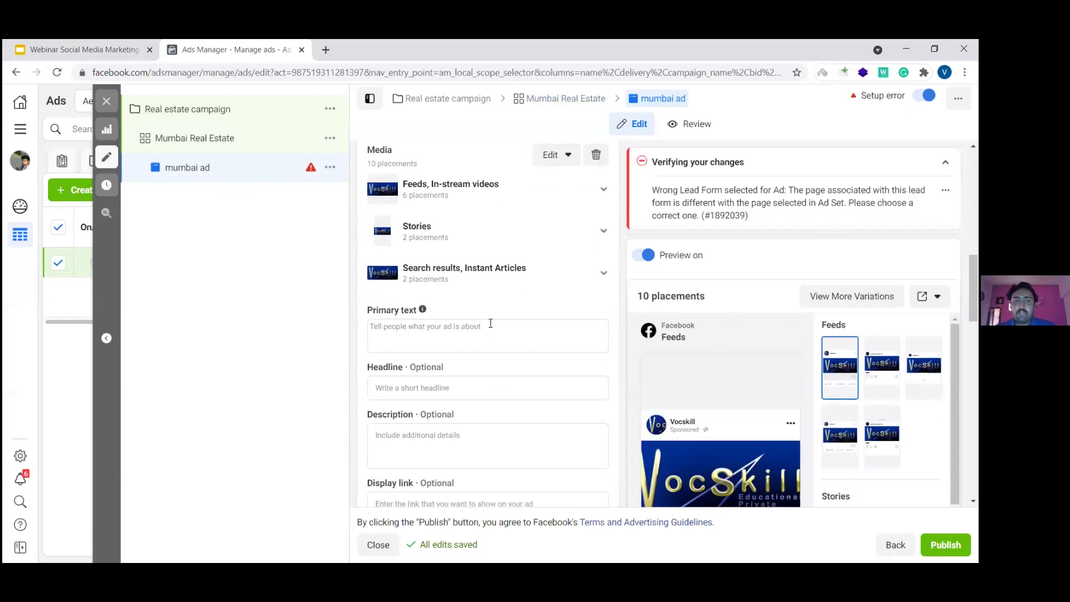
scroll(513, 324, down, 1)
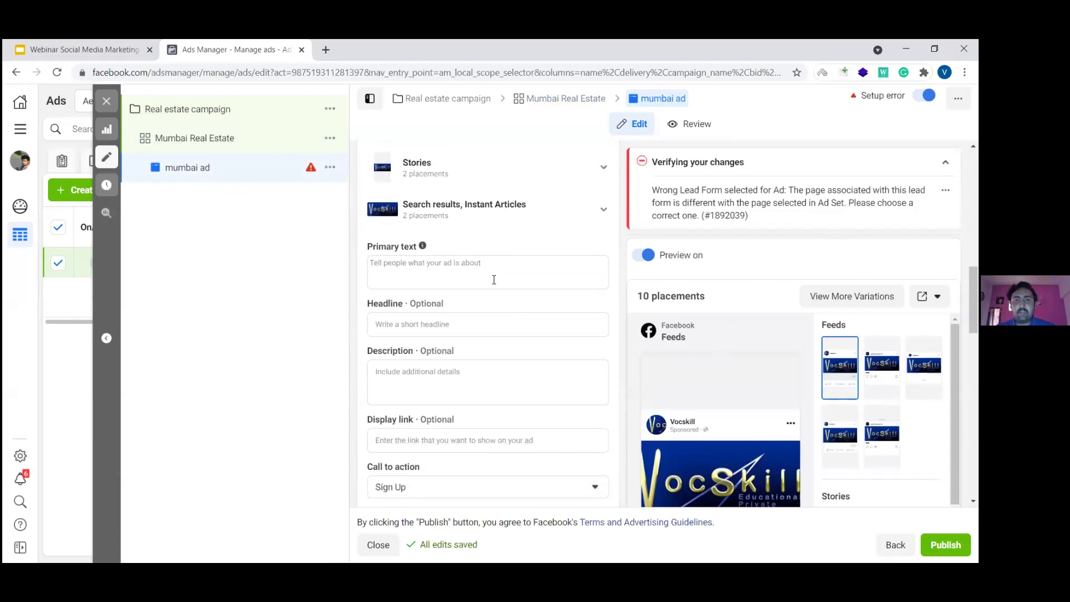
scroll(507, 339, up, 1)
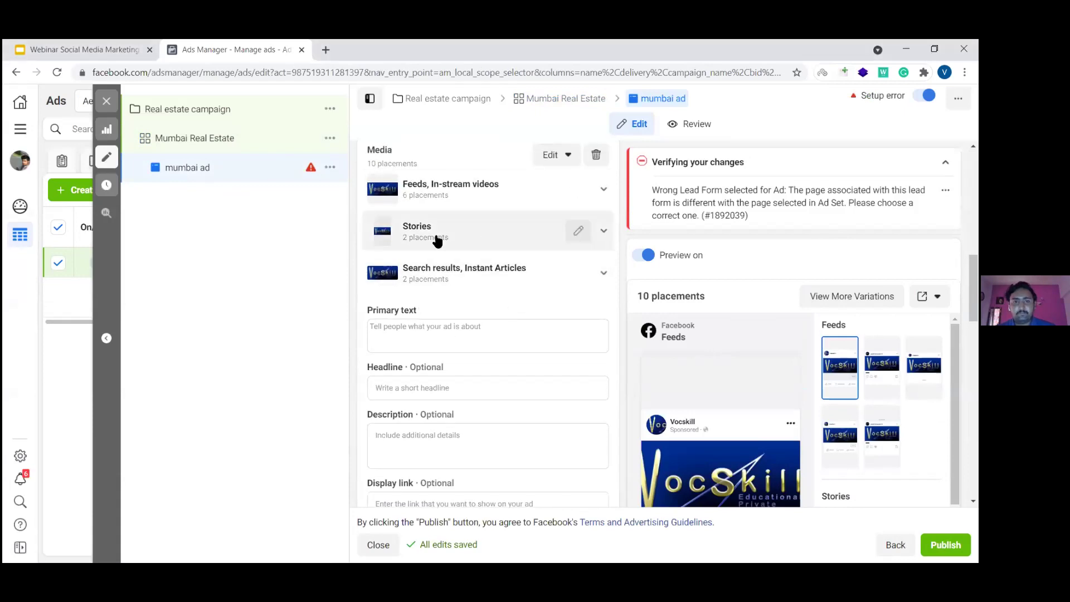
click(558, 156)
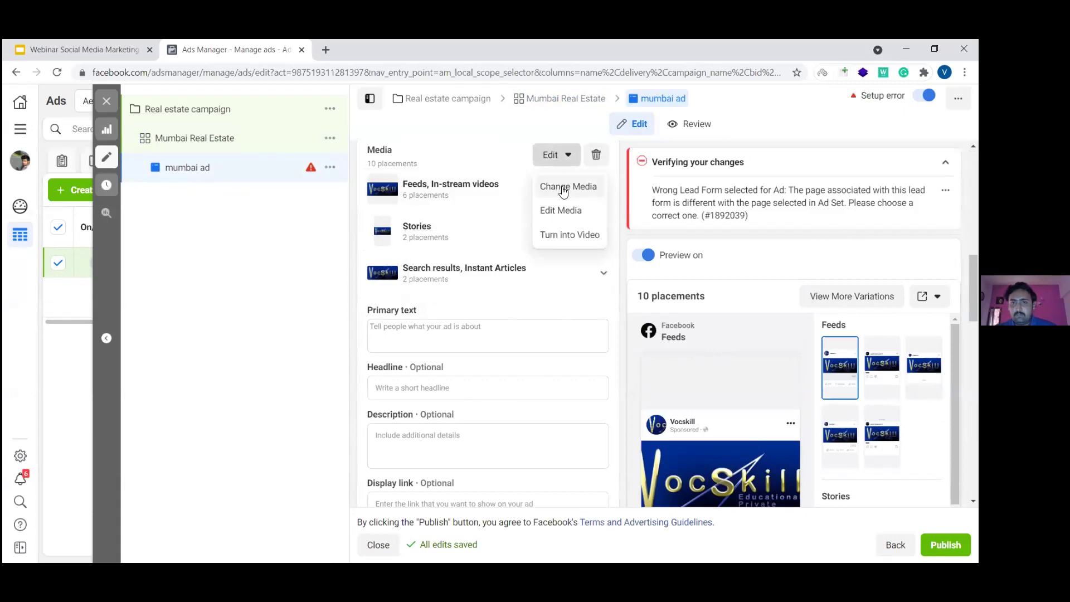
Step: Swap the VocSkill logo for the house image, real estate.png, across all 10 placements
click(564, 187)
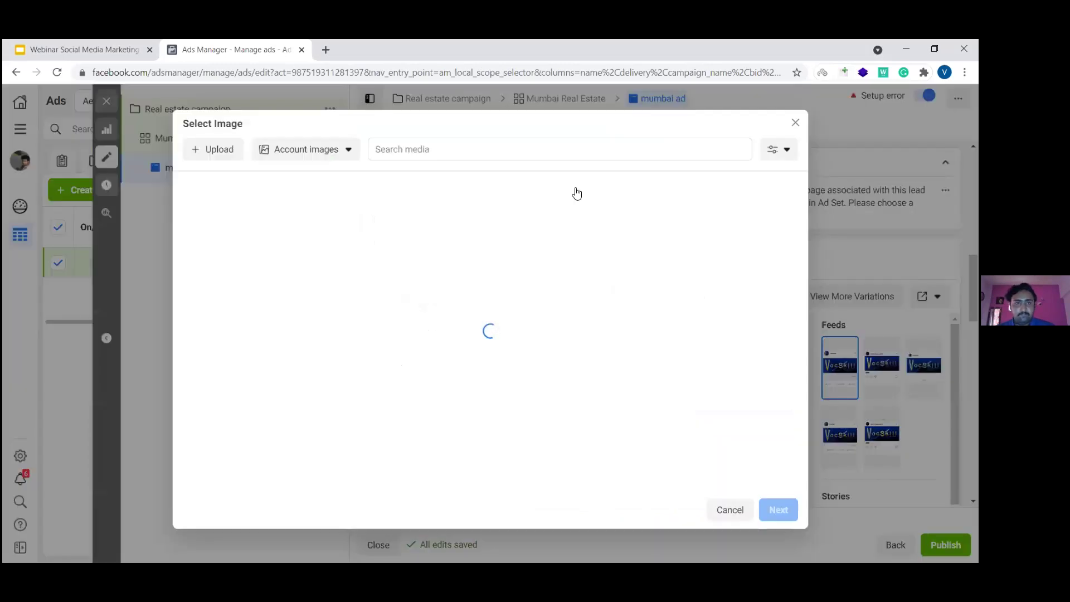
click(213, 221)
click(779, 510)
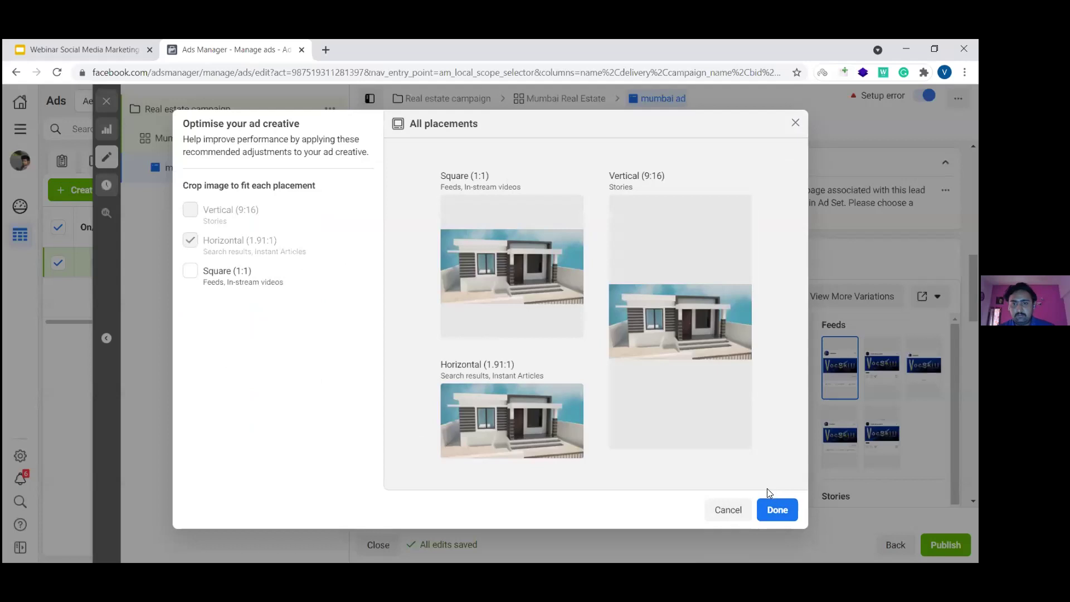
click(776, 511)
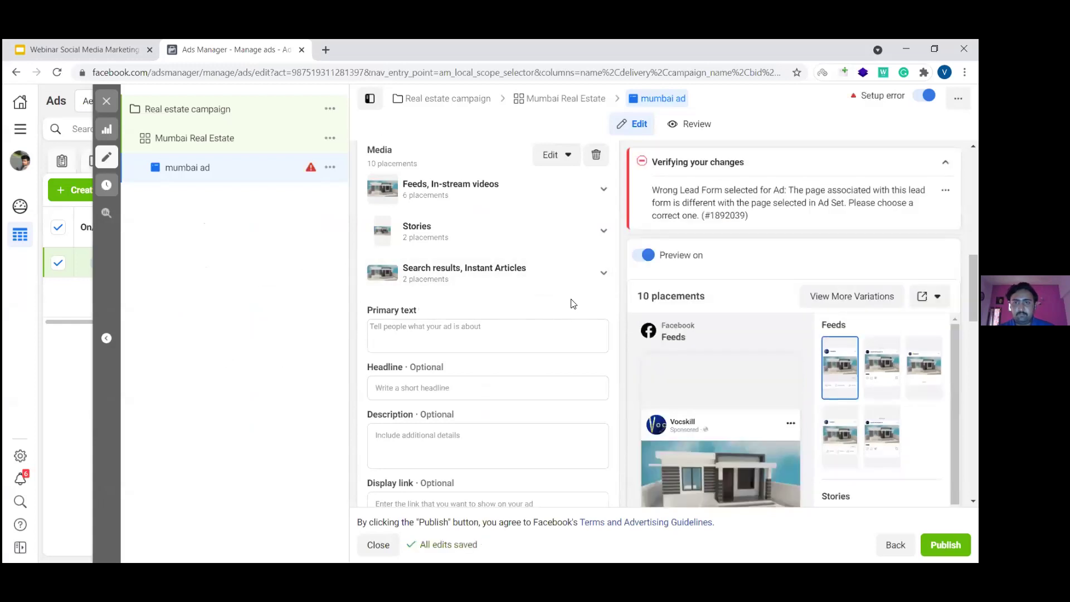
scroll(579, 304, down, 3)
Step: Enter the primary text 'With rent prices only going up, Now's the best time to buy your own house'
click(452, 206)
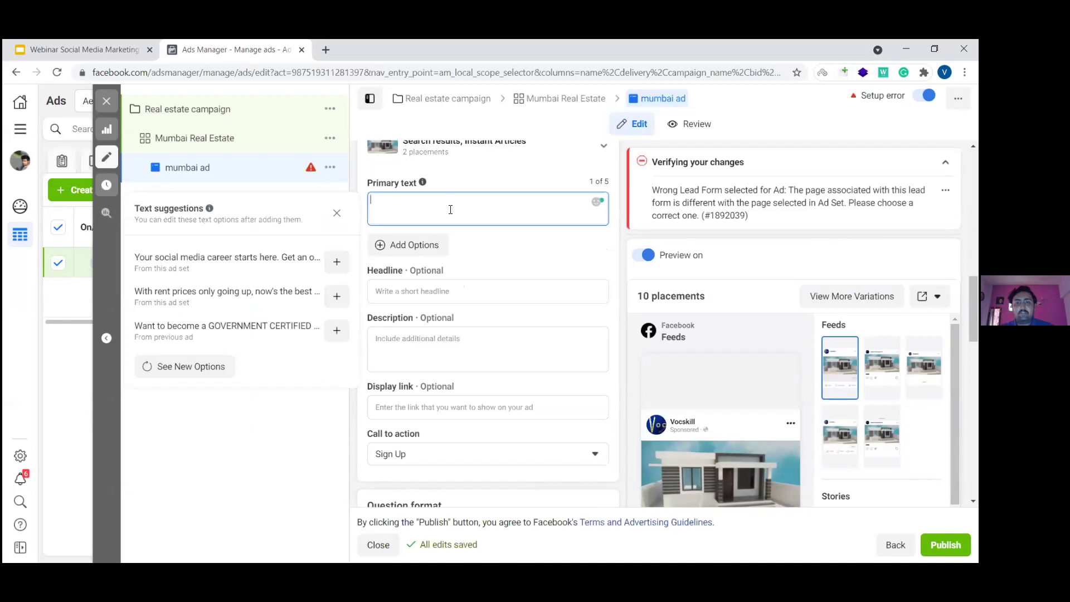
text(With rent price)
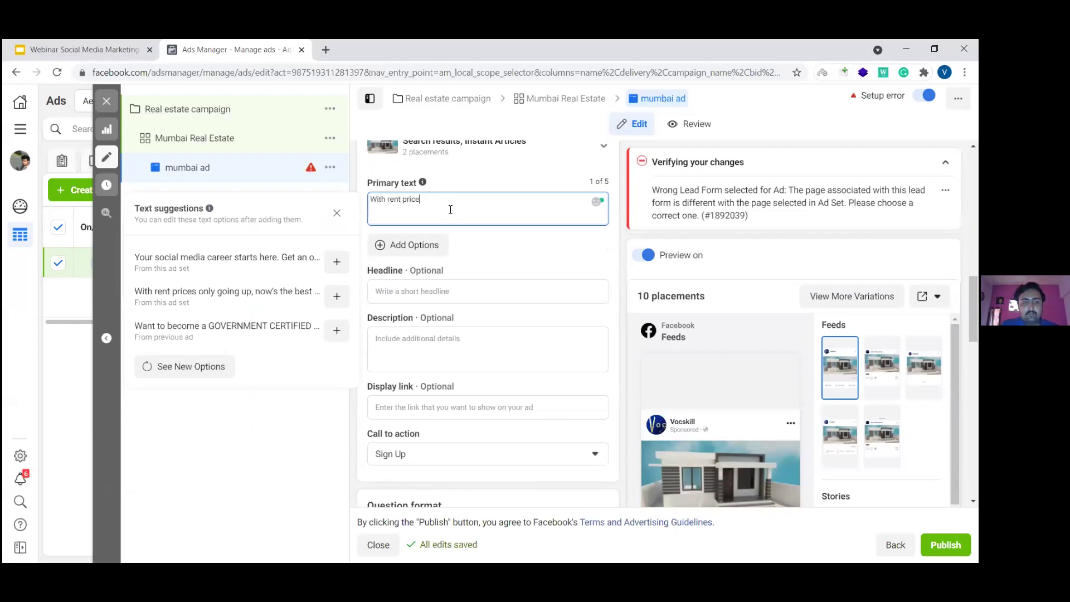
text(only gi)
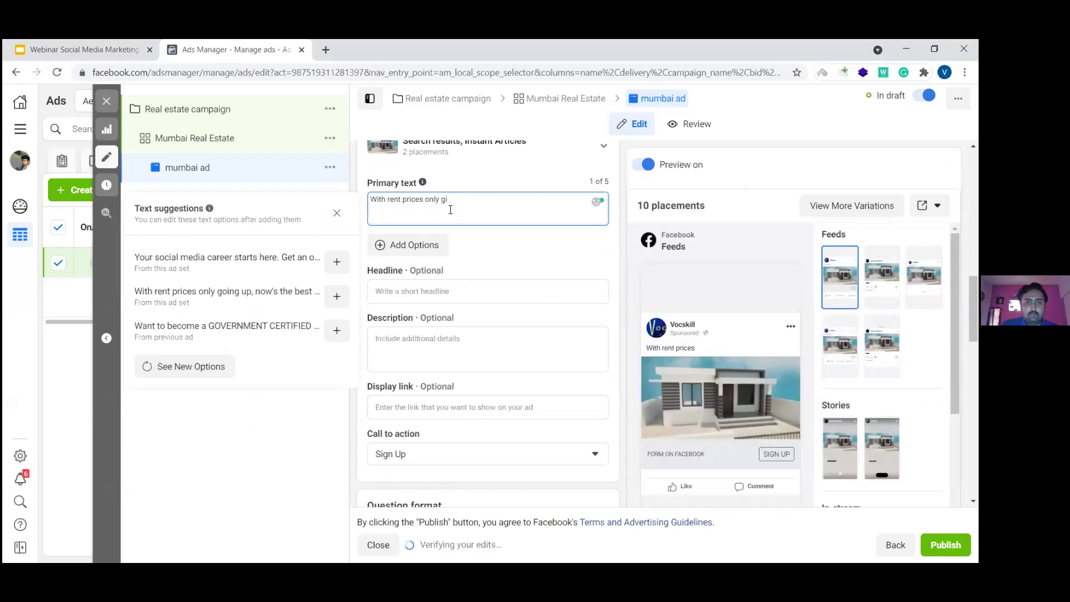
key(BackSpace)
text(oing)
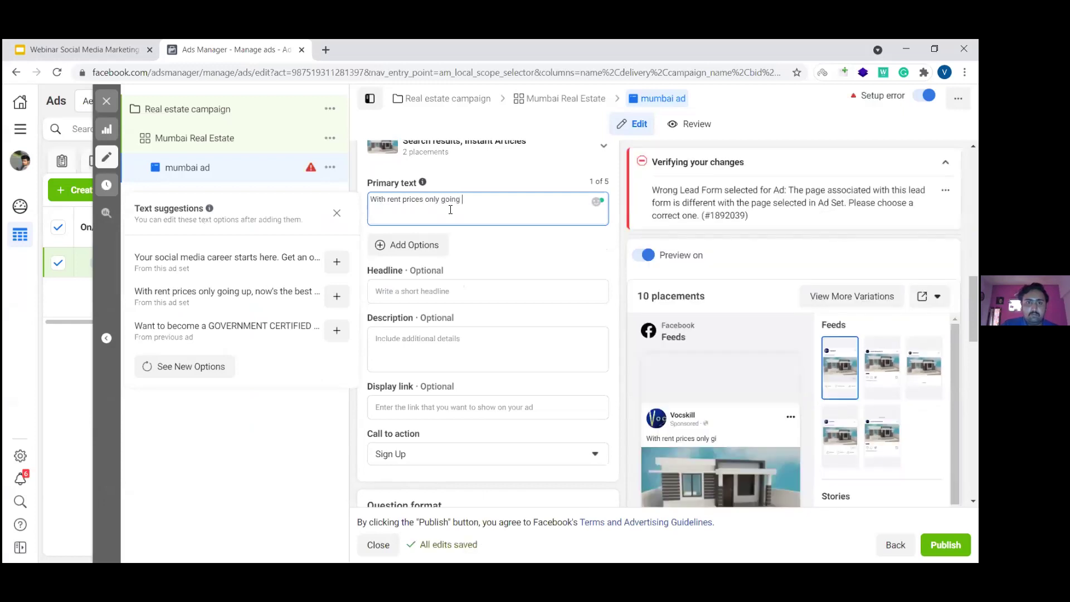
text( up)
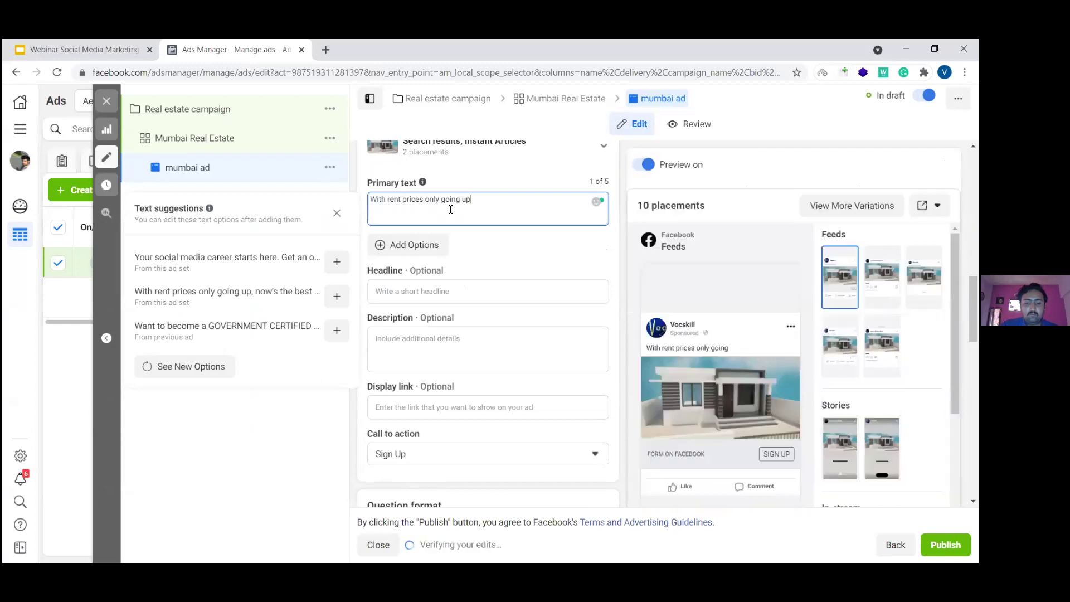
text(, Now's the best )
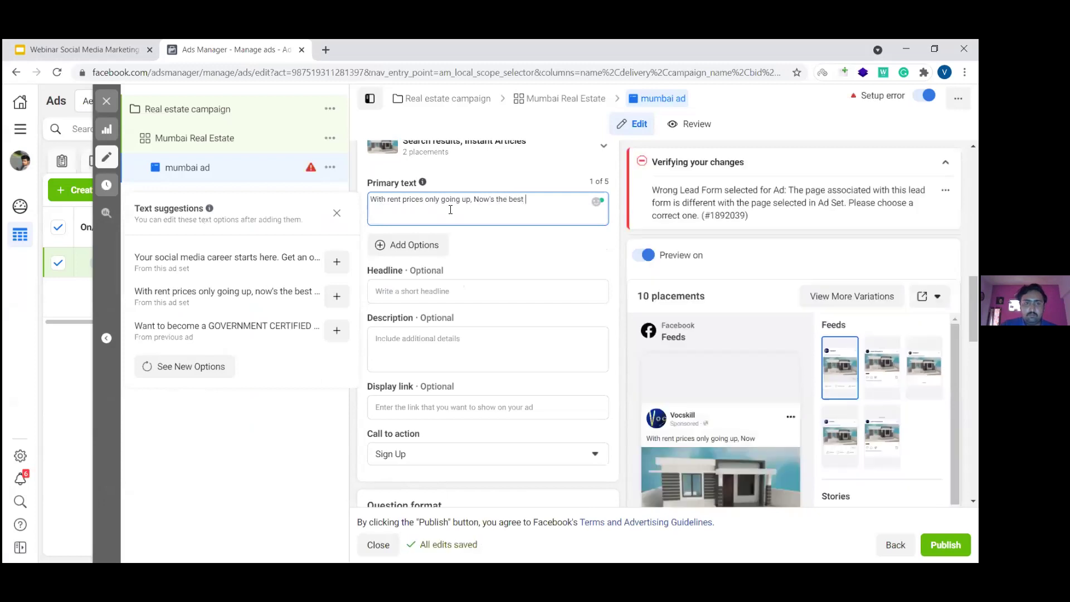
text(time )
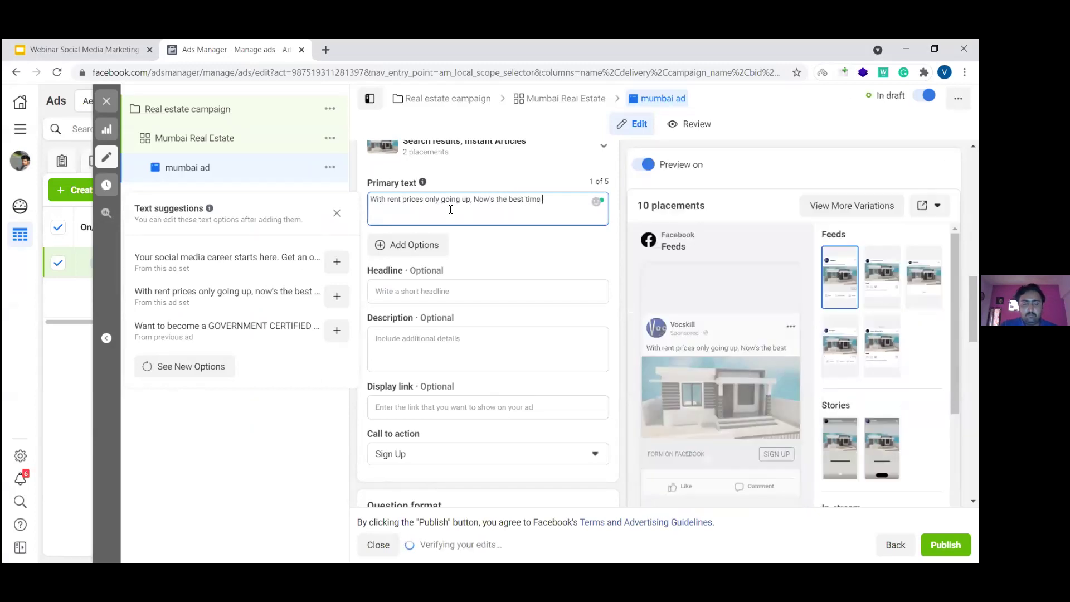
text(to buy)
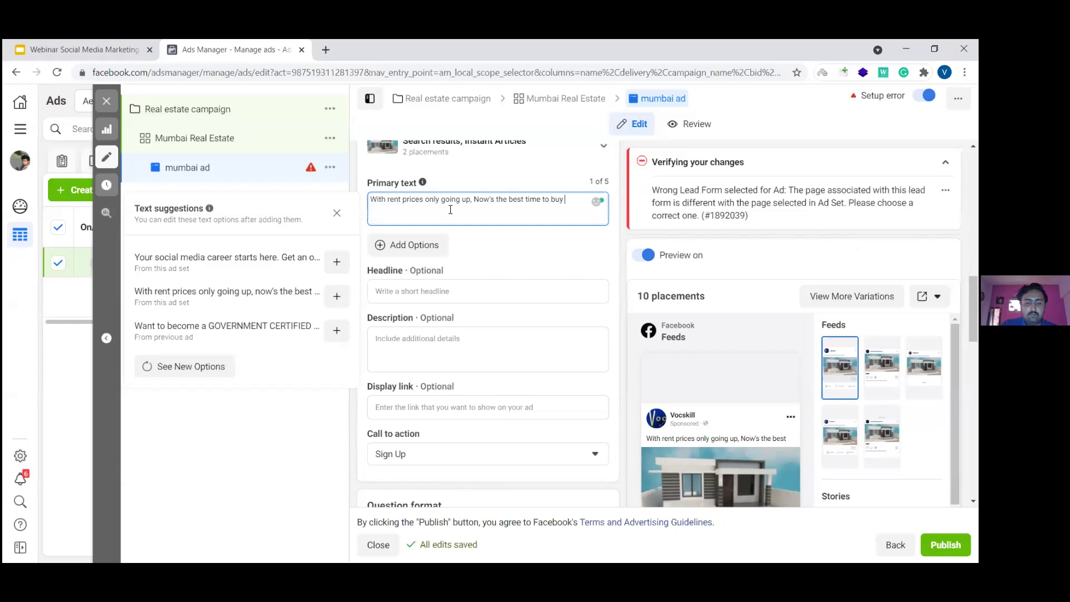
text( y)
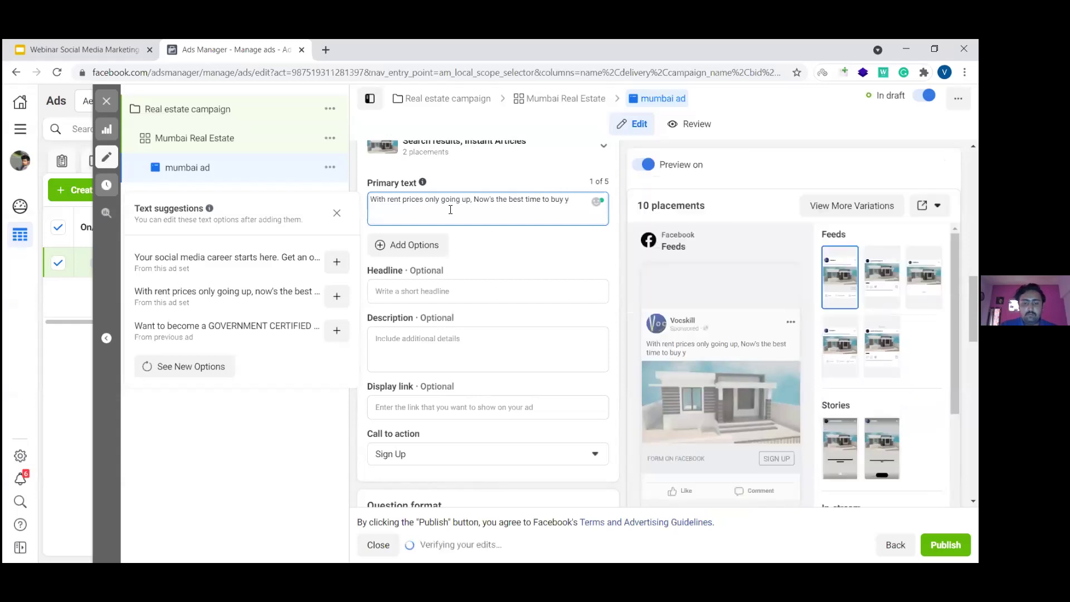
text(our own house)
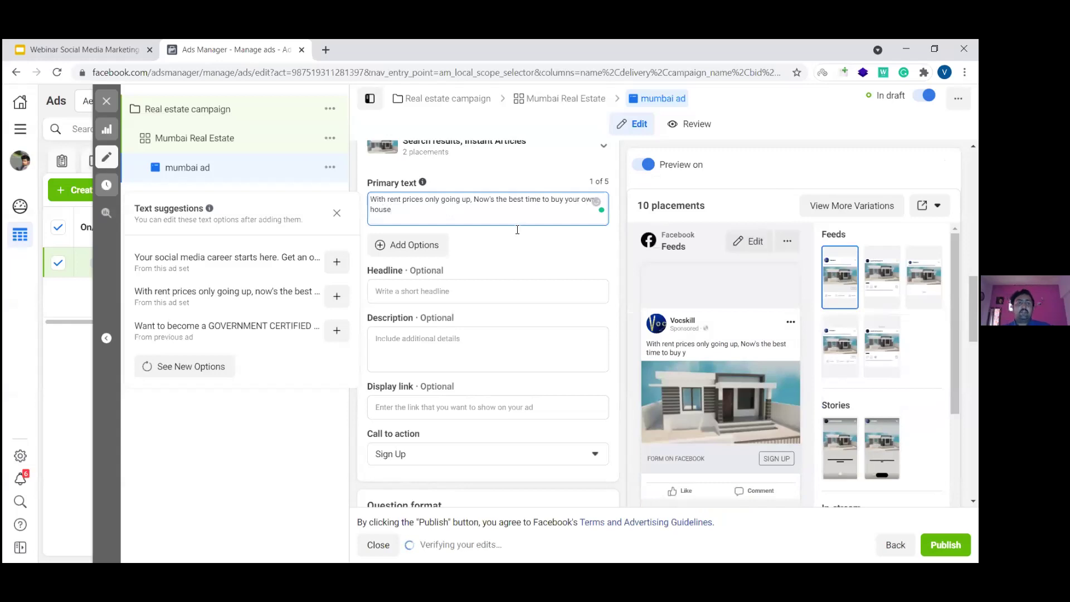
click(337, 213)
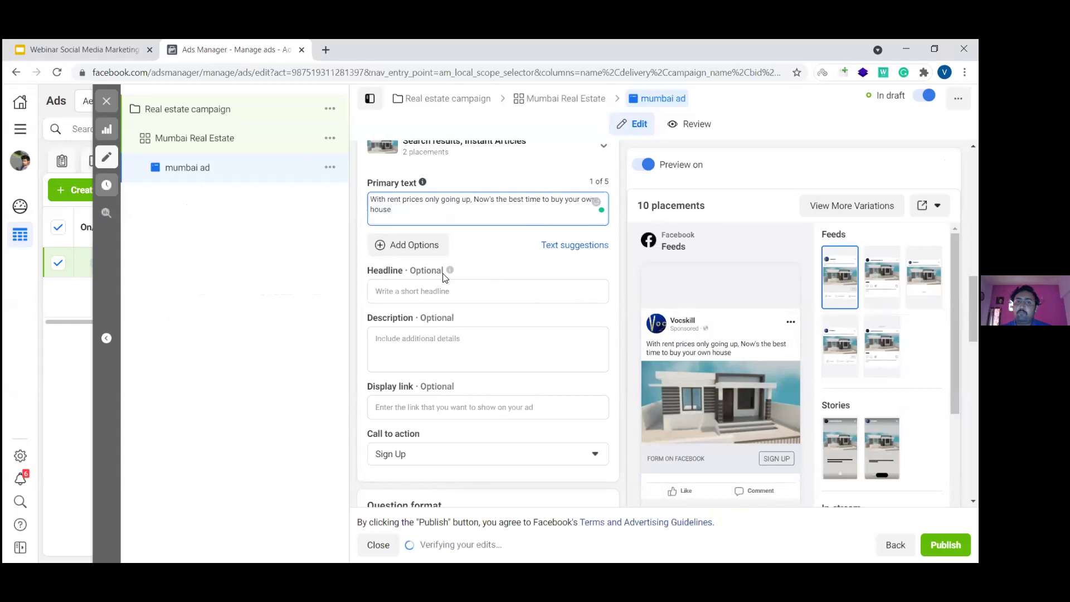
click(303, 343)
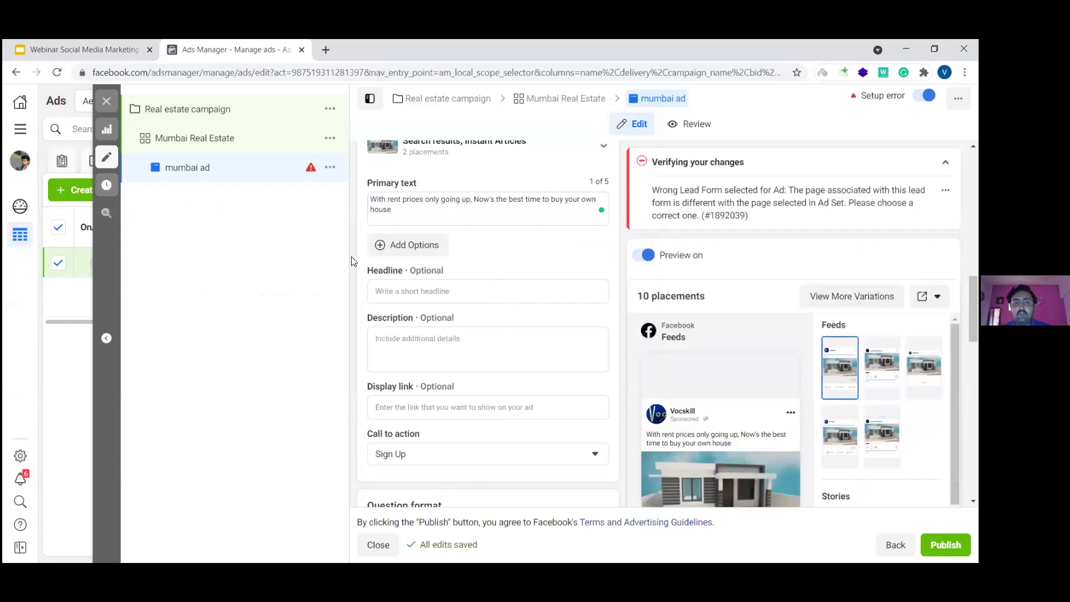
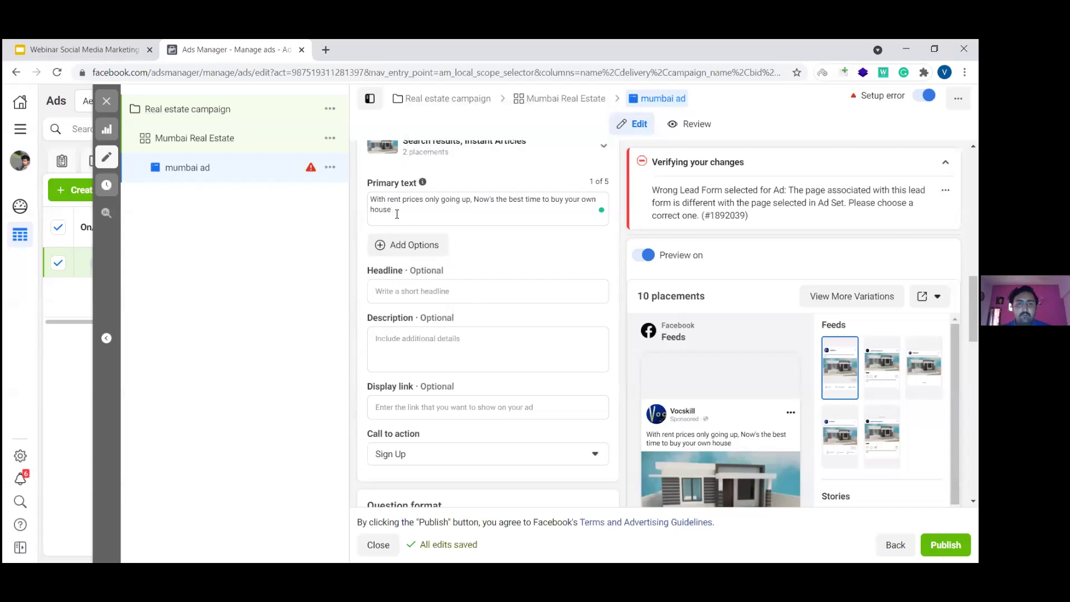
Step: Enter 'Buy Now' as the mumbai ad's headline
scroll(396, 214, down, 1)
scroll(395, 230, up, 1)
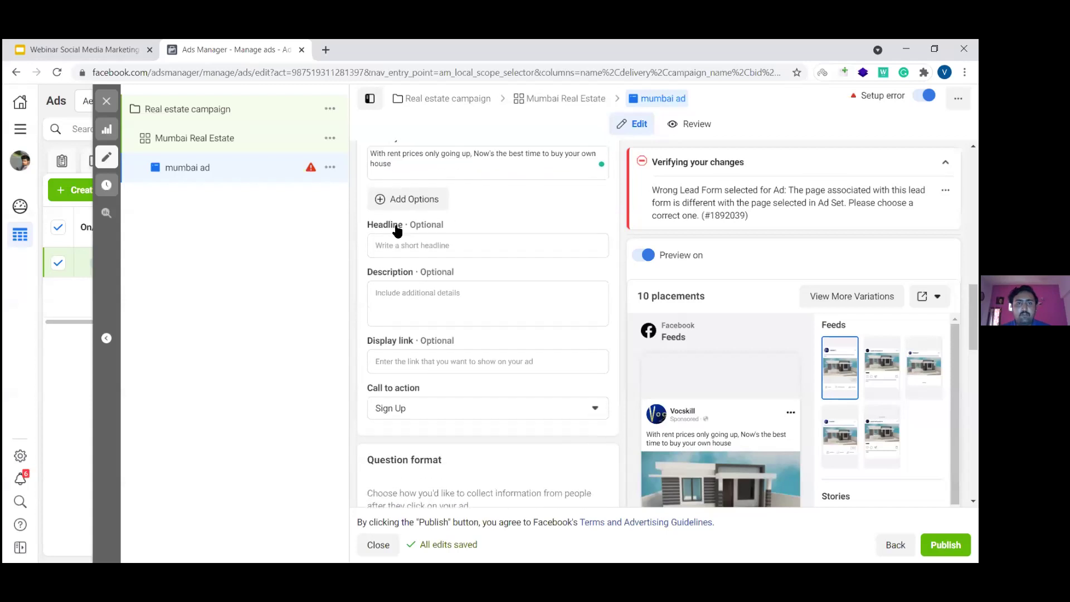
click(403, 291)
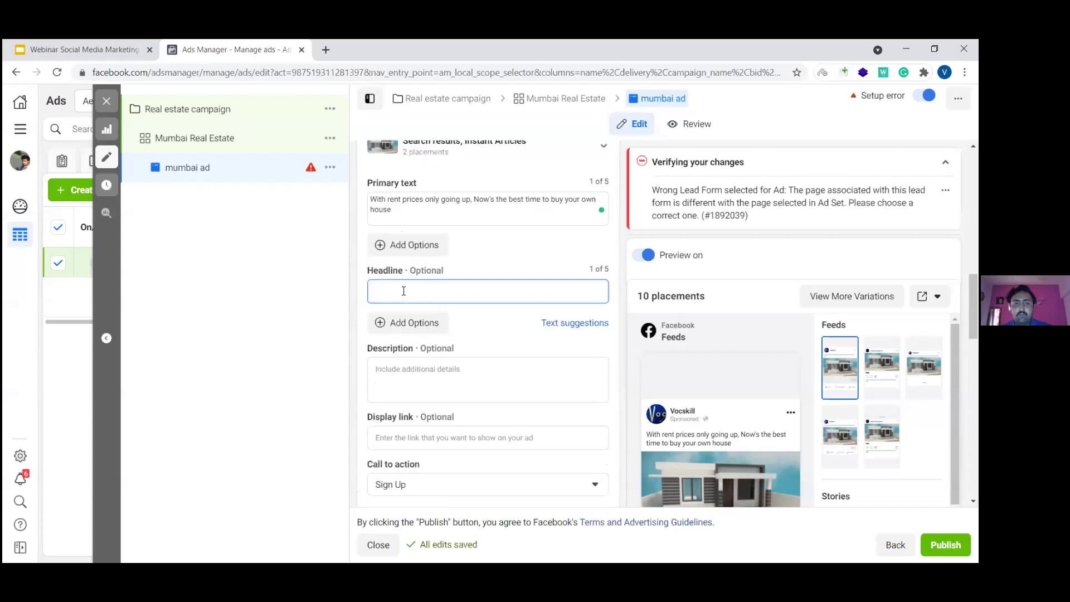
scroll(409, 293, down, 2)
scroll(423, 301, up, 2)
click(725, 362)
scroll(488, 323, down, 2)
scroll(488, 323, up, 5)
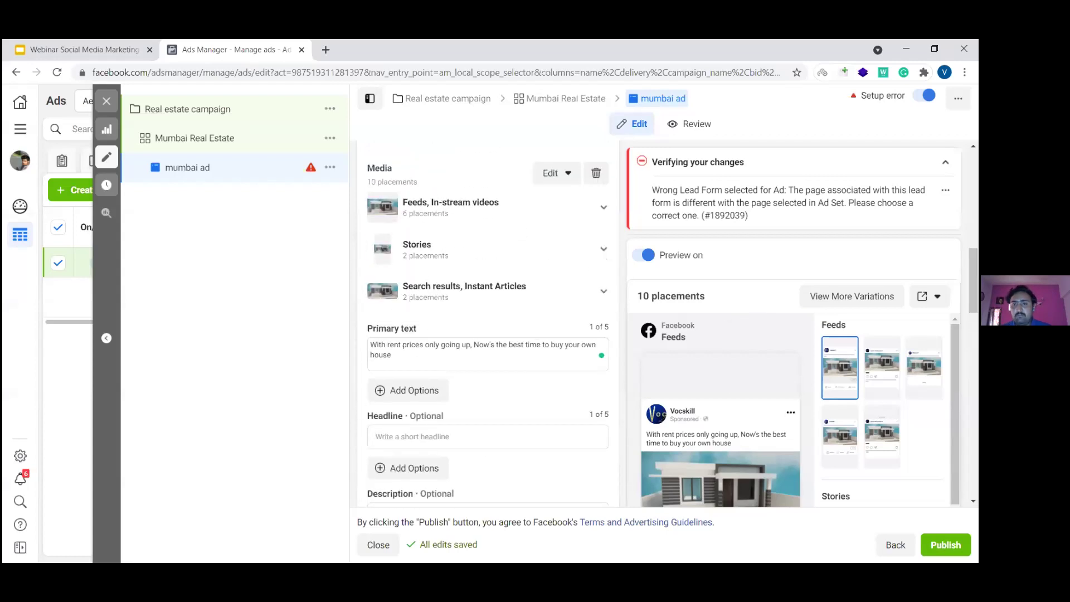
scroll(886, 390, down, 1)
scroll(886, 390, up, 1)
scroll(488, 390, down, 2)
scroll(488, 391, up, 2)
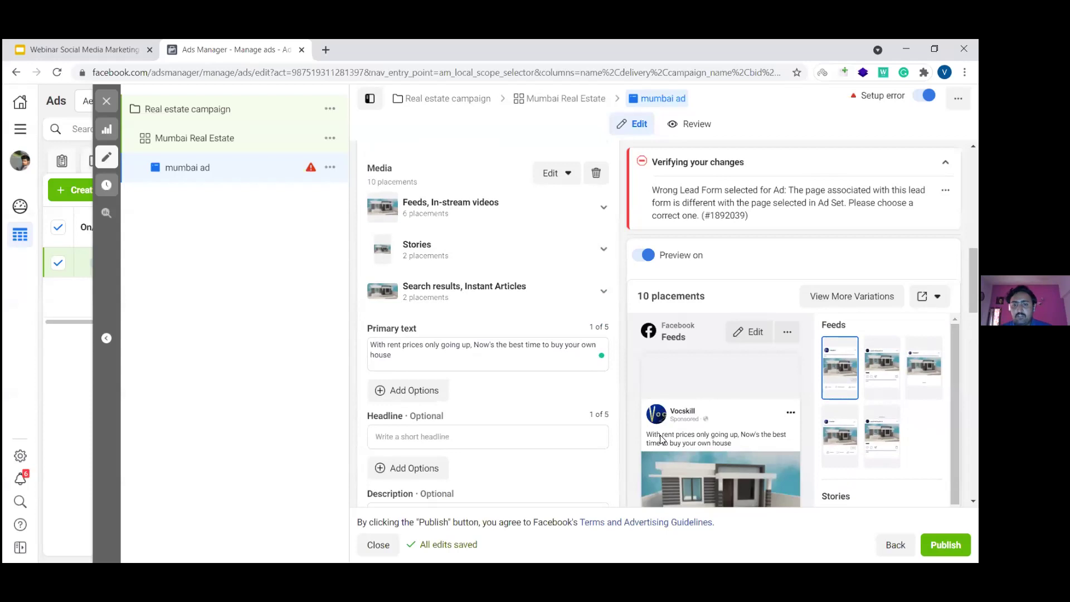
scroll(488, 335, down, 2)
scroll(488, 334, up, 3)
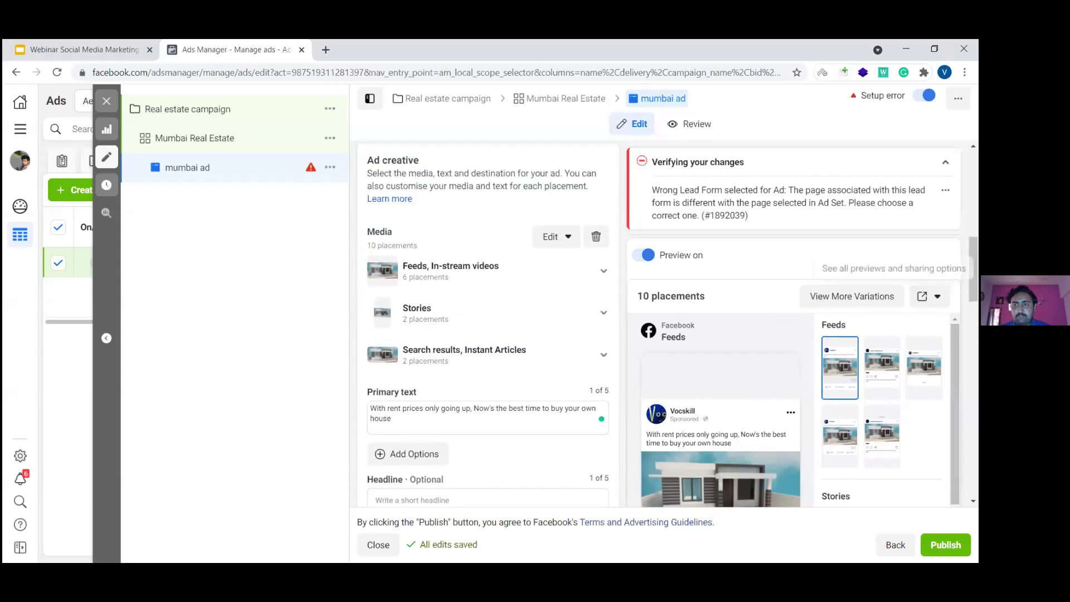
scroll(886, 410, down, 5)
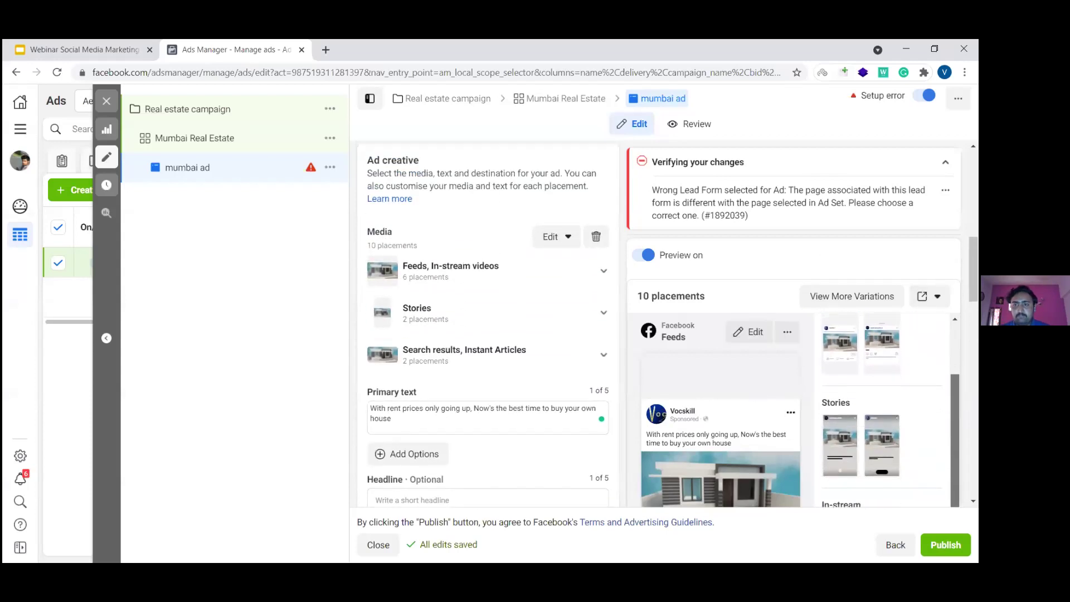
scroll(887, 410, down, 2)
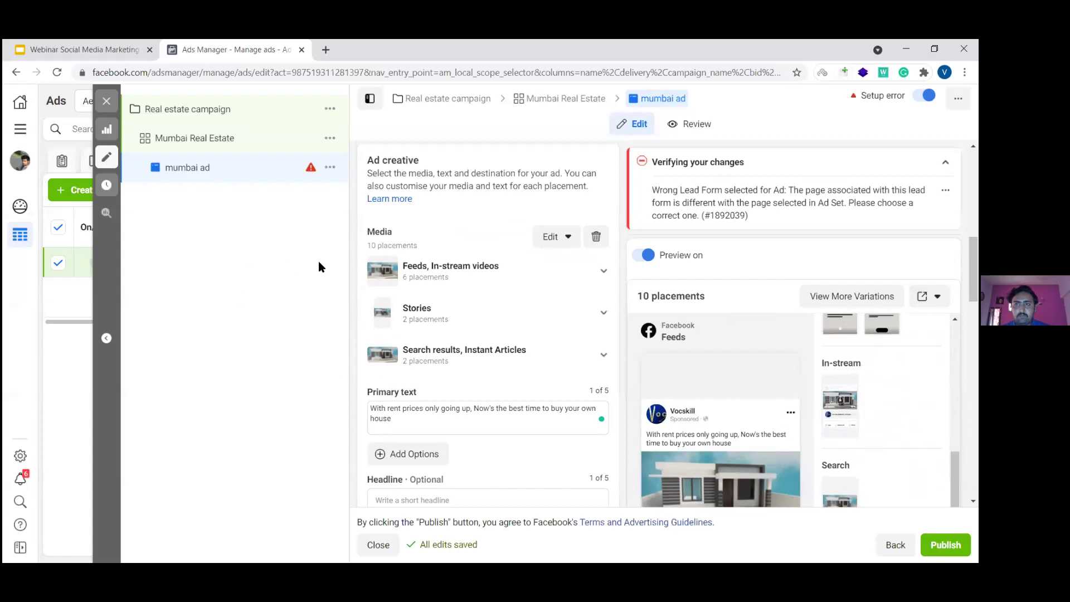
scroll(468, 317, up, 6)
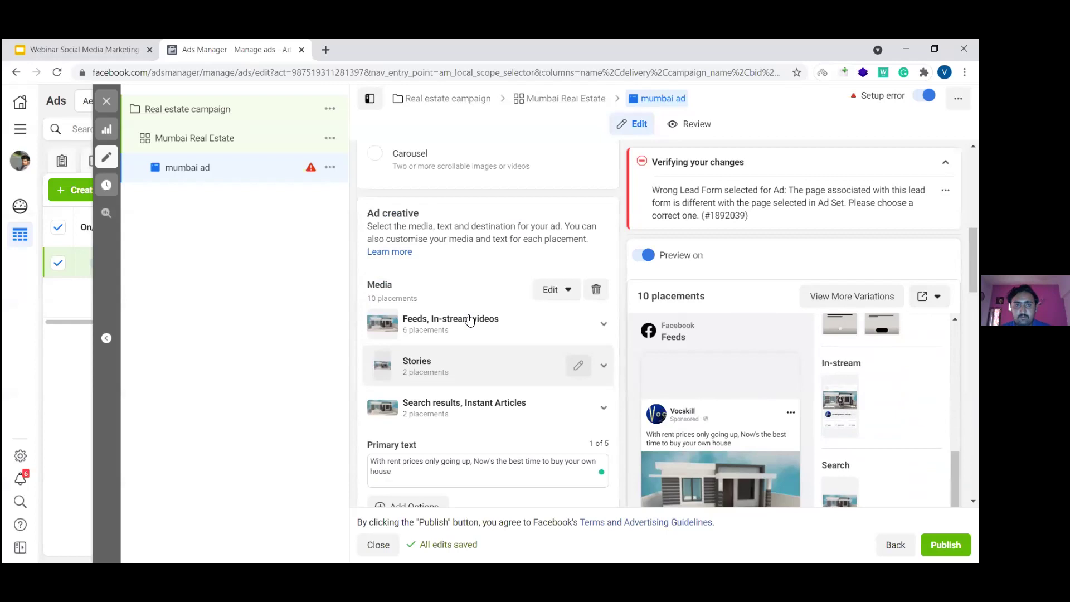
scroll(469, 315, up, 2)
scroll(508, 368, down, 2)
scroll(510, 377, up, 2)
scroll(490, 362, down, 10)
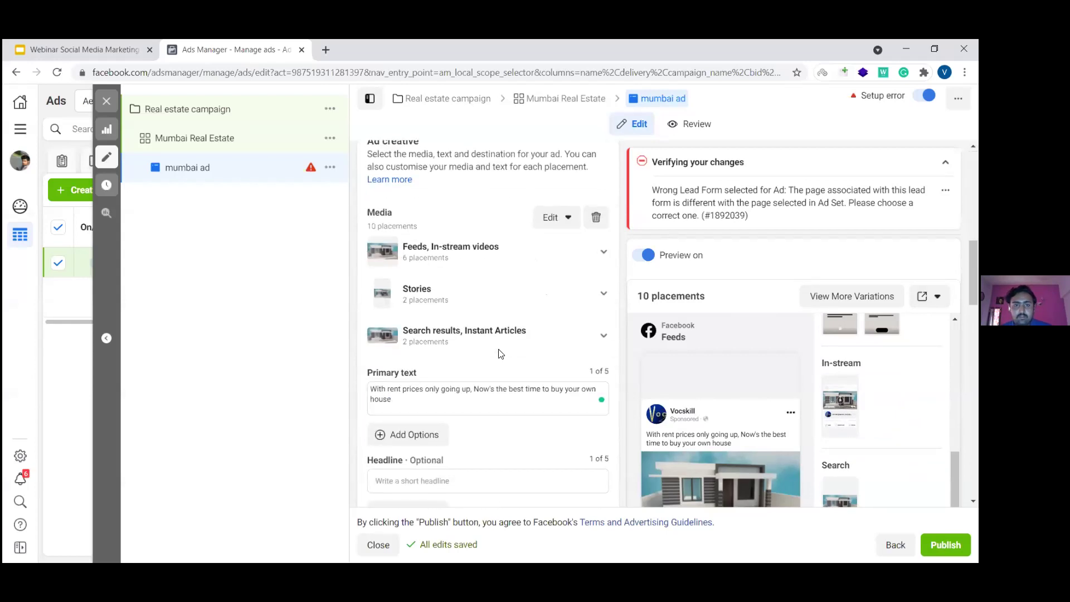
click(470, 353)
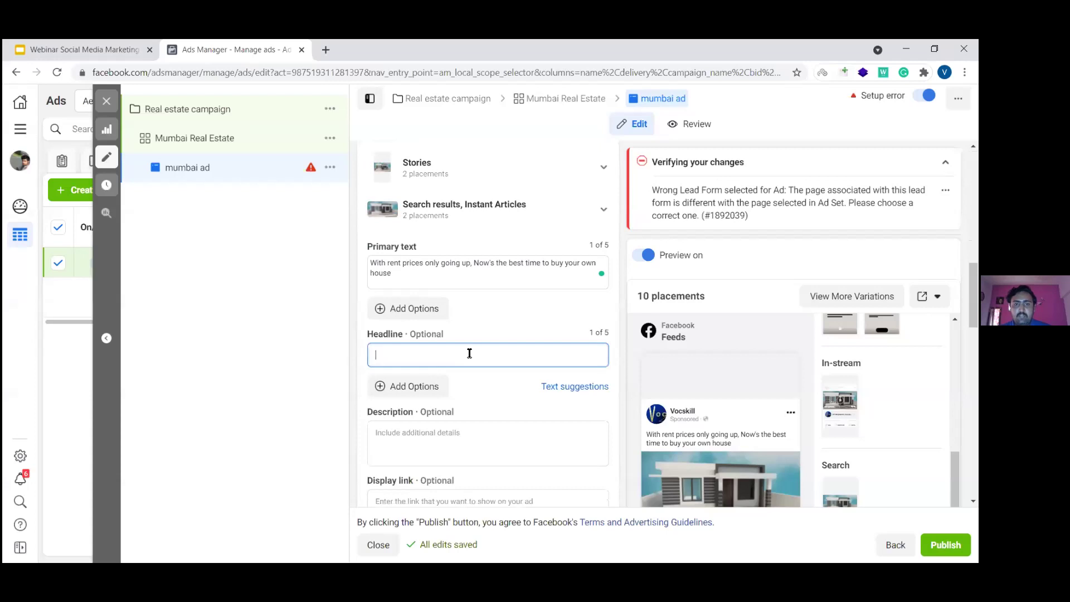
text(Buy Now)
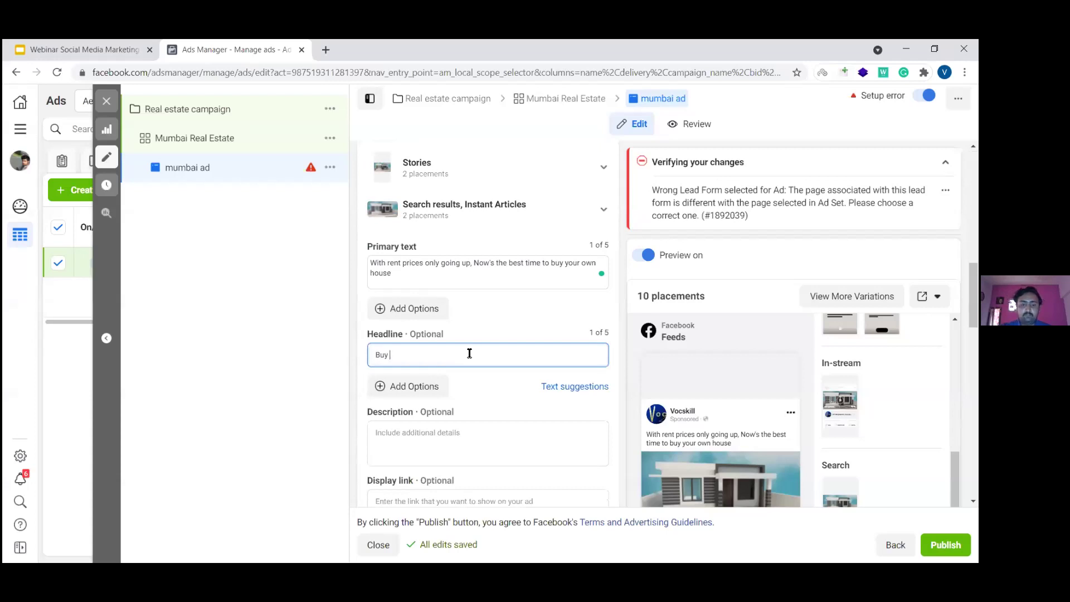
Step: Write the ad description 'Luxury house with parking space in best area'
click(438, 456)
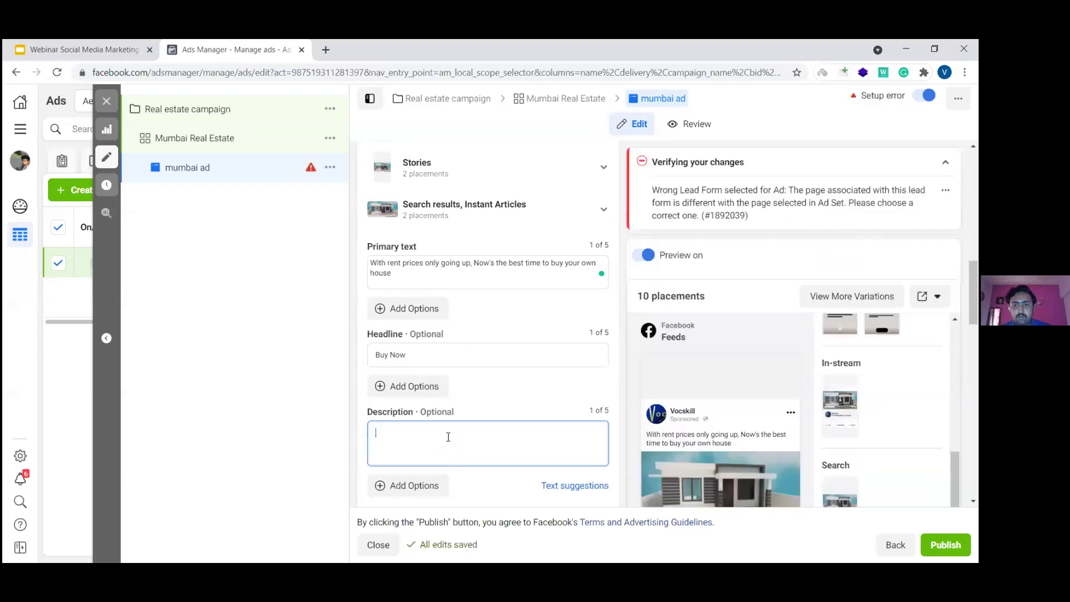
text(Lu)
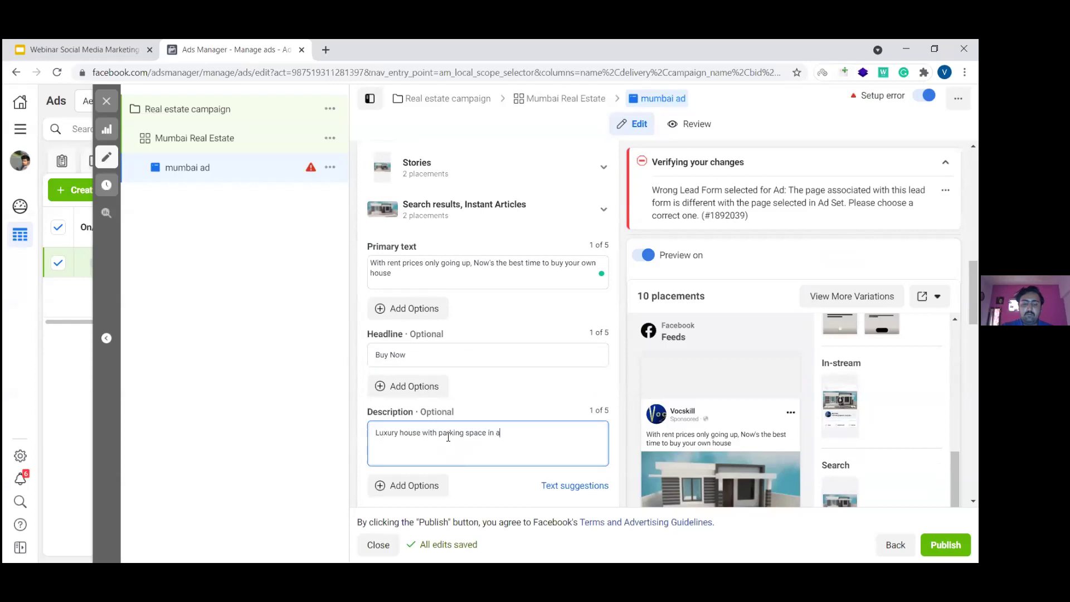
key(BackSpace)
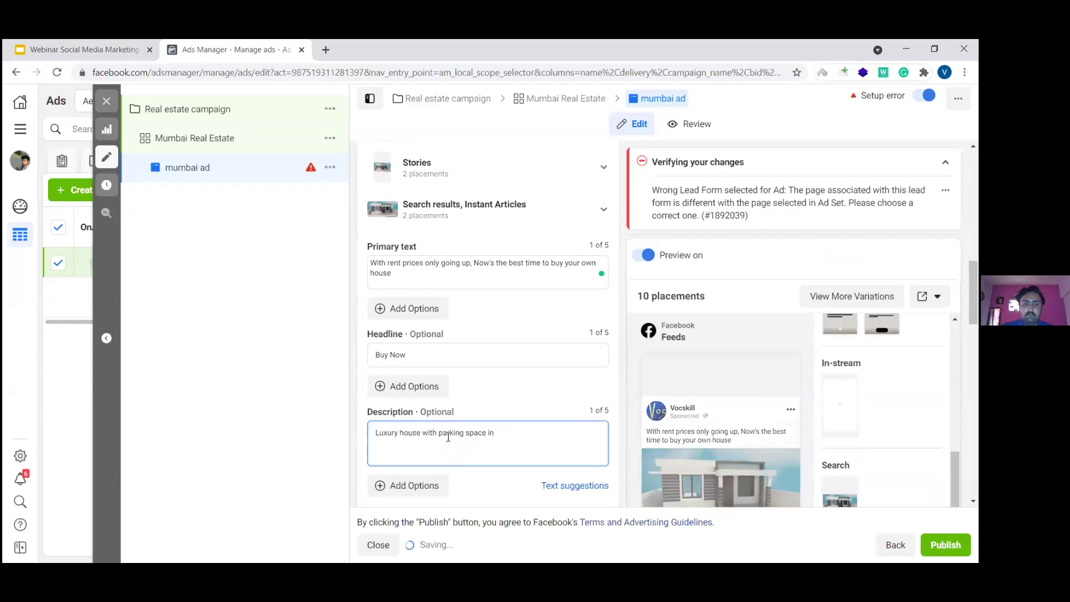
text(best)
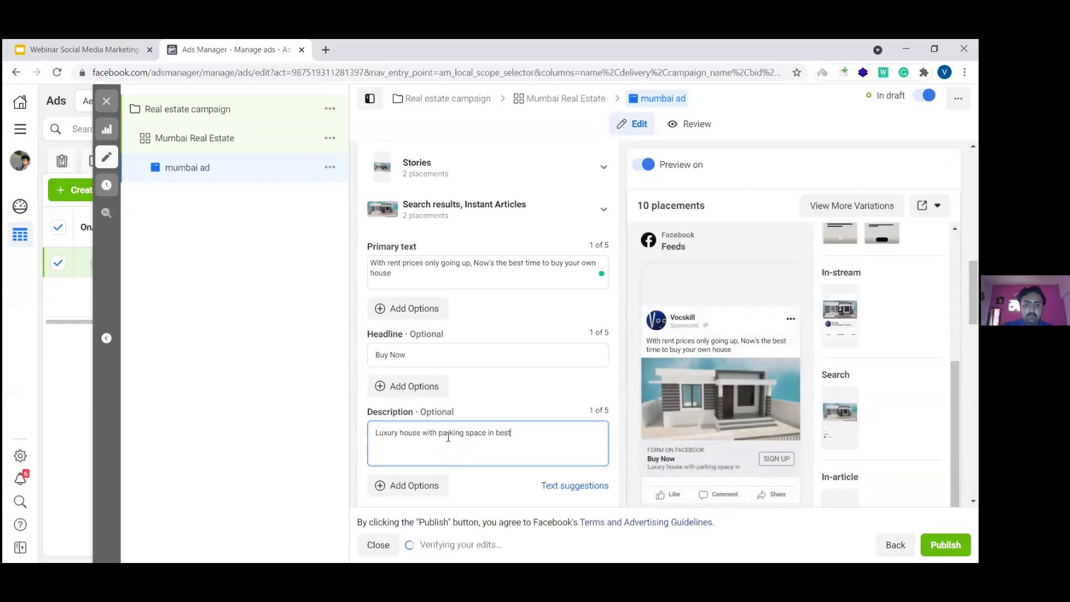
text( sub)
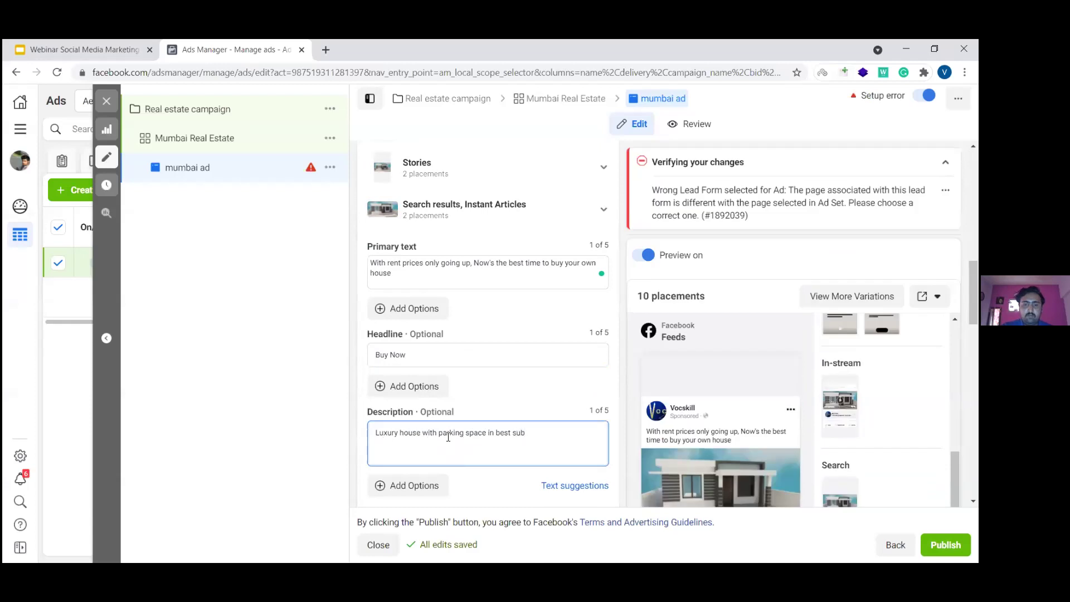
key(BackSpace)
key(BackSpace)
key(BackSpace)
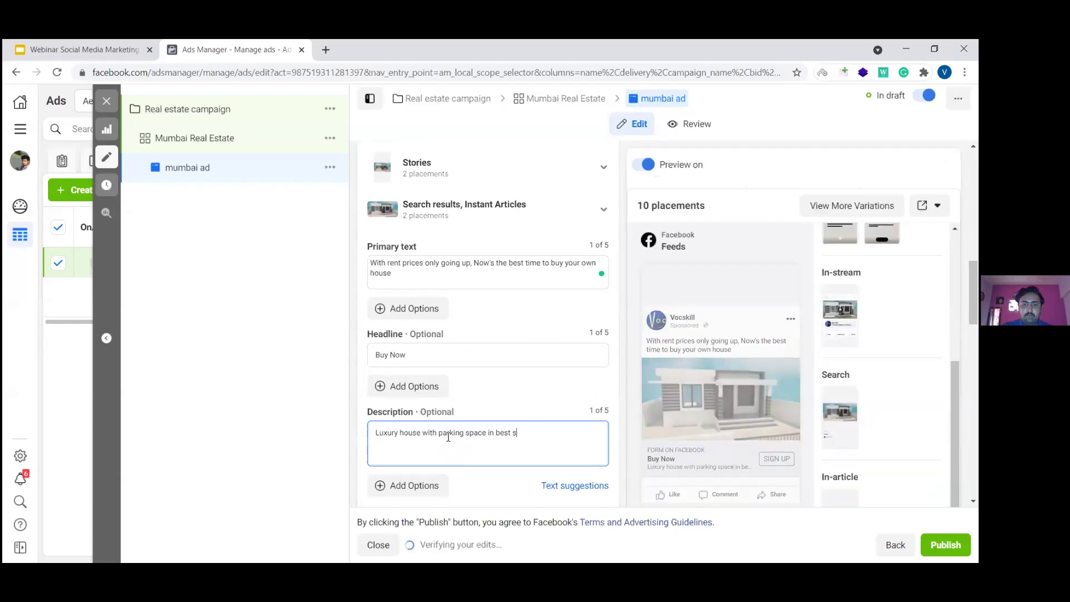
text(area)
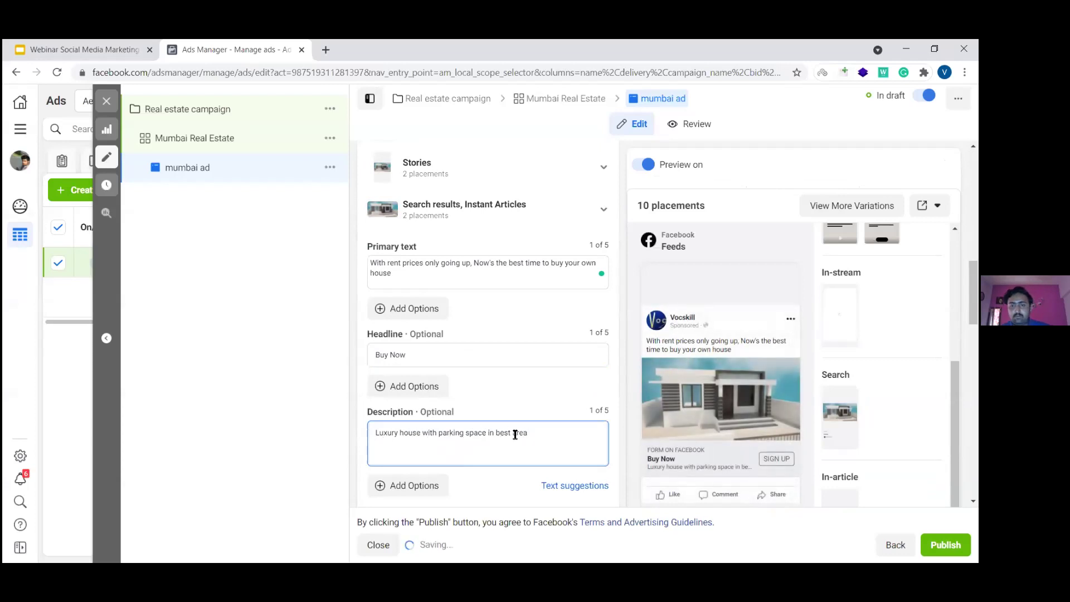
click(276, 460)
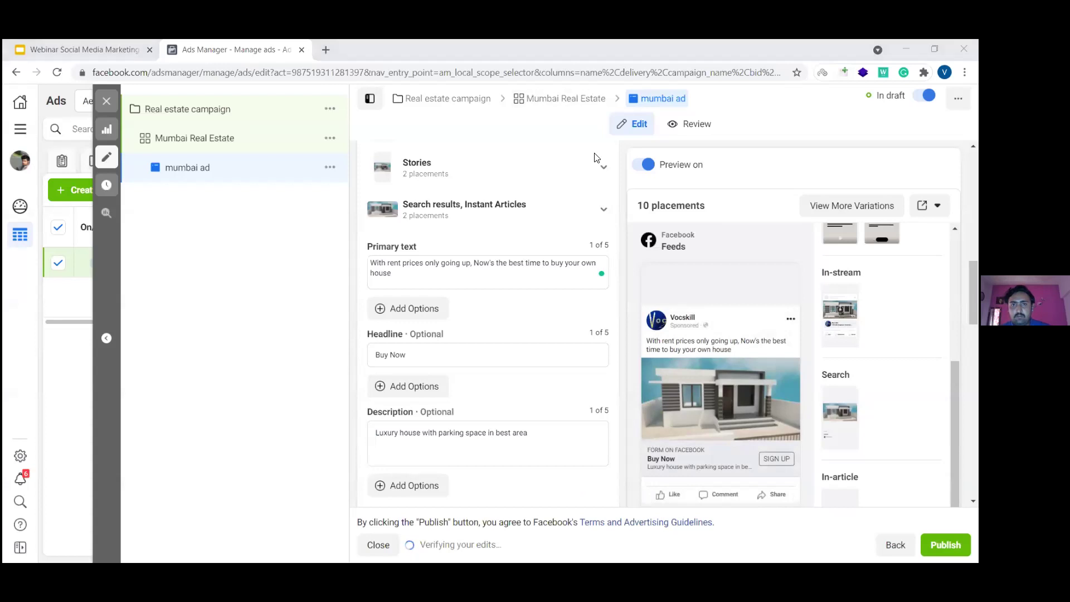
scroll(529, 394, down, 5)
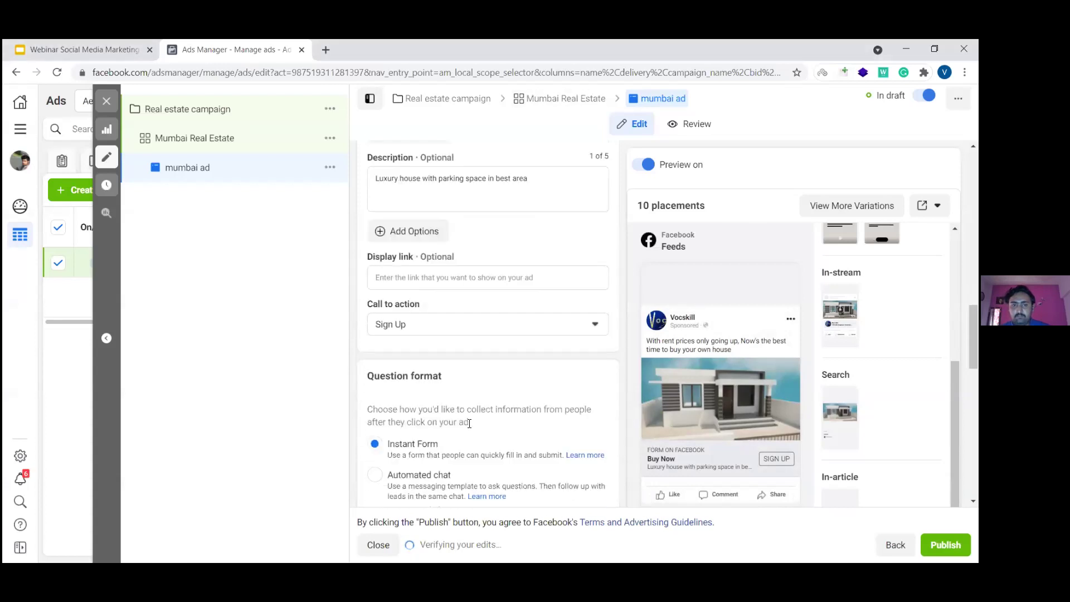
scroll(502, 393, down, 1)
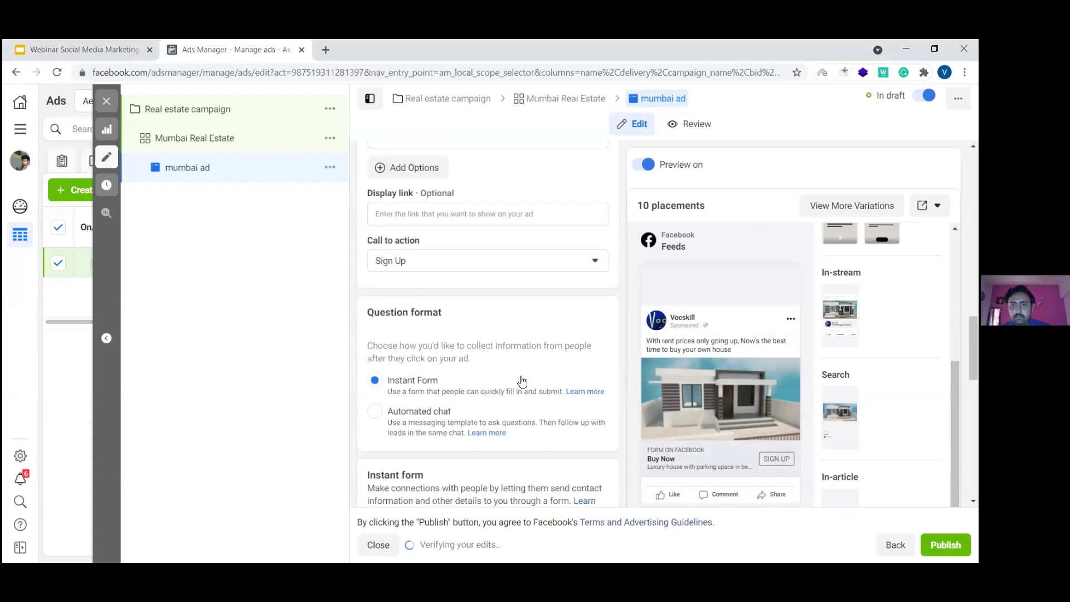
mouse_move(653, 359)
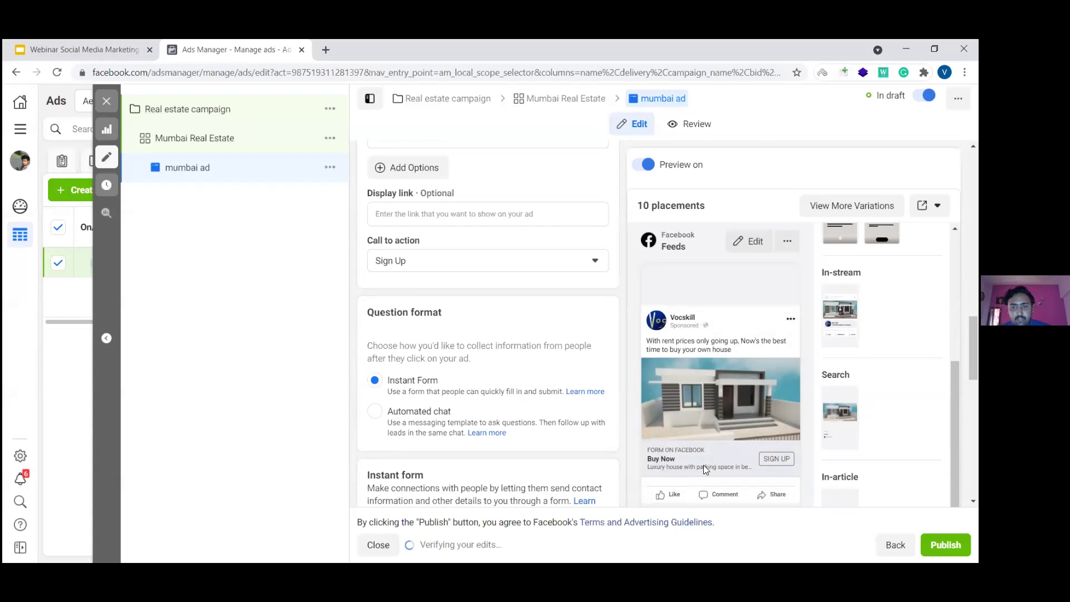
scroll(491, 381, up, 1)
scroll(490, 383, up, 3)
scroll(489, 383, down, 3)
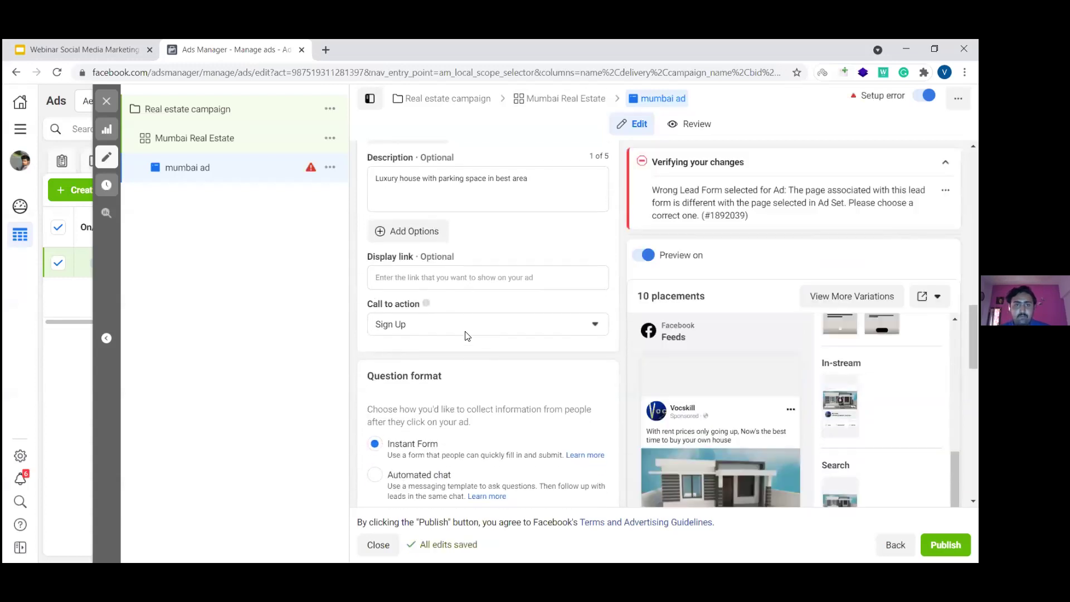
click(467, 334)
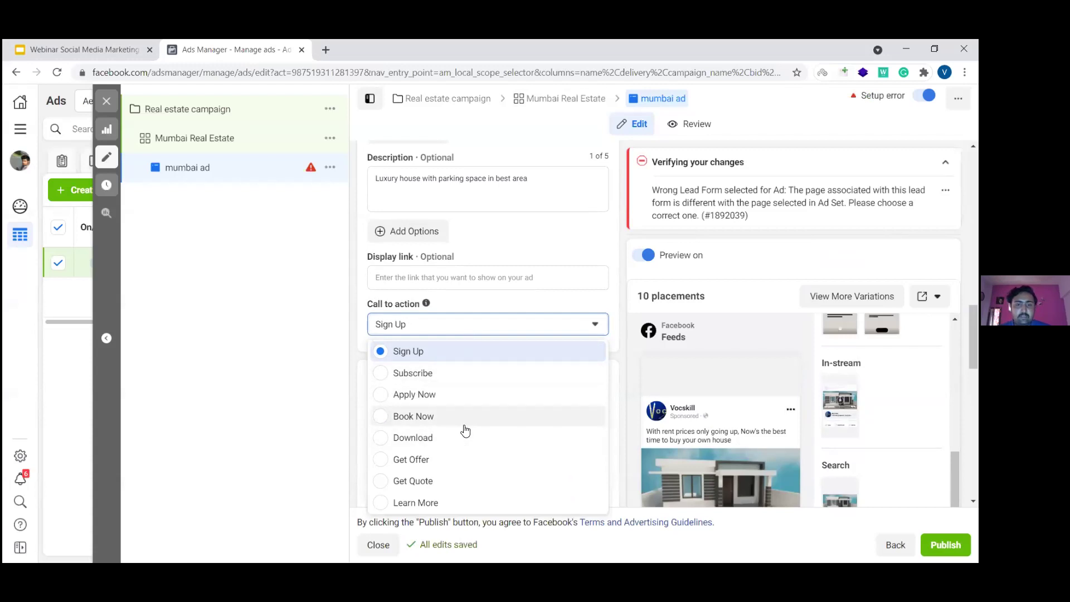
click(427, 361)
scroll(541, 342, down, 4)
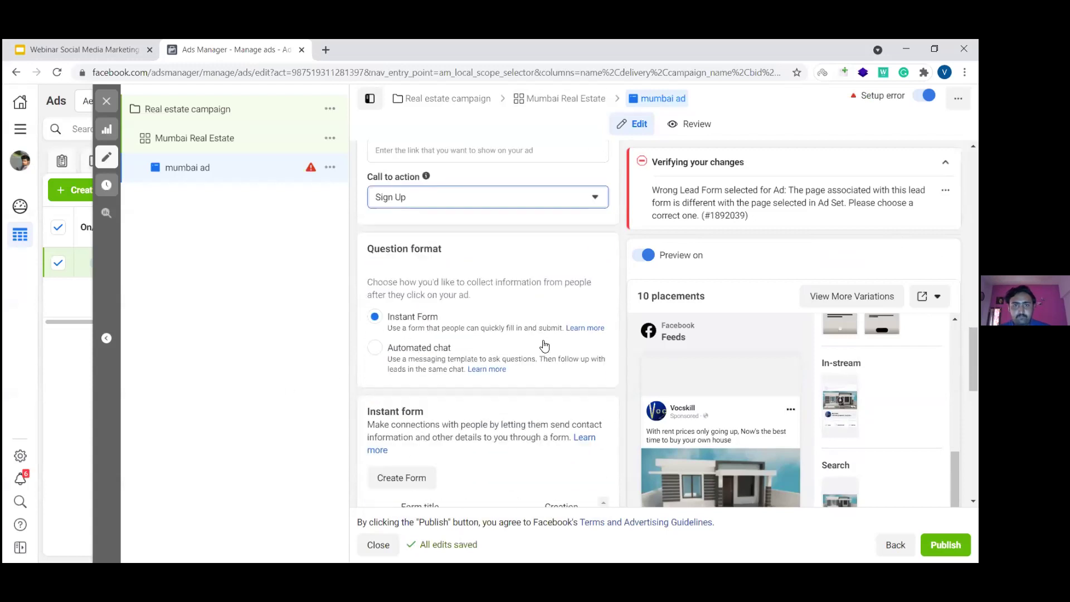
scroll(544, 347, down, 5)
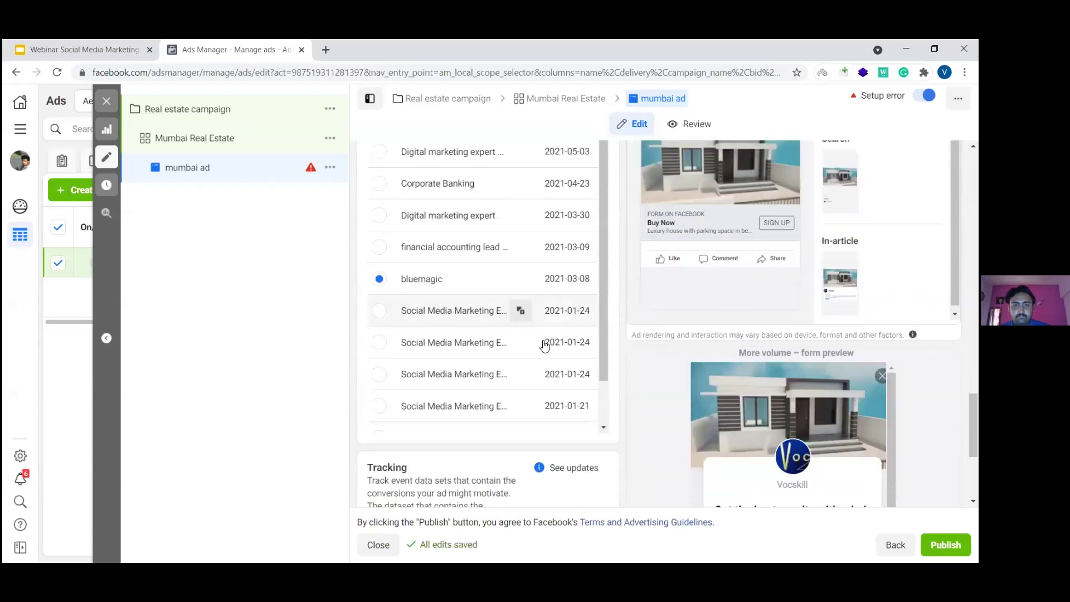
scroll(543, 361, up, 3)
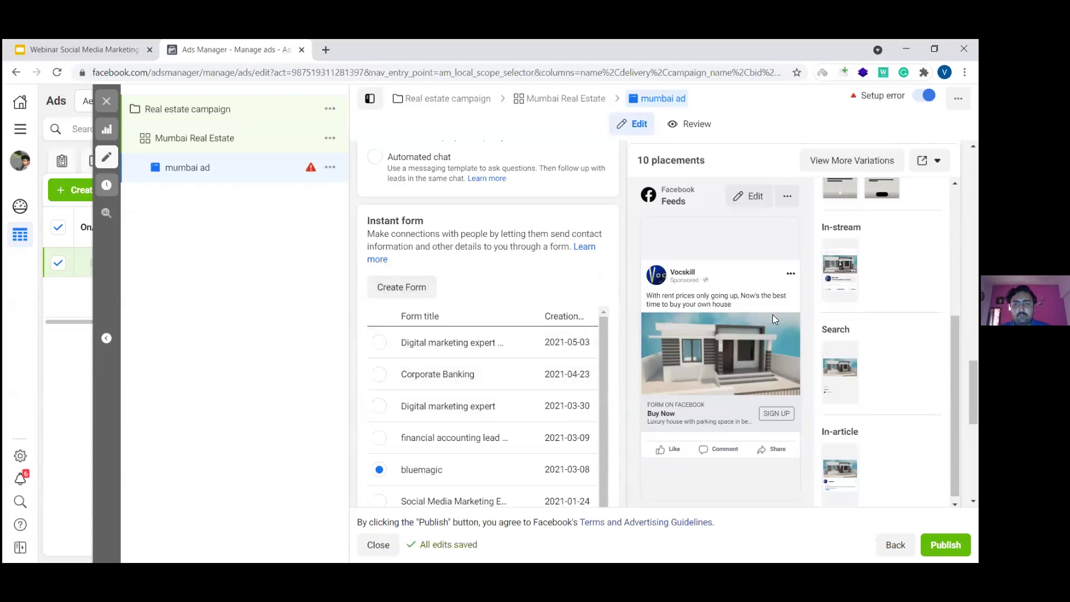
scroll(773, 314, down, 3)
scroll(768, 335, down, 3)
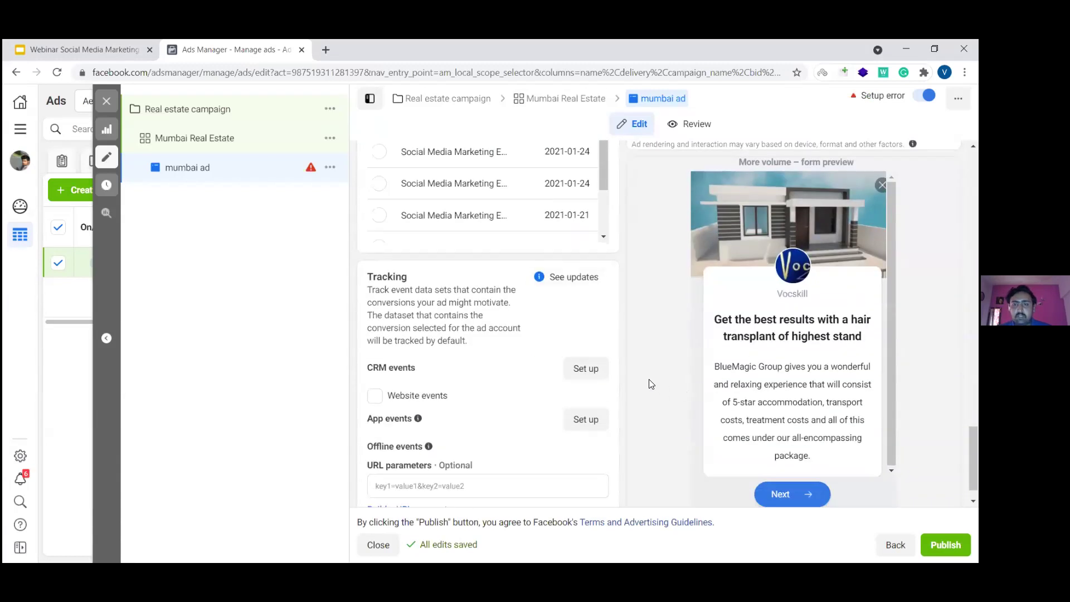
scroll(567, 334, up, 4)
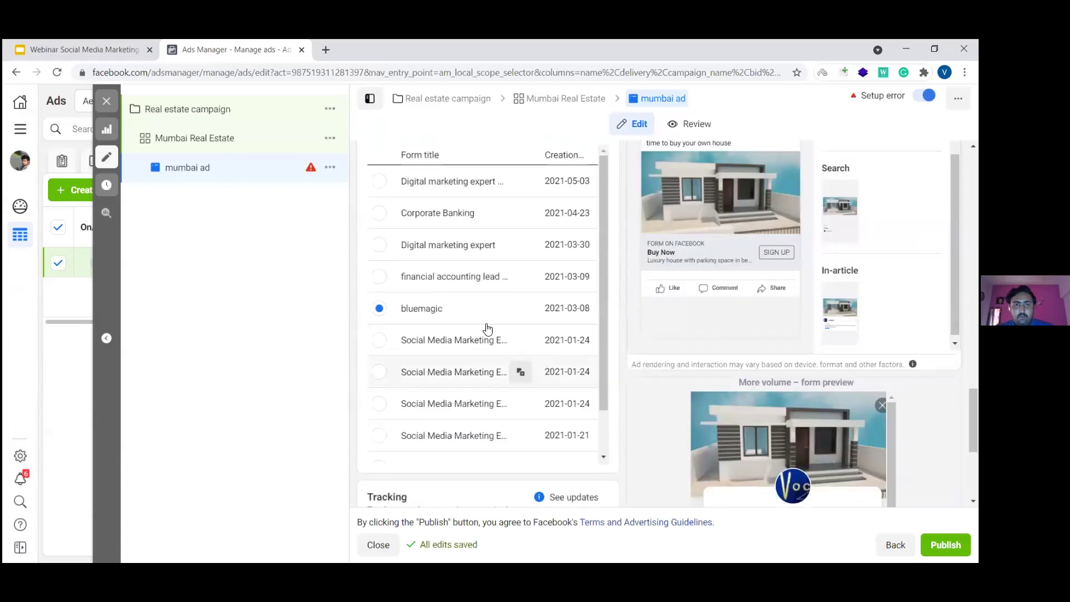
scroll(488, 329, up, 3)
click(418, 317)
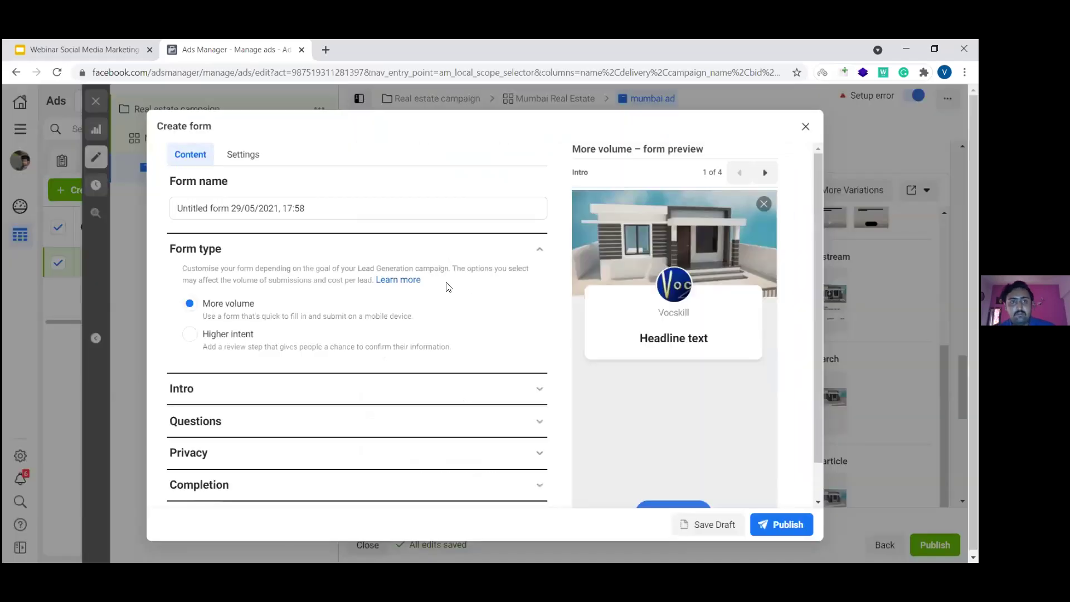
Step: Rename the new lead form to 'Real estate form'
triple_click(325, 206)
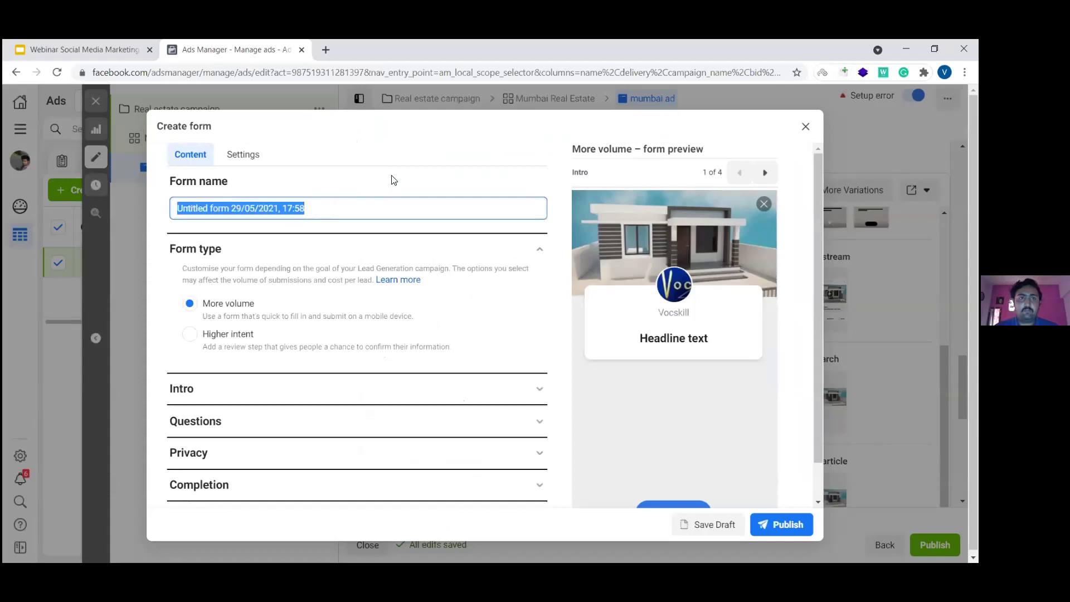
text(Reat)
text(l es)
text(tate form)
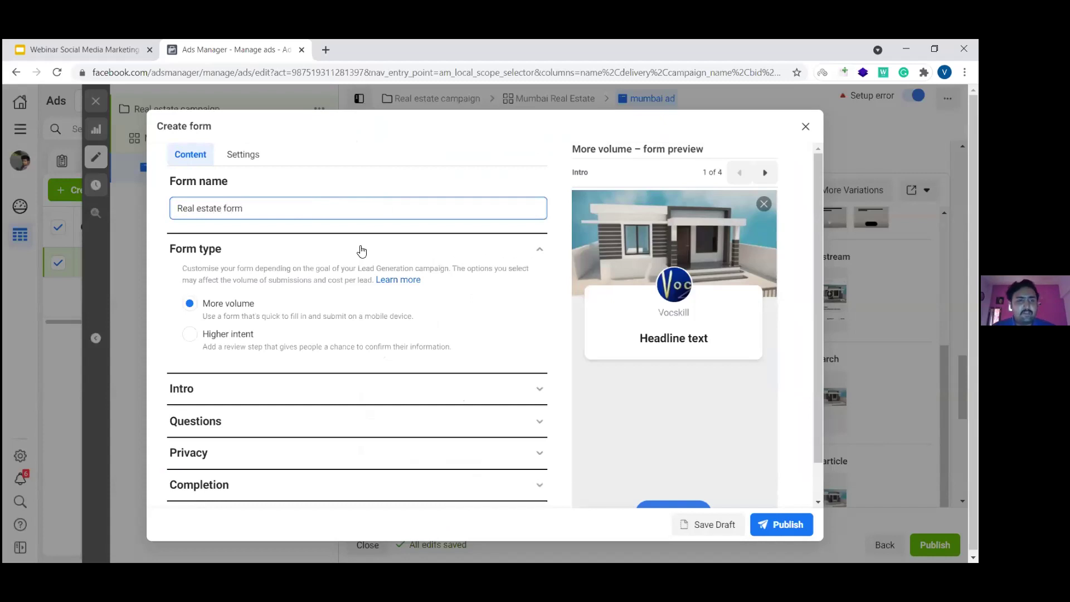
click(162, 285)
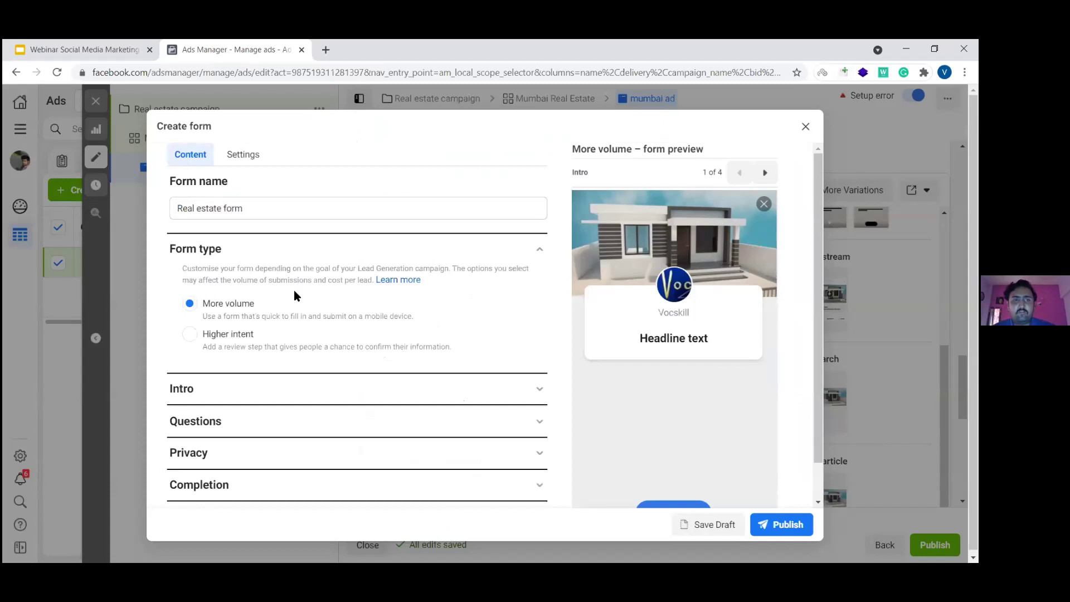
Step: Expand the form's Intro section to reveal the Greeting fields
scroll(293, 291, down, 1)
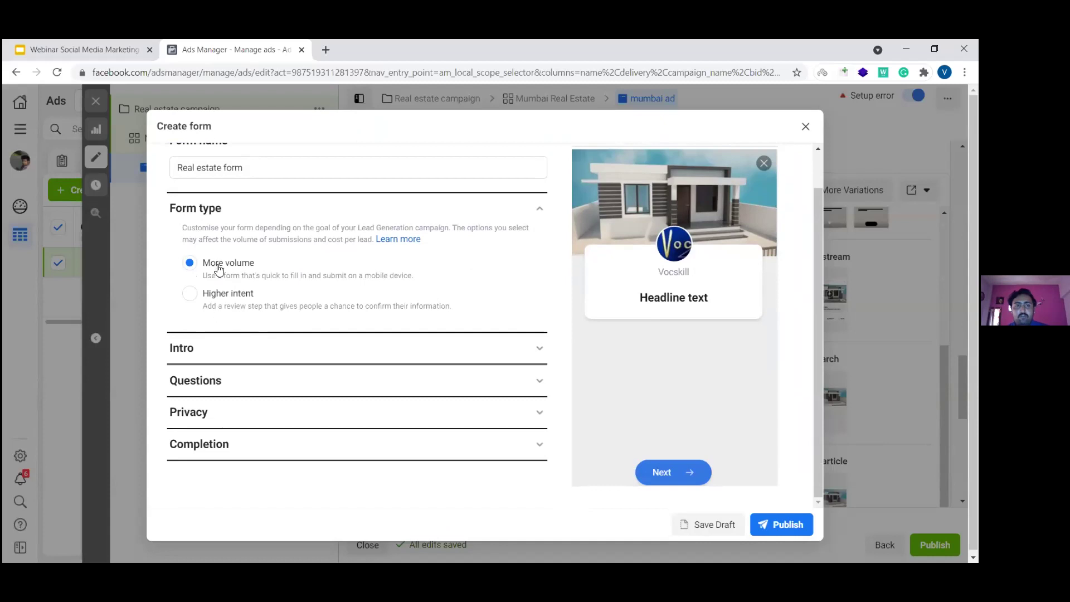
scroll(219, 269, up, 1)
scroll(189, 295, down, 1)
click(228, 350)
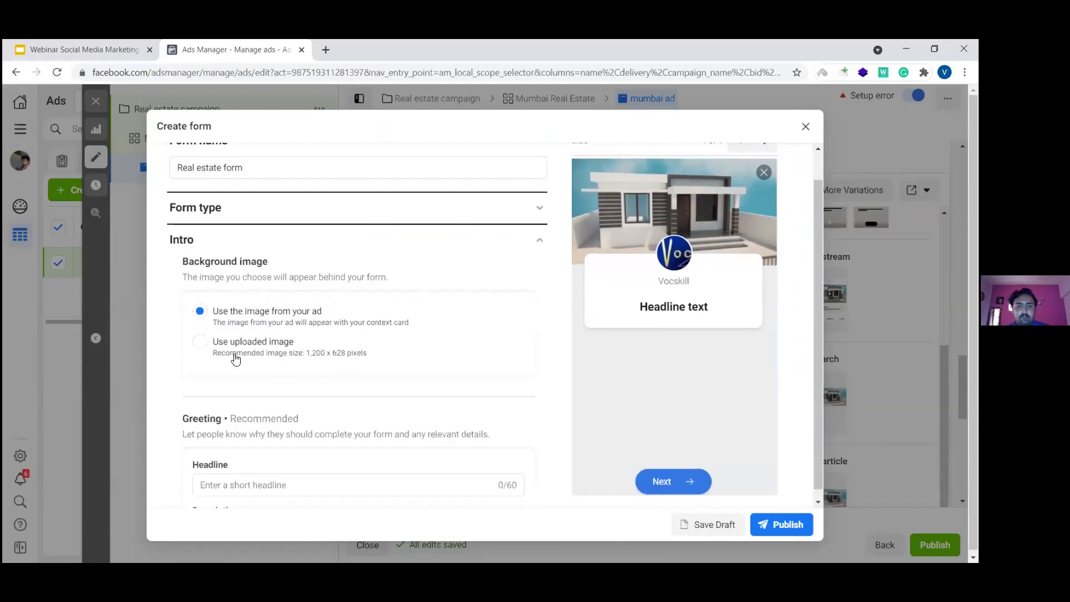
scroll(315, 367, down, 3)
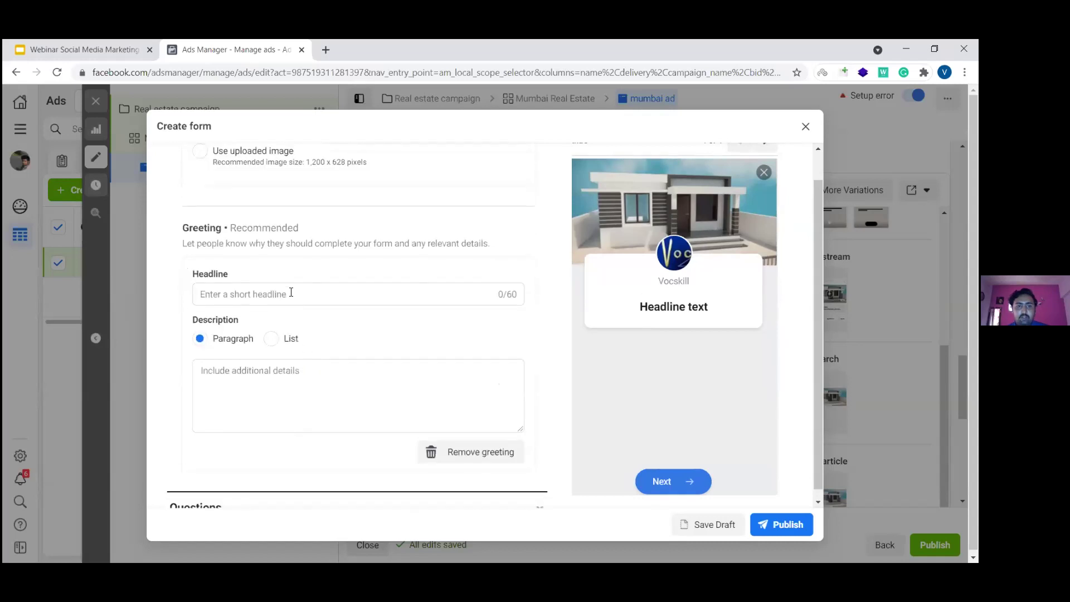
click(291, 292)
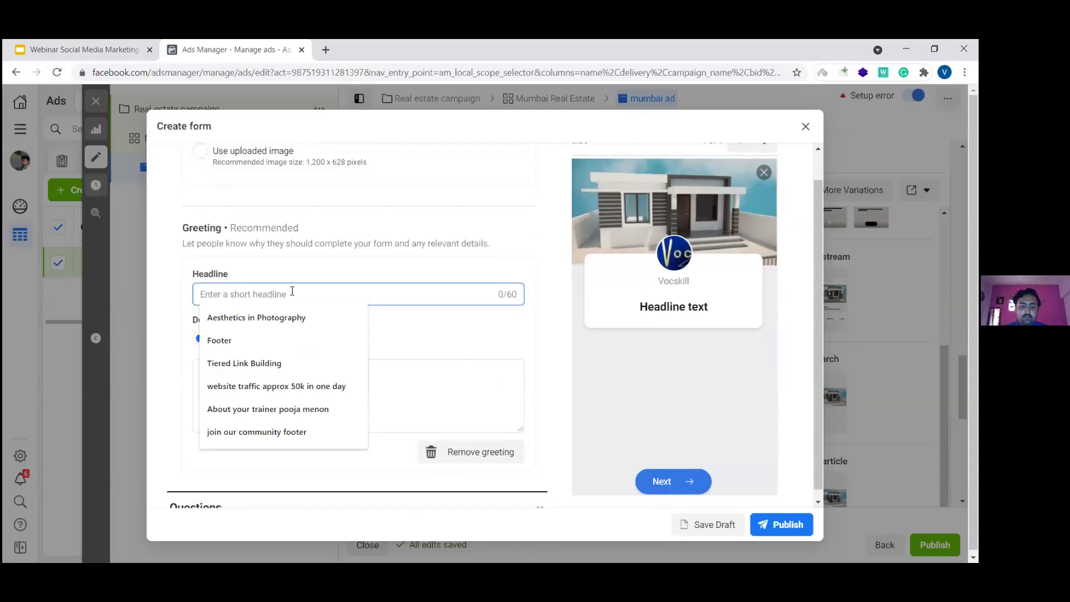
Step: Set greeting headline 'Luxury Home' with a luxury home, parking space, 50% discount description
text(Lu)
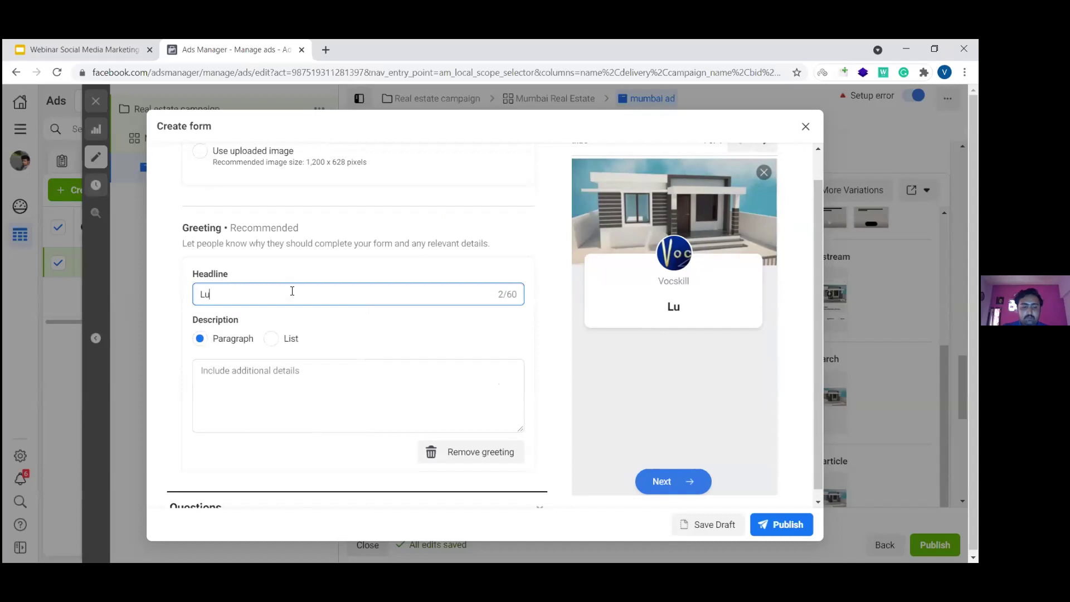
text(xury )
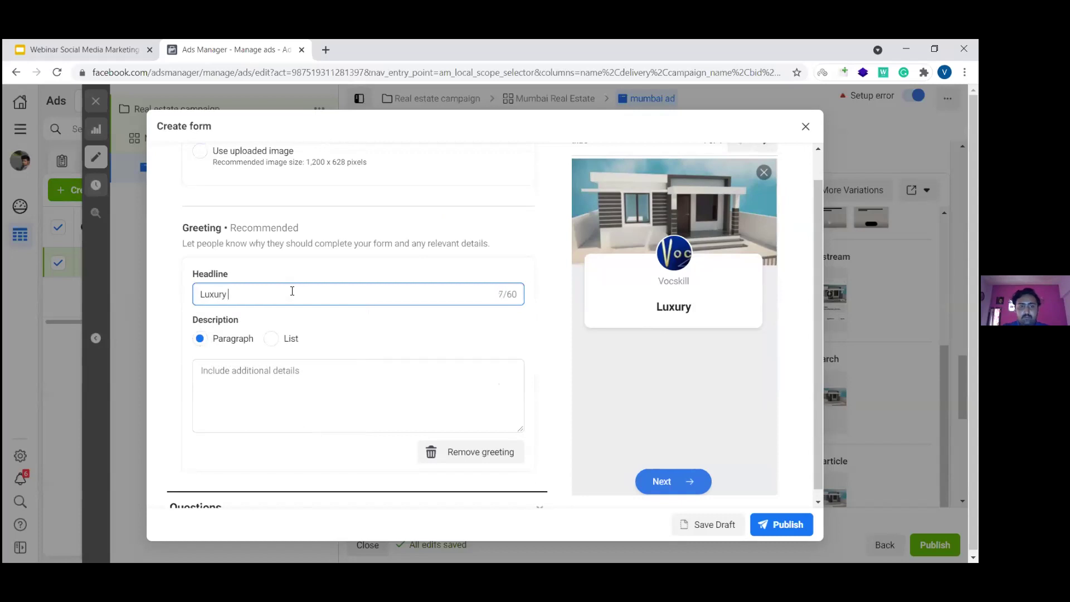
text(Home)
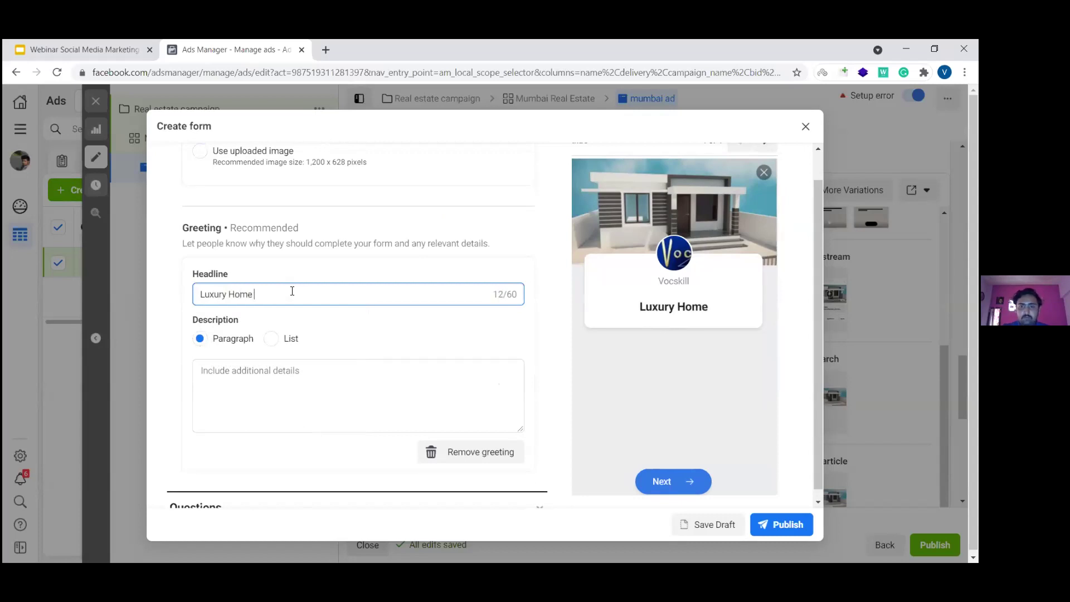
click(251, 372)
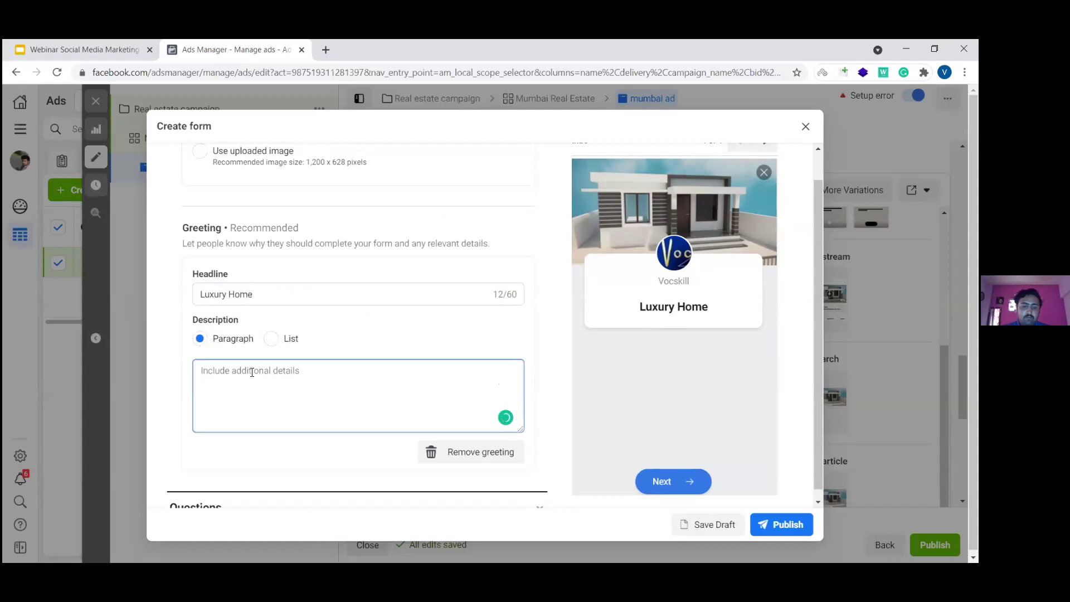
text(Buy a luxury h)
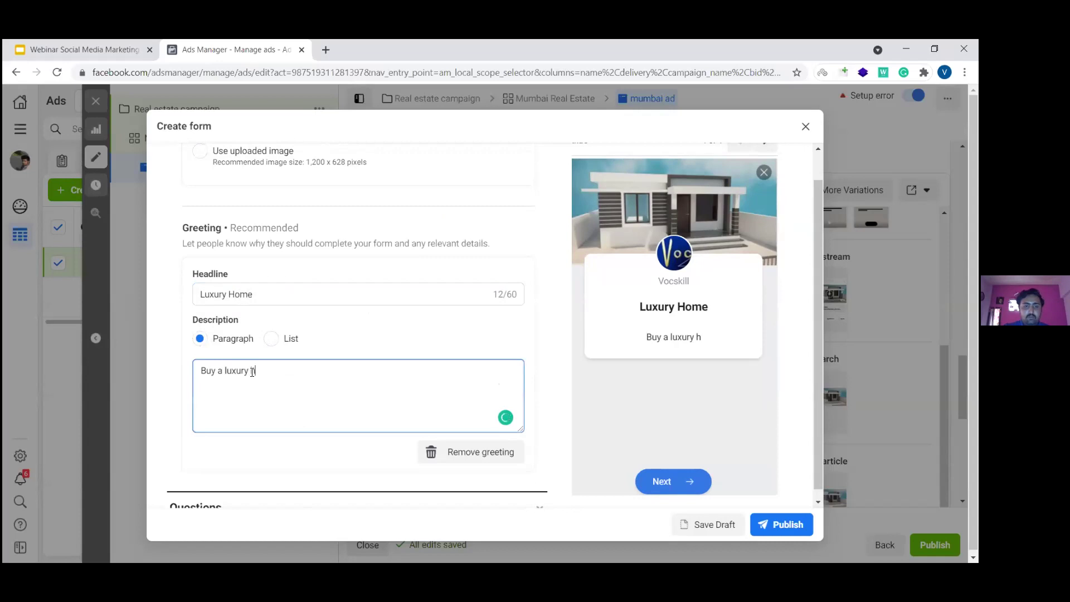
text(ome with wi)
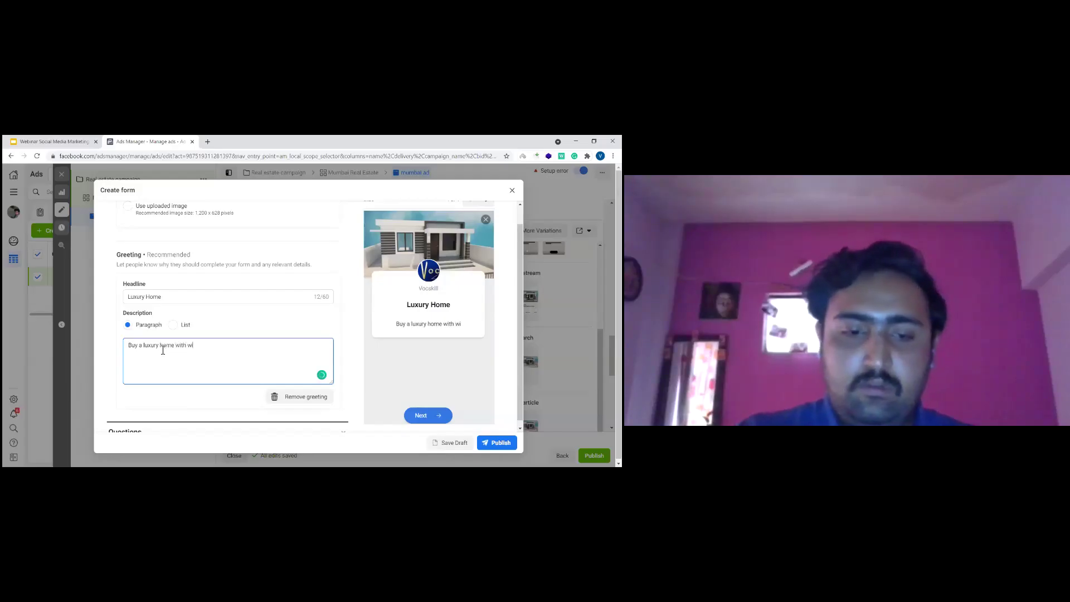
key(BackSpace)
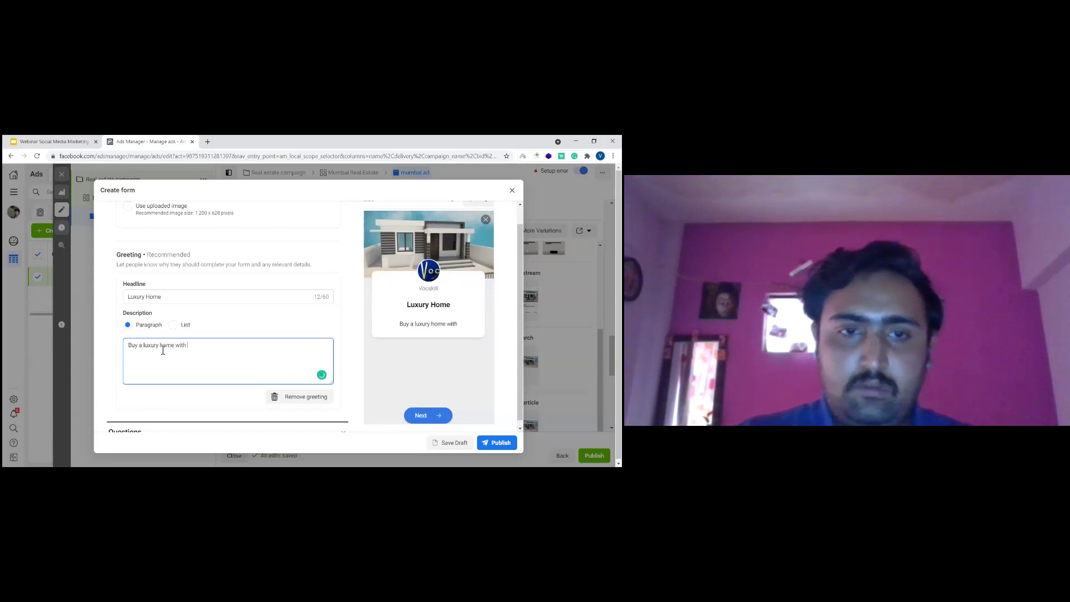
text(parking)
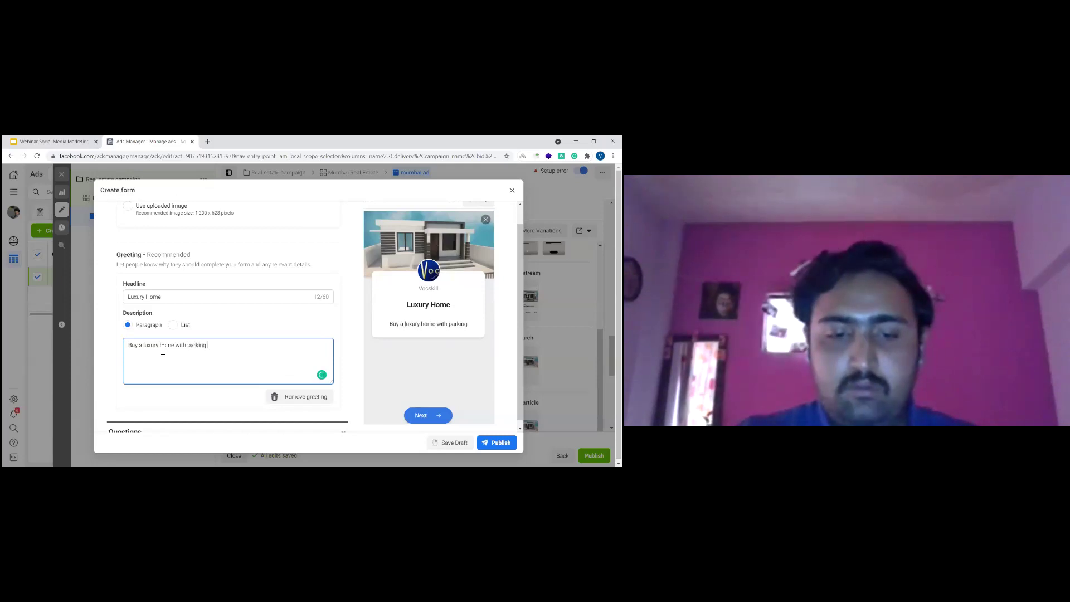
text( space)
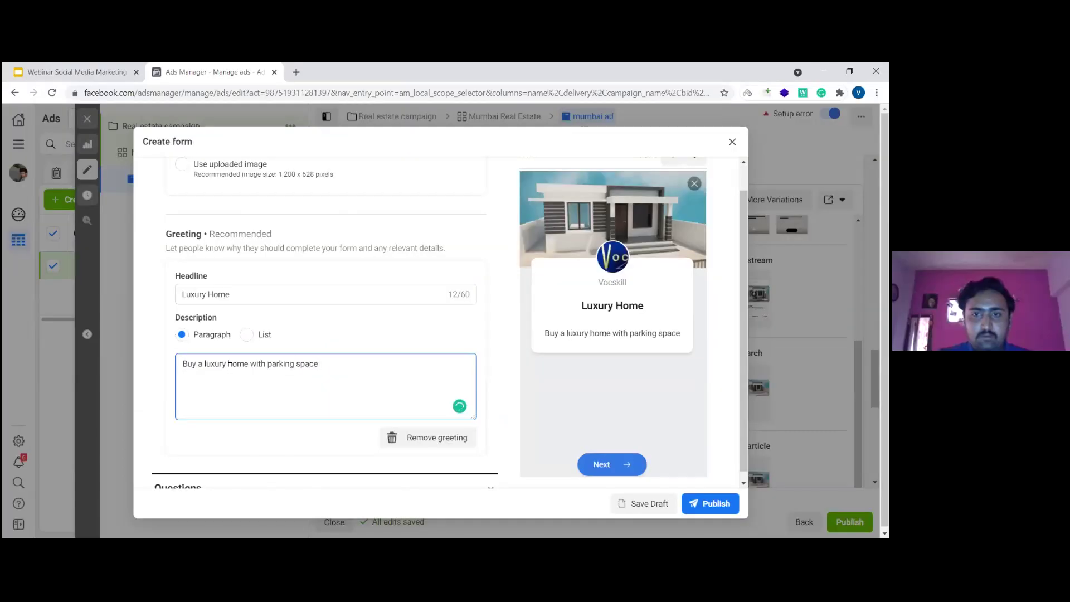
text( at 5-)
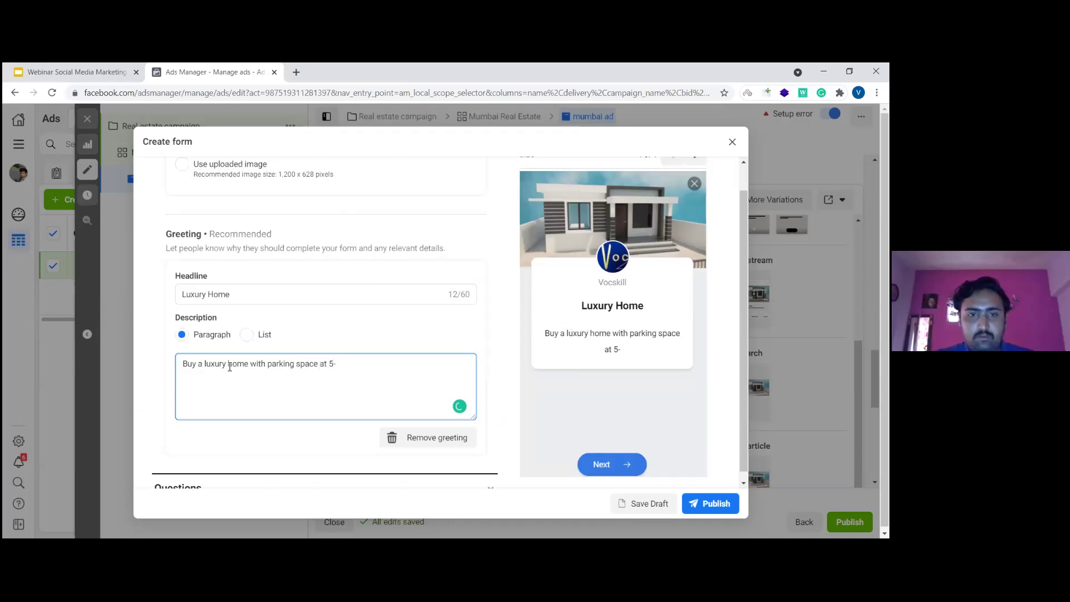
key(BackSpace)
text(0)
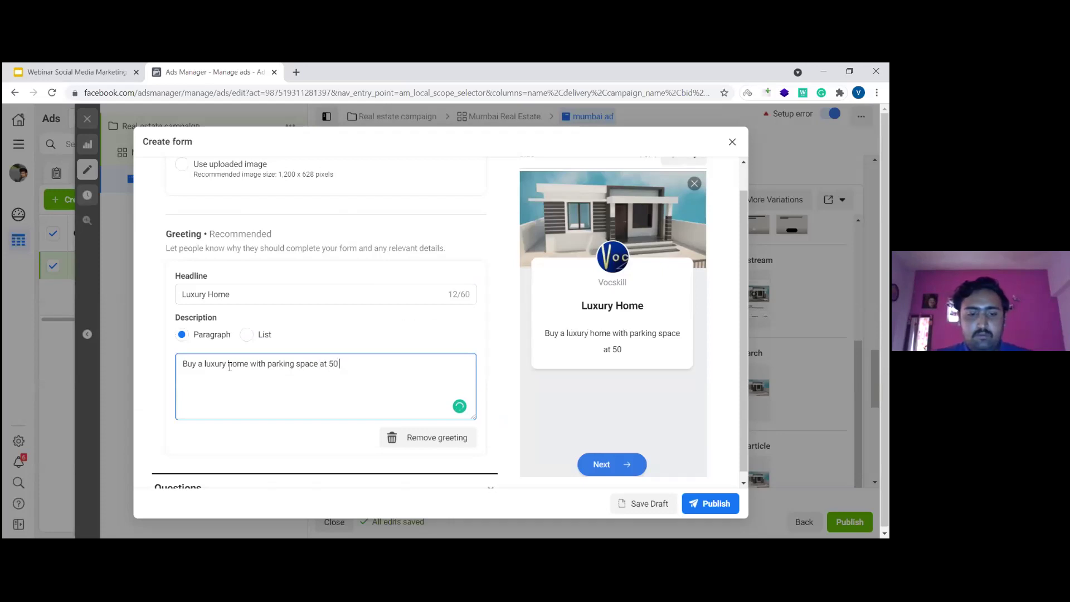
text(% d)
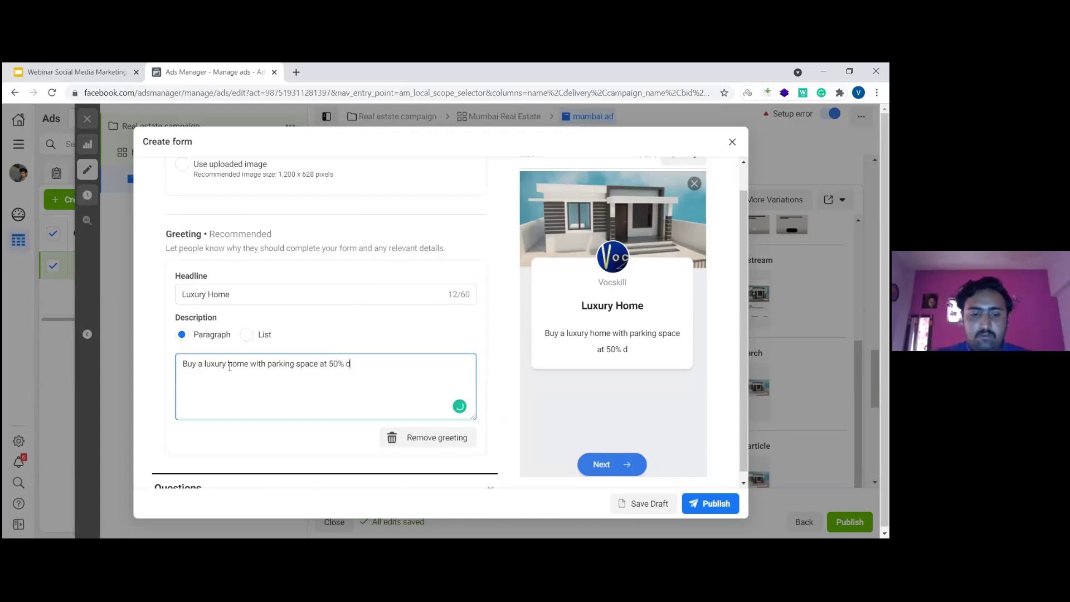
text(iscount)
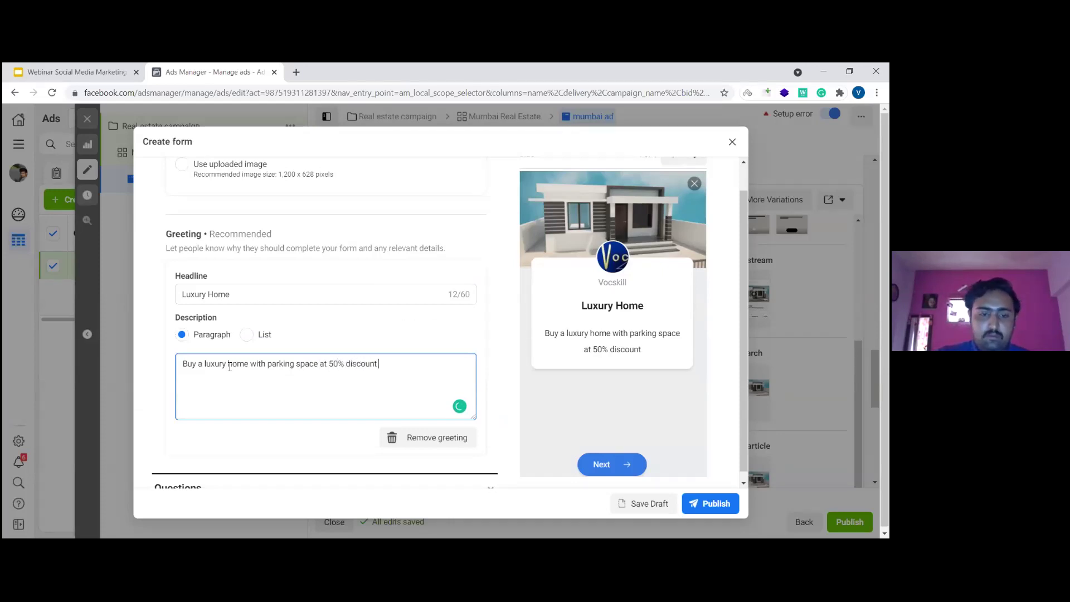
text(. Availabe)
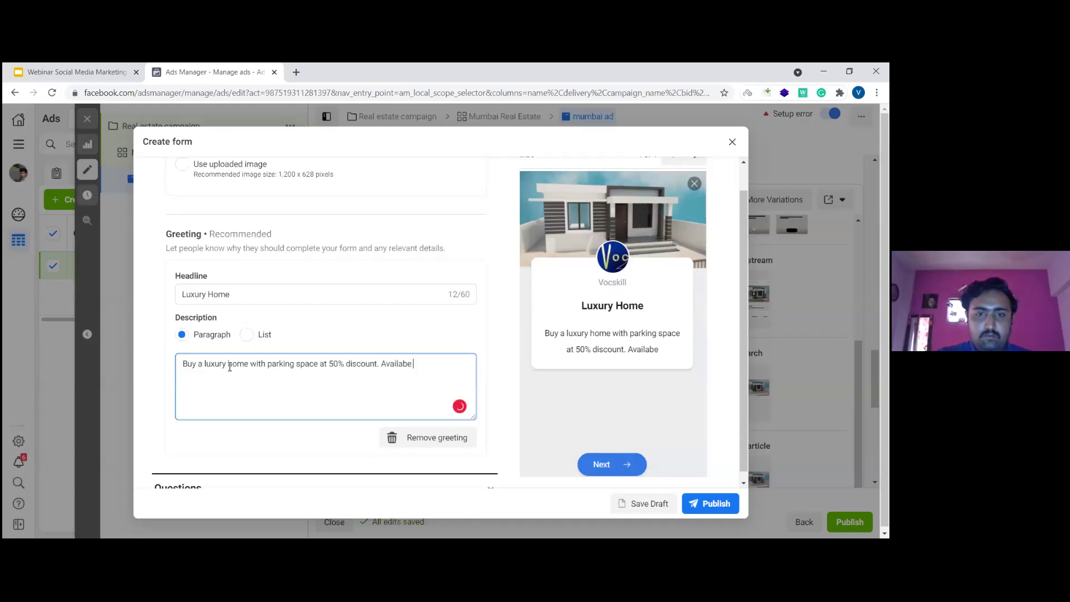
text( for )
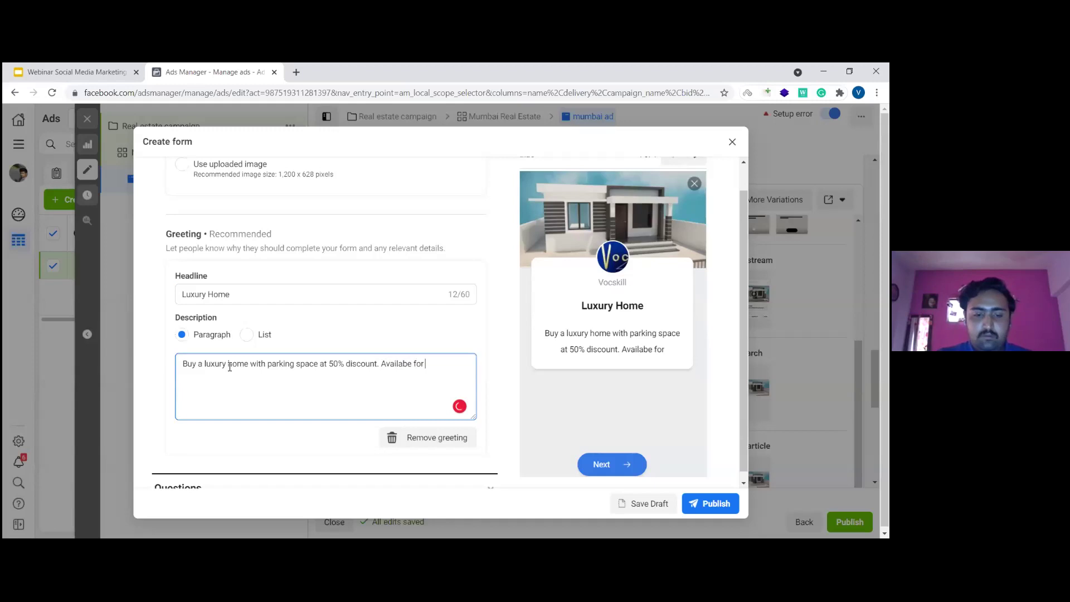
text(very sh)
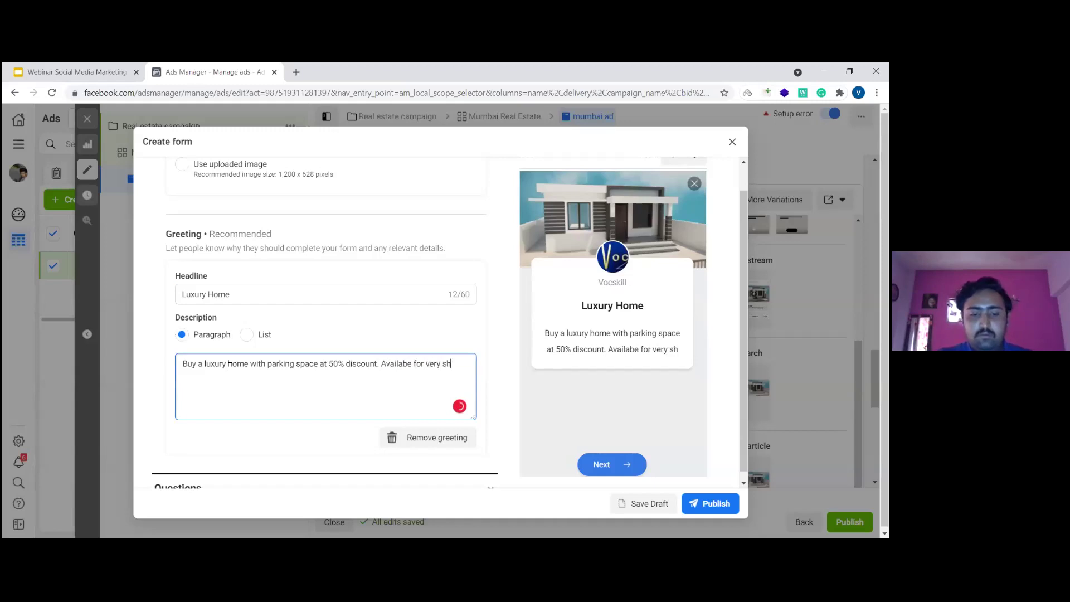
text(ort time)
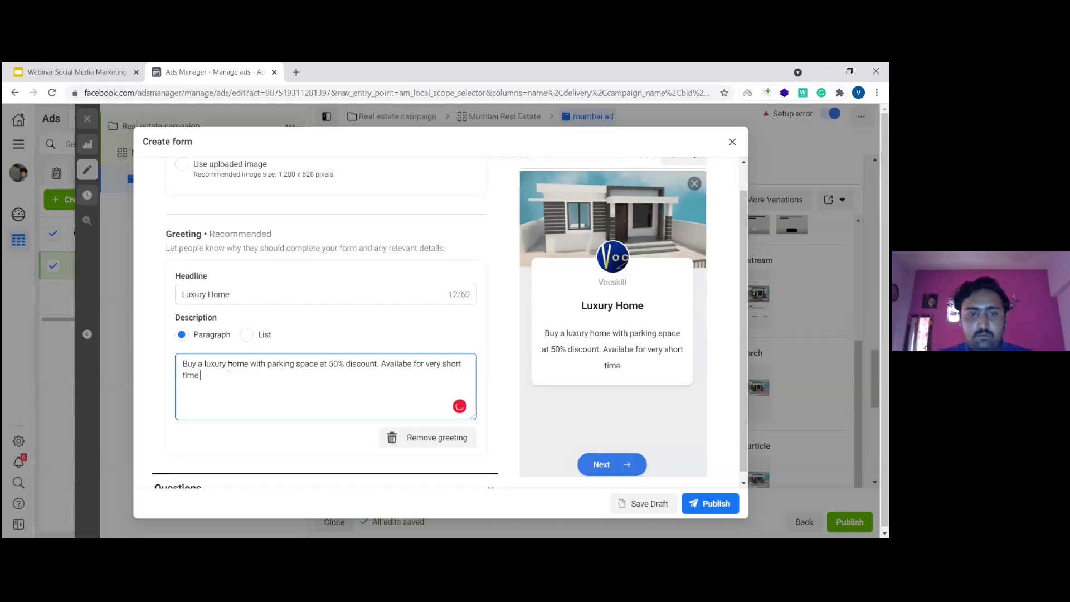
text(.)
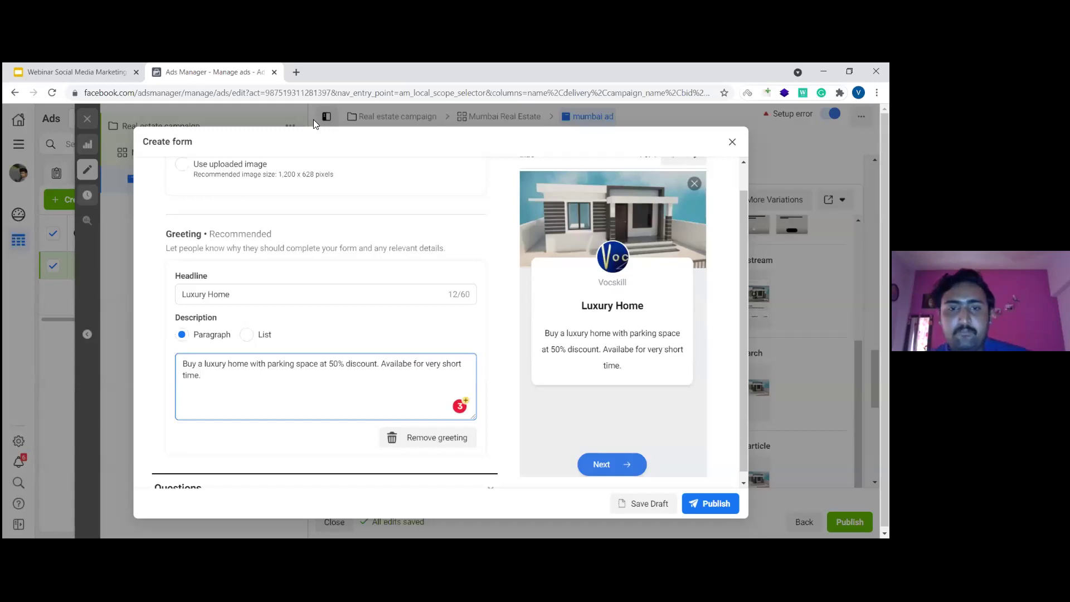
scroll(417, 323, down, 2)
mouse_move(417, 323)
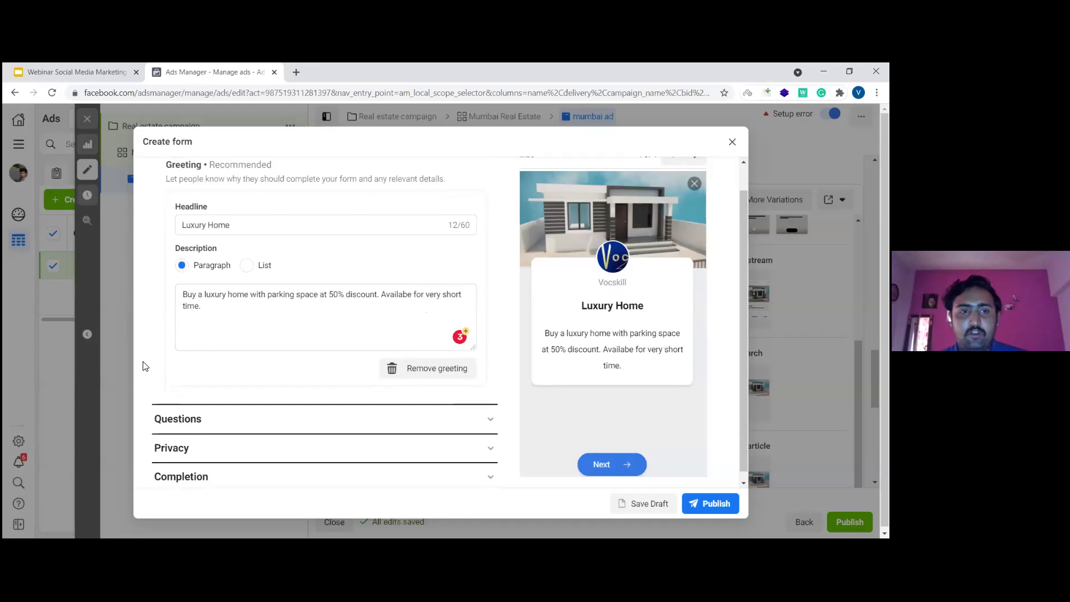
click(322, 426)
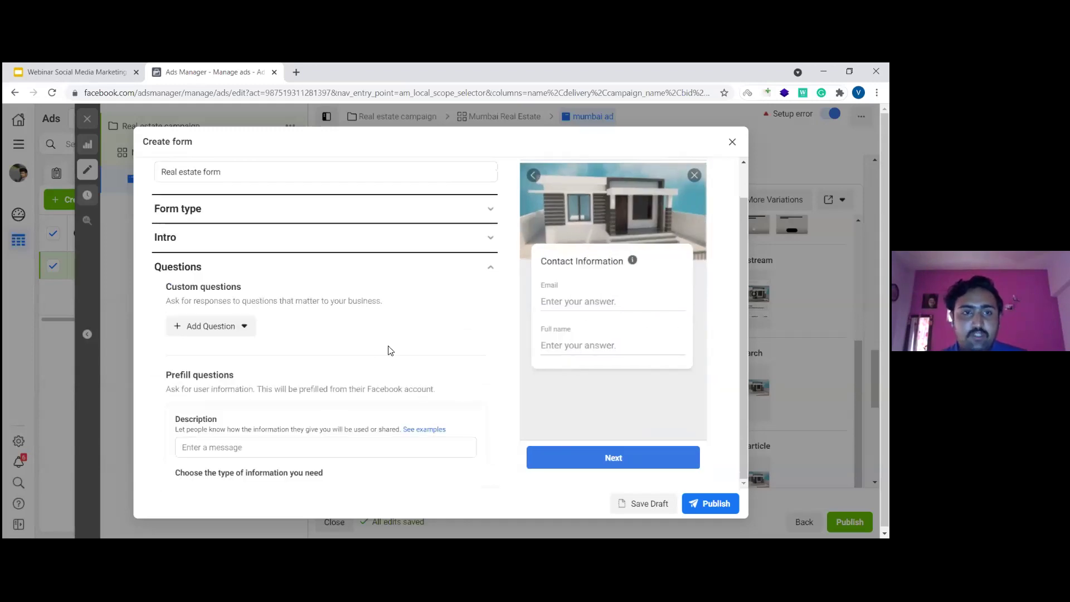
Step: Add a Phone number question from the Contact fields category
scroll(389, 350, down, 3)
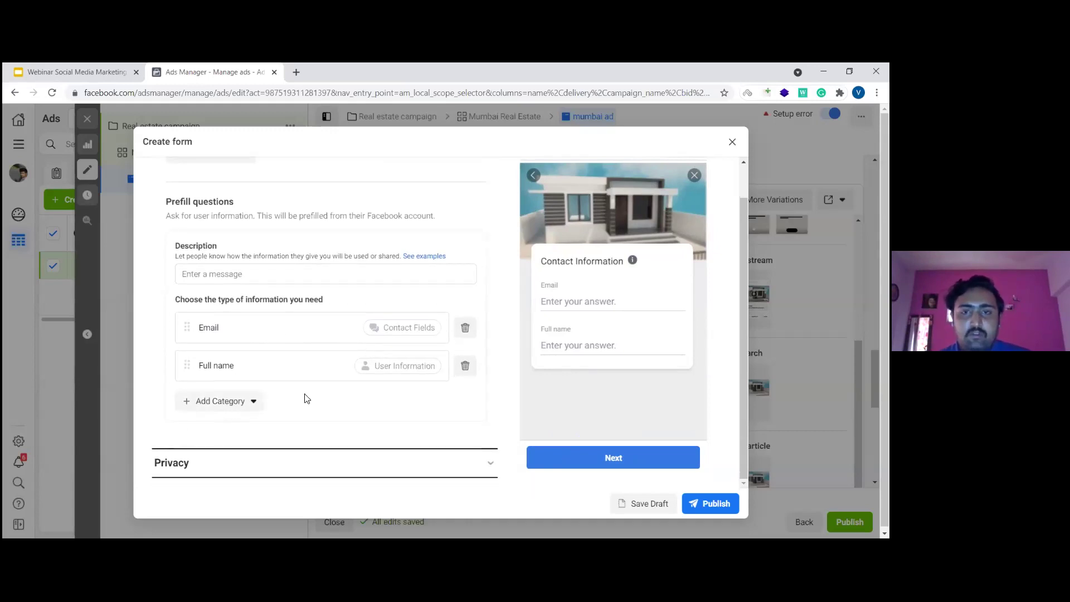
click(226, 410)
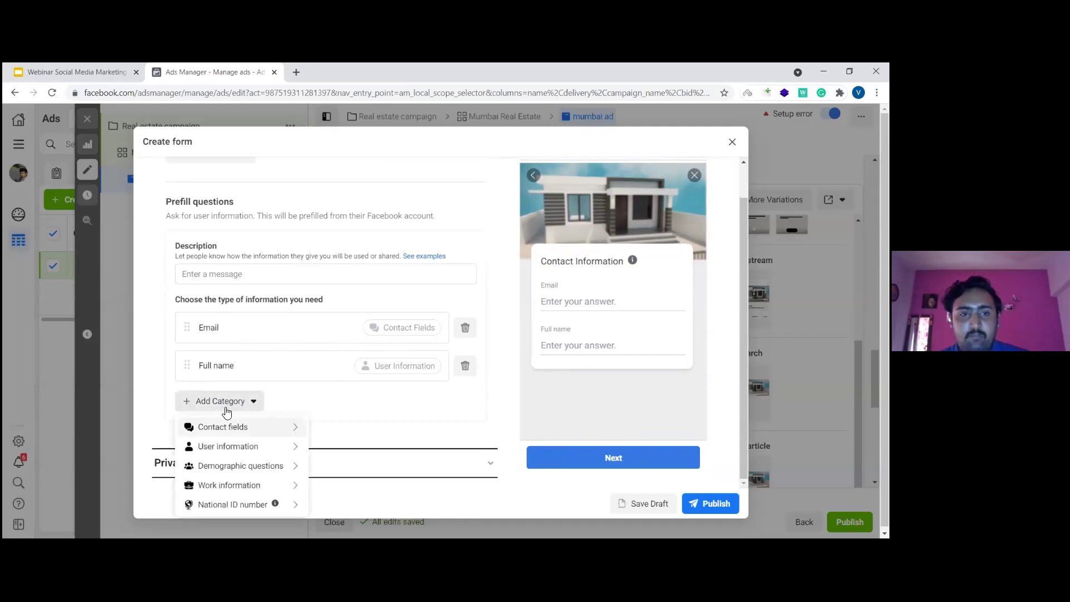
mouse_move(270, 430)
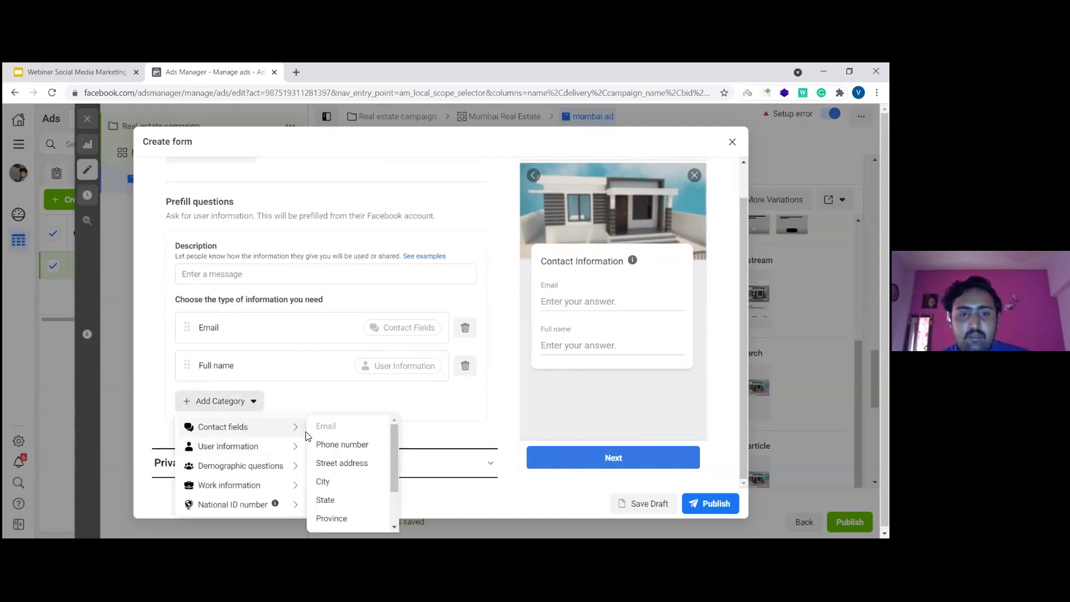
click(339, 446)
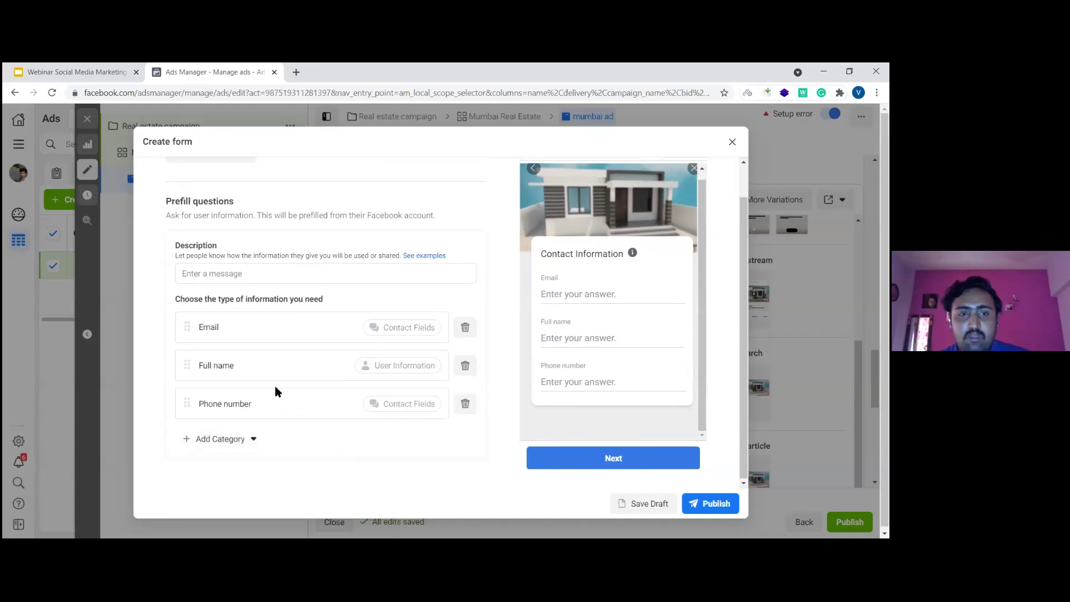
scroll(276, 387, down, 1)
Step: Browse the other question categories and dismiss them without adding anything
click(231, 383)
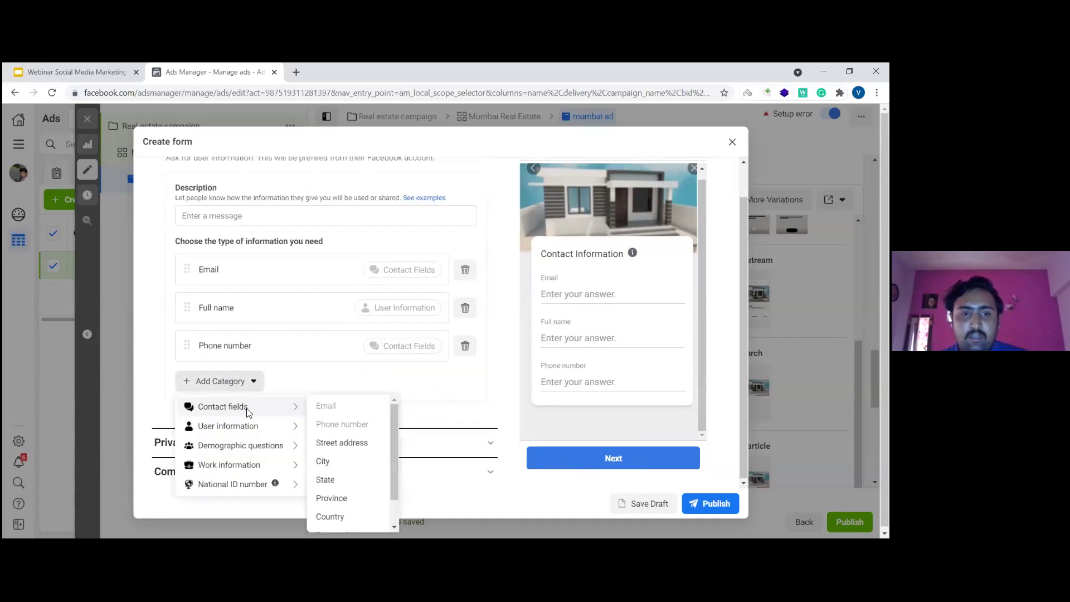
mouse_move(271, 411)
mouse_move(269, 450)
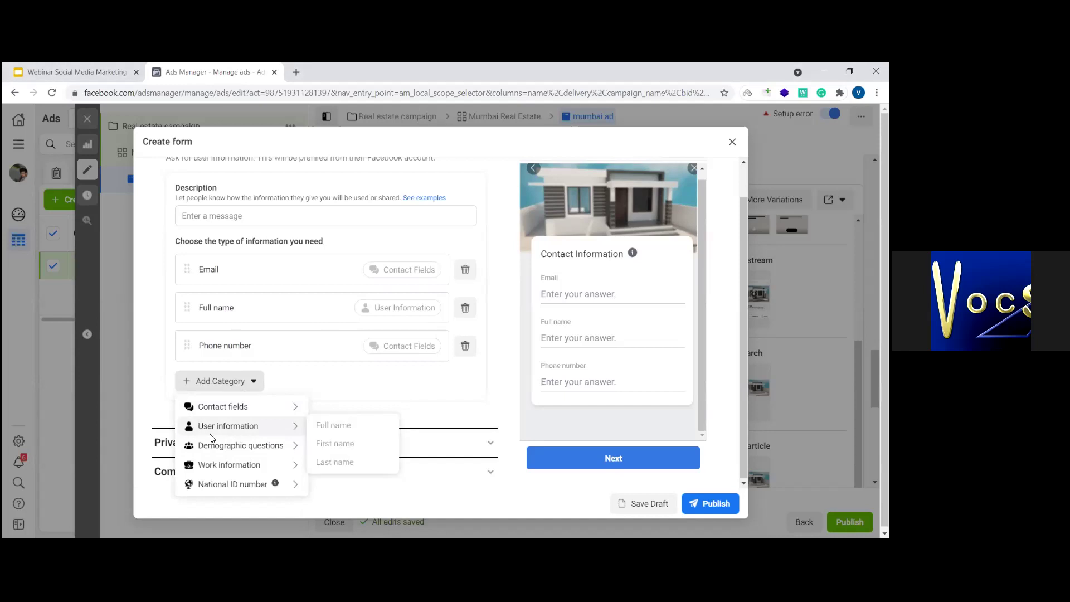
mouse_move(232, 470)
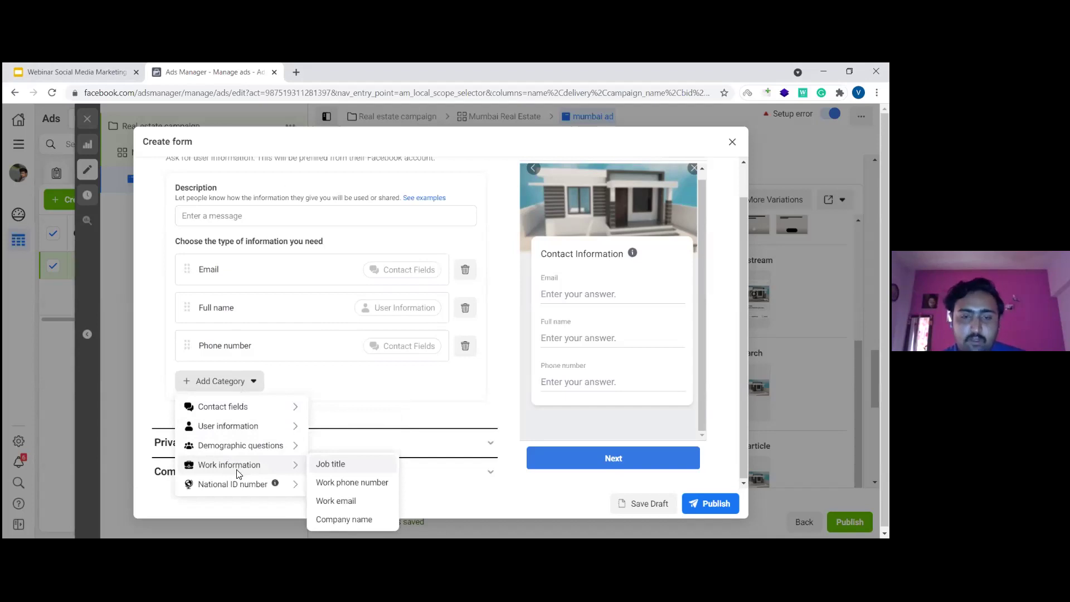
mouse_move(173, 406)
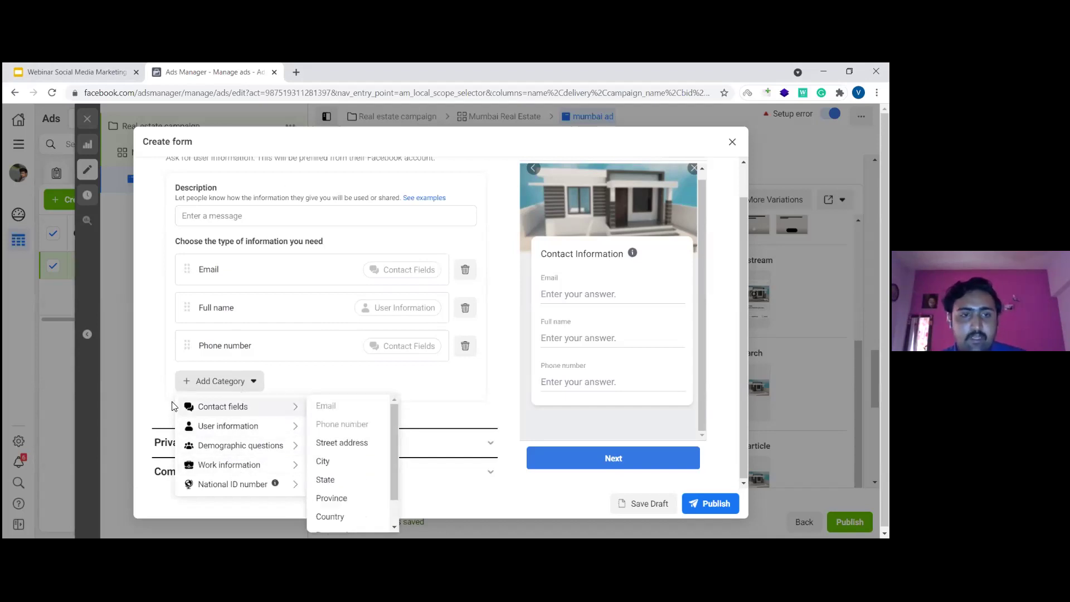
click(164, 367)
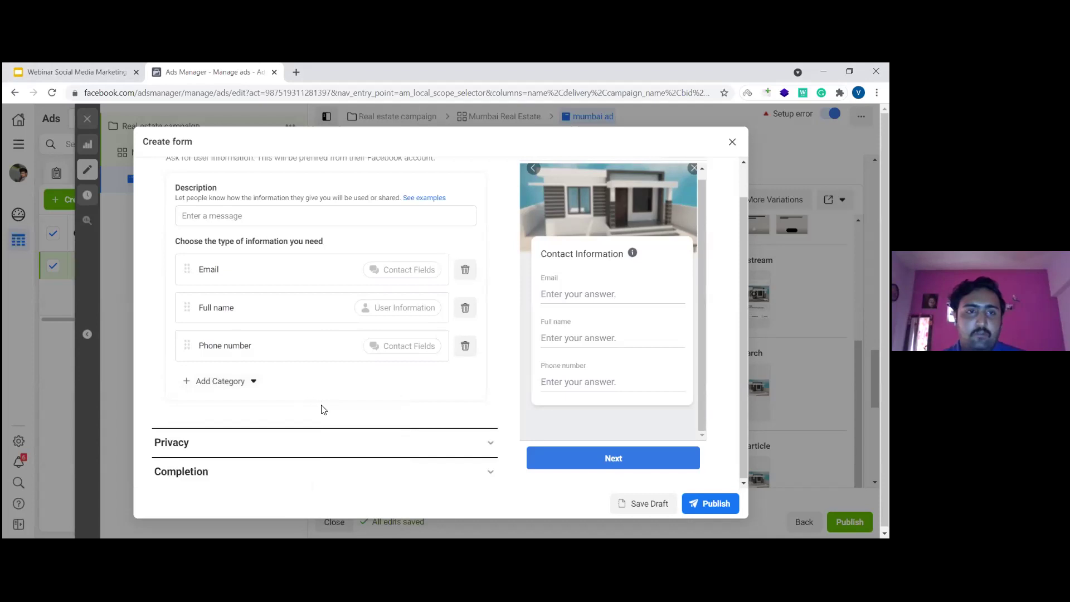
click(336, 447)
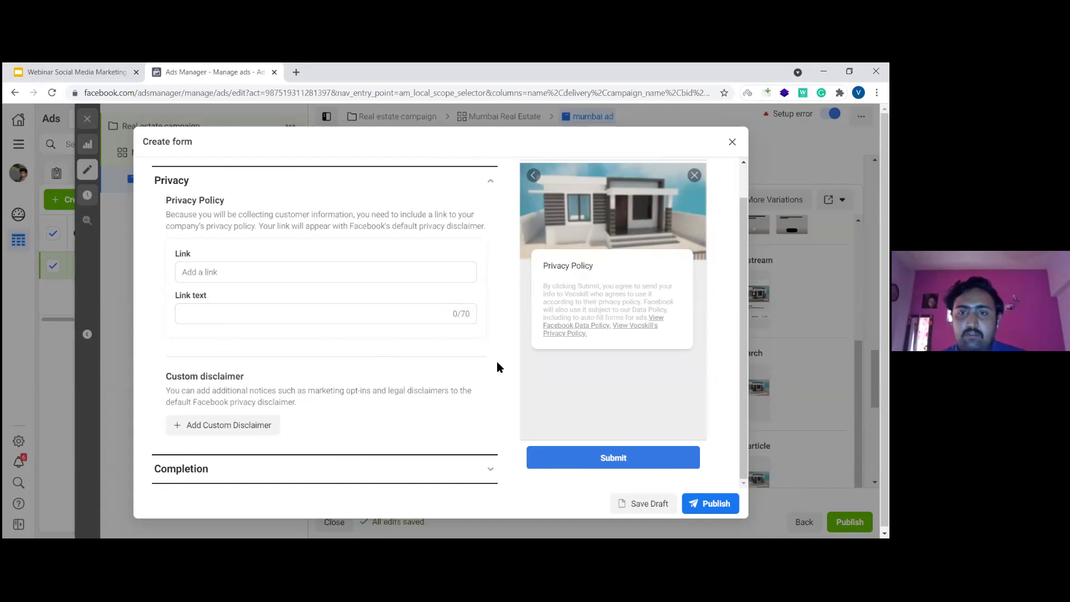
Step: Expand the completion settings, leave the link empty, and close the unfinished lead form
click(316, 477)
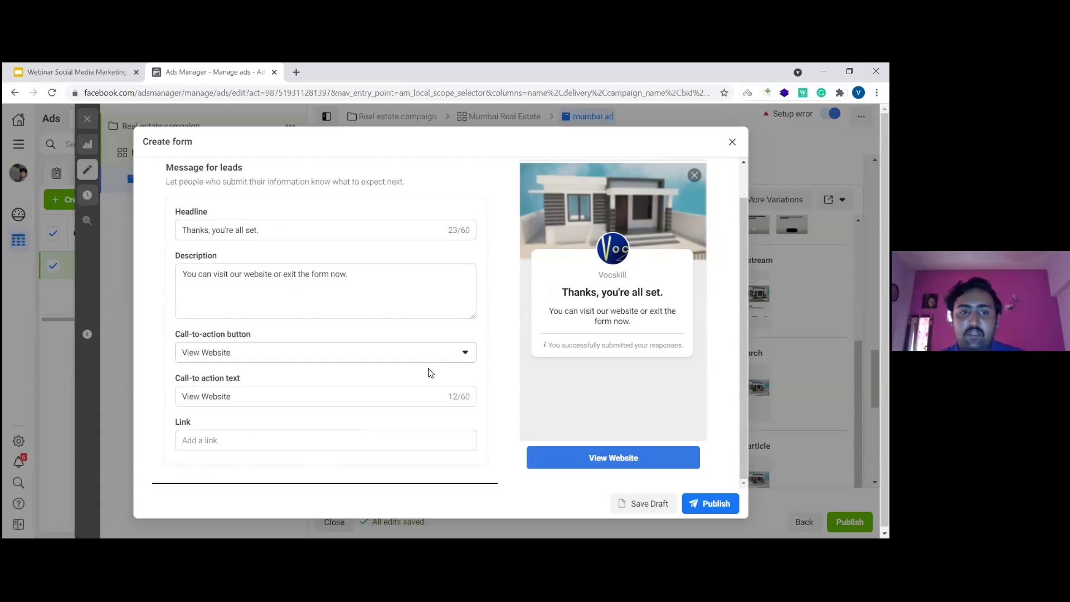
click(333, 444)
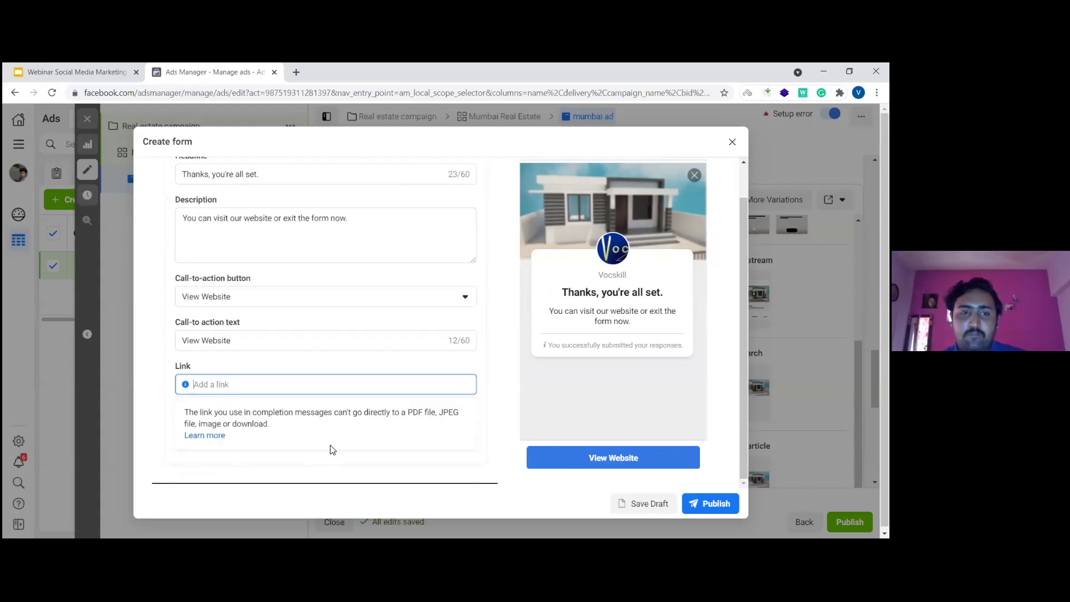
click(164, 326)
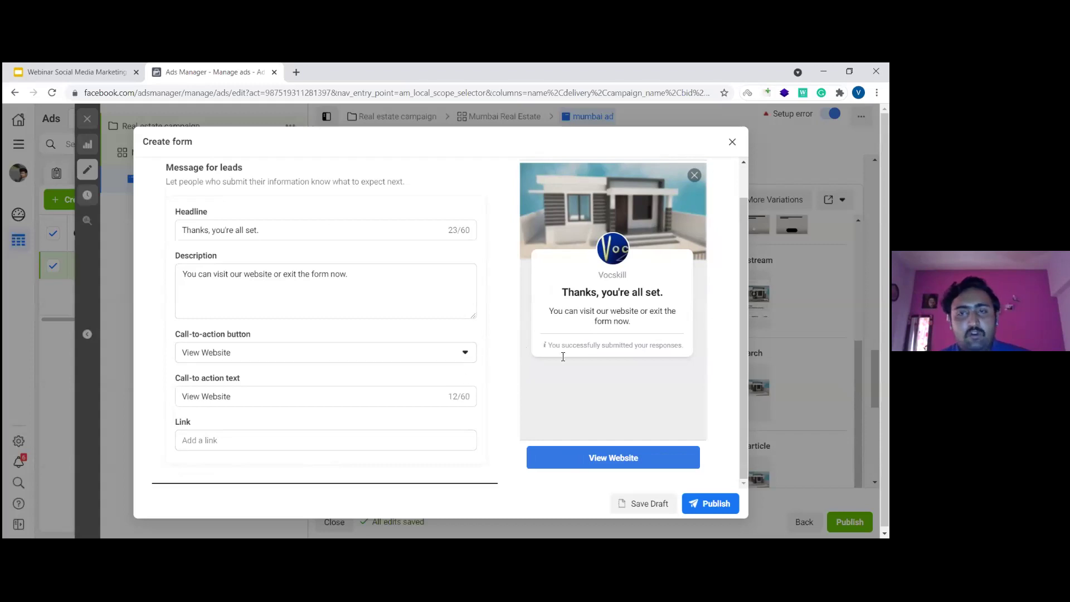
click(733, 142)
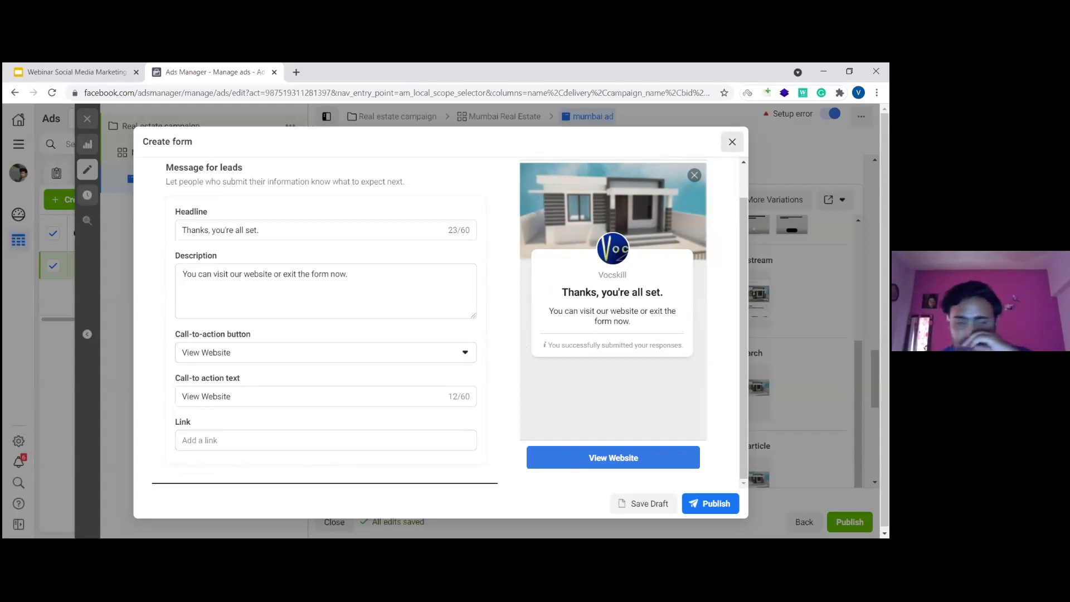
click(566, 291)
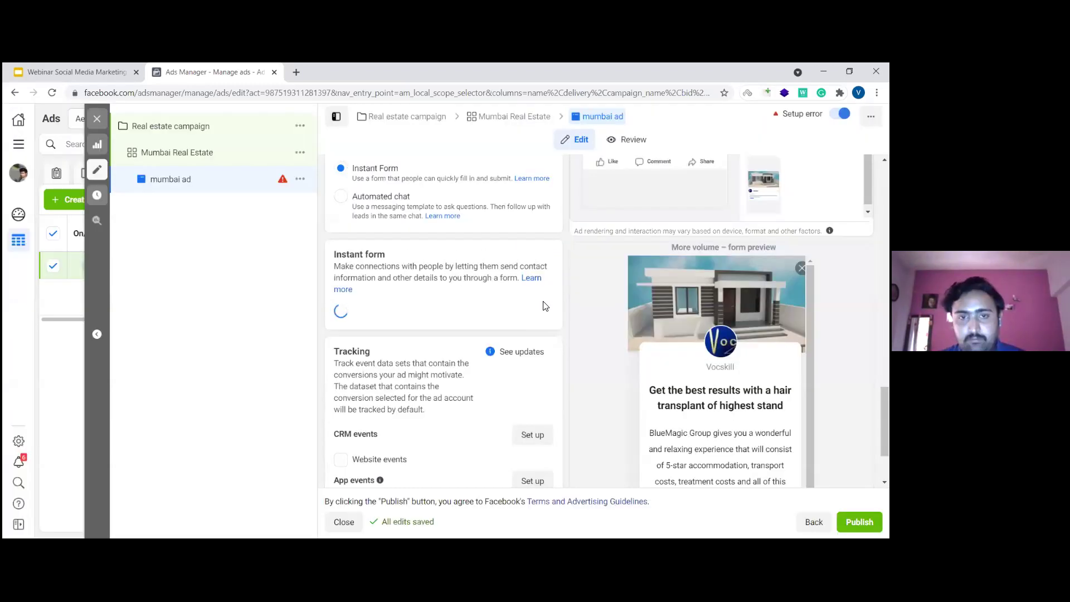
scroll(587, 298, down, 5)
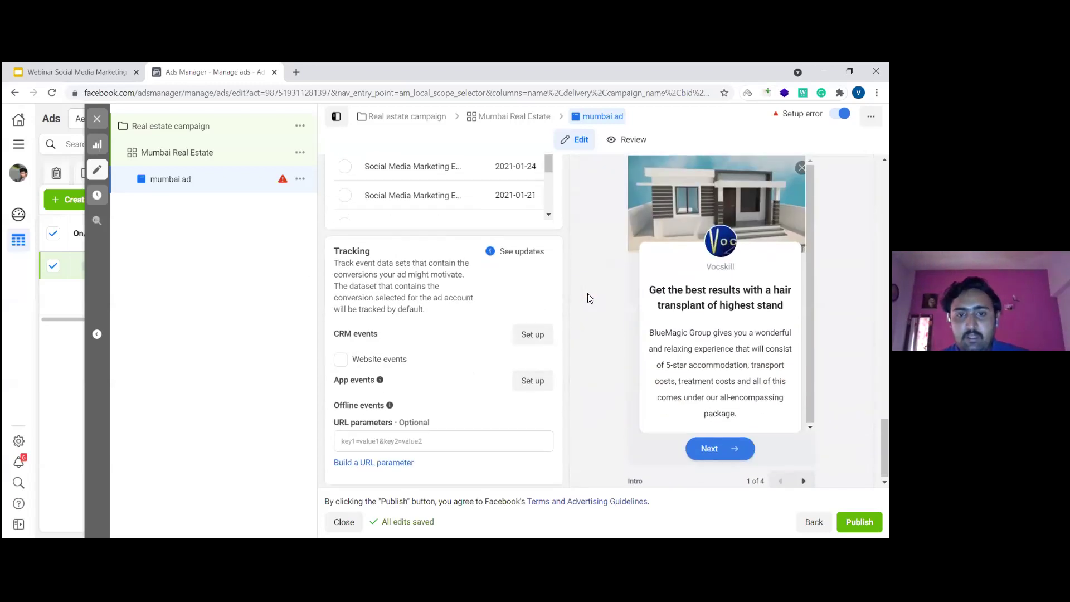
click(406, 438)
click(254, 407)
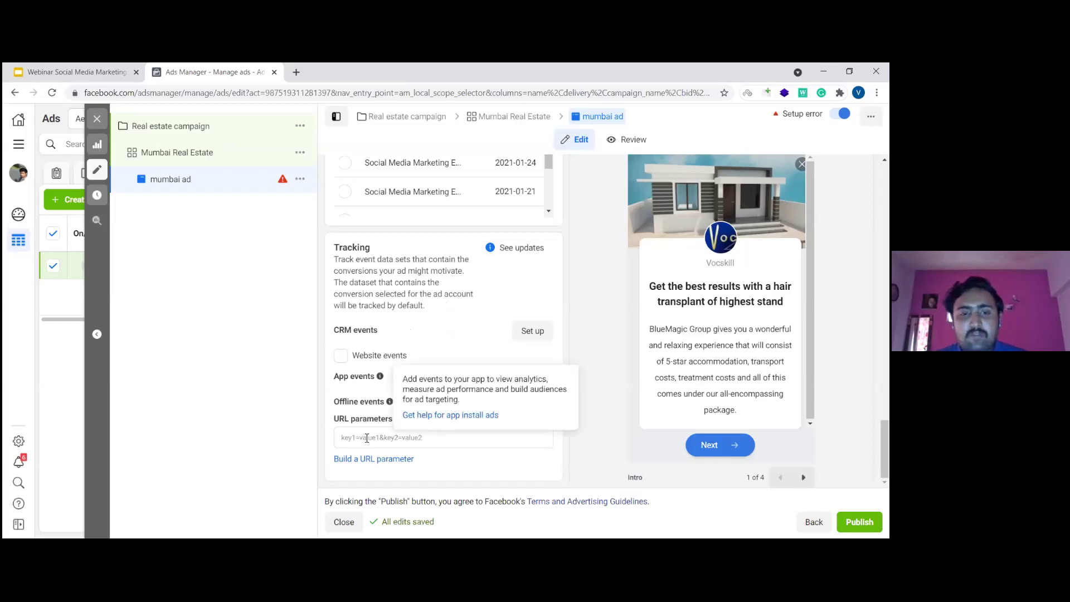
click(373, 458)
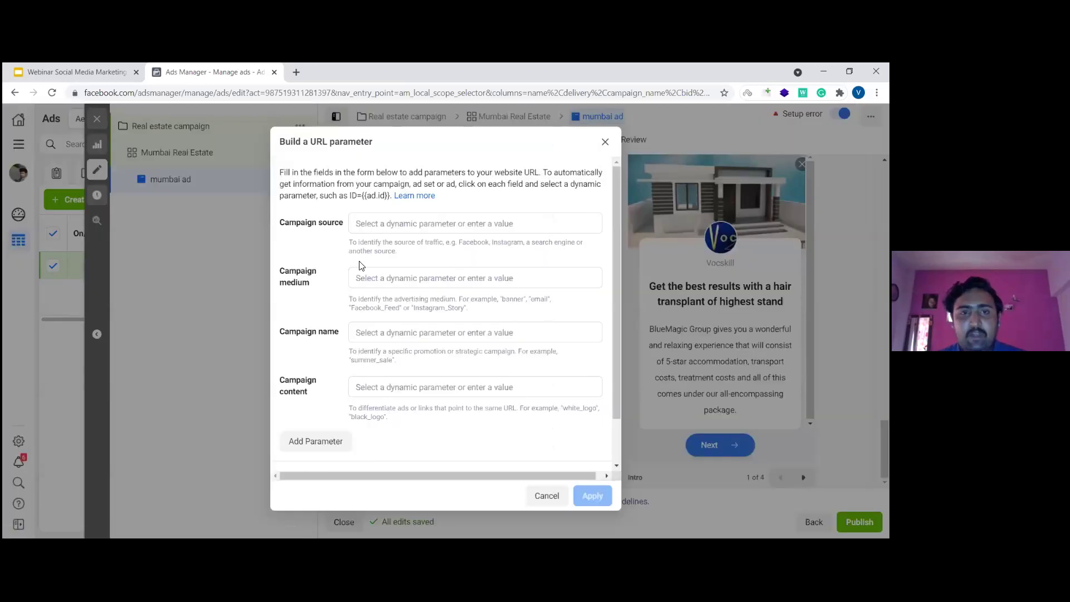
click(381, 227)
click(331, 237)
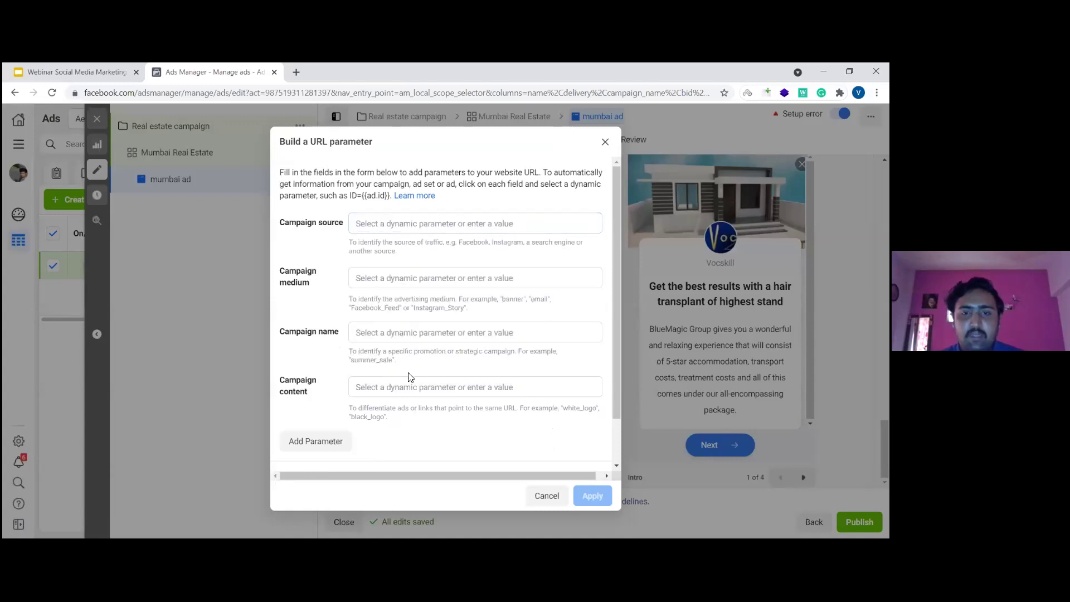
click(604, 141)
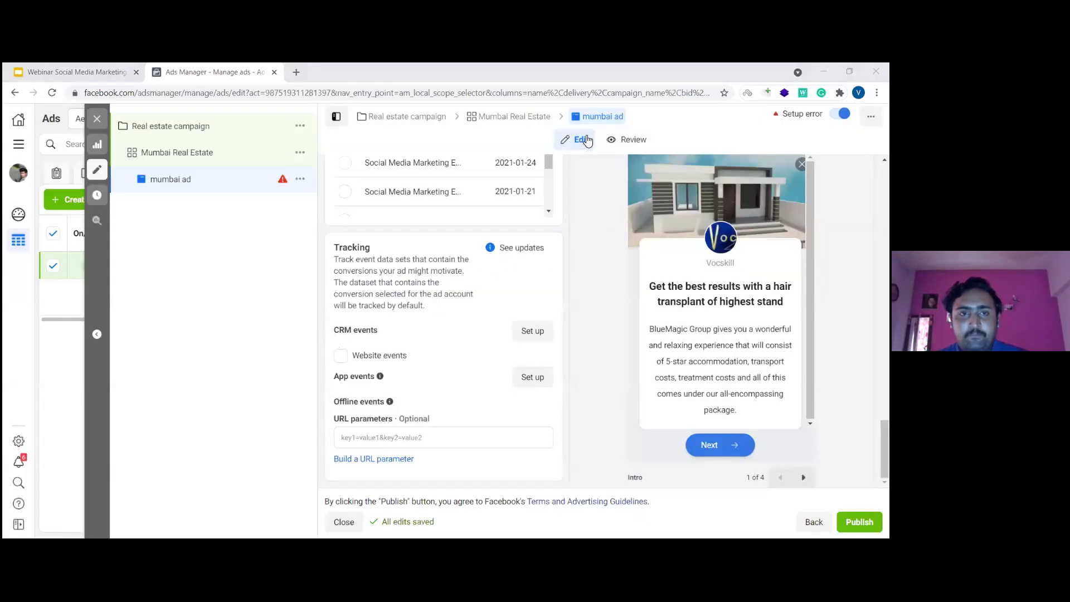
Step: Look over the Real estate campaign settings, then return to the Mumbai Real Estate ad set
mouse_move(381, 376)
scroll(446, 334, up, 5)
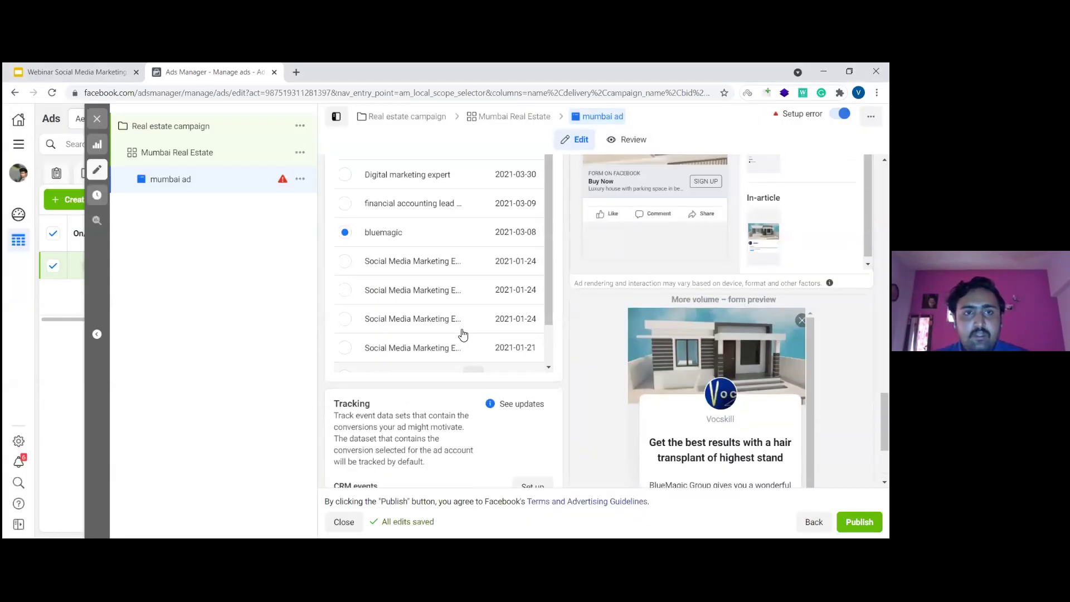
click(243, 156)
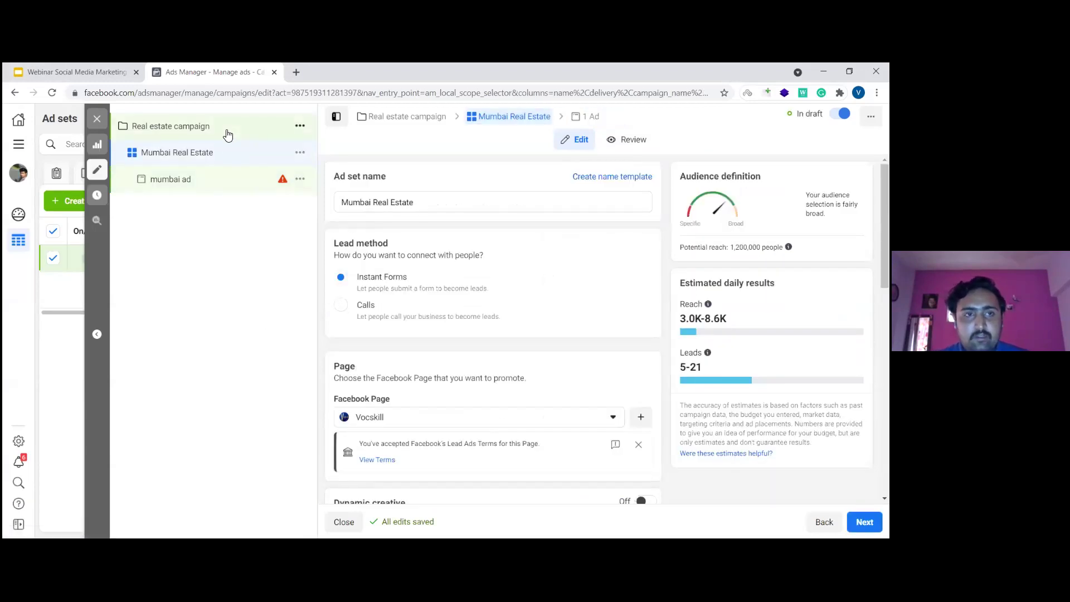
click(227, 133)
scroll(468, 289, down, 2)
scroll(468, 289, down, 6)
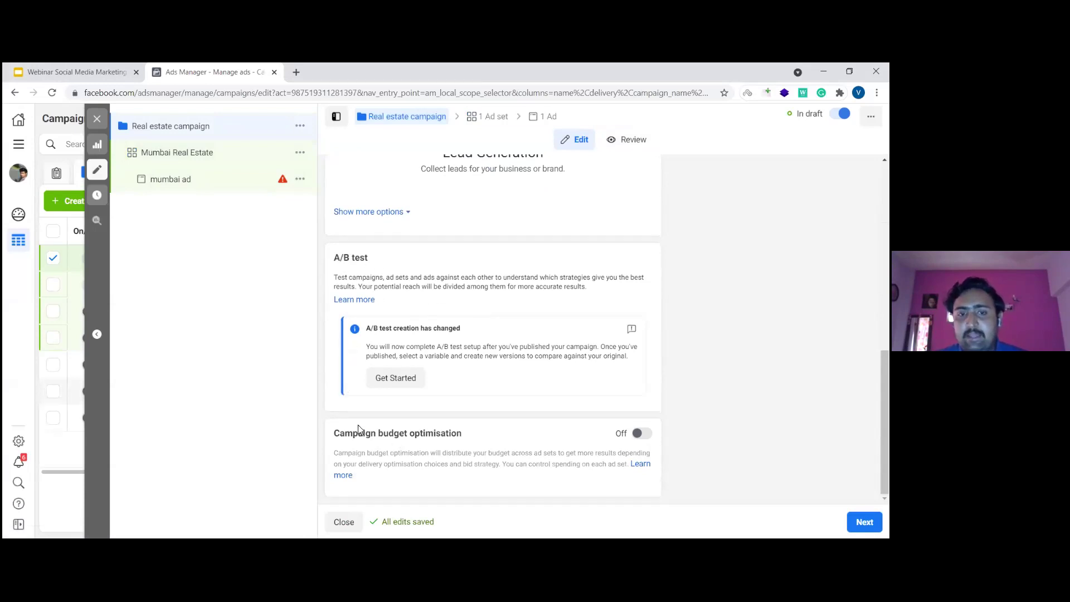
click(192, 160)
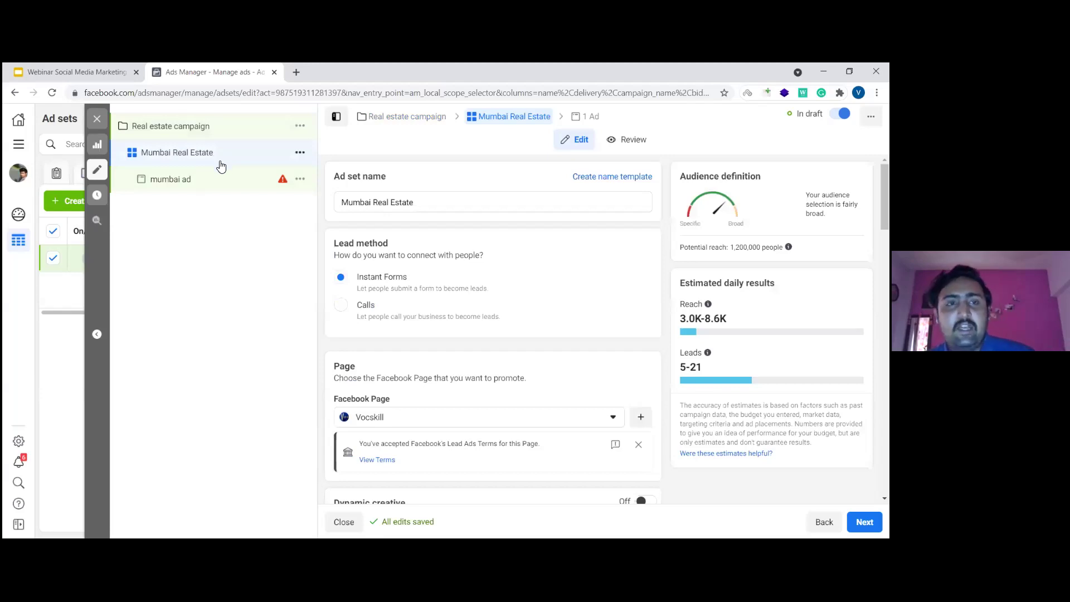
Step: Duplicate the Mumbai Real Estate ad set into the existing Real estate campaign
click(300, 153)
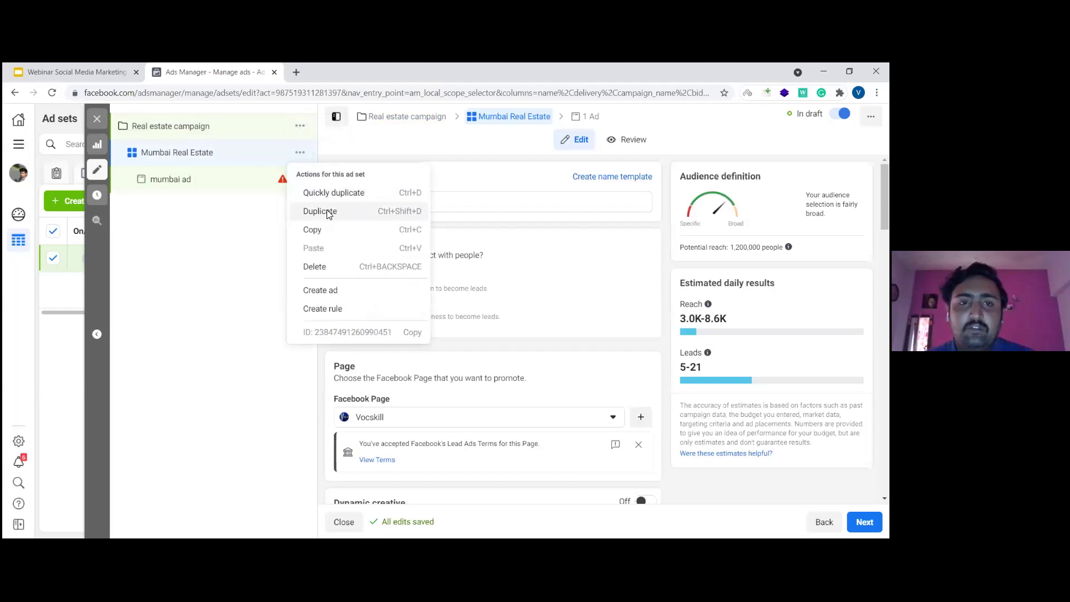
click(328, 212)
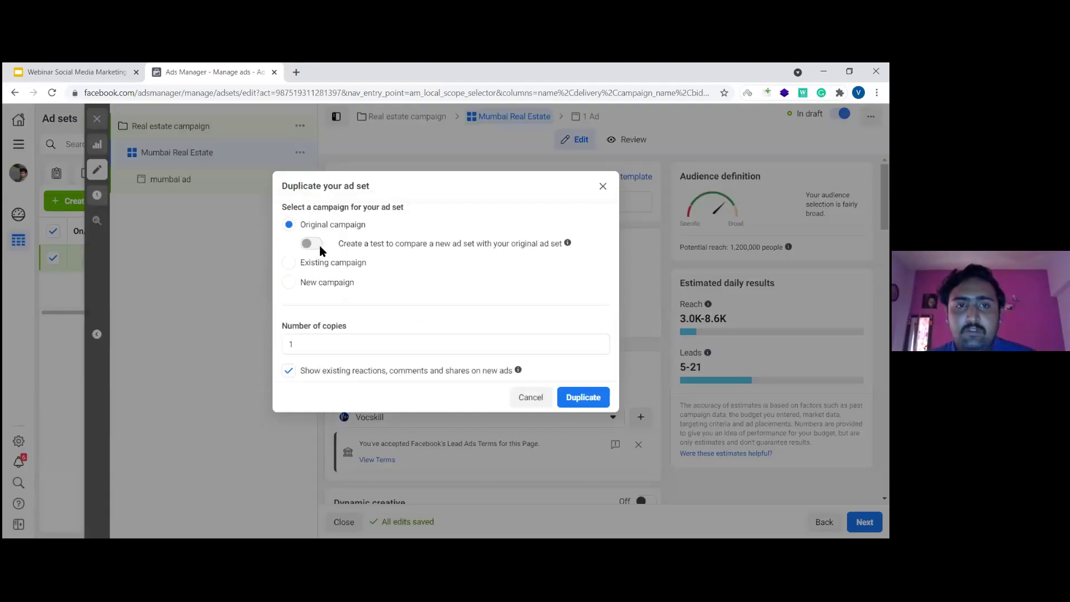
click(290, 263)
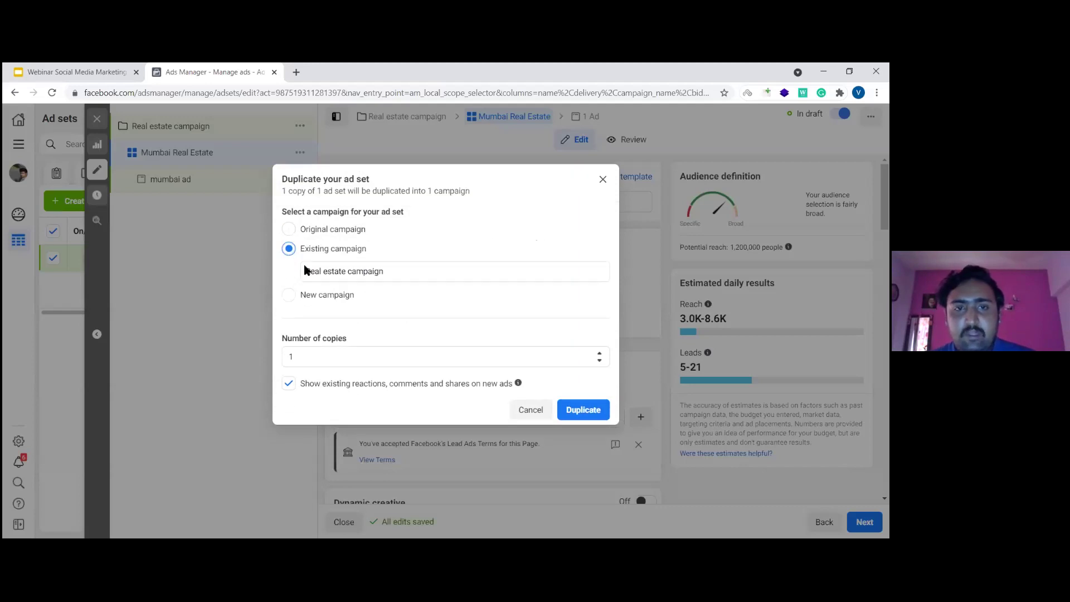
click(583, 413)
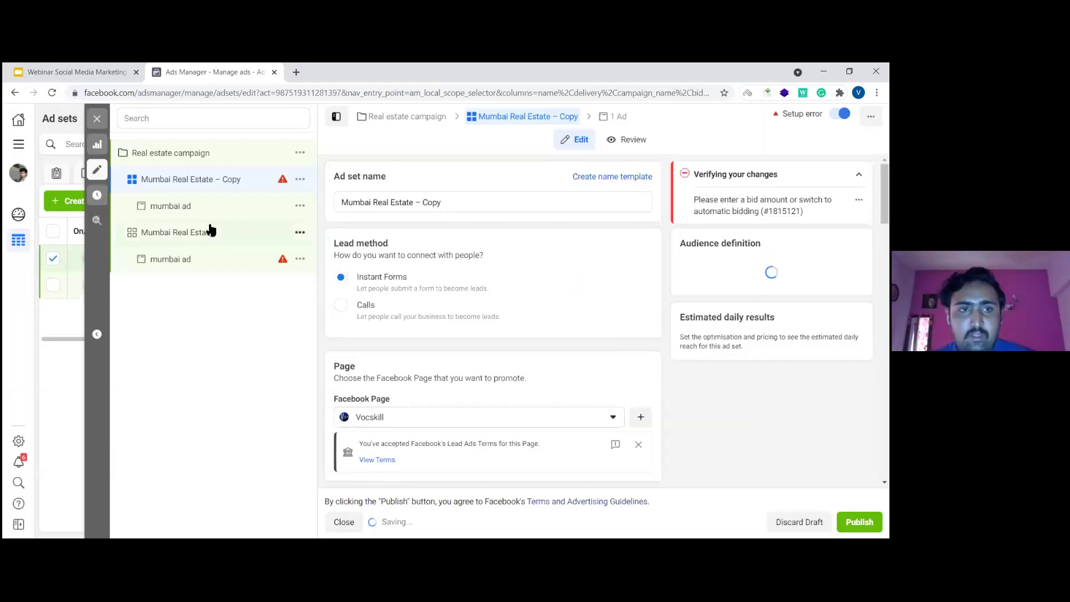
Step: Rename the copied ad set to 'Delhi Real Estate'
double_click(373, 203)
text(Delhi)
drag(442, 201, 402, 201)
key(BackSpace)
click(254, 370)
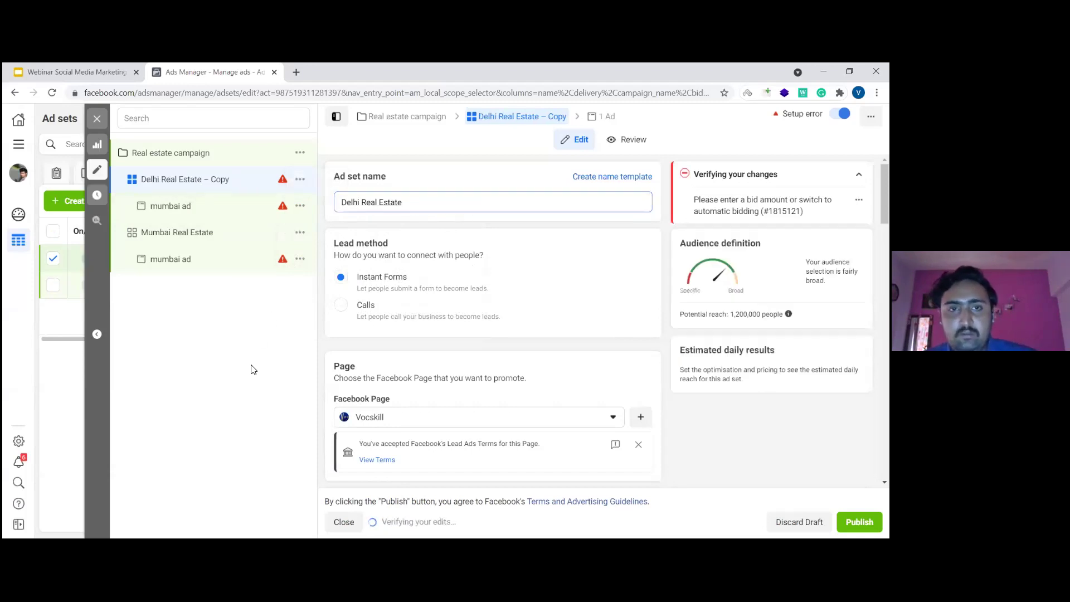
Step: Change the ad set's daily budget to ₹2,000
scroll(461, 245, down, 4)
scroll(460, 244, down, 3)
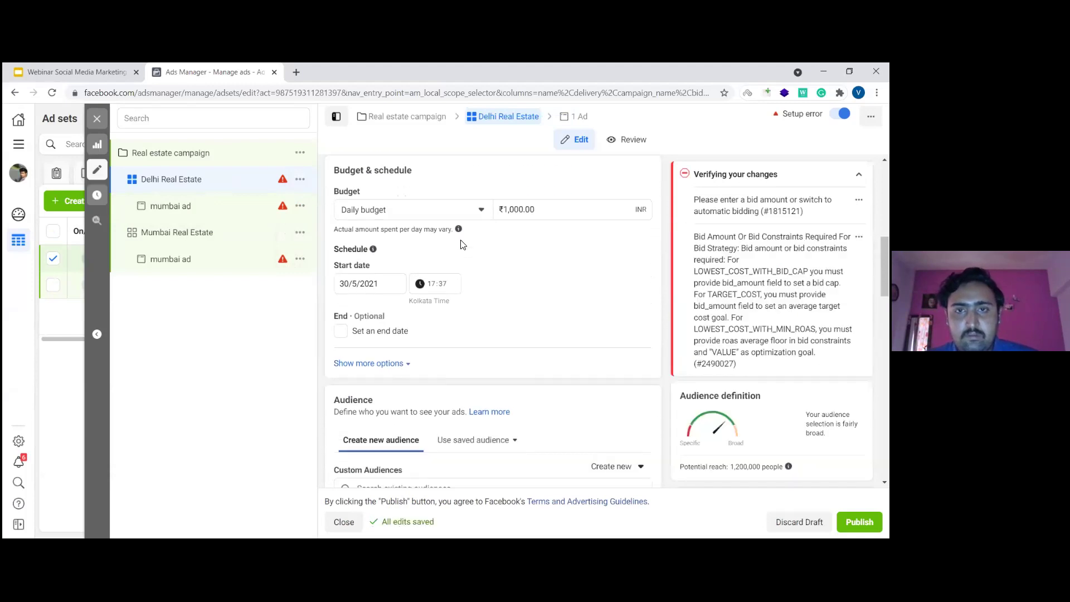
scroll(514, 224, up, 1)
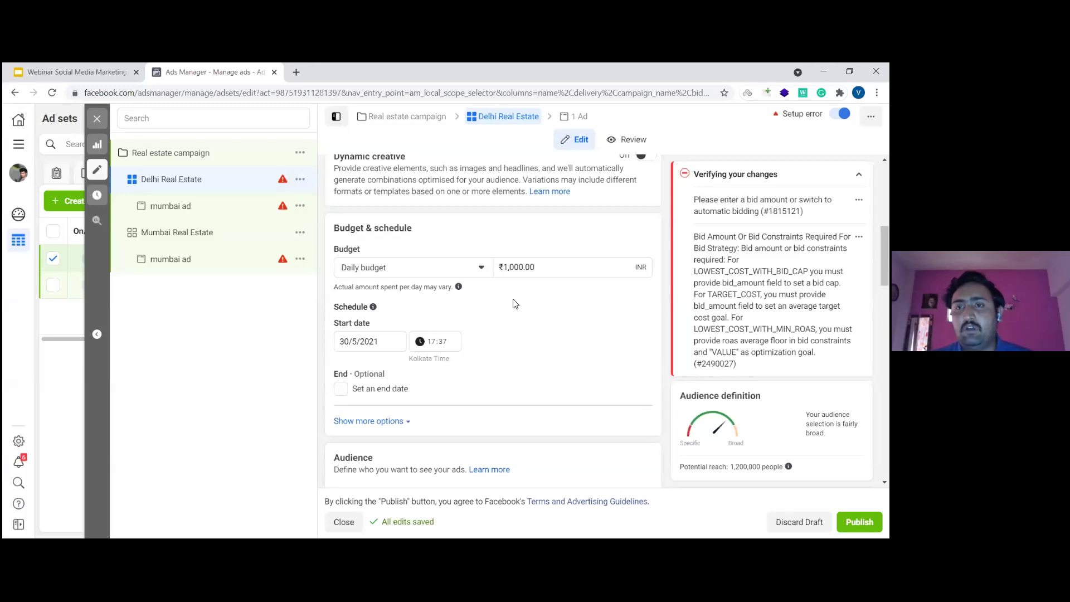
click(508, 268)
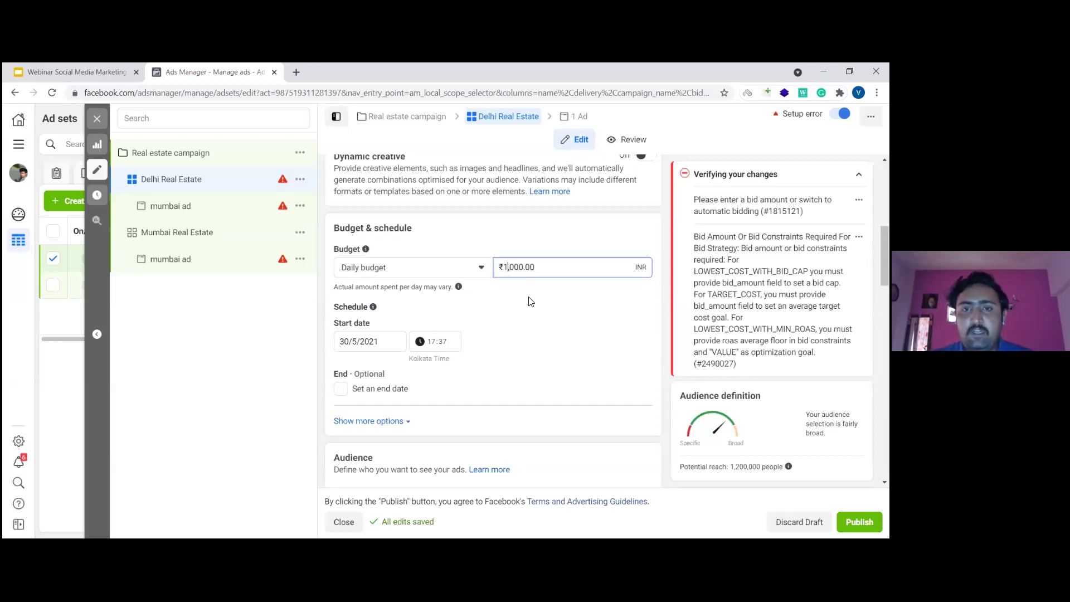
key(BackSpace)
text(2)
click(204, 377)
Step: Replace Maharashtra with Delhi, India as the target location
scroll(530, 322, down, 2)
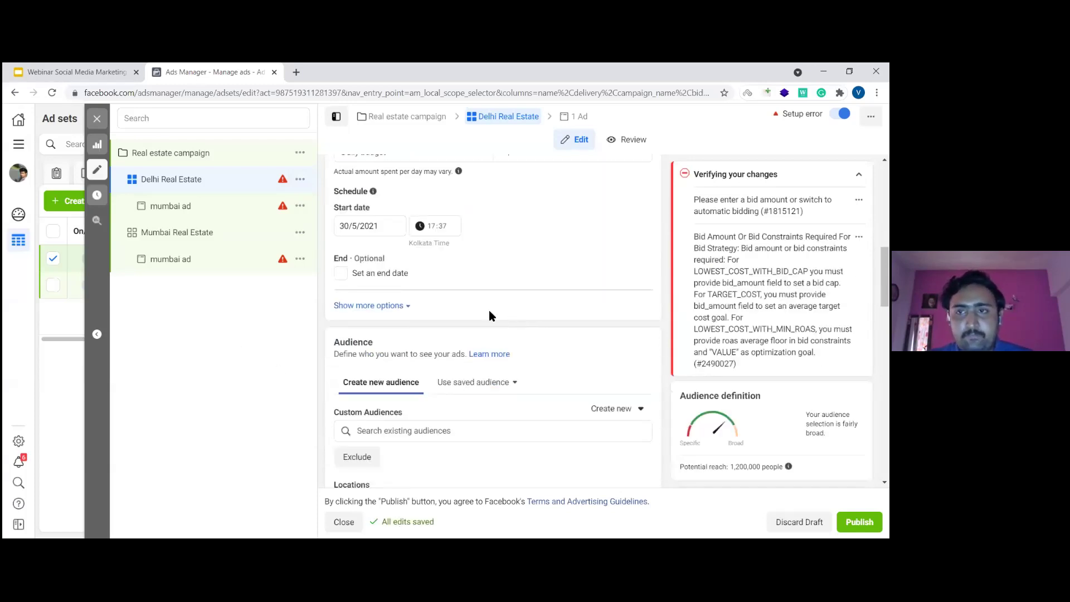
scroll(497, 318, down, 2)
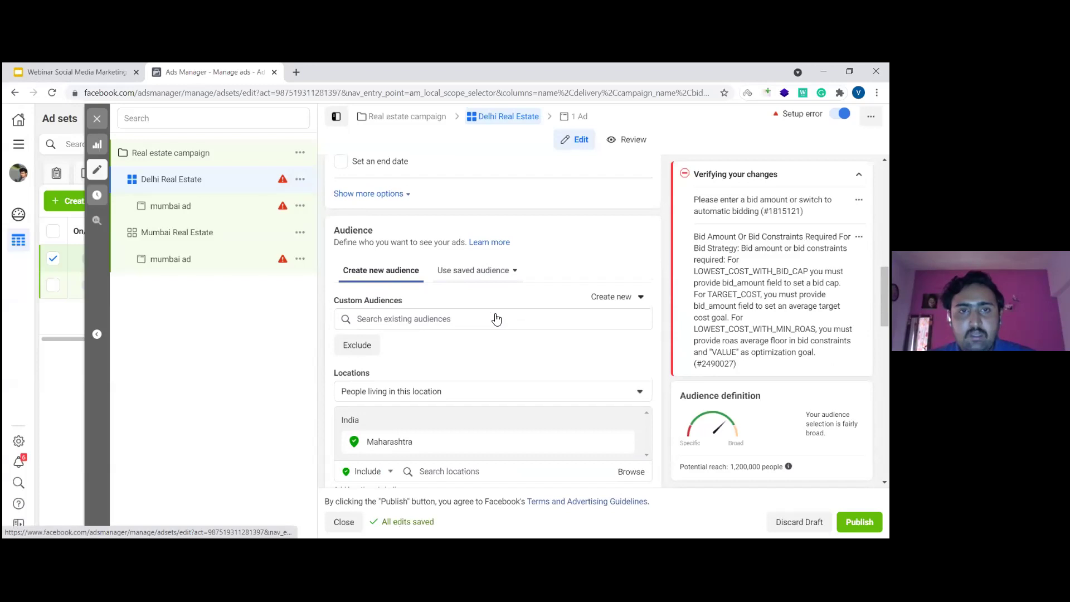
scroll(496, 318, up, 3)
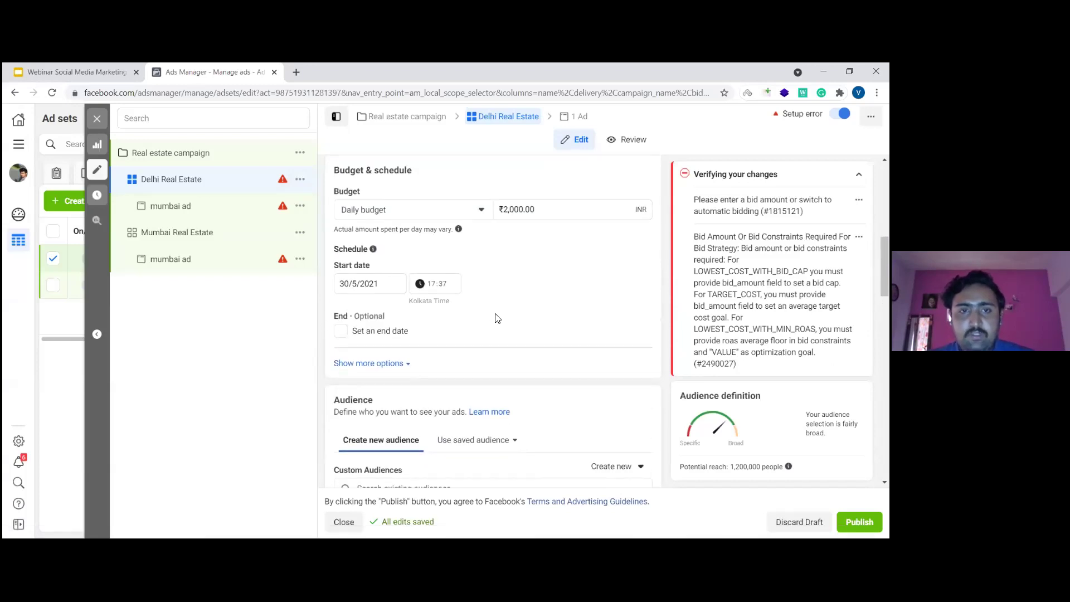
scroll(498, 318, down, 7)
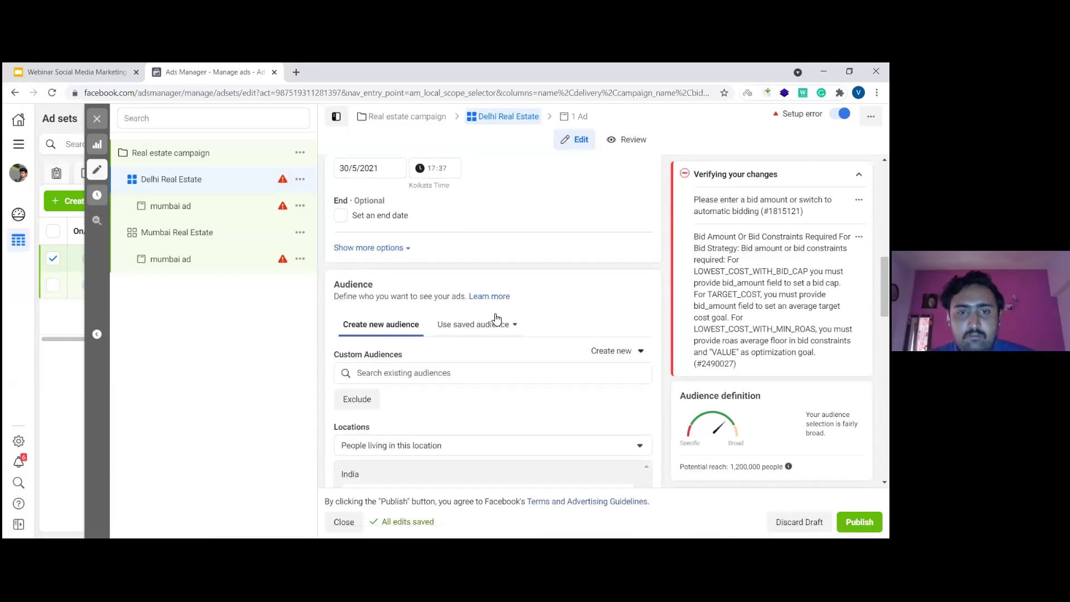
scroll(497, 318, up, 2)
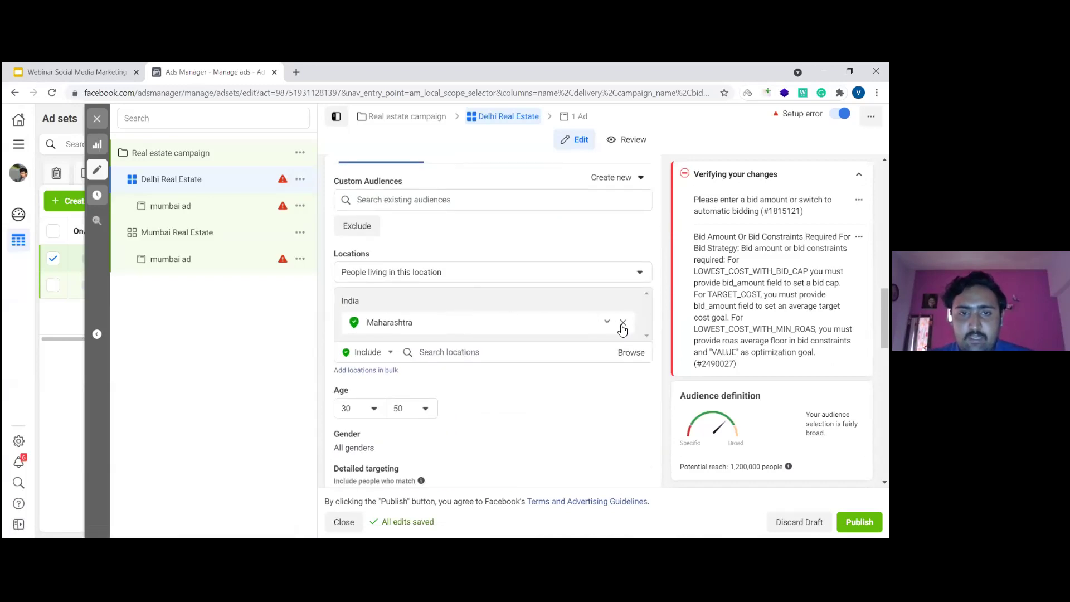
click(624, 323)
scroll(390, 337, down, 2)
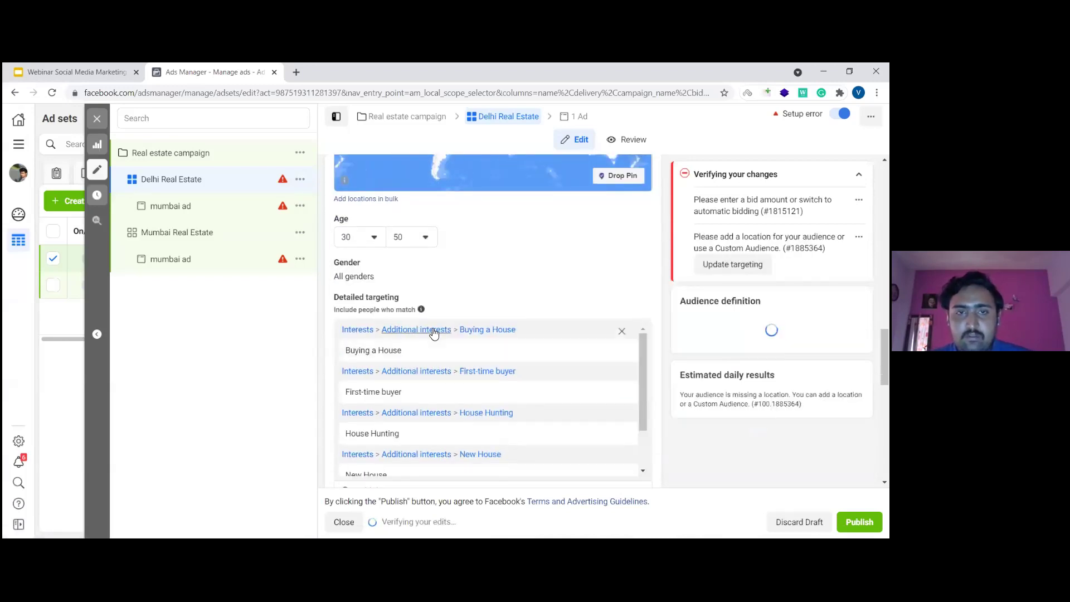
scroll(440, 334, up, 5)
click(445, 337)
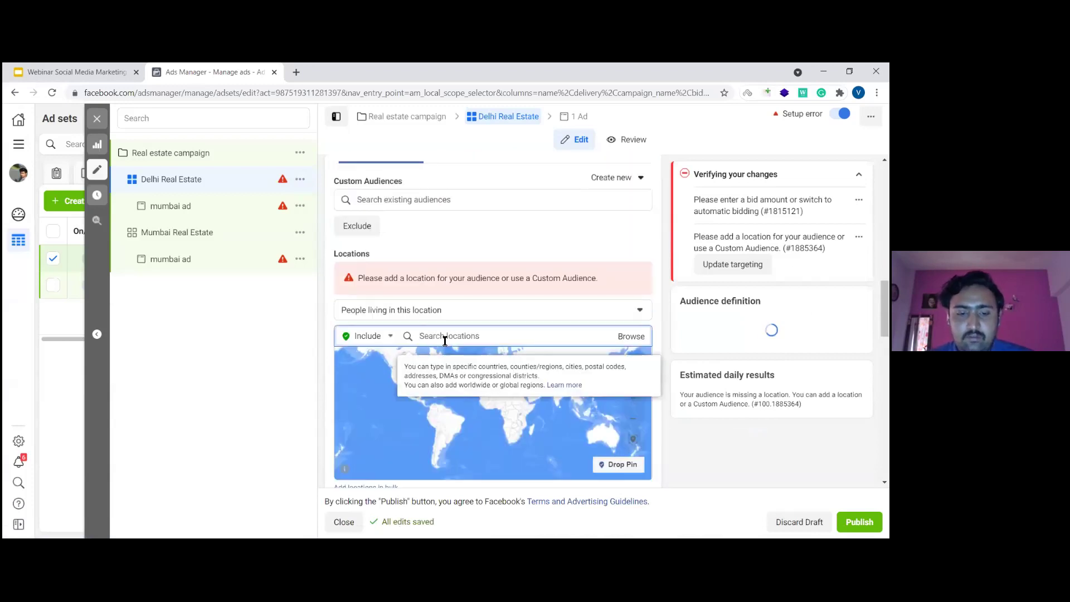
text(delhi)
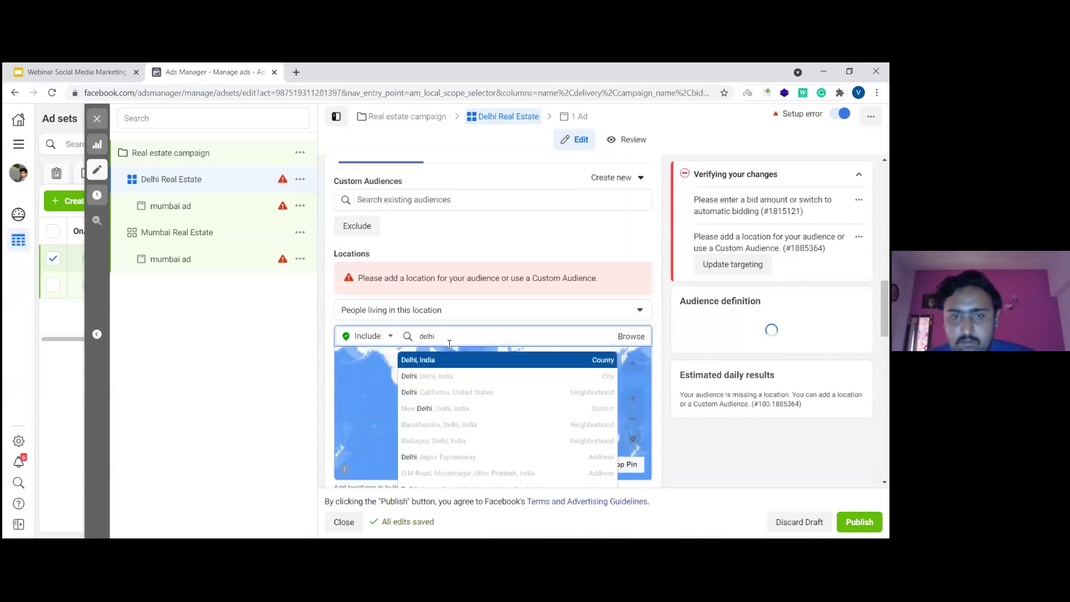
click(435, 365)
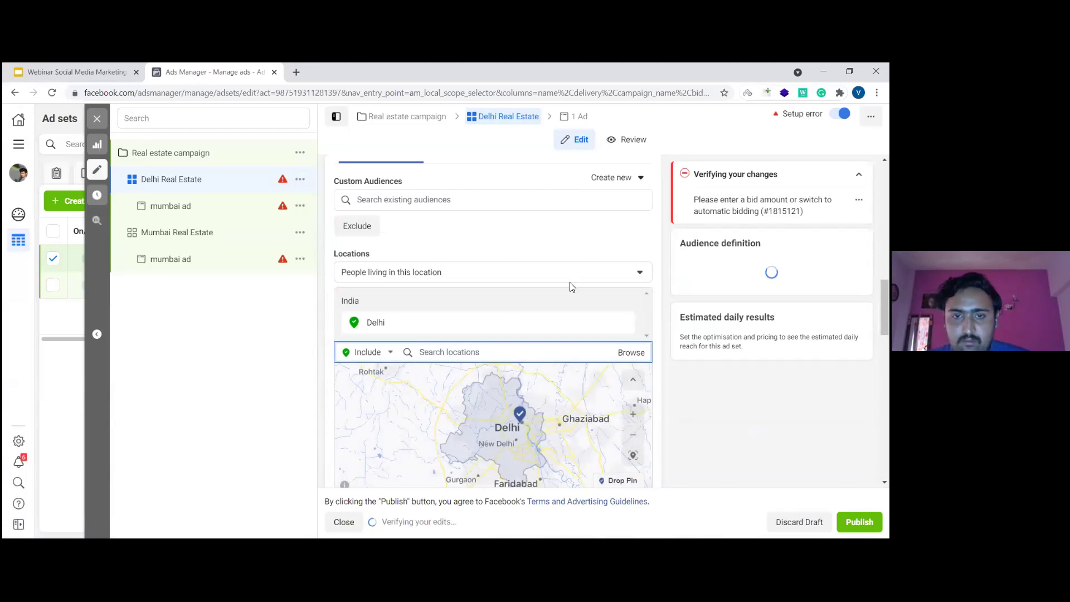
Step: Set the ad set's cost control to ₹500
scroll(568, 285, down, 5)
scroll(585, 402, down, 5)
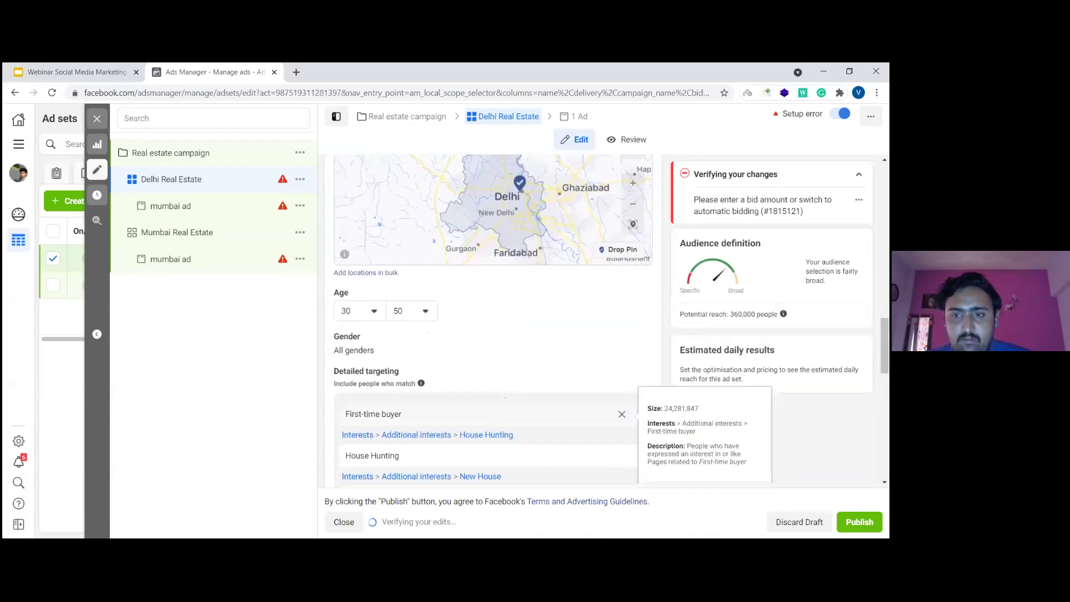
scroll(518, 381, down, 4)
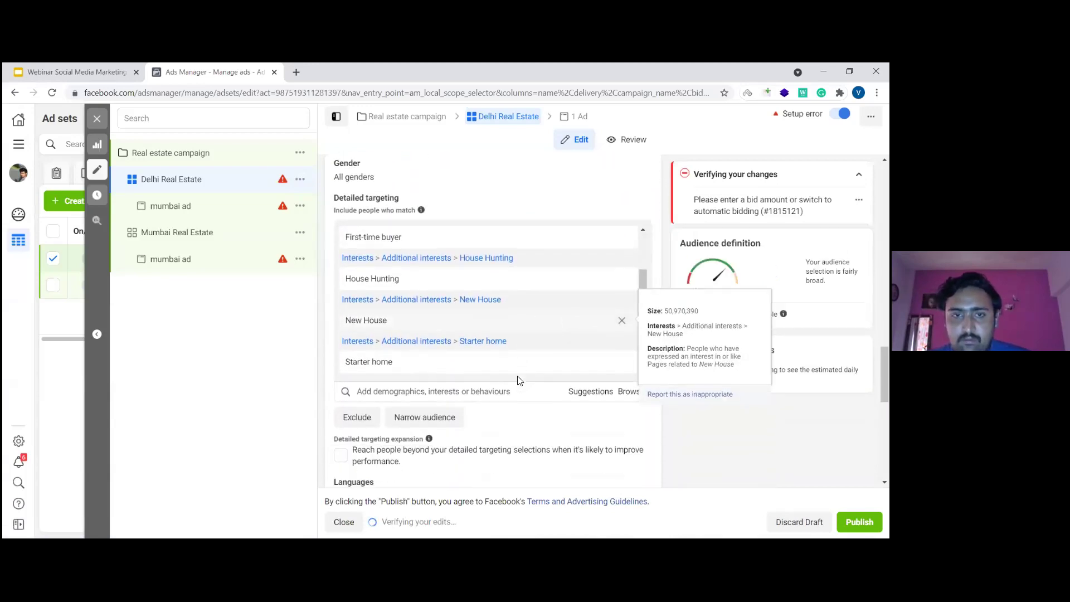
scroll(449, 420, down, 5)
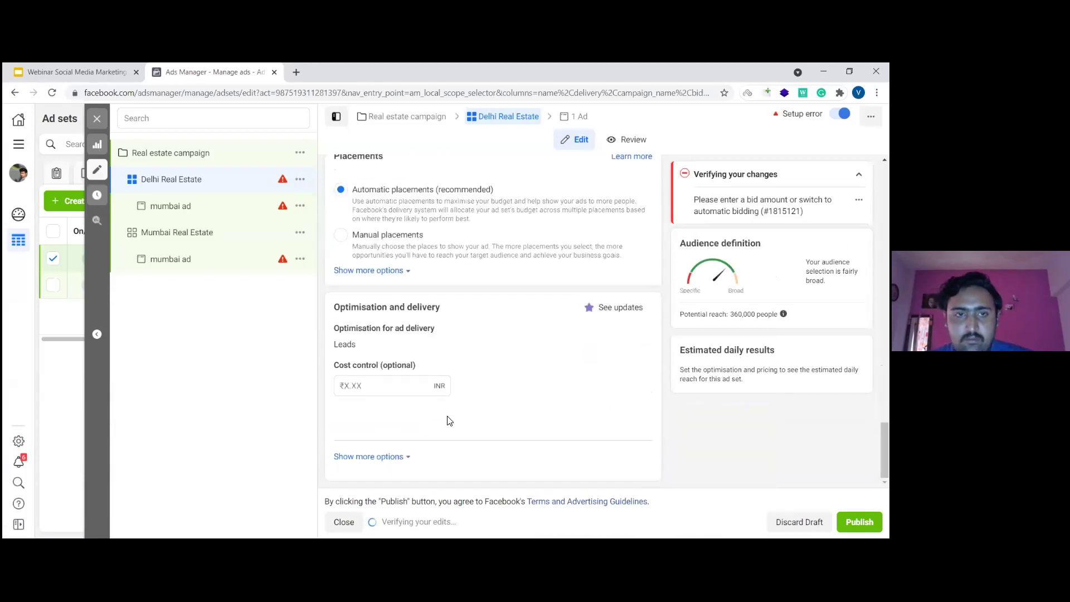
click(391, 384)
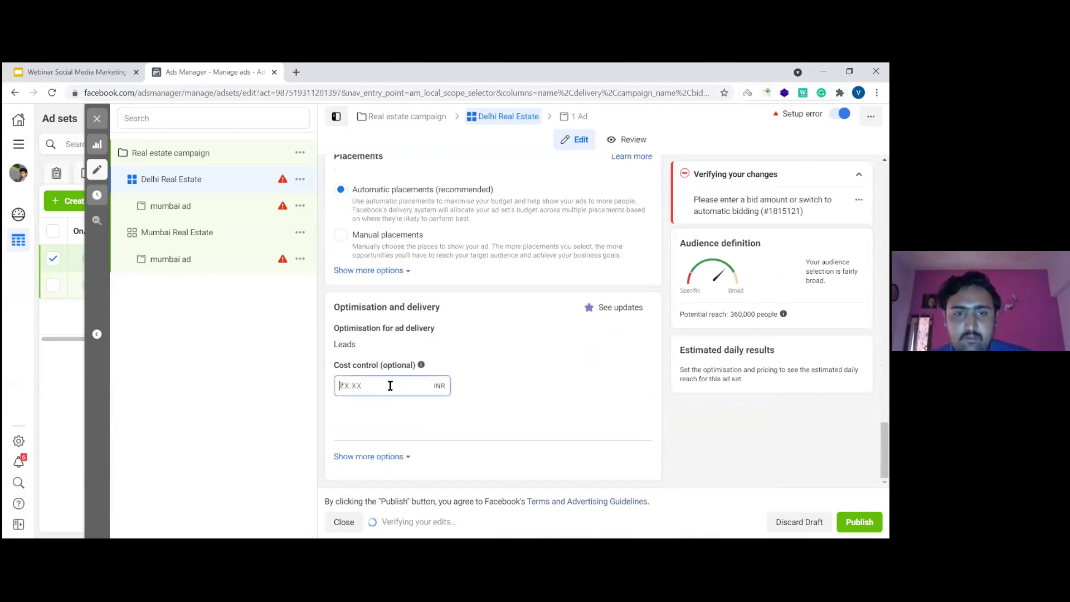
text(500)
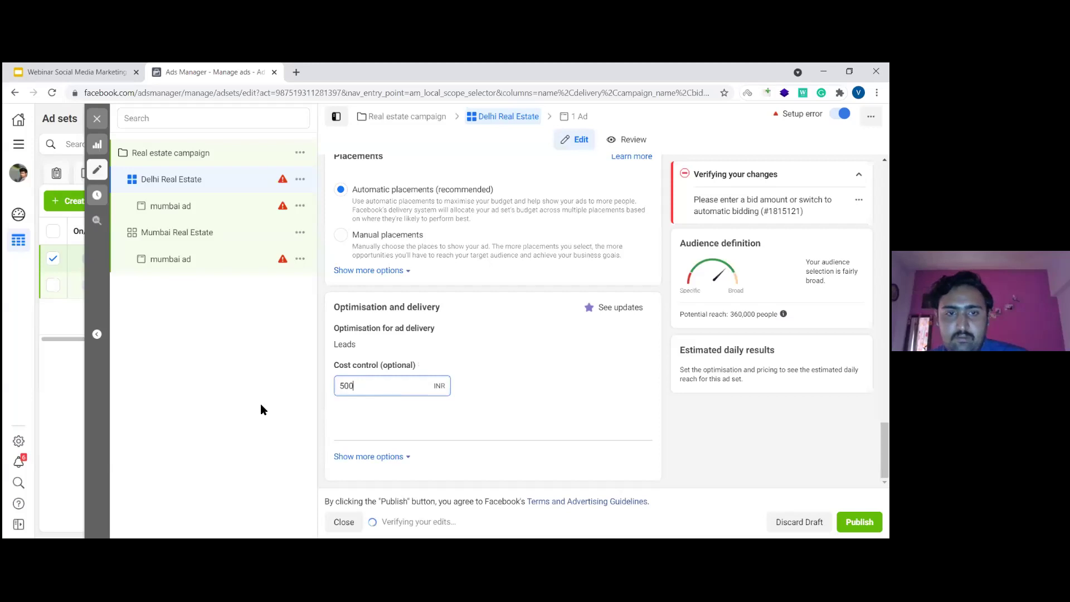
click(531, 383)
scroll(530, 384, up, 4)
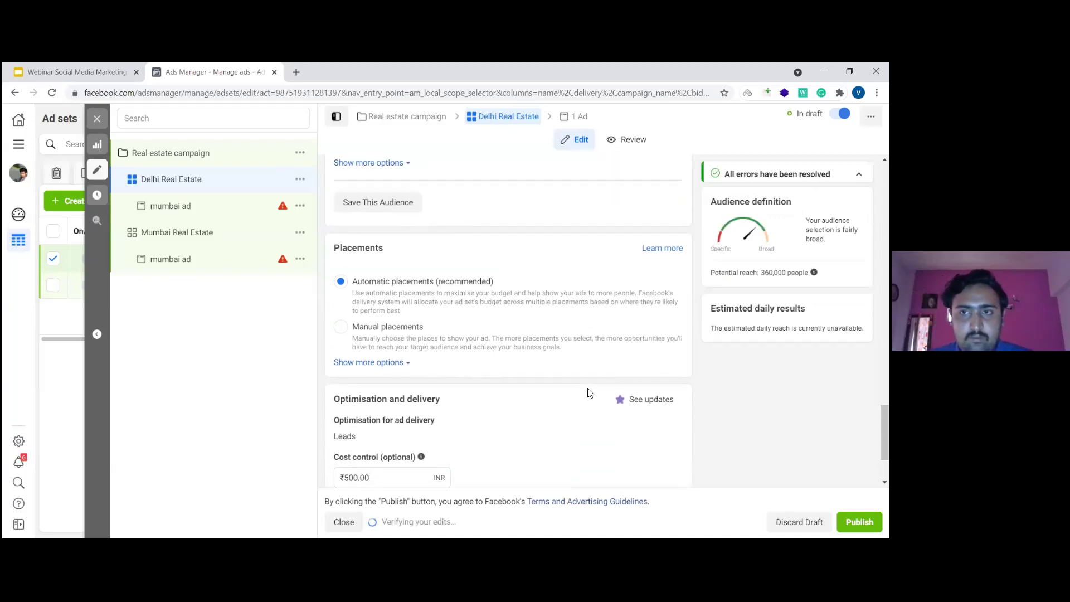
scroll(502, 393, up, 1)
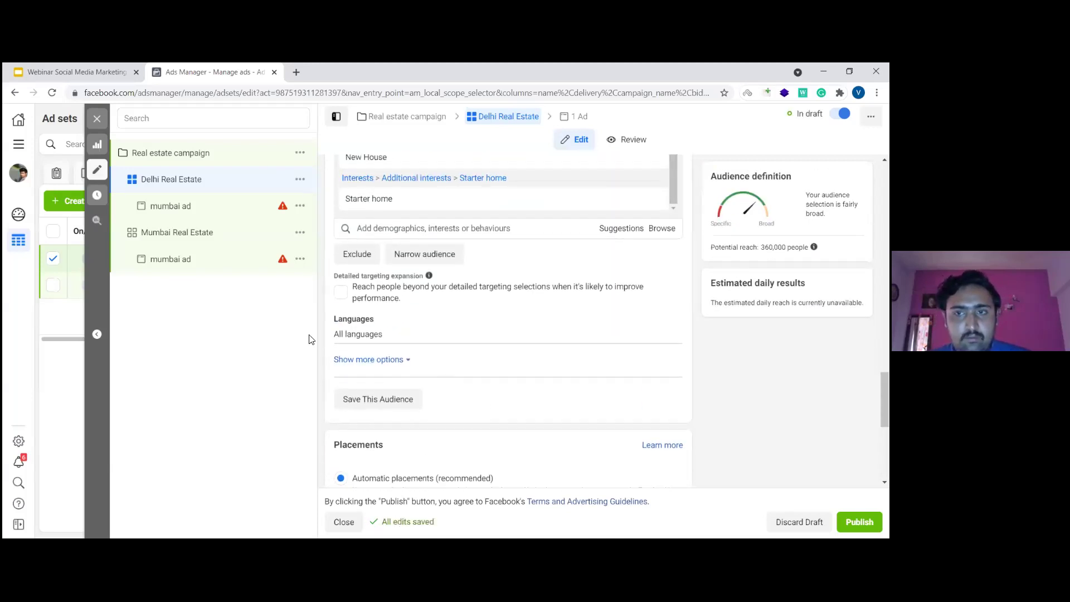
click(220, 211)
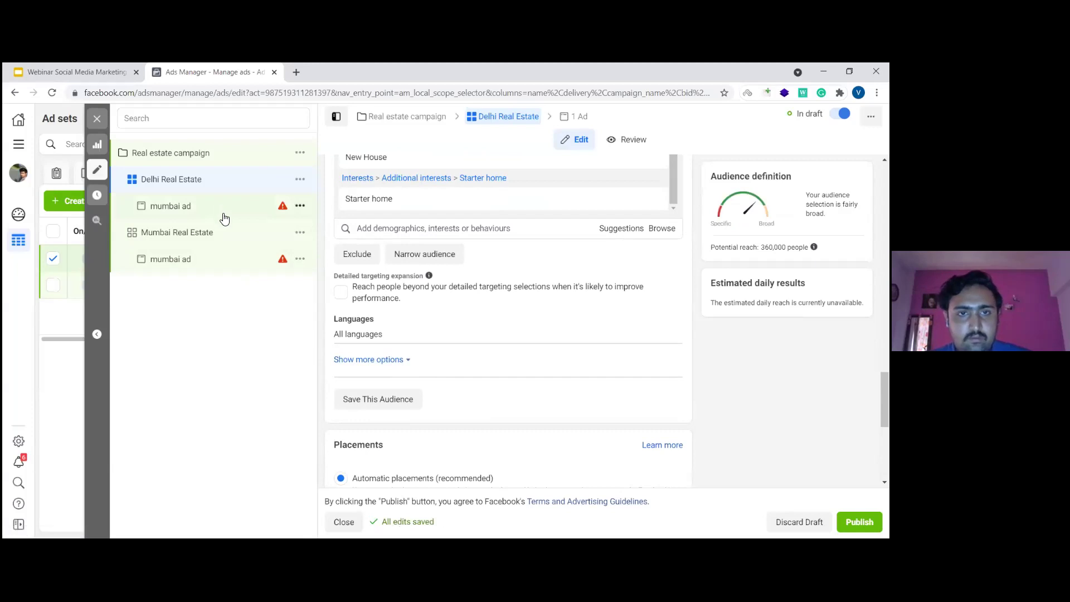
Step: Change the ad name from 'mumbai ad' to 'Delhi ad'
click(374, 201)
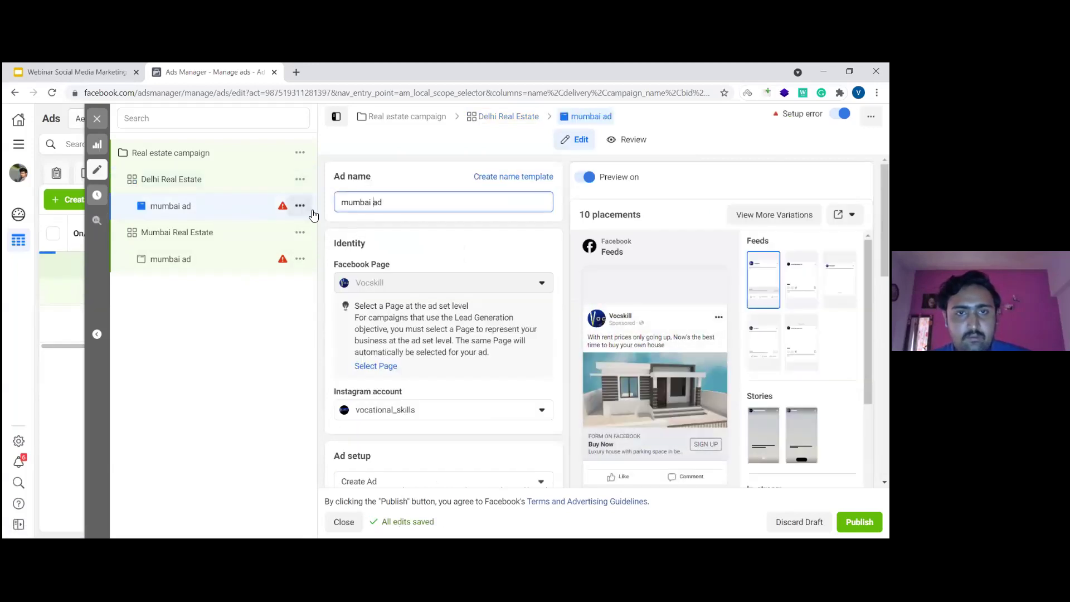
drag(372, 202, 344, 205)
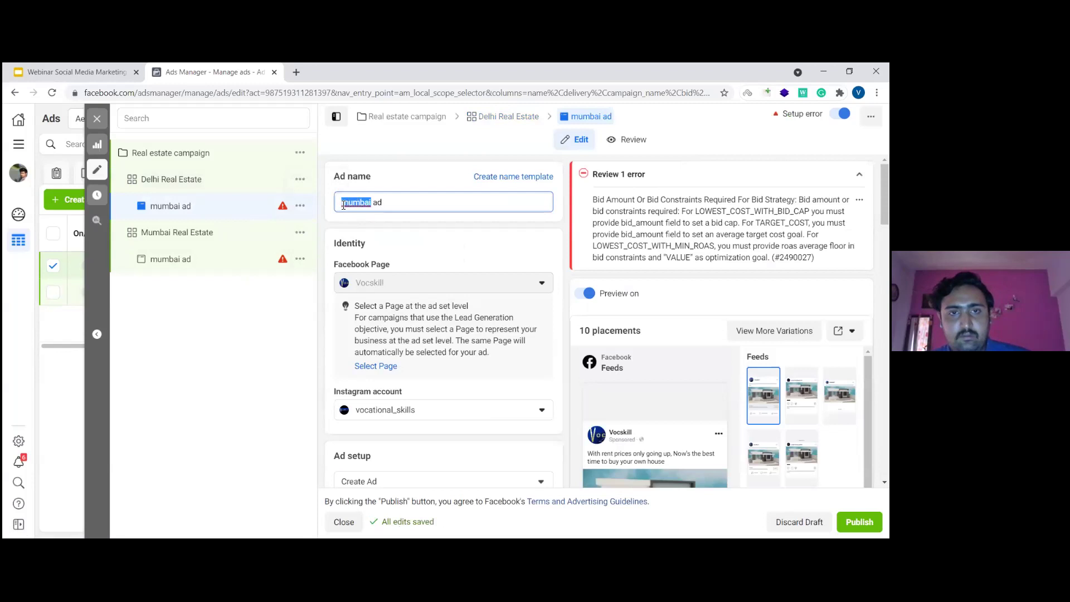
text(Delhi)
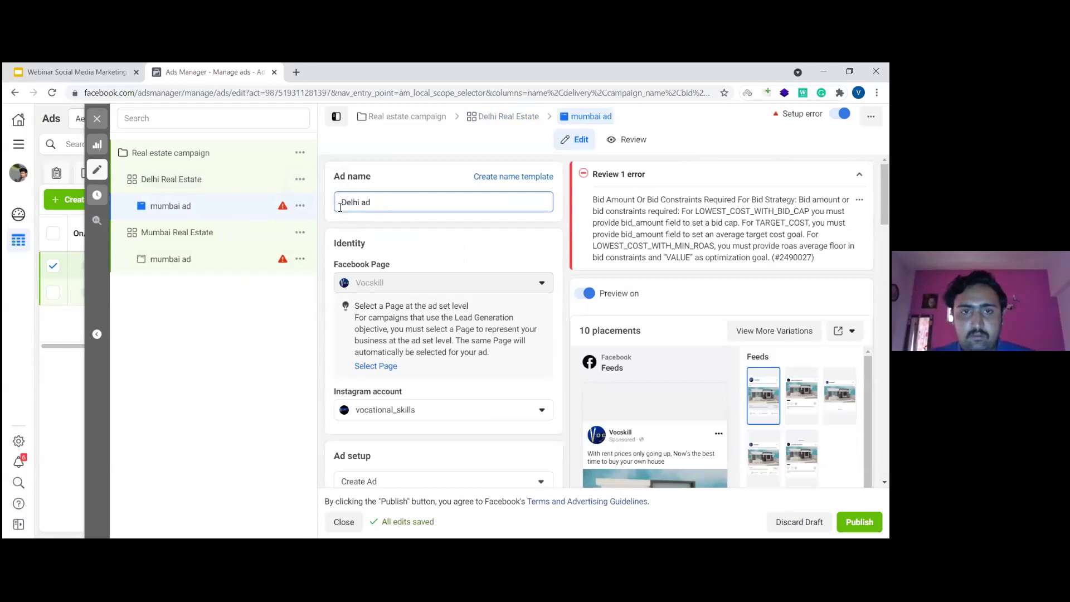
click(257, 360)
Step: Scroll through the Delhi ad's creative and instant form list
scroll(465, 299, down, 7)
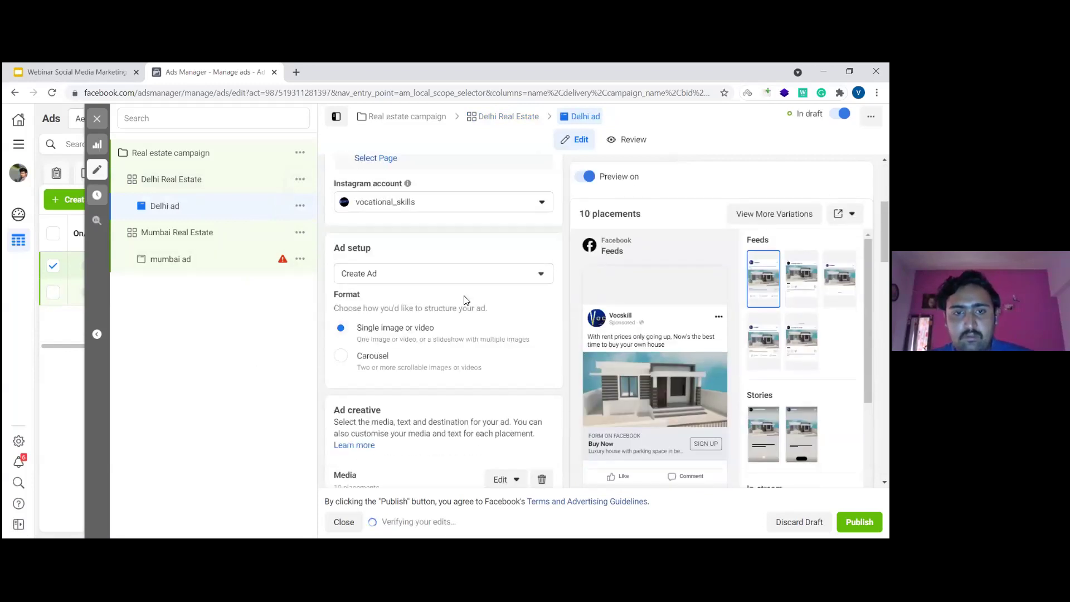
scroll(465, 300, down, 5)
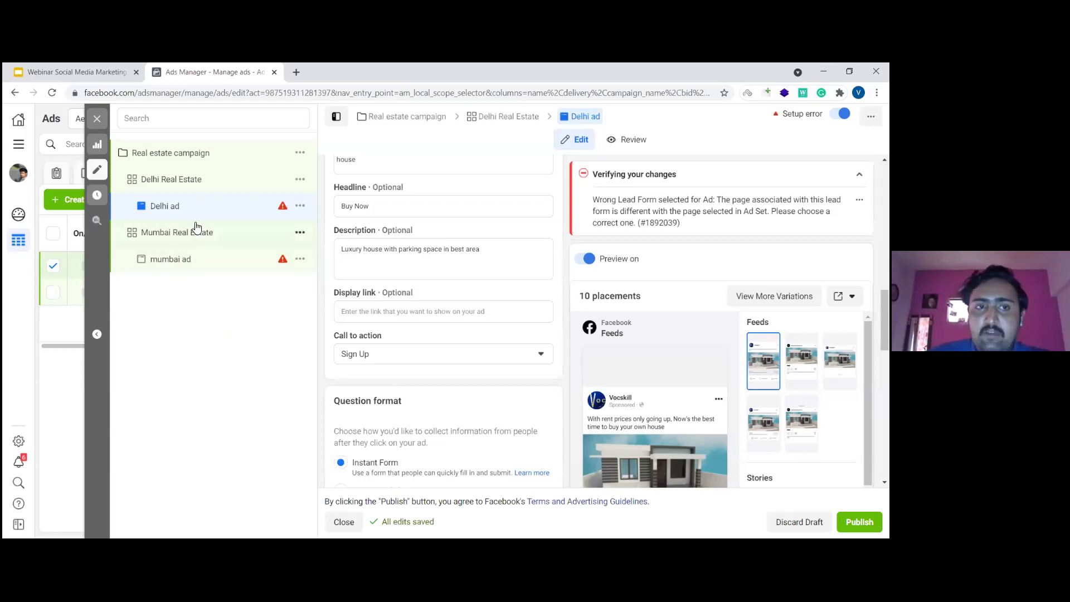
scroll(473, 320, down, 3)
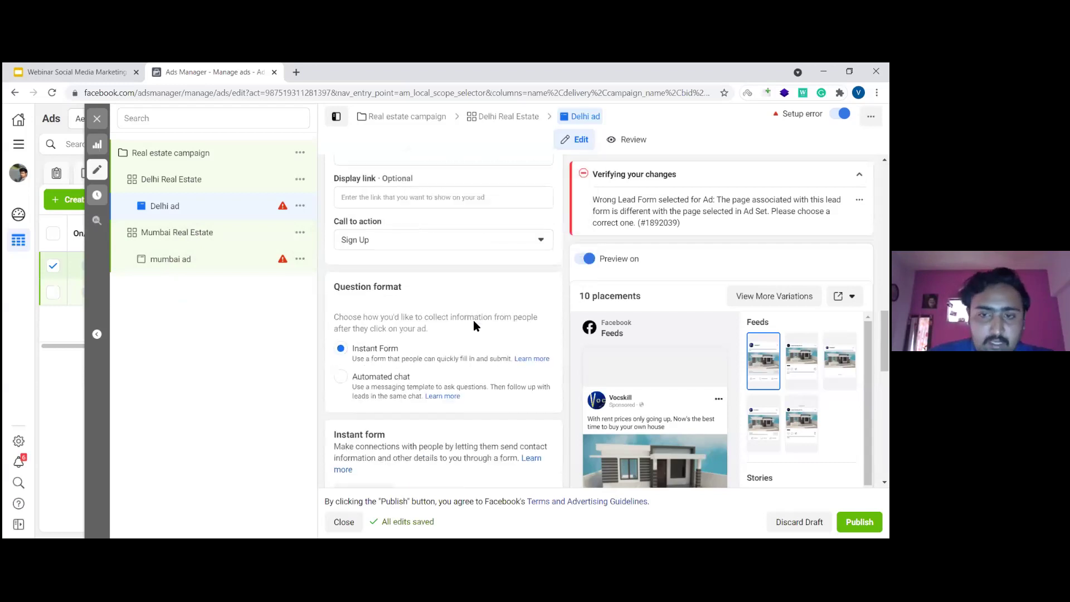
scroll(473, 320, down, 4)
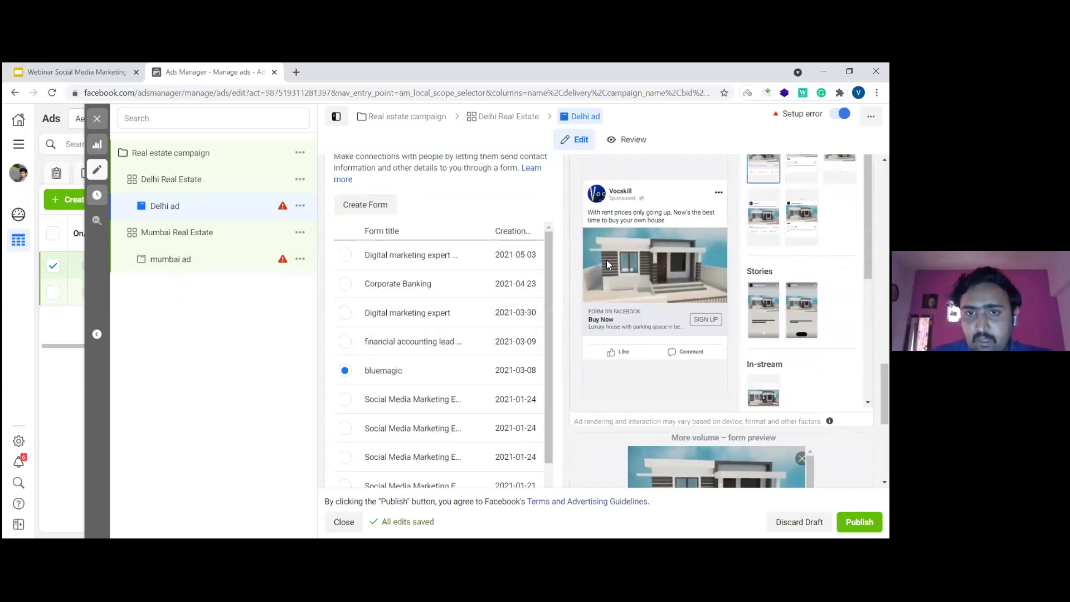
scroll(479, 329, up, 5)
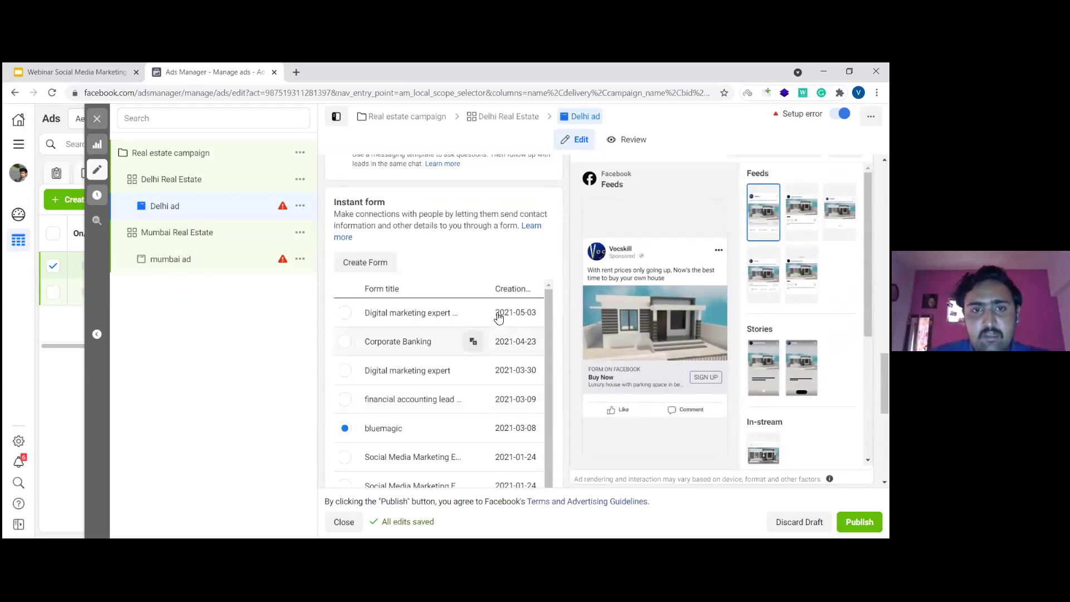
scroll(499, 318, up, 5)
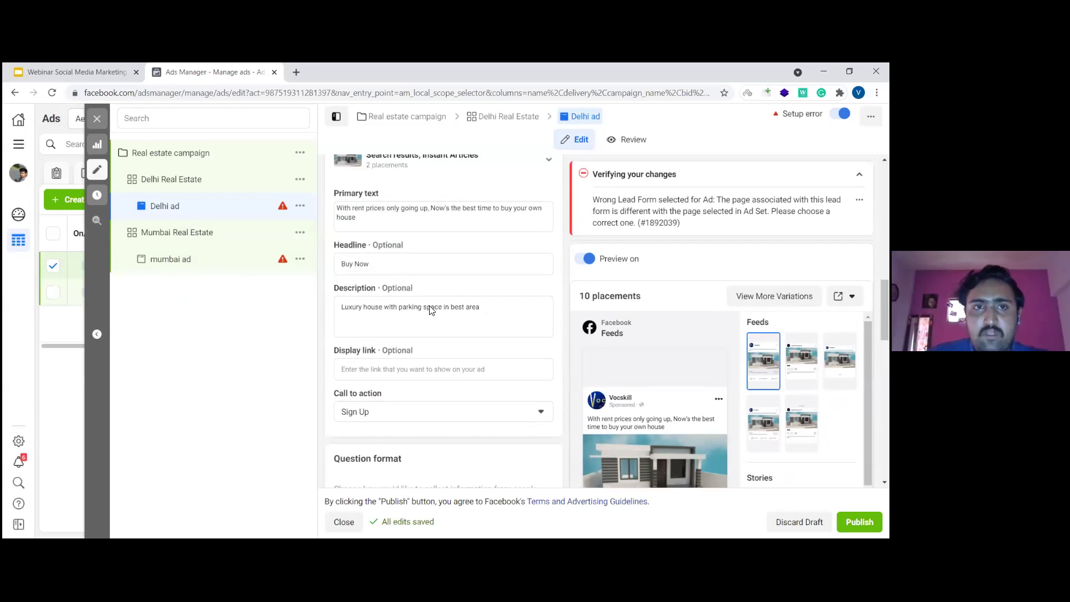
scroll(363, 318, up, 5)
click(177, 154)
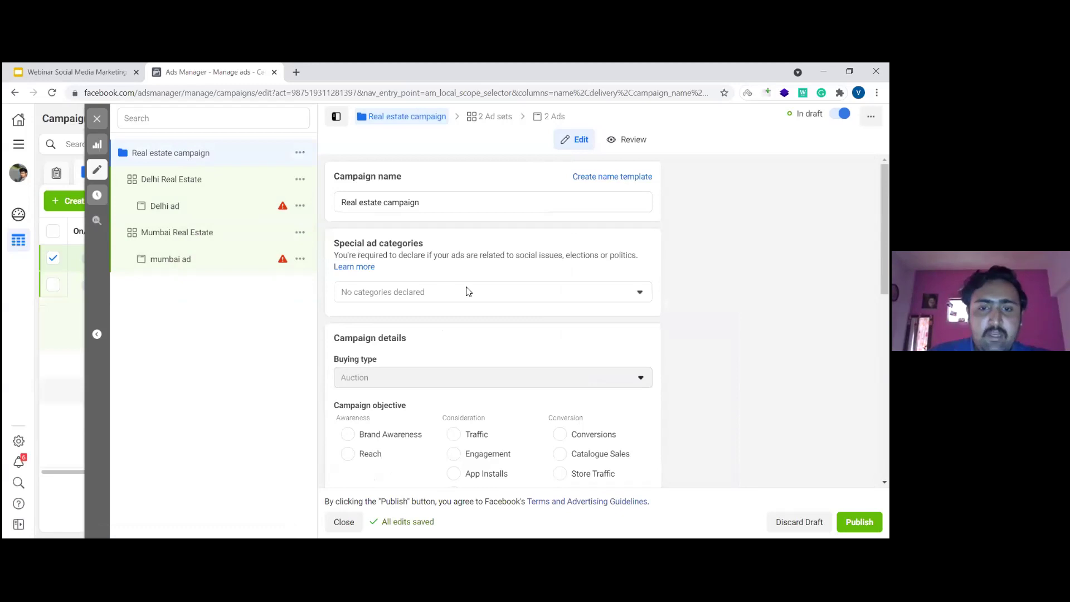
scroll(691, 323, down, 10)
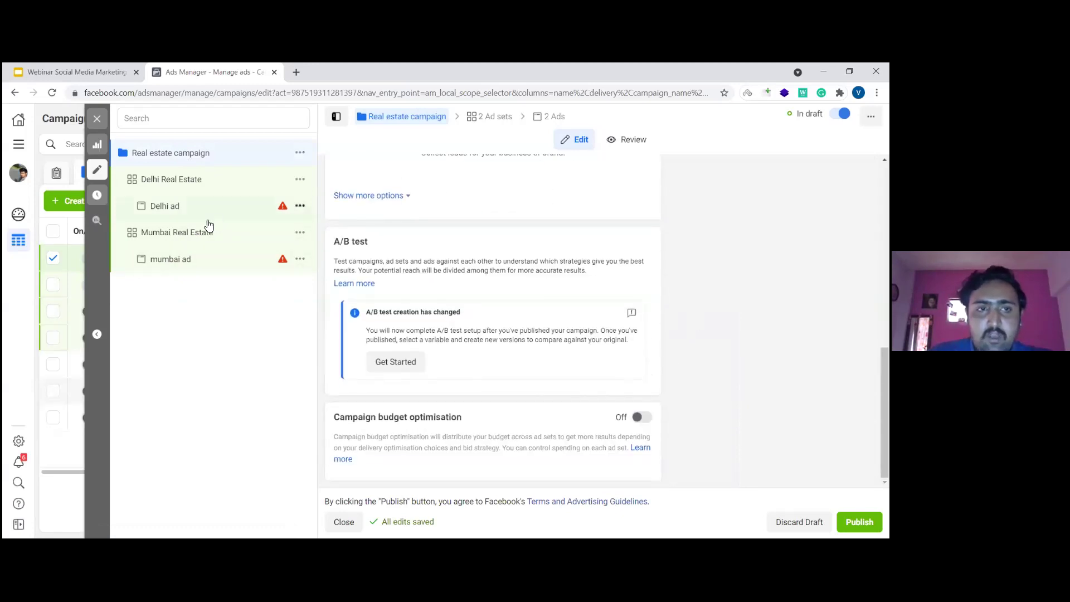
click(205, 185)
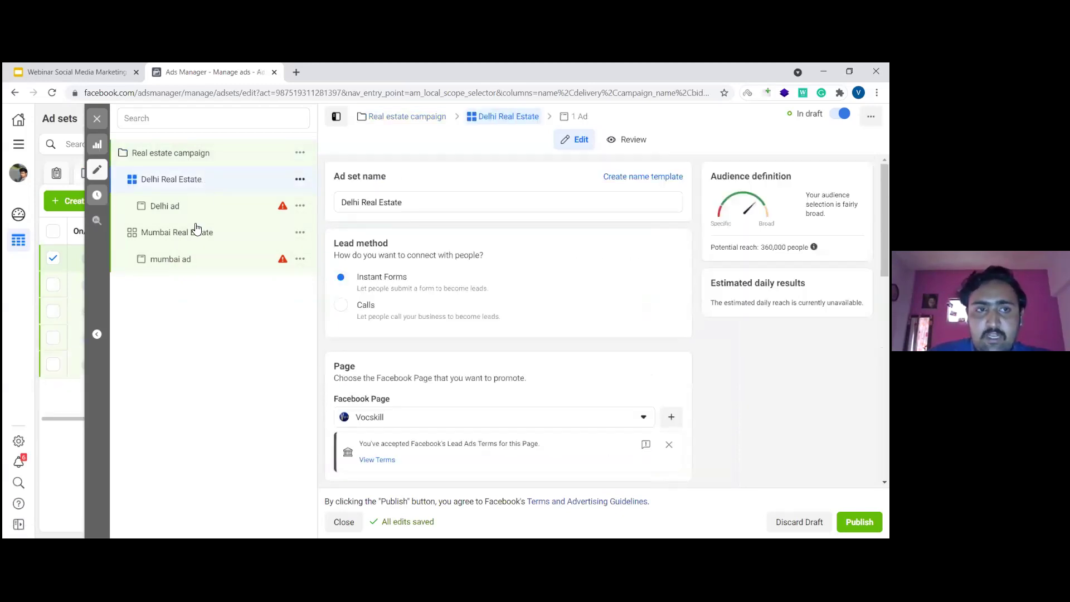
click(197, 237)
click(182, 151)
scroll(633, 418, down, 10)
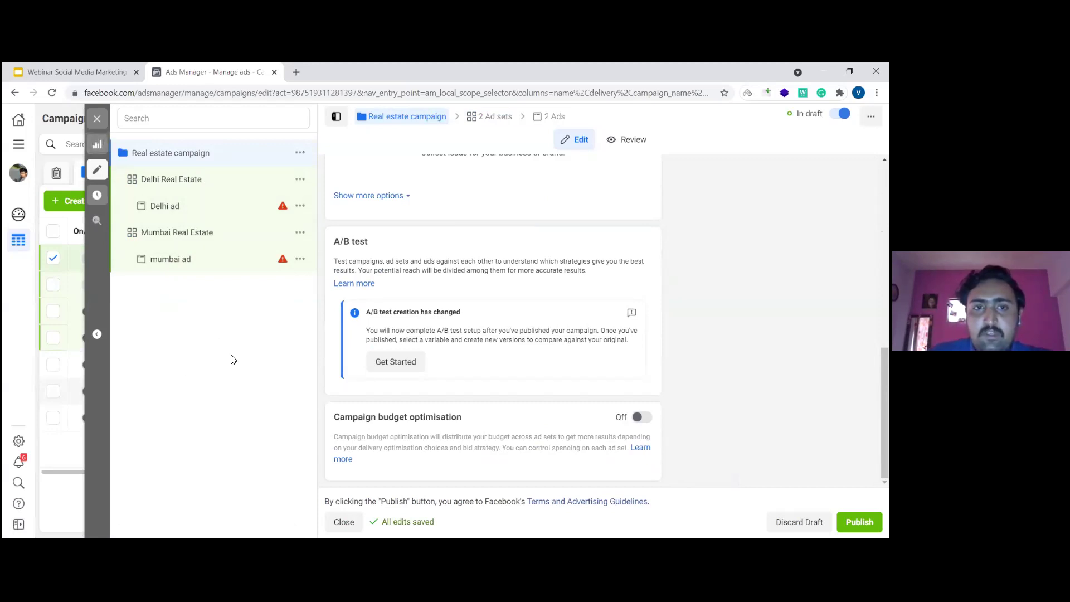
click(101, 118)
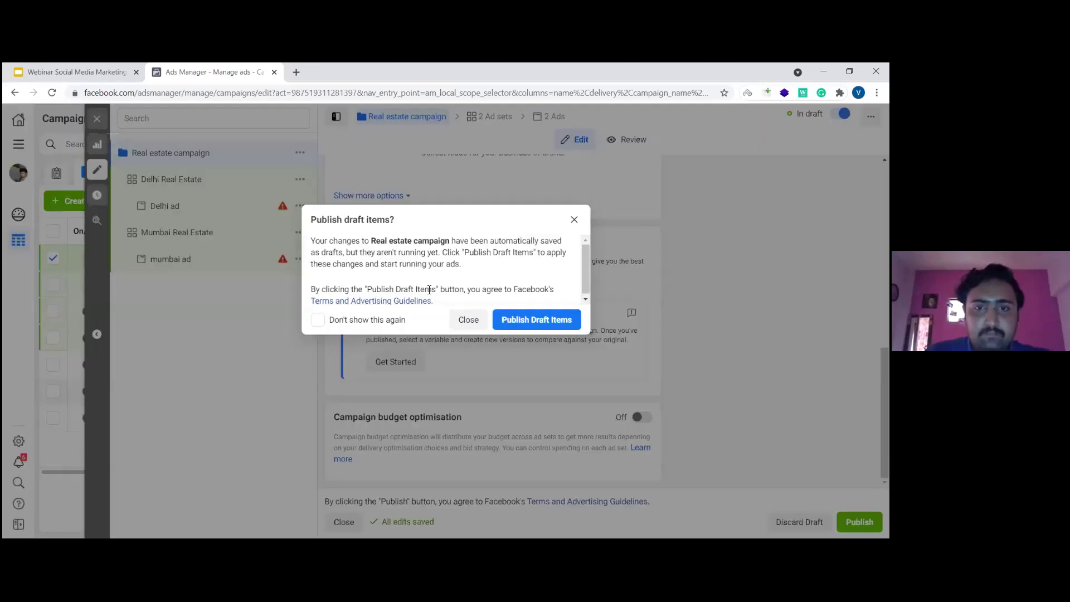
Step: Close the editor without publishing the Real estate campaign drafts
click(470, 320)
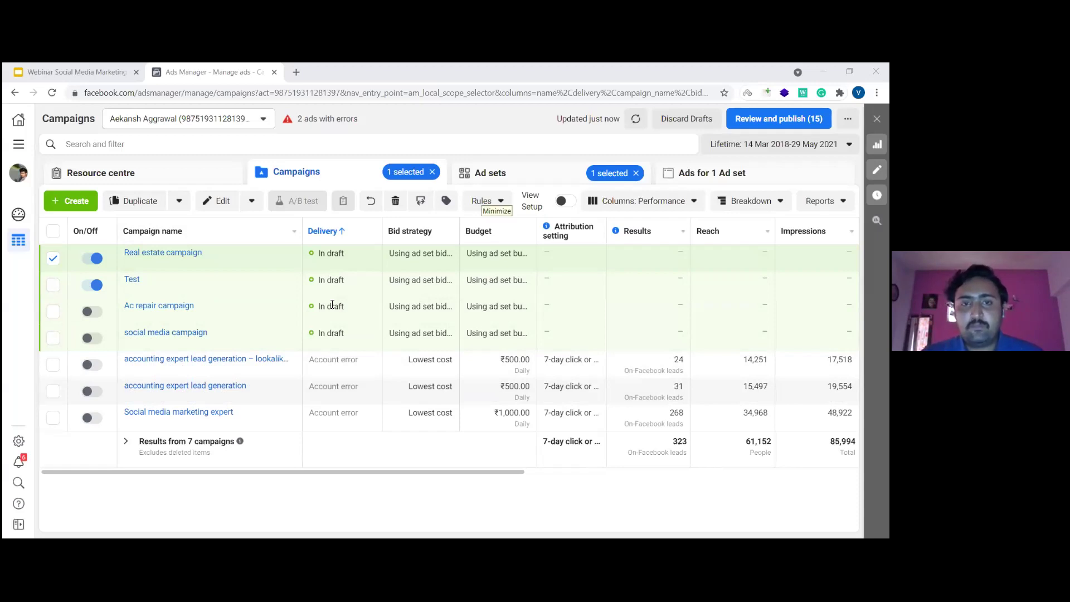
click(78, 202)
Step: Pick Traffic as the objective, then abandon the new campaign, returning to the four-draft list
click(423, 226)
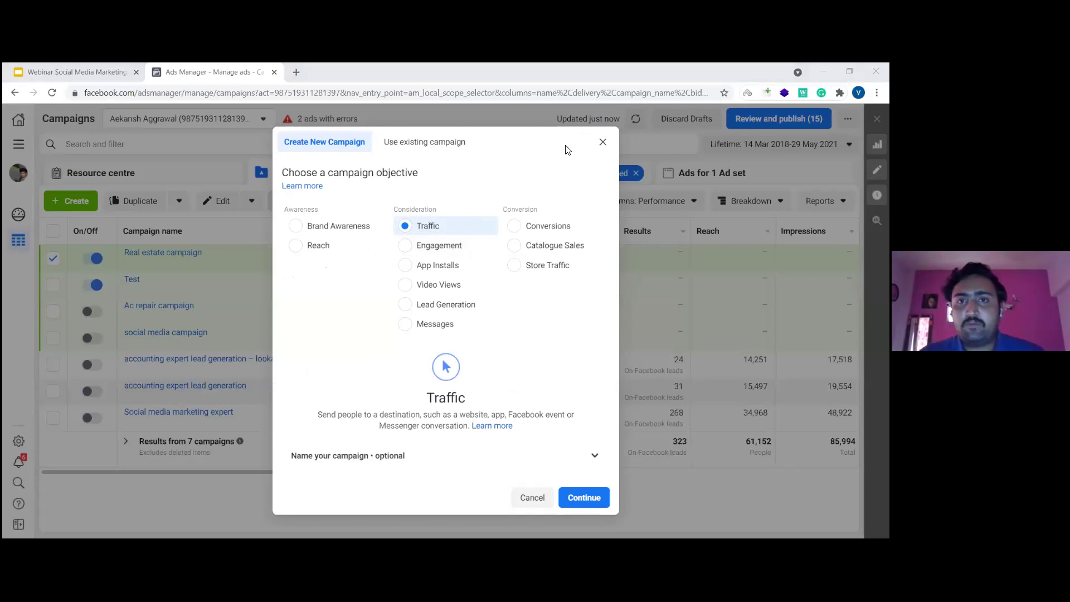
click(602, 142)
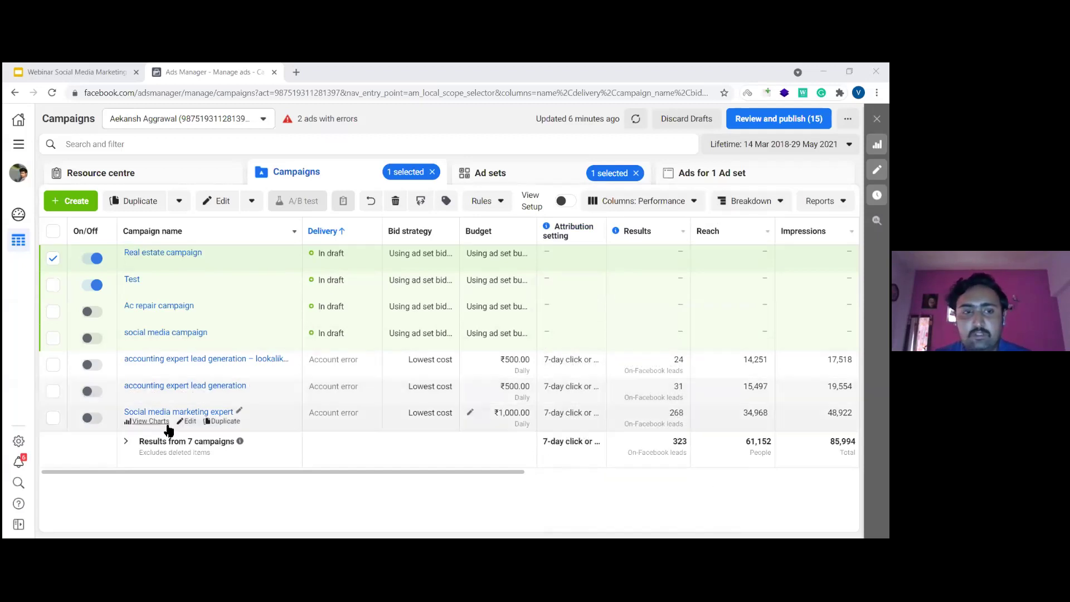
Step: Select the Social media marketing expert campaign instead of Real estate and scroll the table right
click(53, 417)
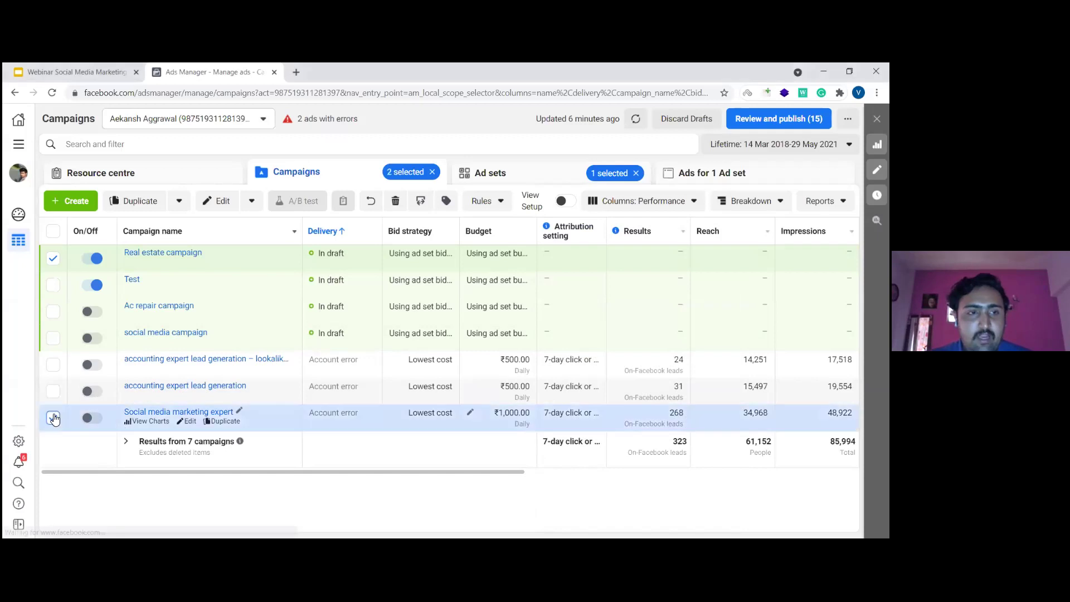
click(53, 258)
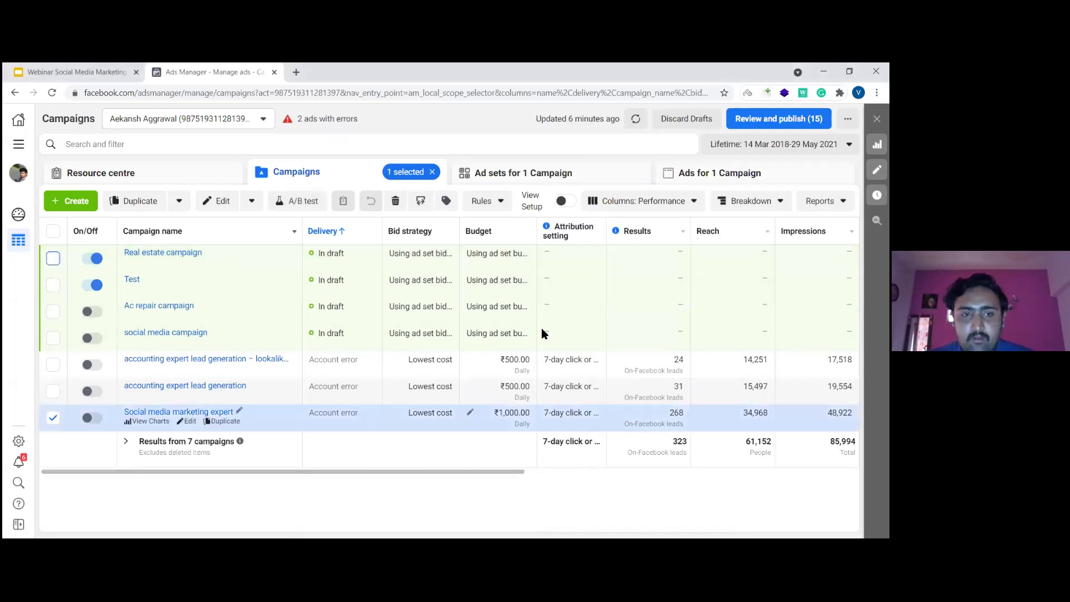
drag(492, 478, 535, 478)
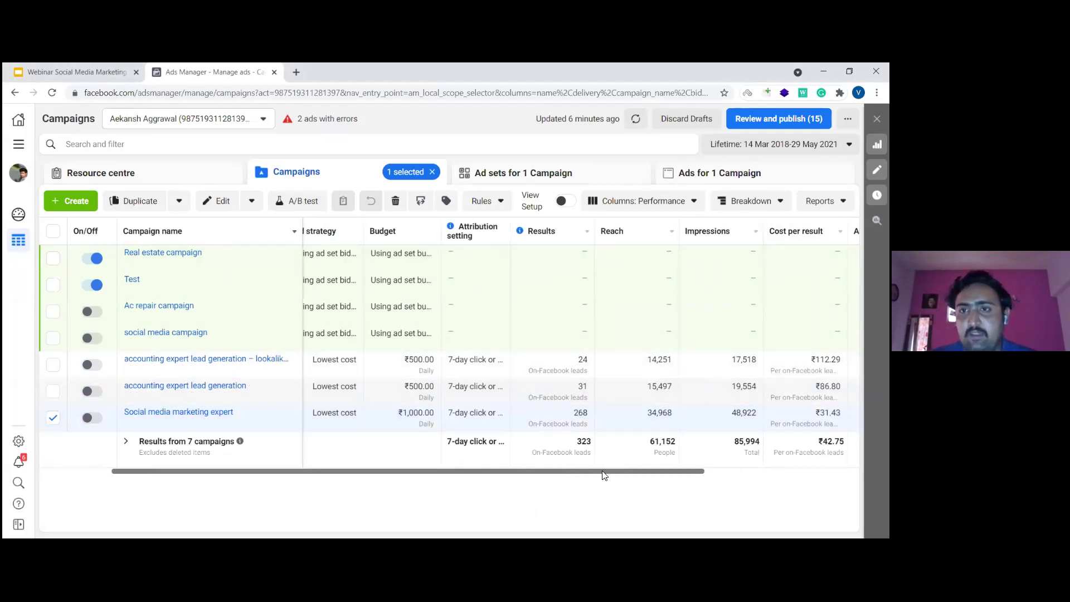
Step: Break down the campaign results by Day and by Age
click(751, 200)
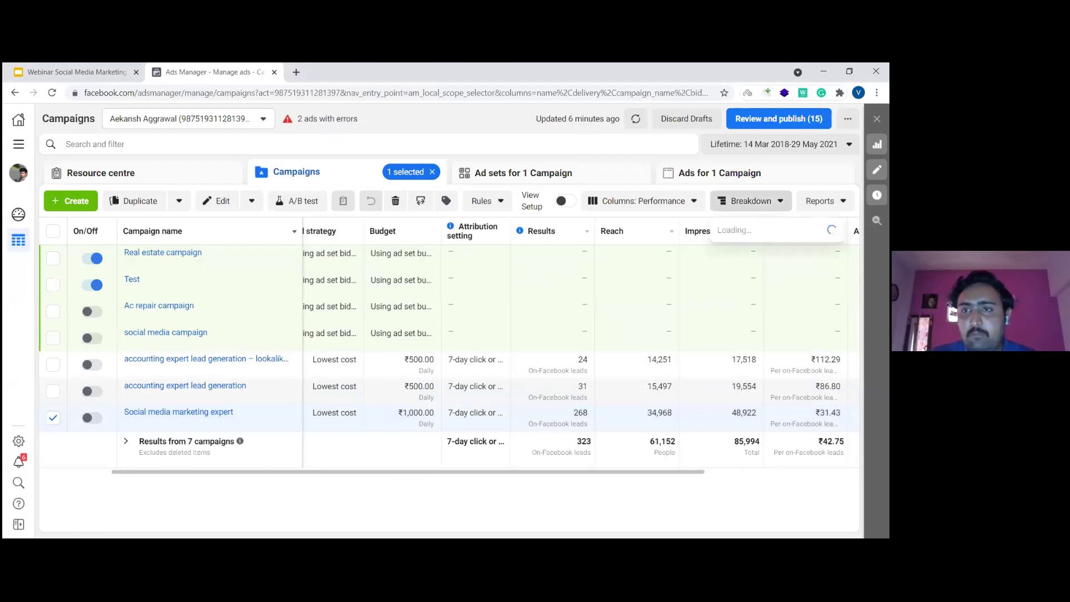
mouse_move(769, 230)
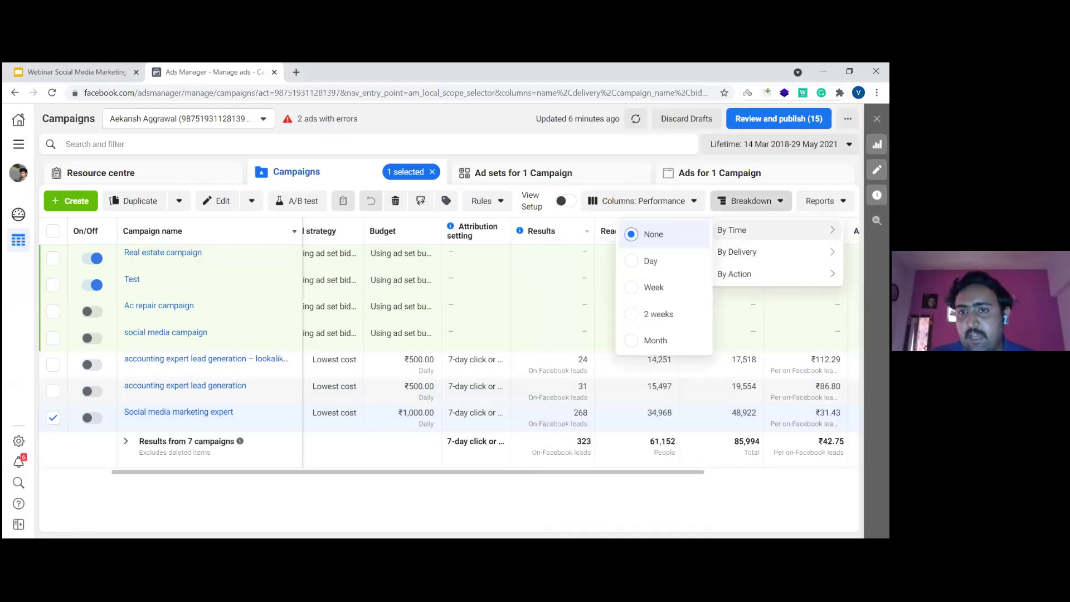
click(662, 265)
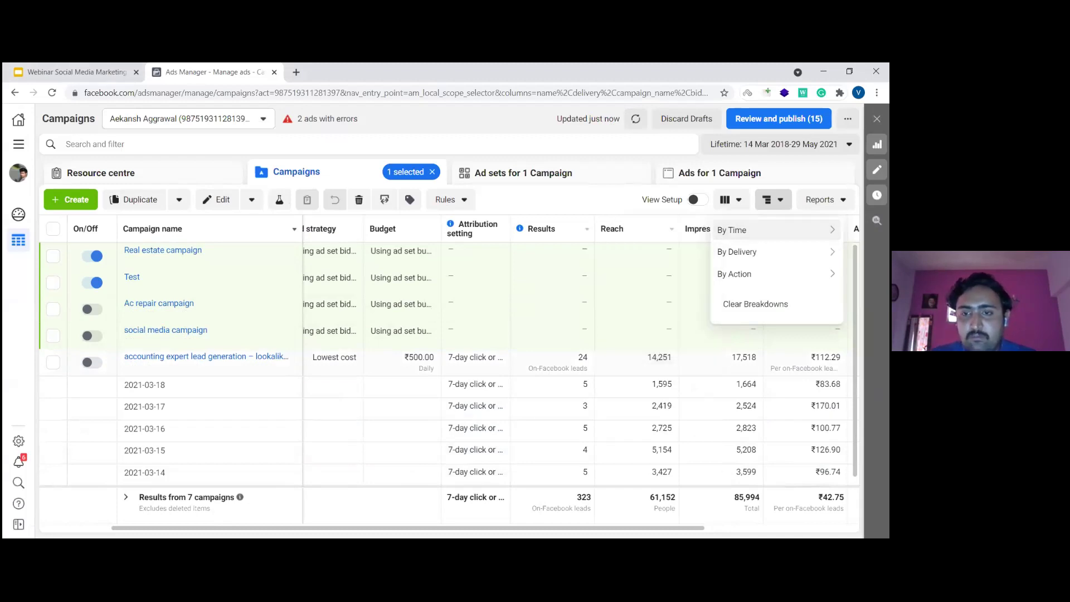
mouse_move(741, 252)
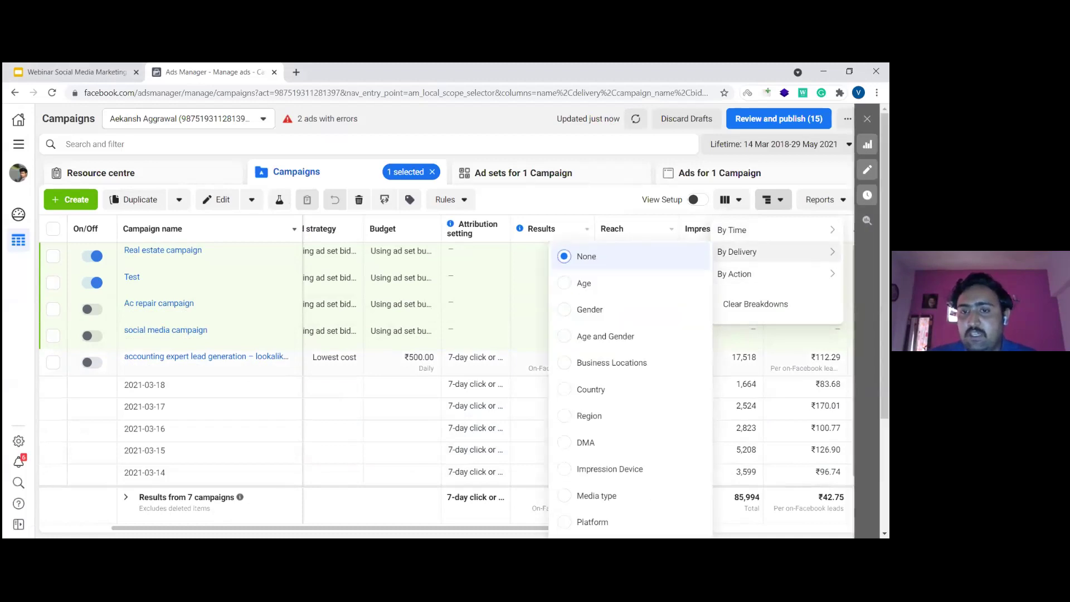
click(612, 286)
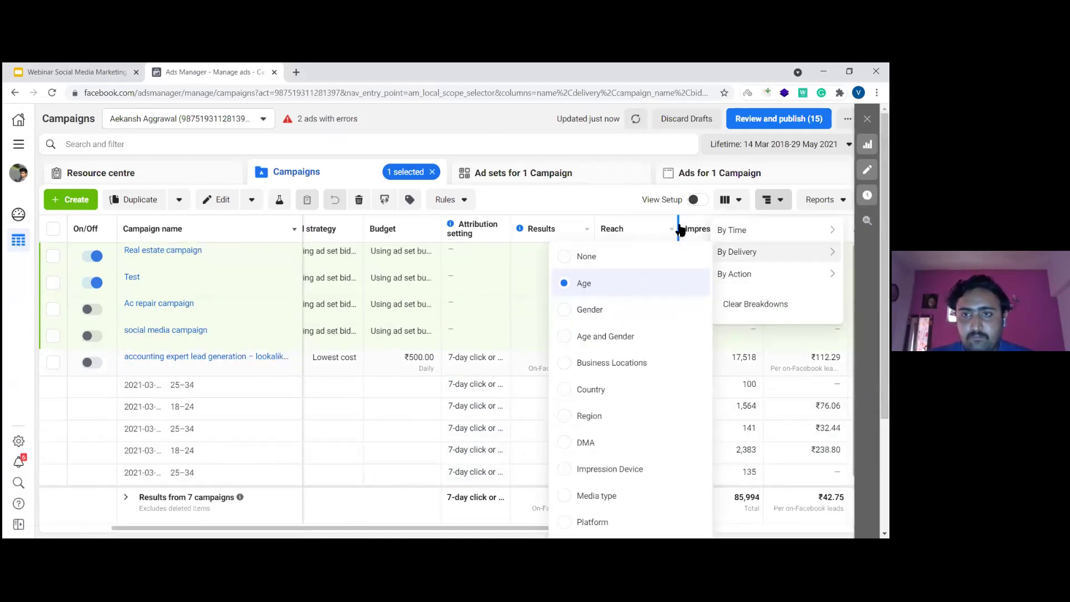
click(604, 202)
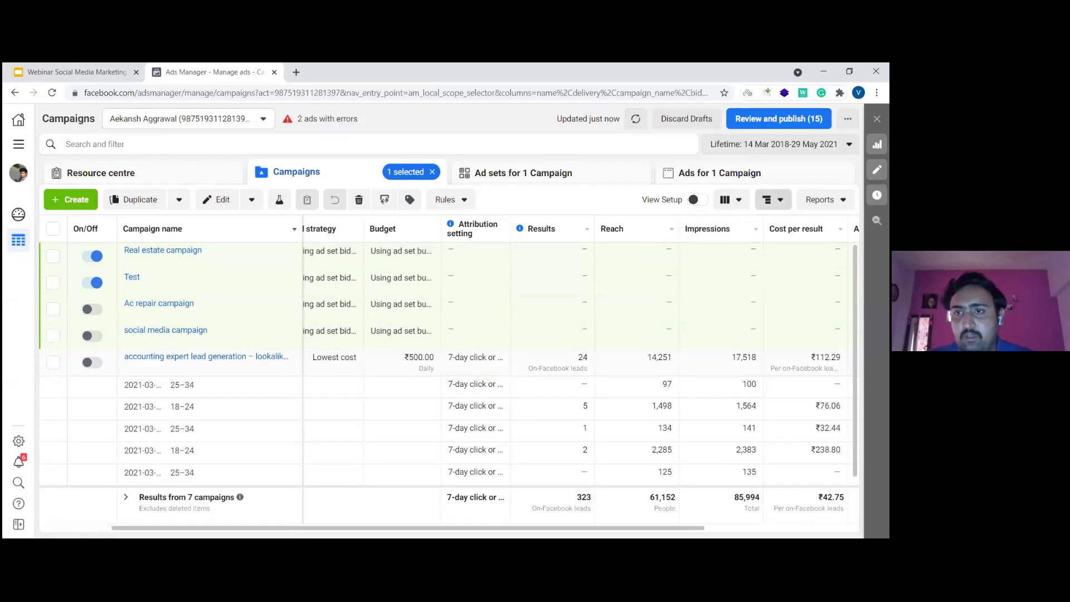
Step: Review the breakdown options again without changing them
click(773, 200)
mouse_move(791, 250)
mouse_move(776, 273)
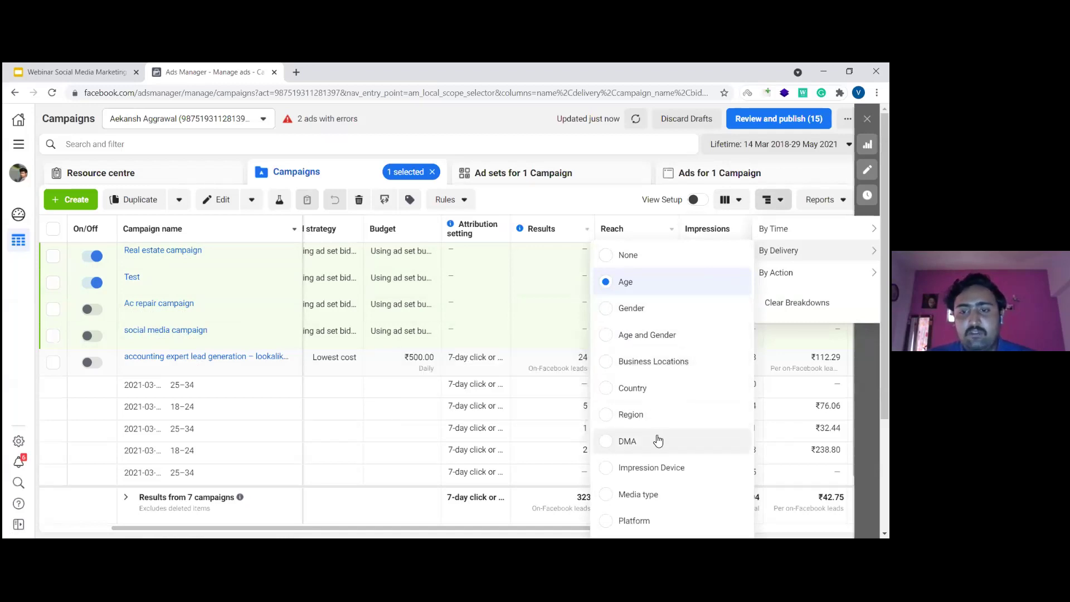
click(77, 450)
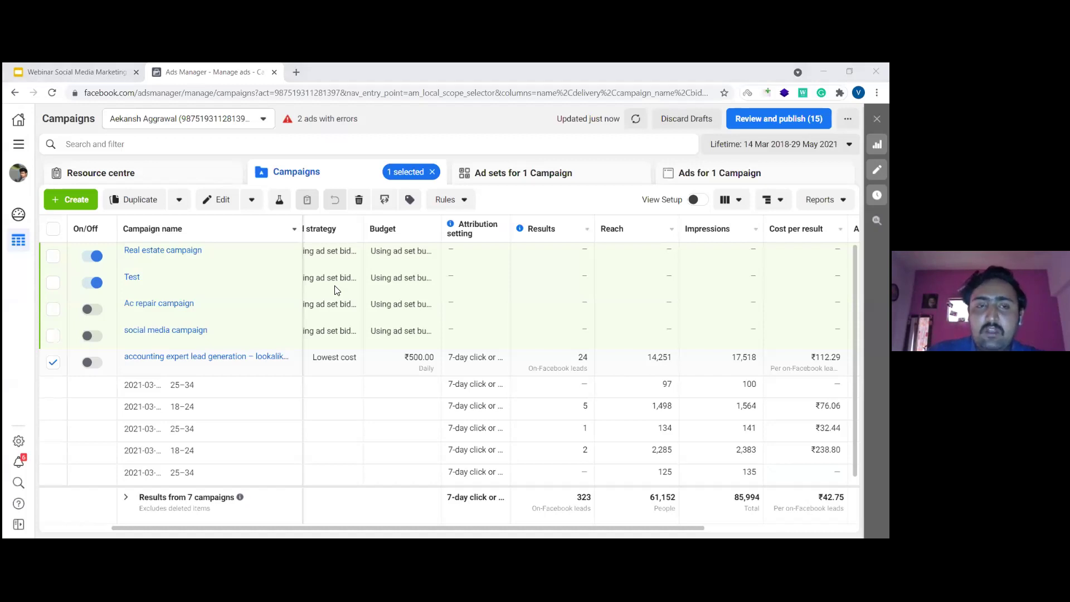
click(18, 146)
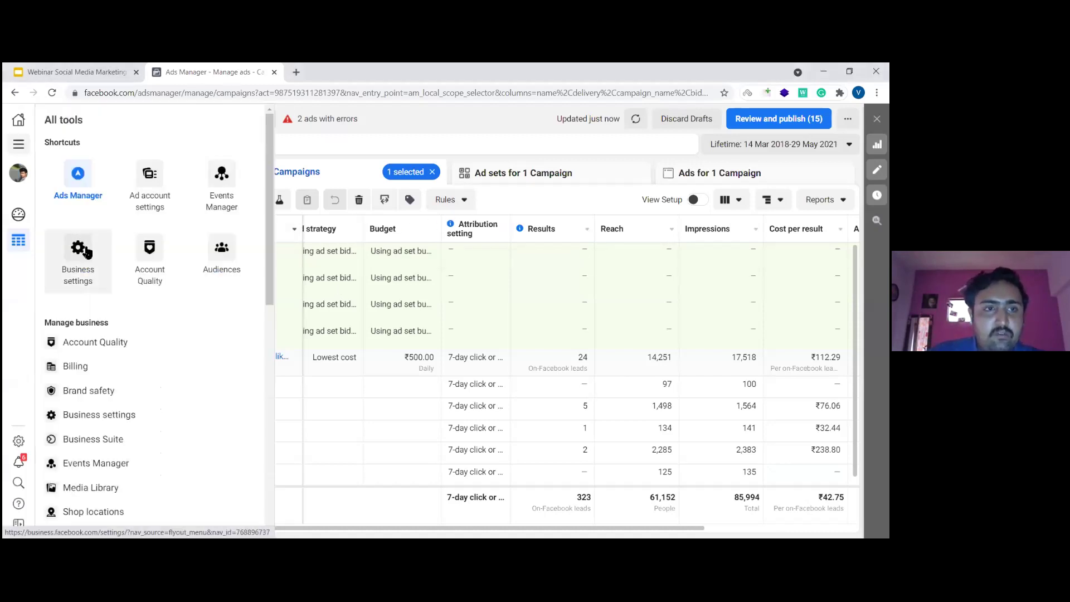
right_click(81, 370)
click(112, 376)
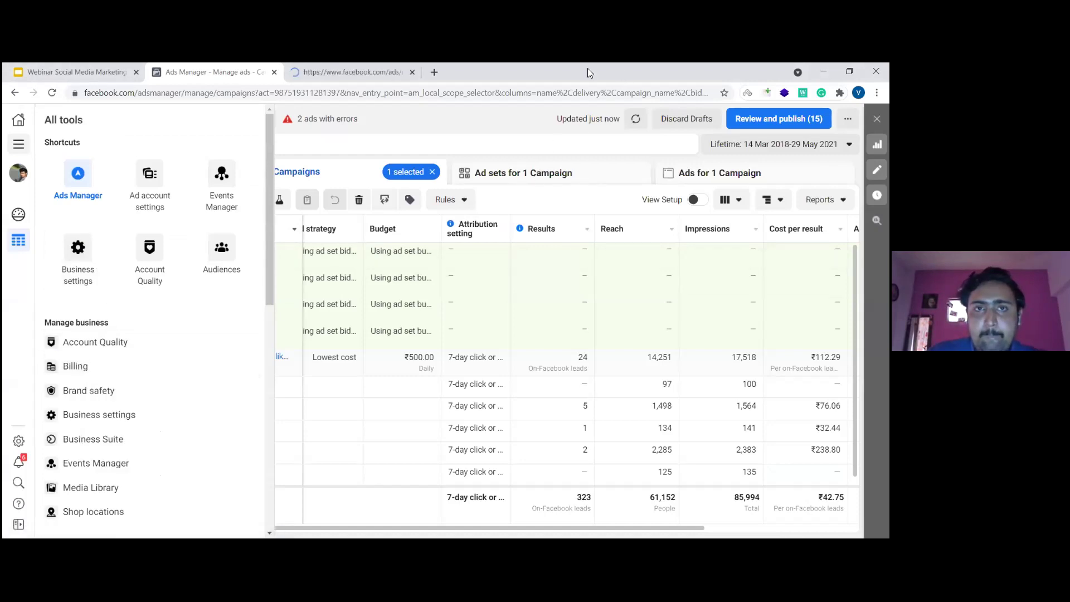
click(351, 72)
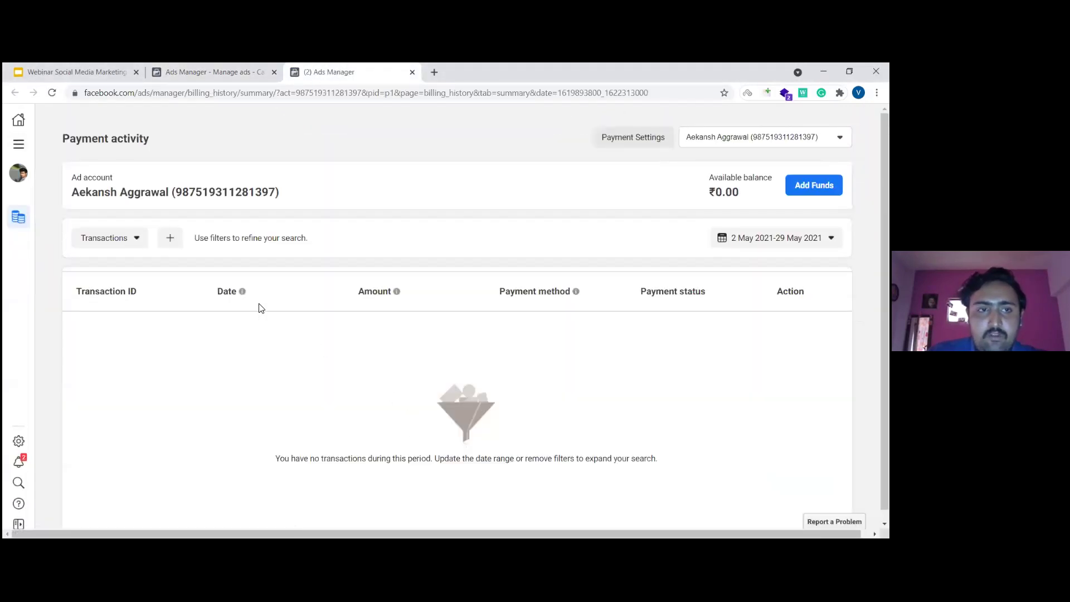
click(814, 185)
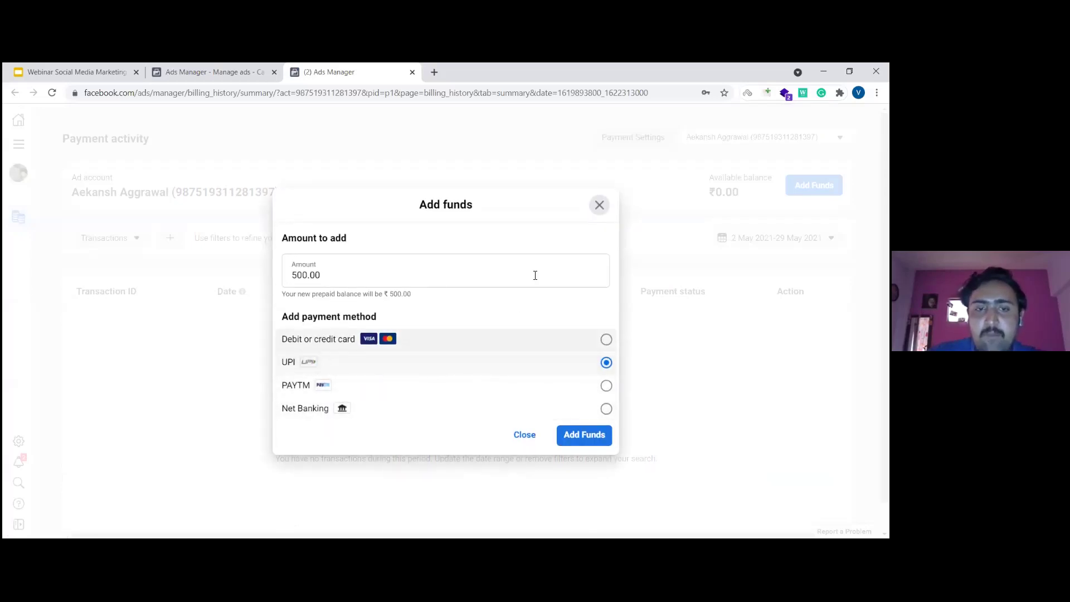
click(599, 204)
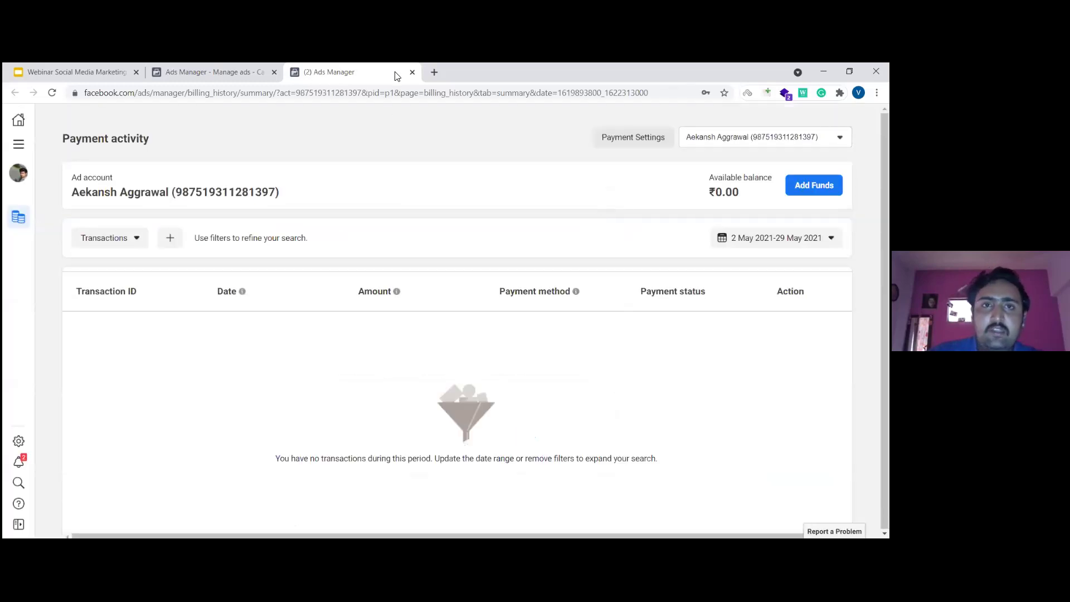
click(412, 72)
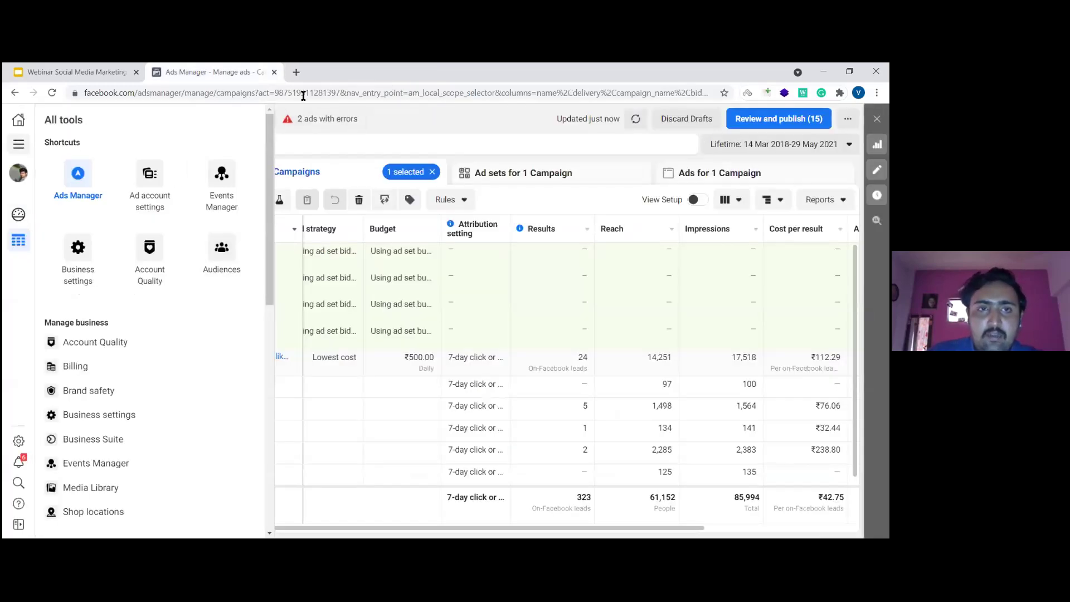
click(337, 171)
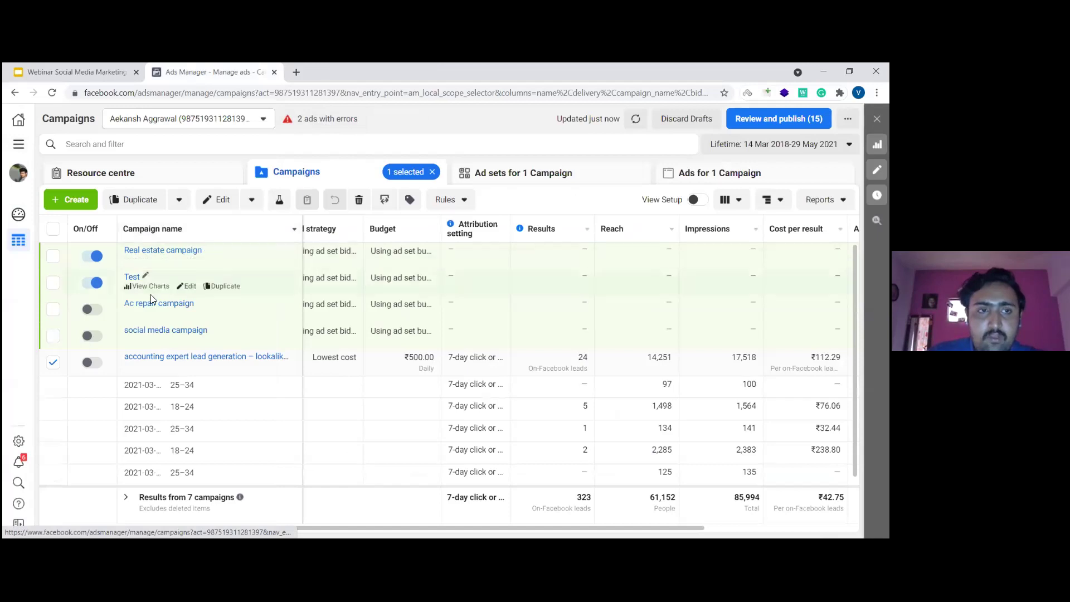
Step: Clear the current selection and switch the Test campaign's toggle off
click(433, 173)
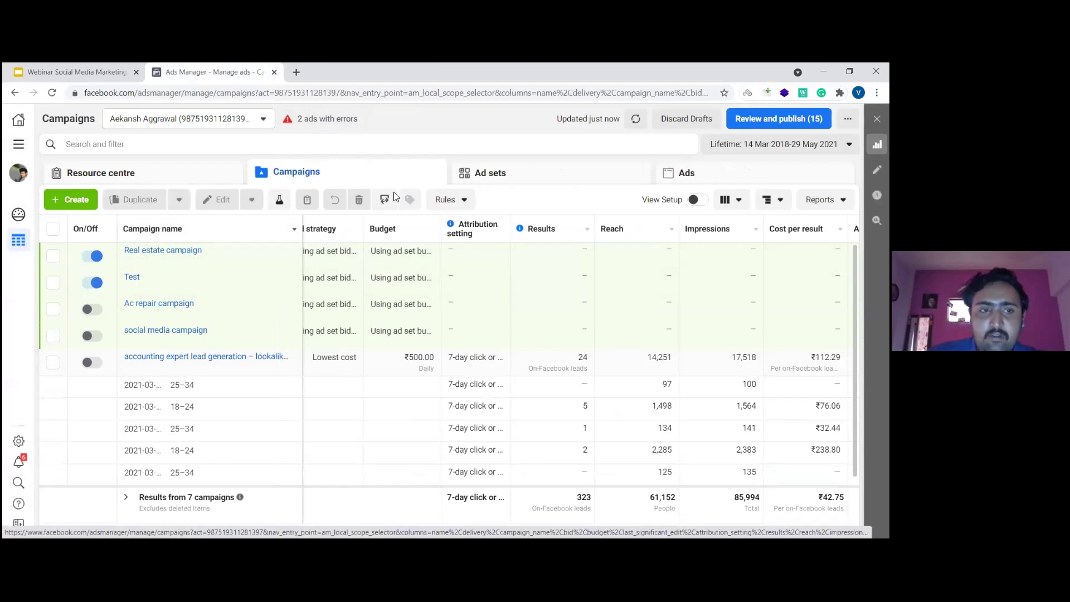
click(94, 284)
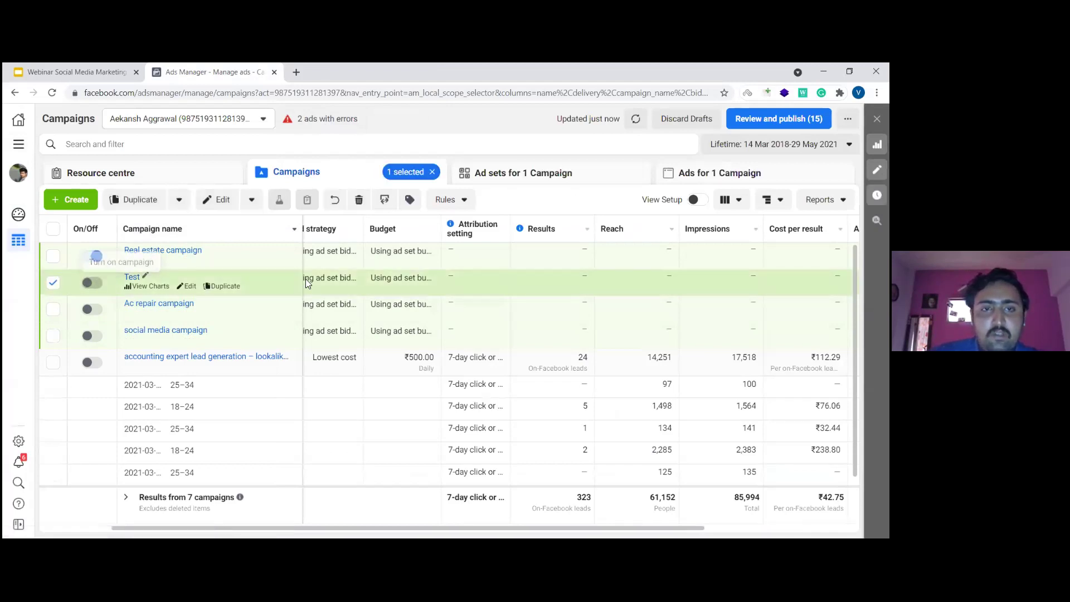
click(53, 282)
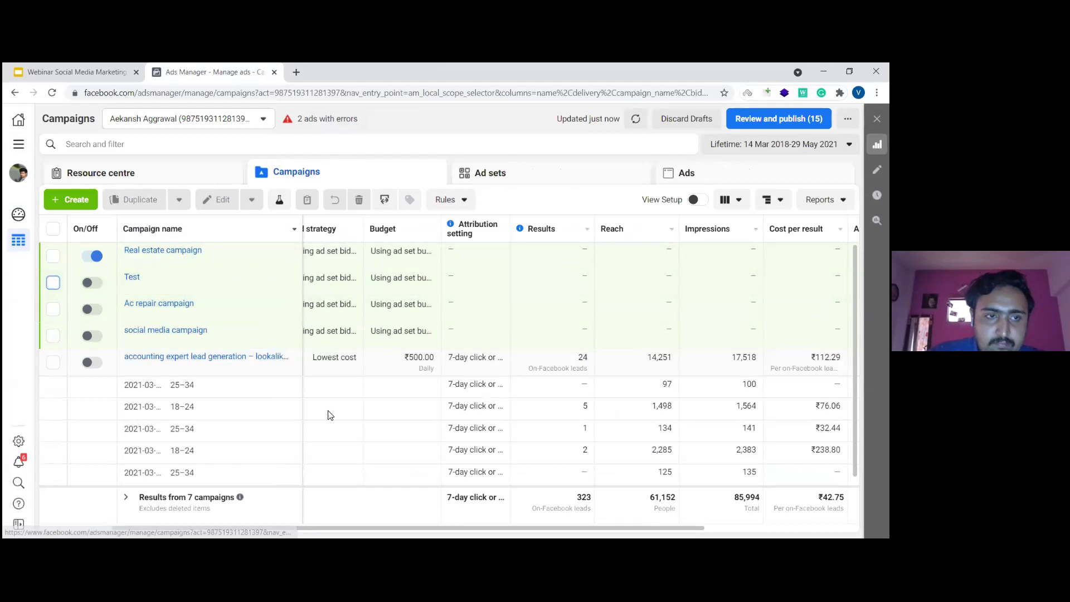